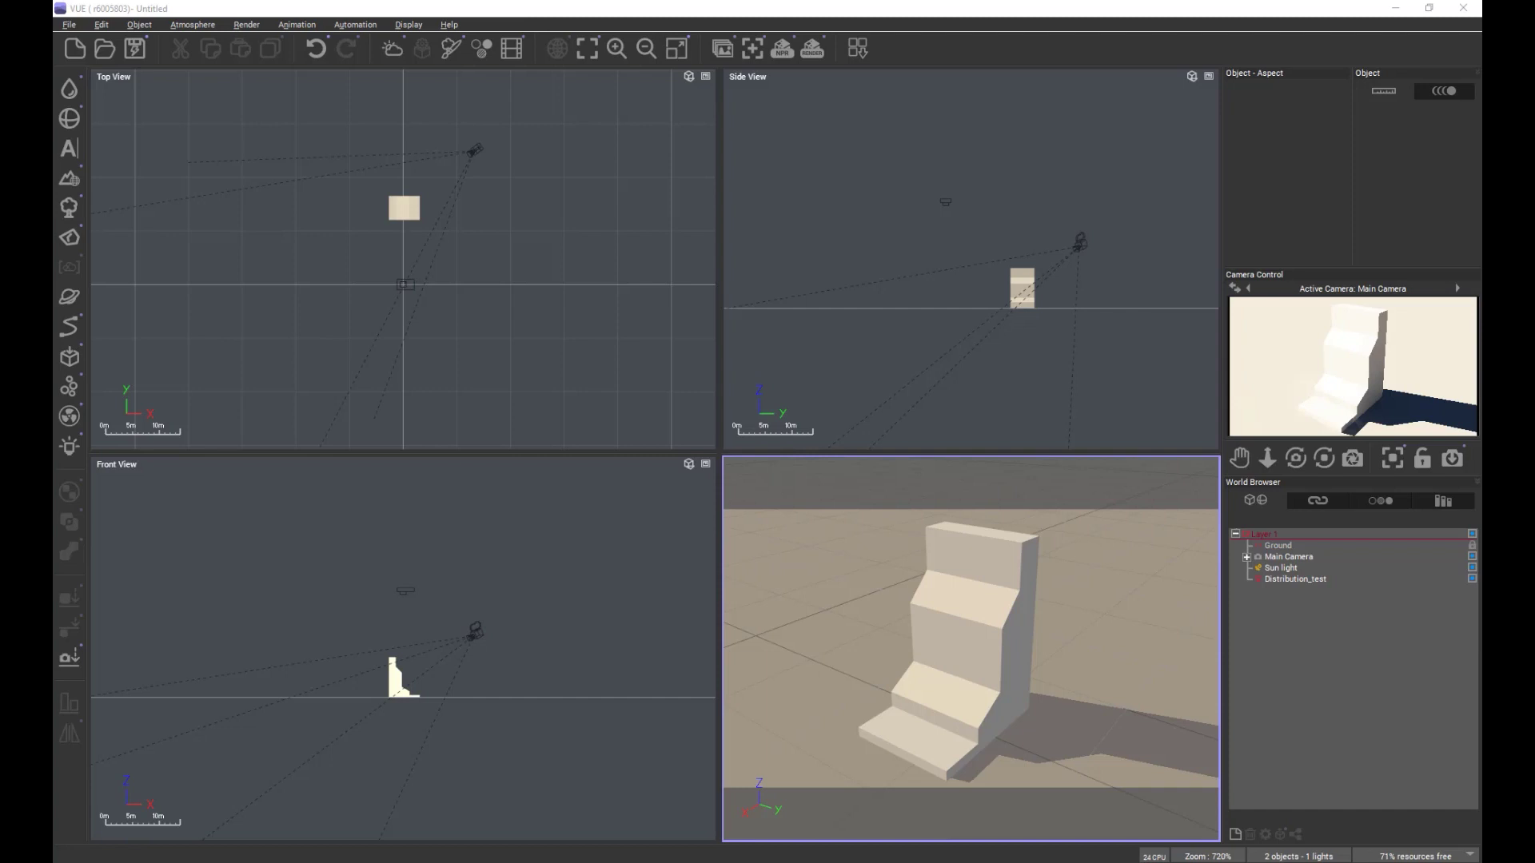
Select the Distribution_test mesh and open its material for editing.
right_drag(1020, 322, 1004, 356)
click(1005, 321)
scroll(991, 343, up, 10)
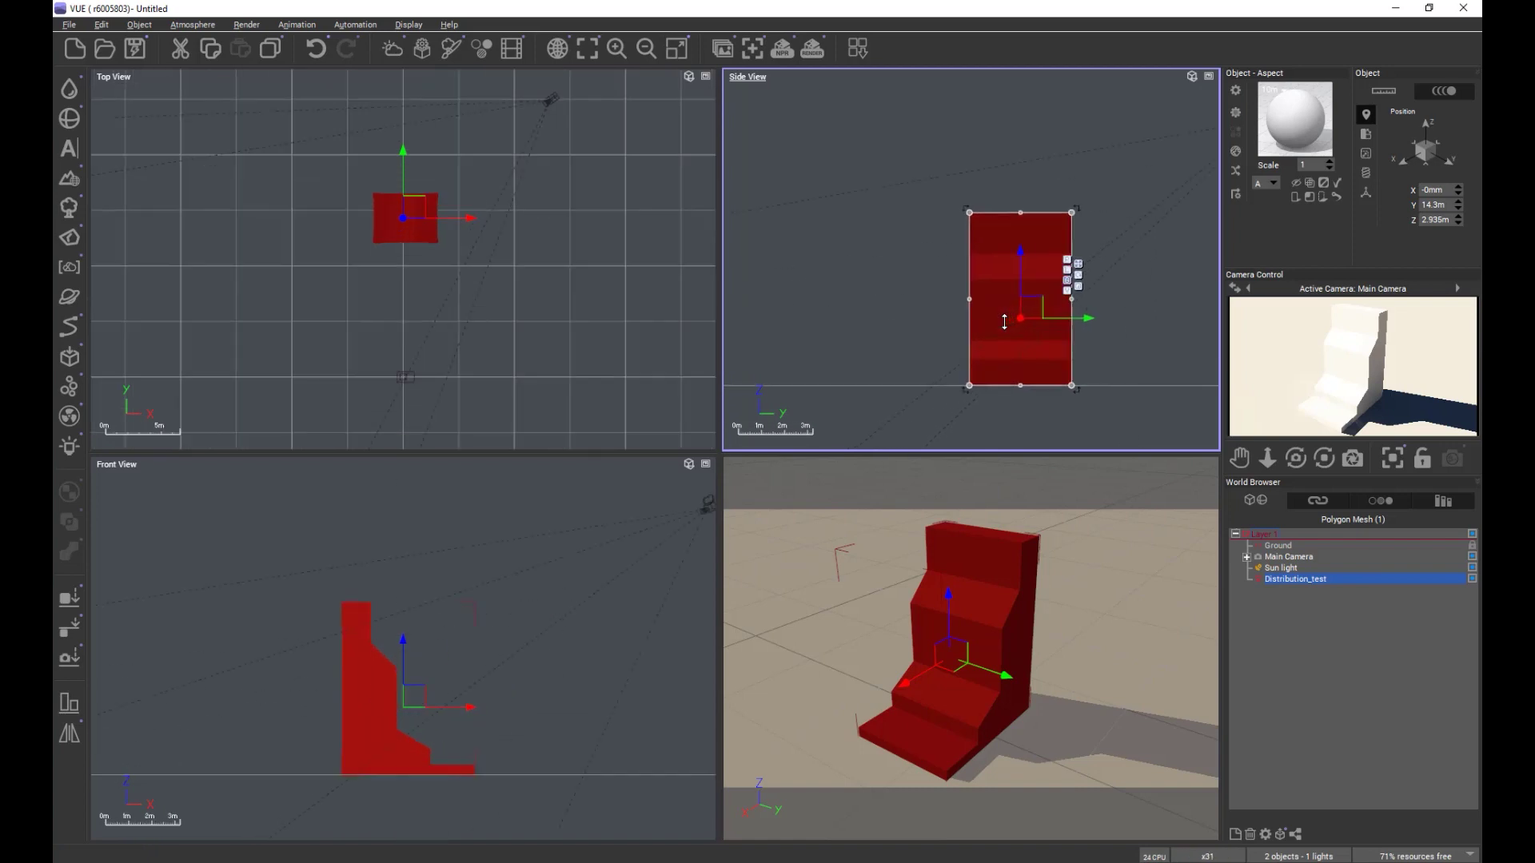
right_drag(982, 366, 955, 374)
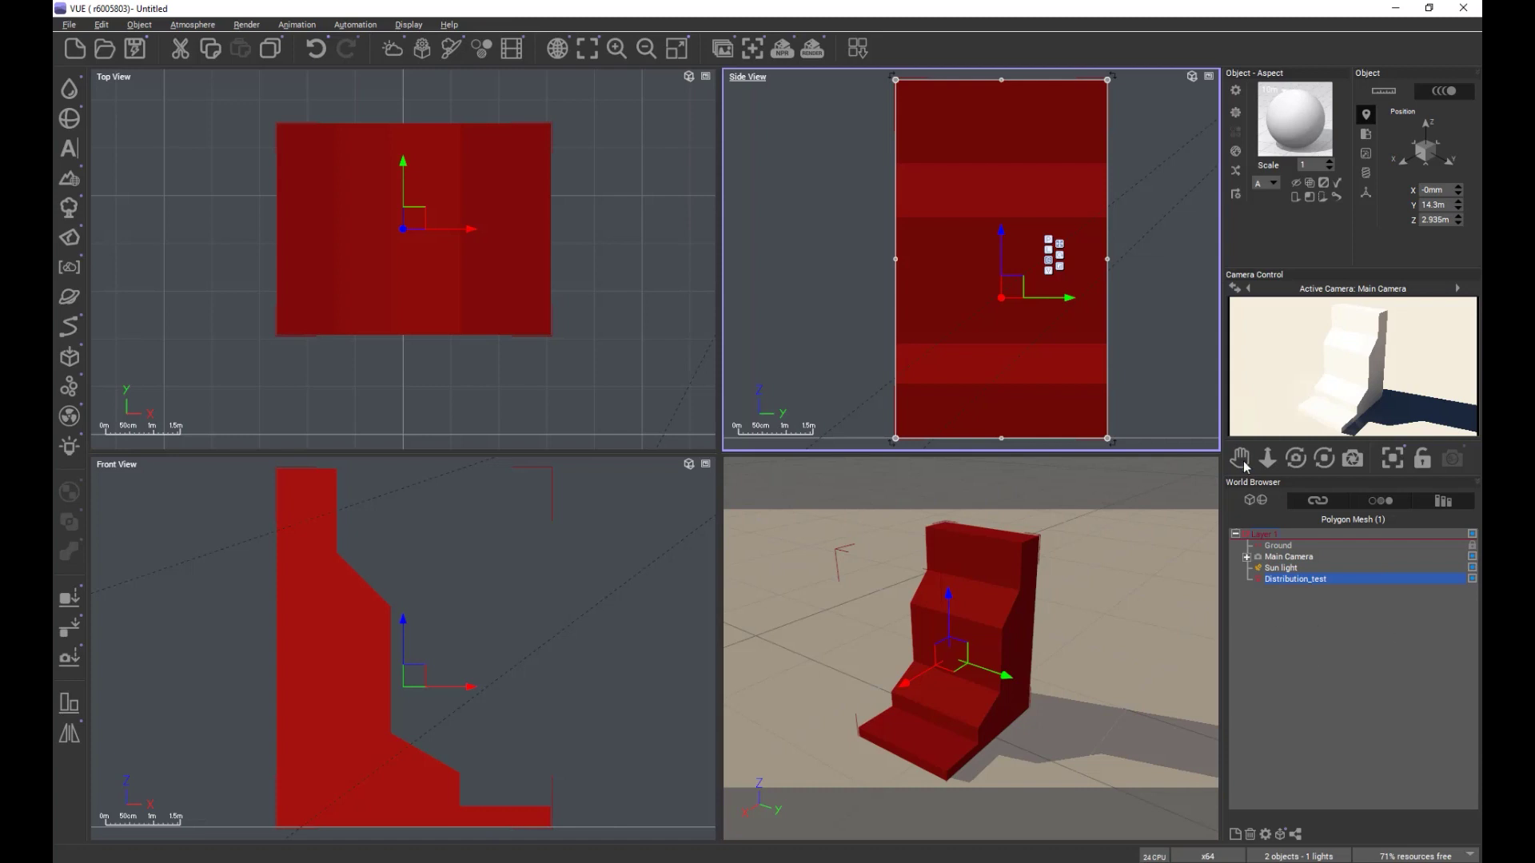
right_click(1286, 126)
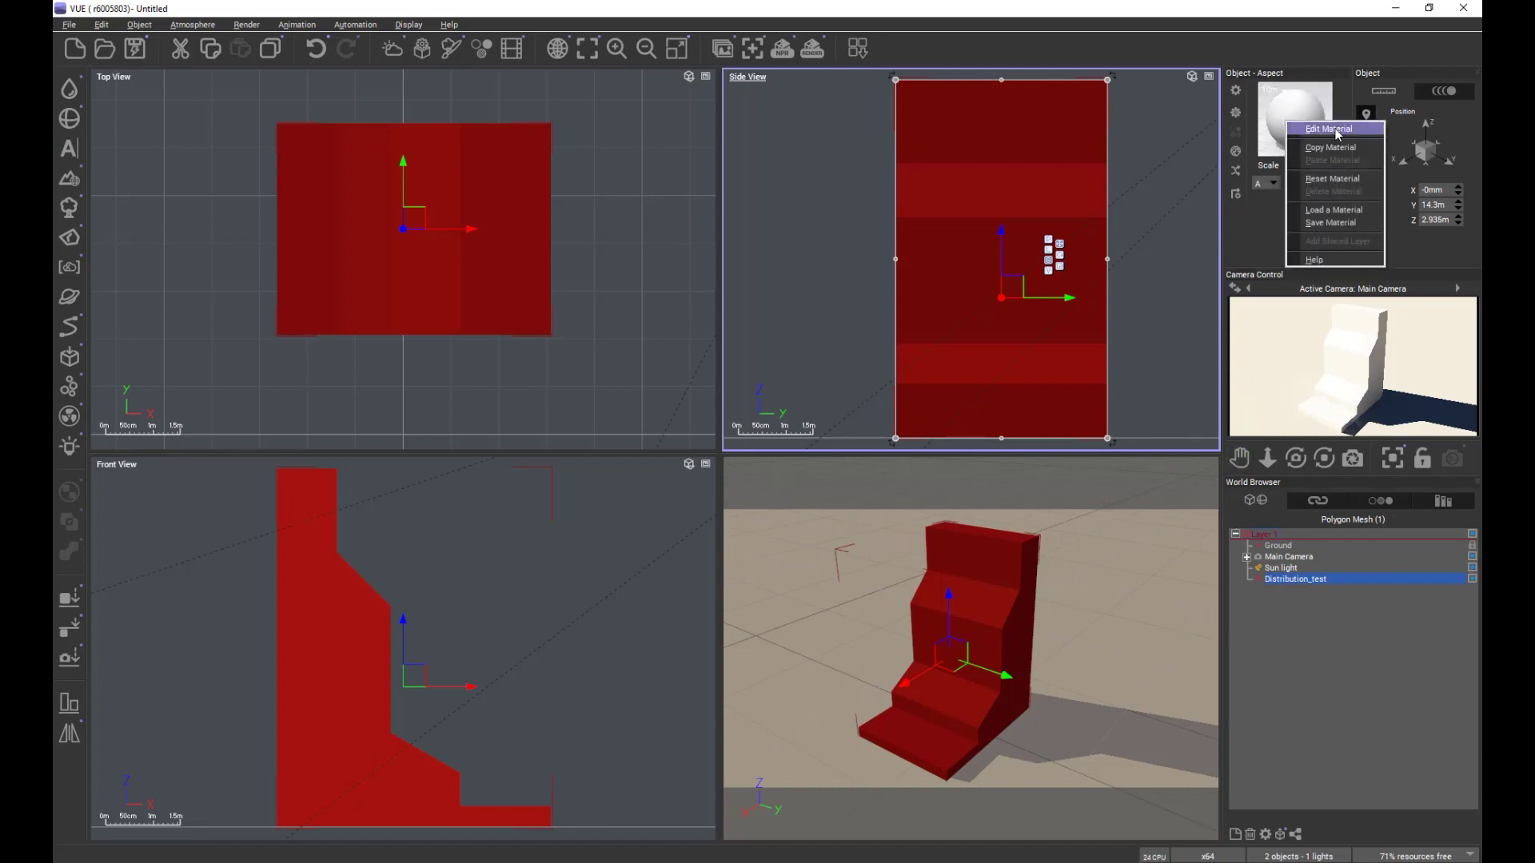
click(1323, 128)
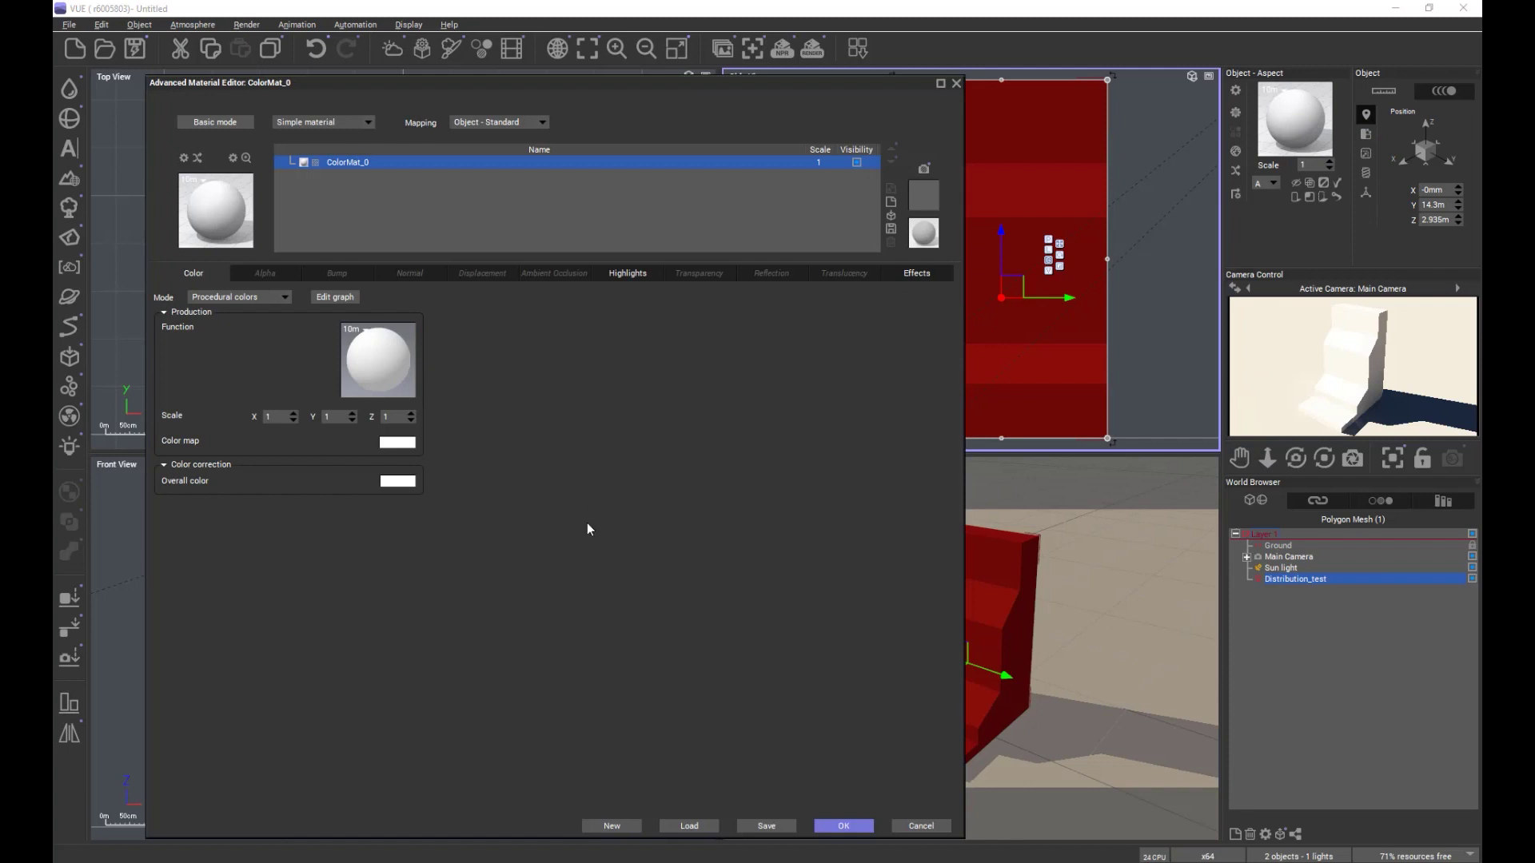
Rename the mesh's ColorMat_0 material as White.
double_click(340, 161)
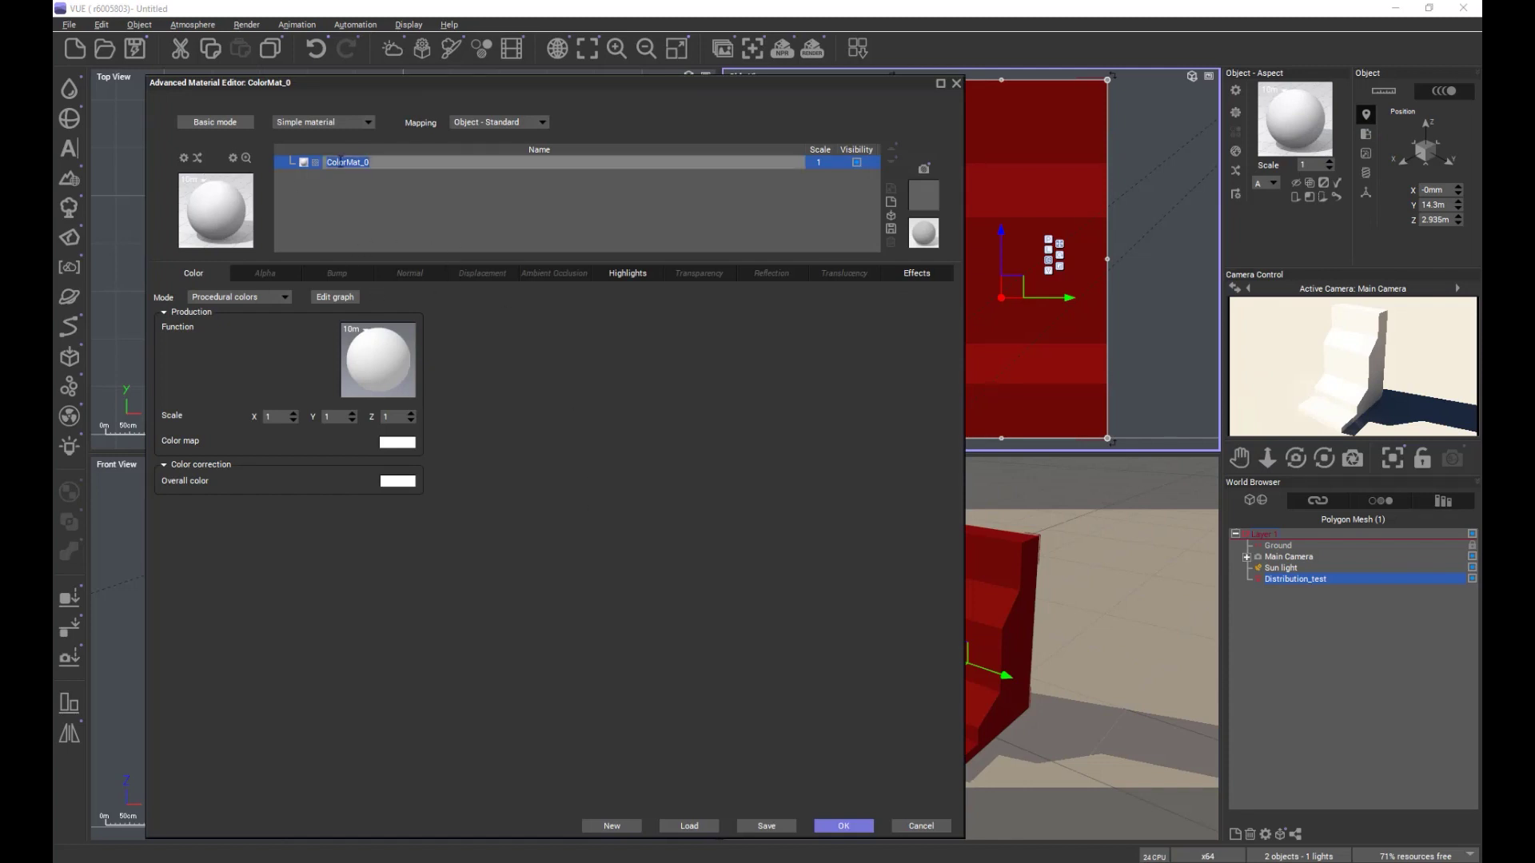
text(White)
key(Return)
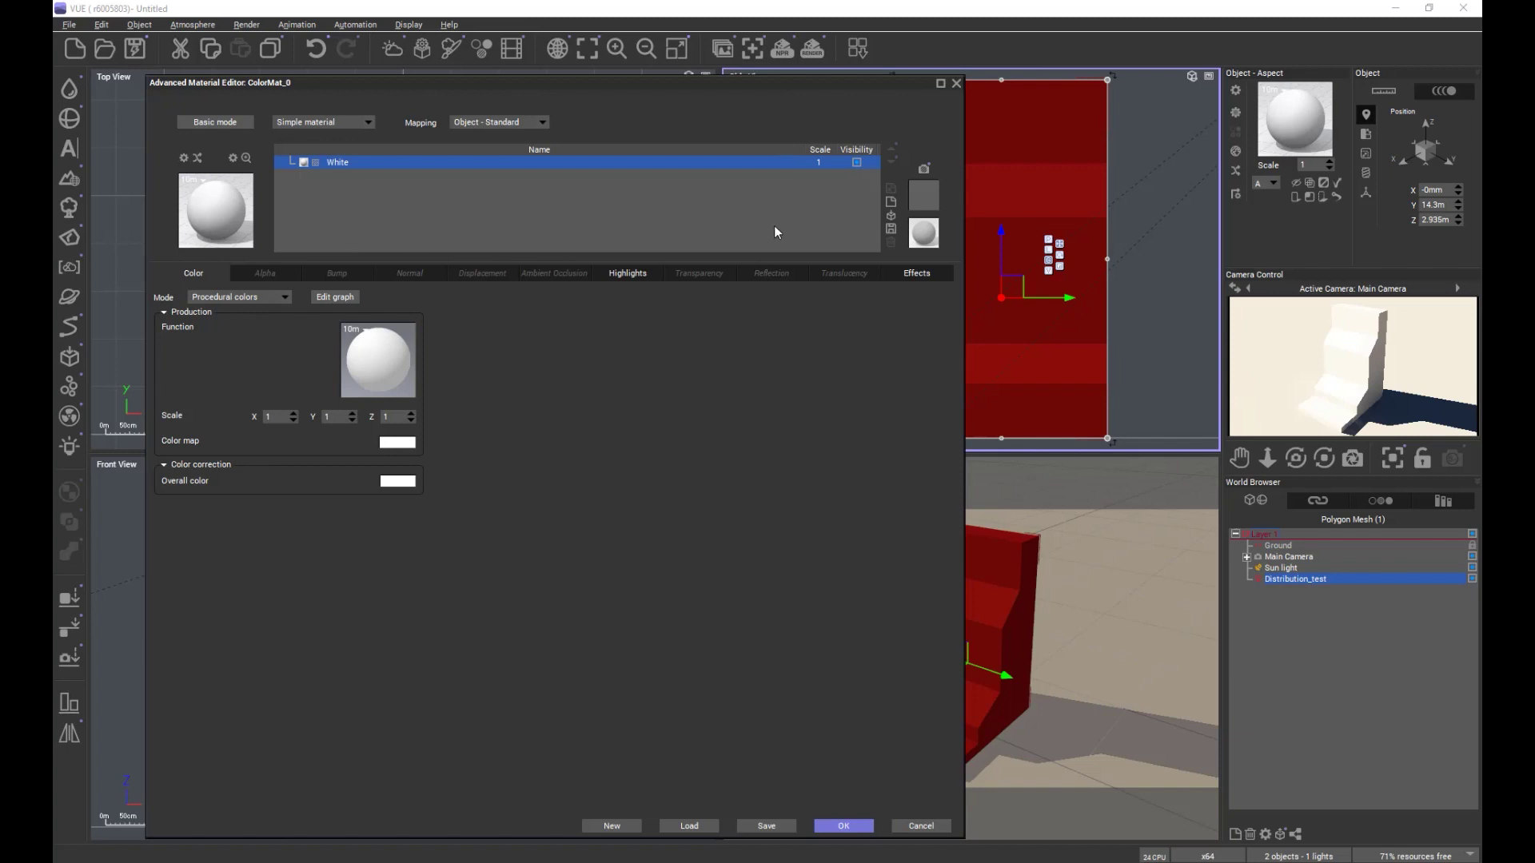
drag(745, 83, 748, 60)
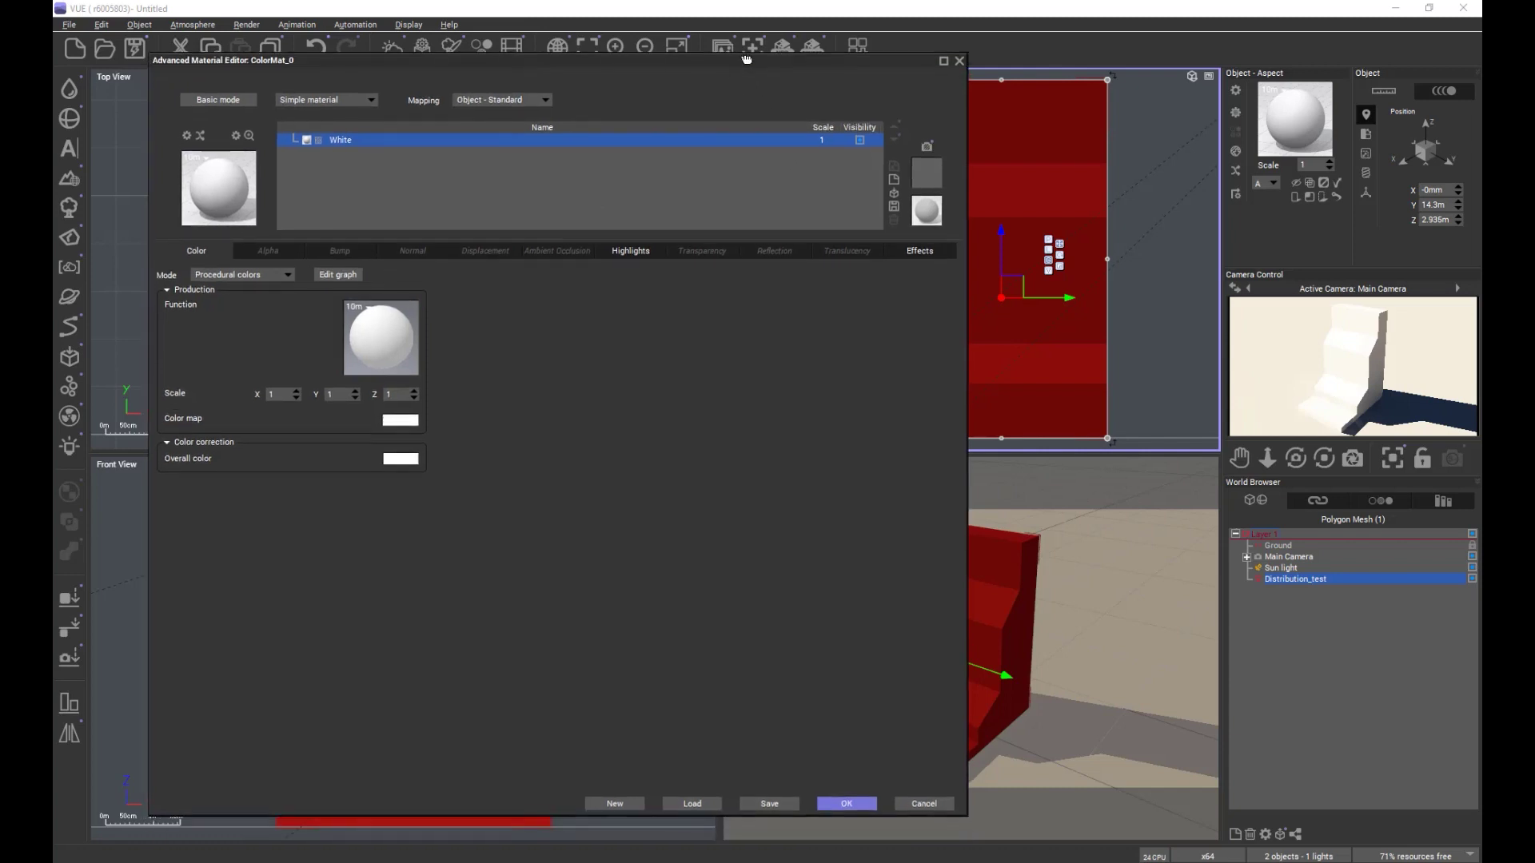
Switch the White material to Mixed material, examine its Influence of Environment options, and return it to Simple material.
click(370, 101)
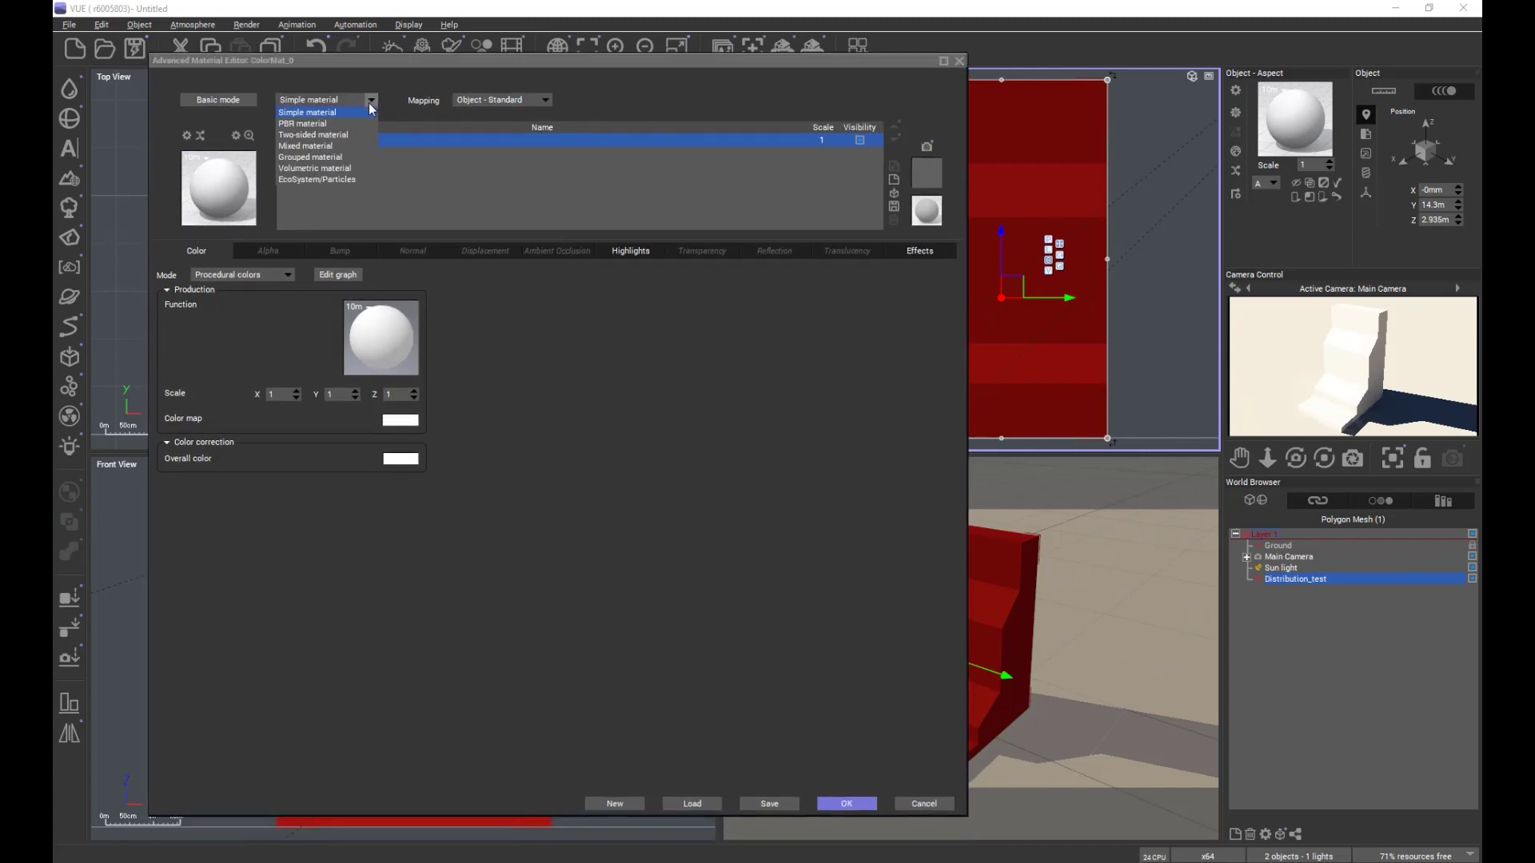
click(324, 146)
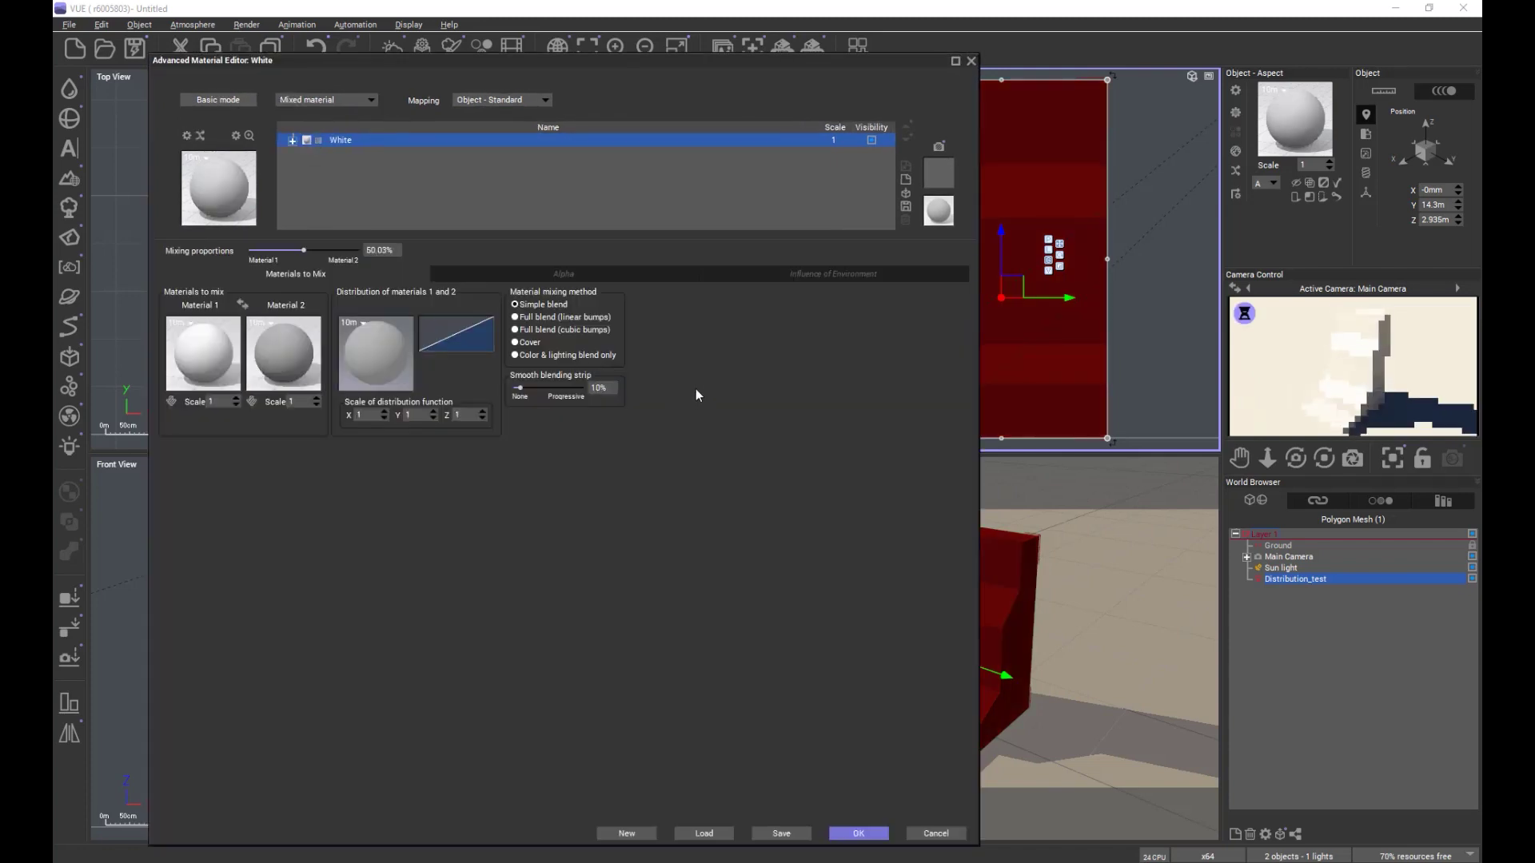
click(790, 272)
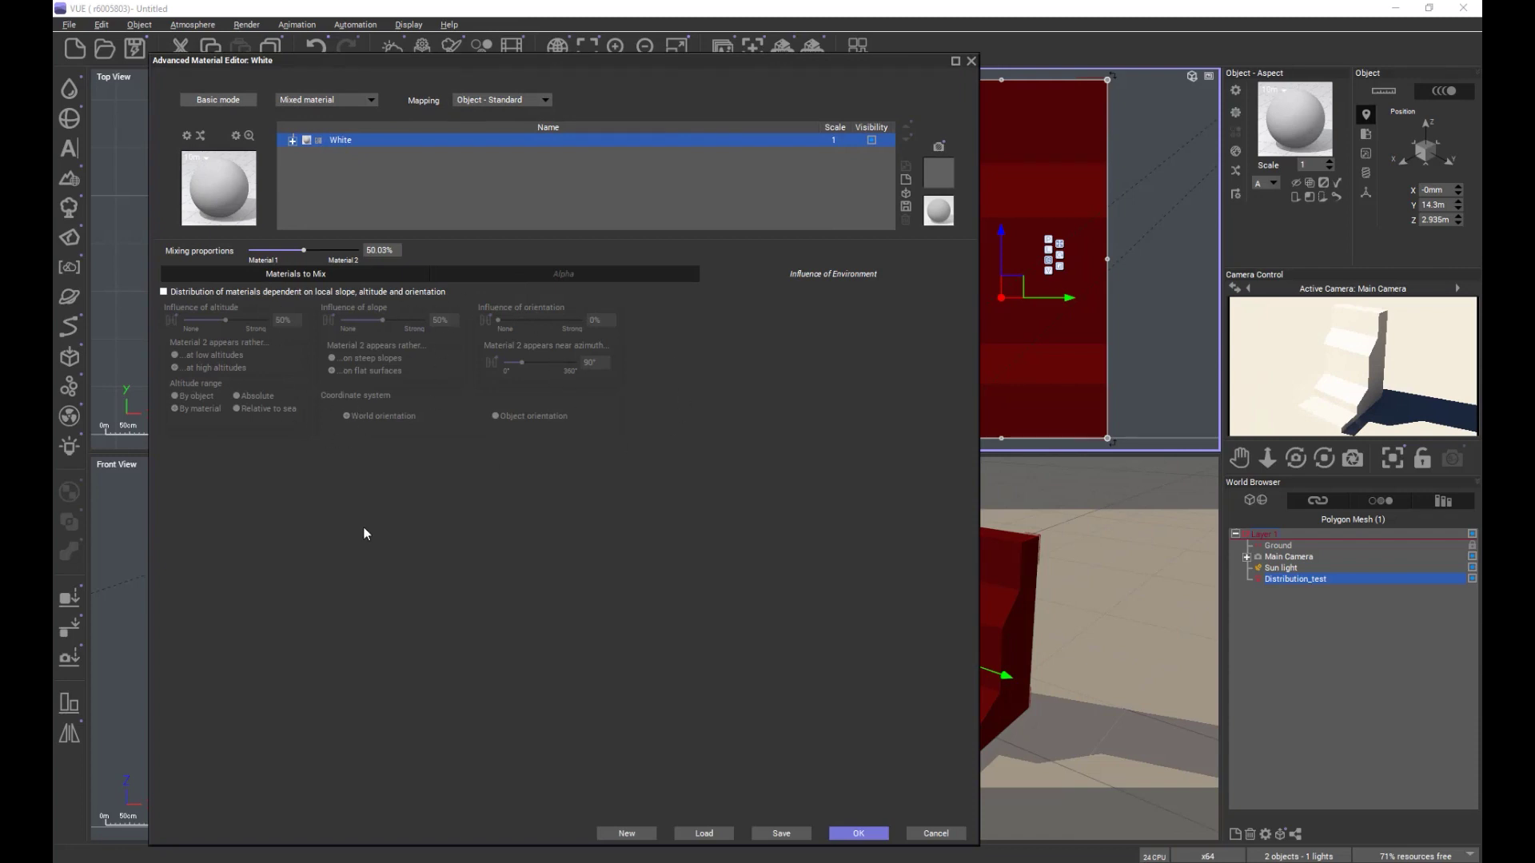
click(294, 101)
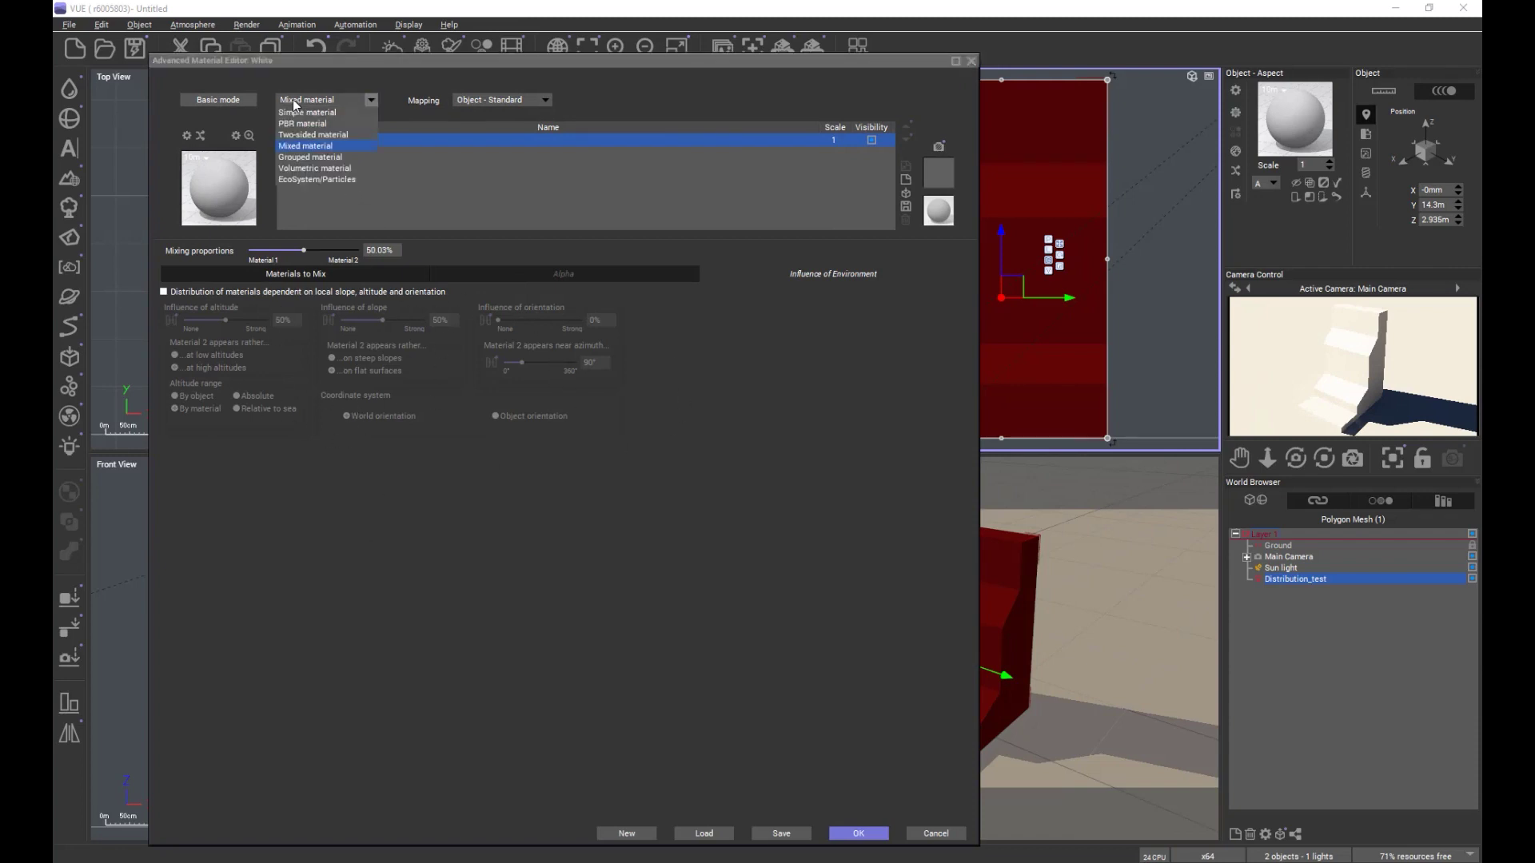
click(300, 112)
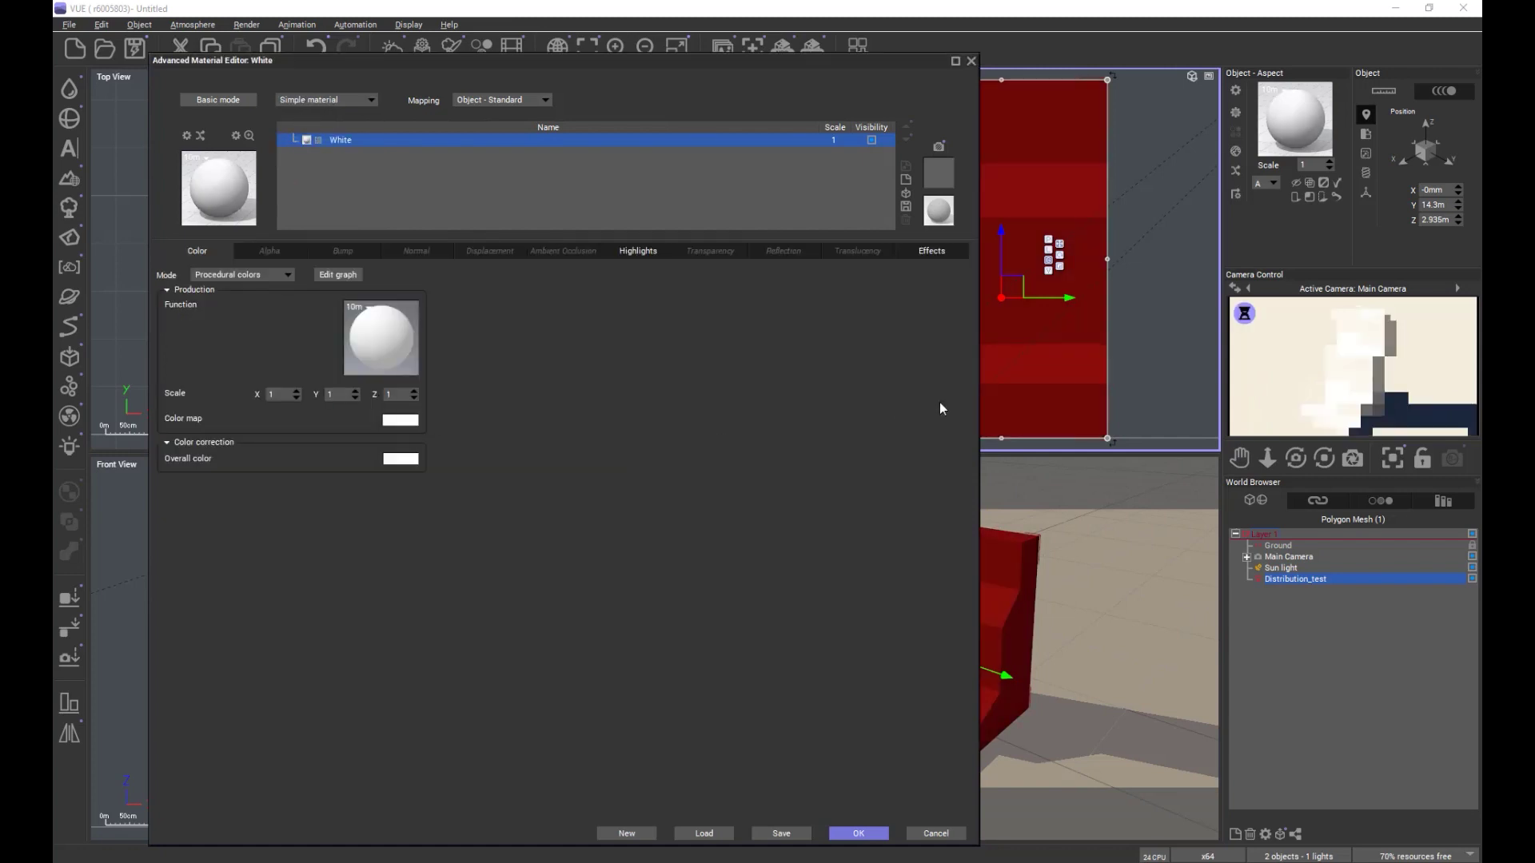
Add a new layer above the White material and reset its highlight color to black.
click(905, 182)
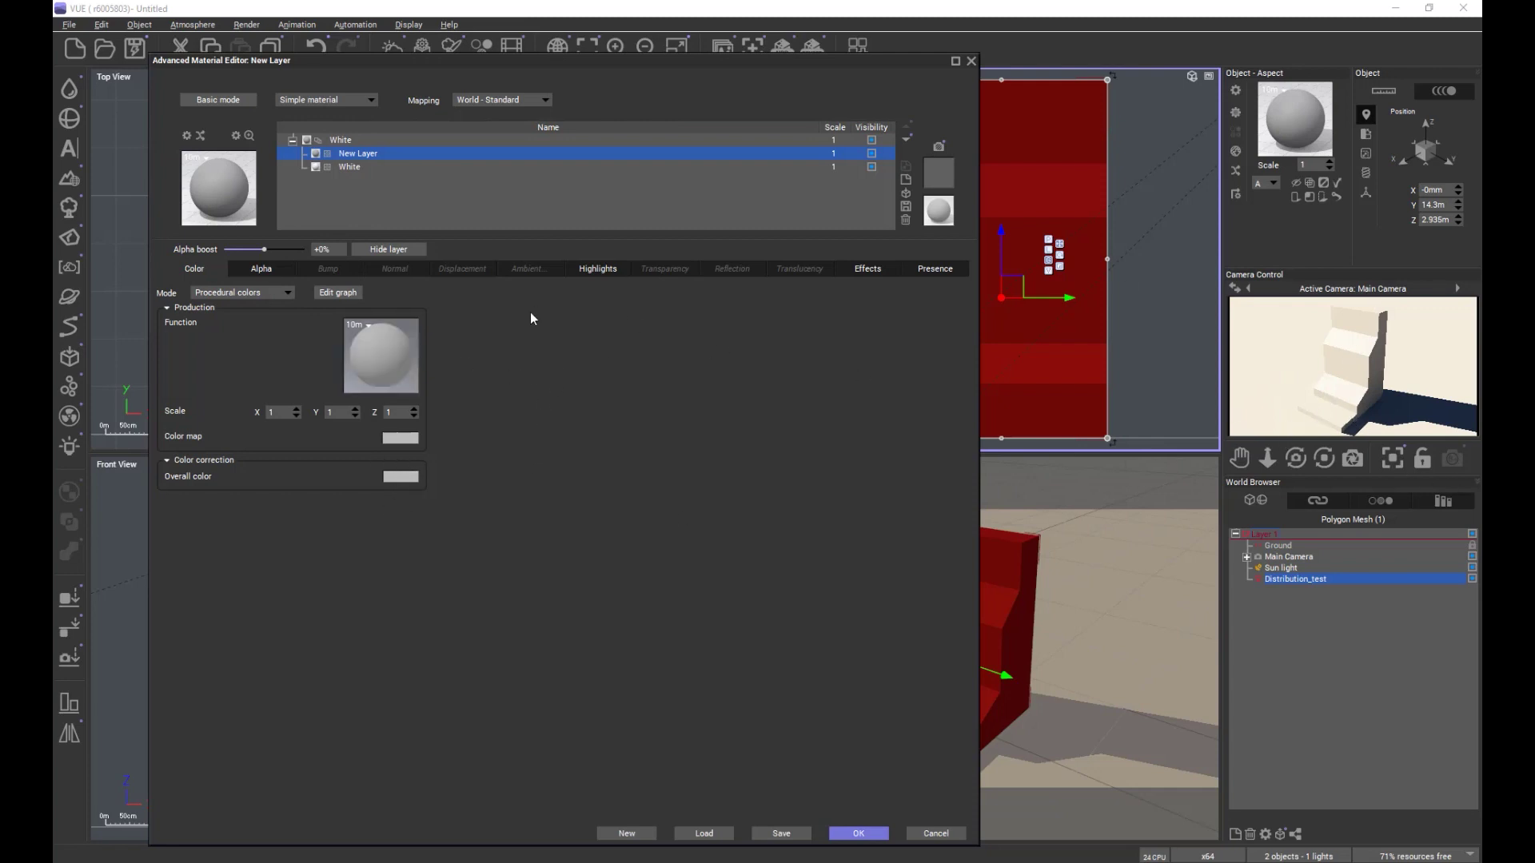
click(606, 270)
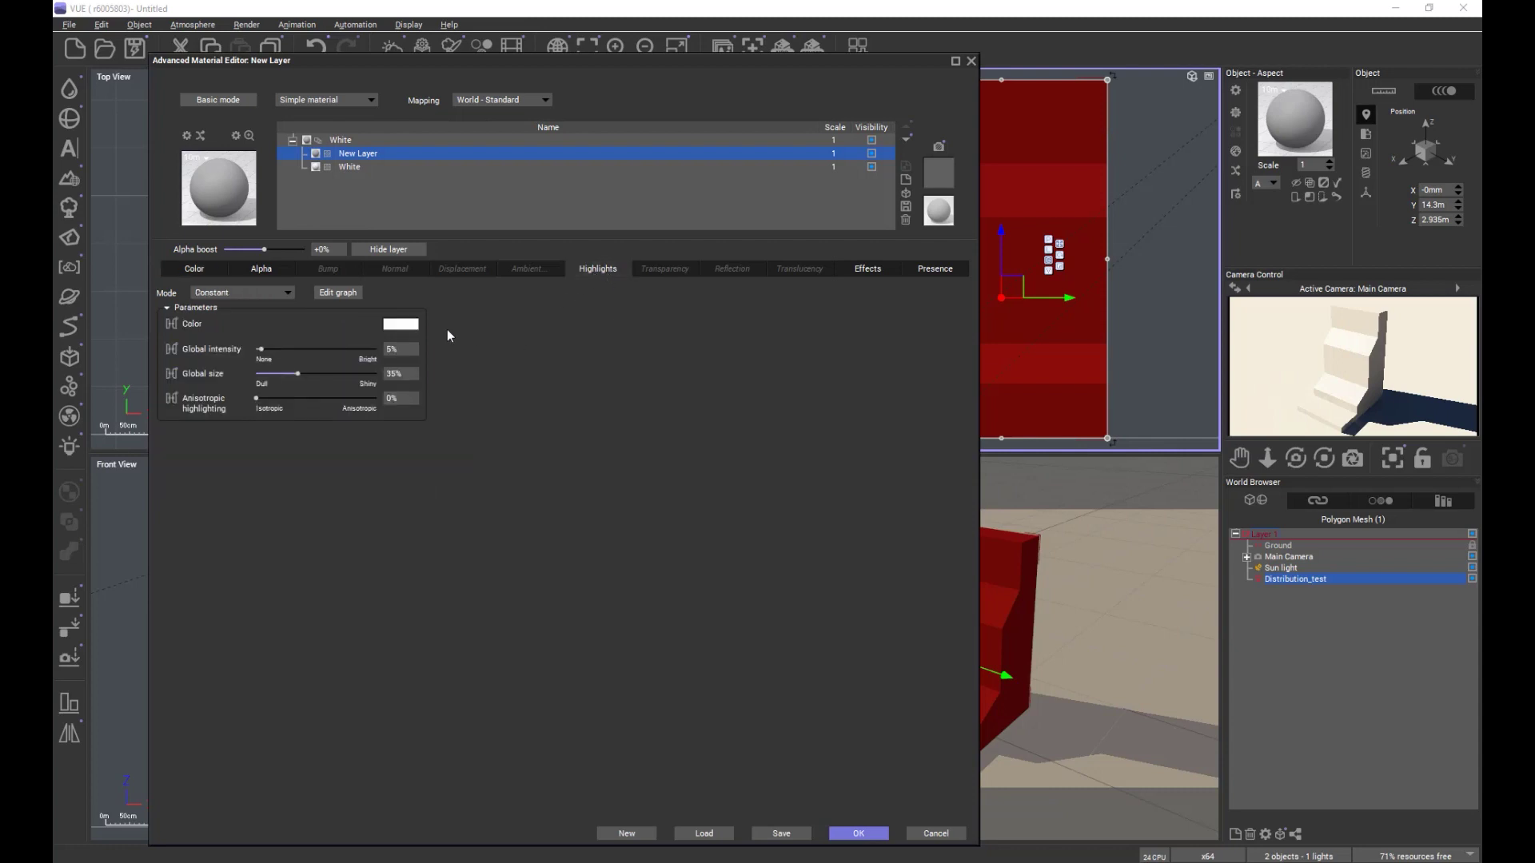
right_click(401, 326)
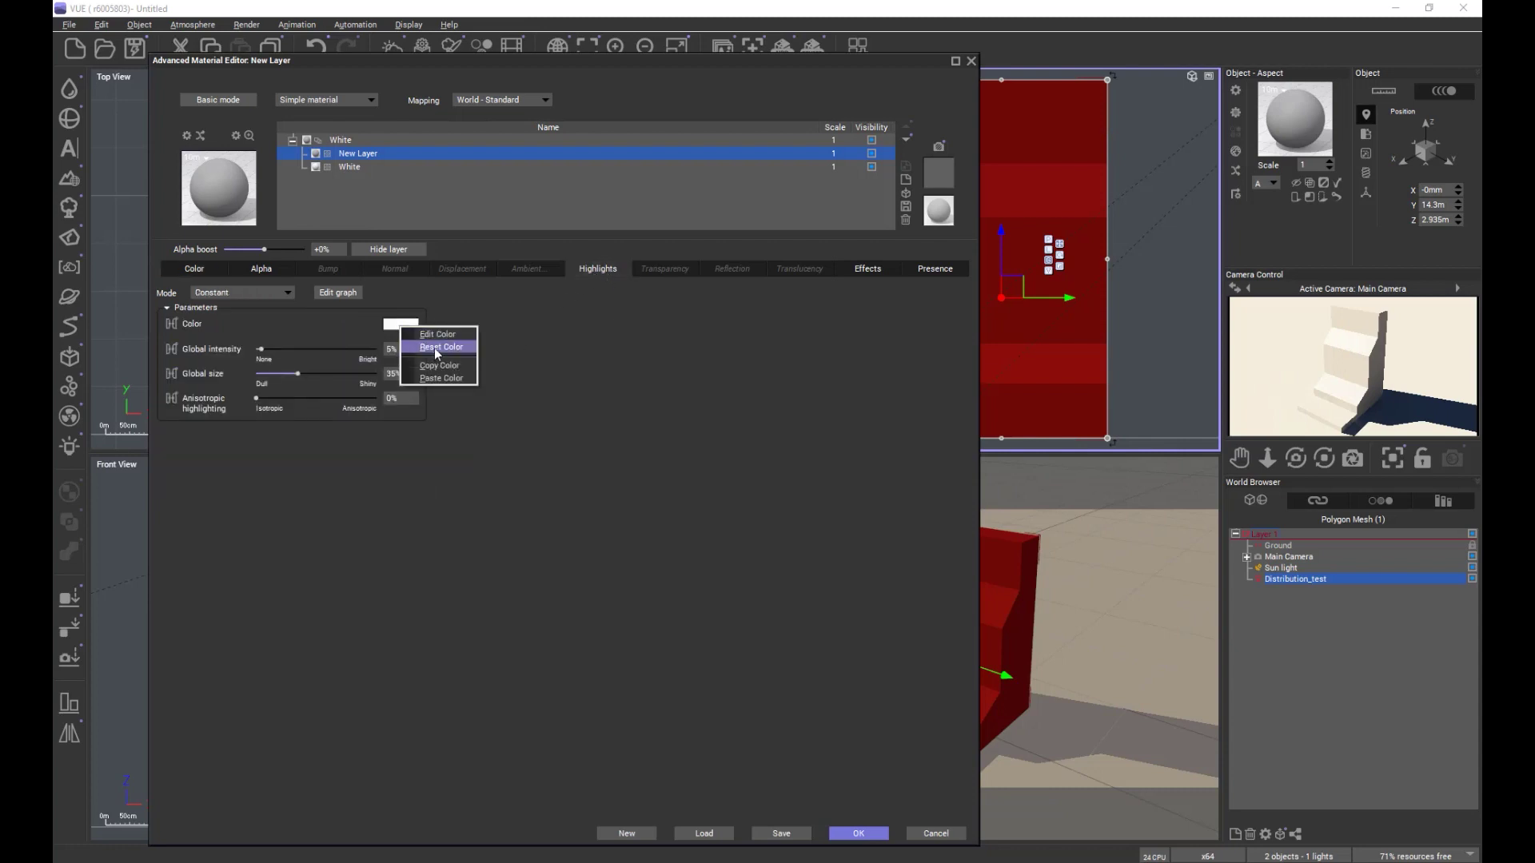
click(436, 349)
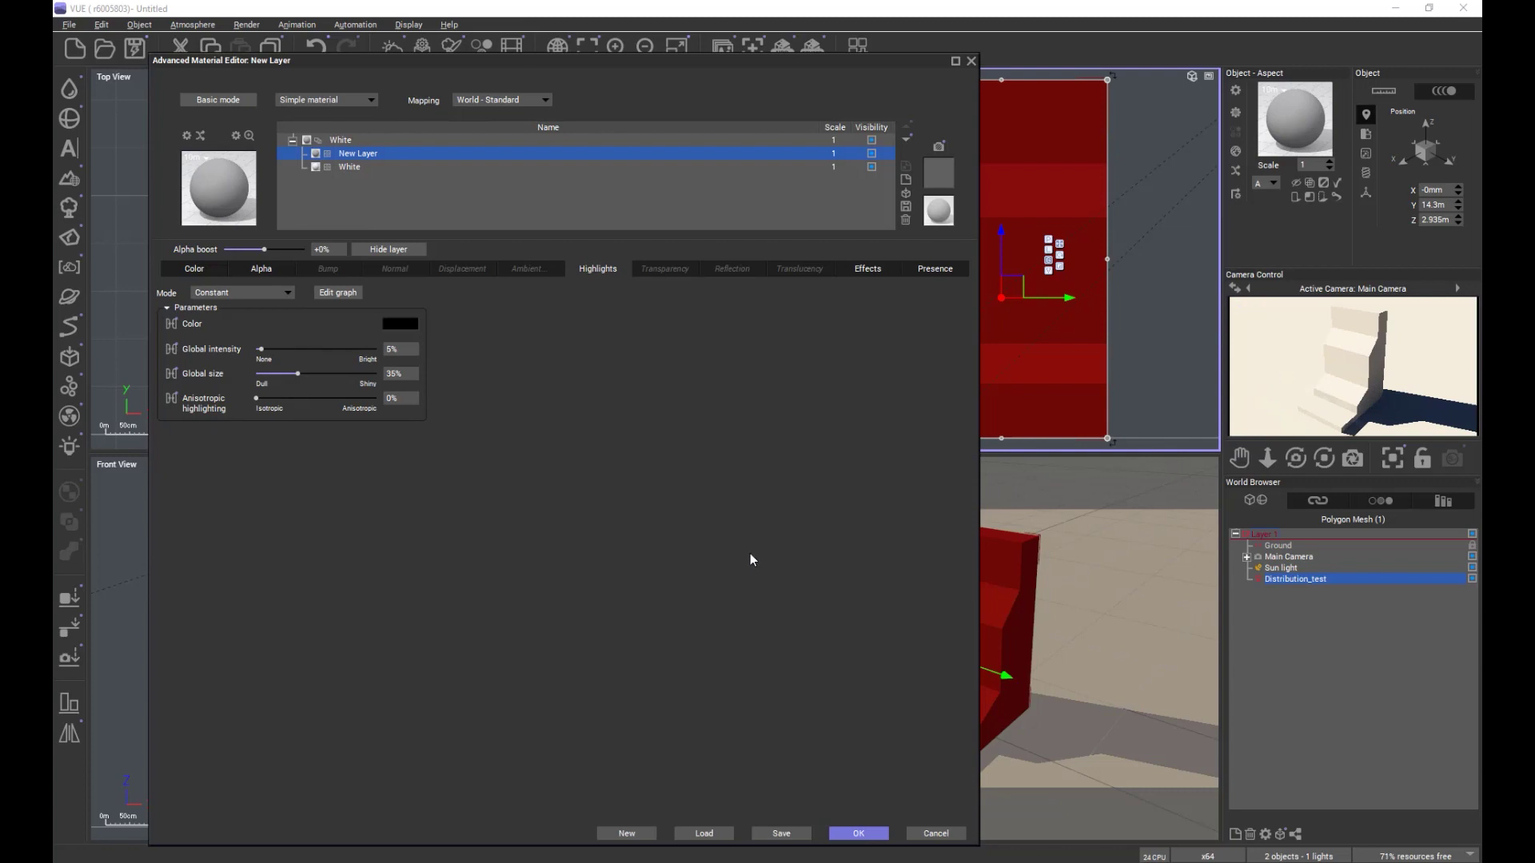
Set the new layer's overall color to pure, saturated red.
click(194, 268)
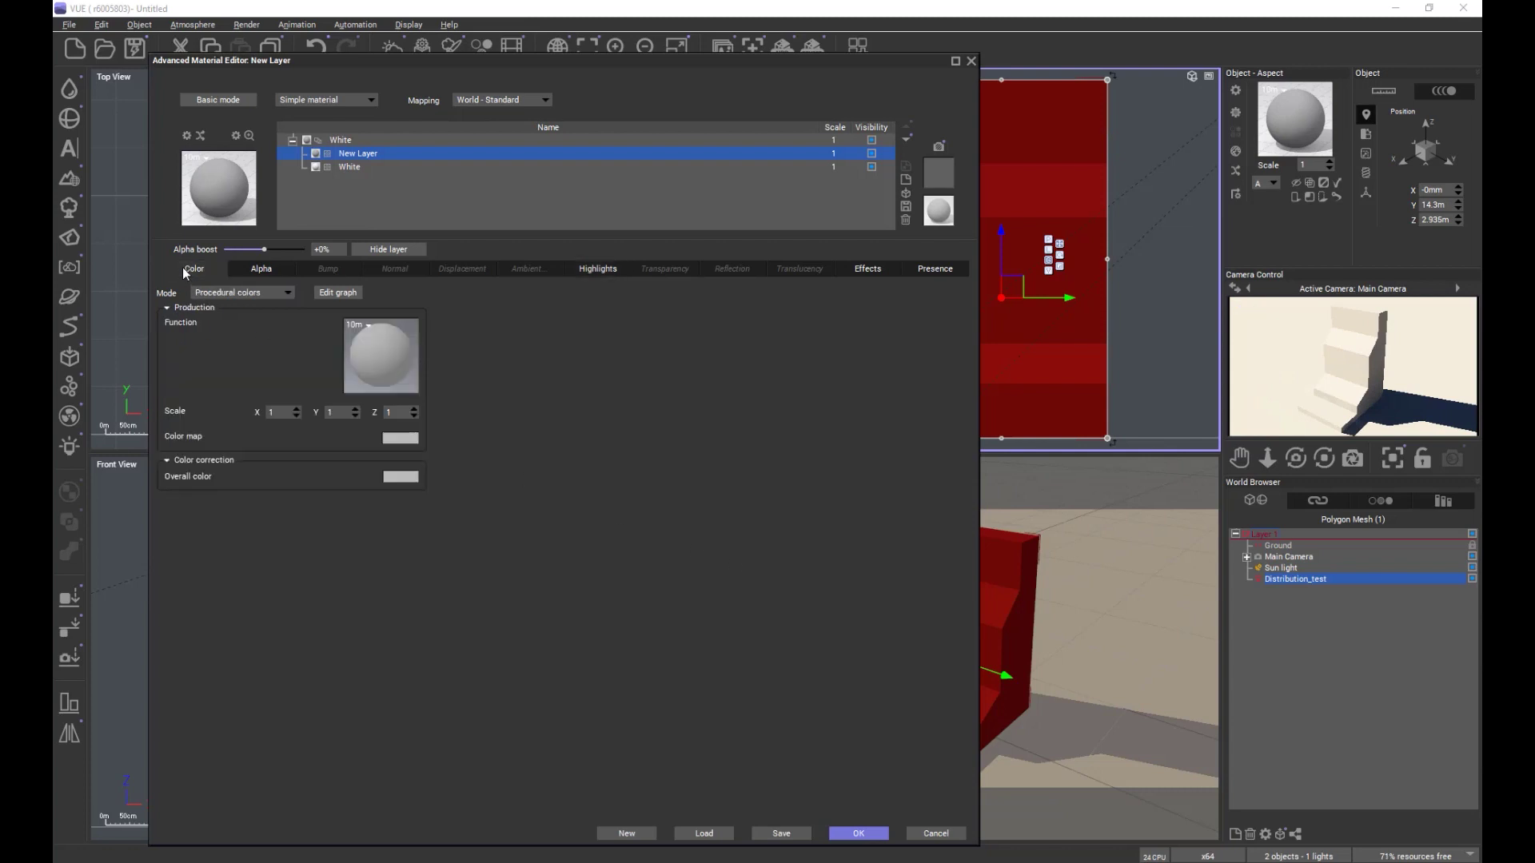
right_click(399, 478)
click(435, 482)
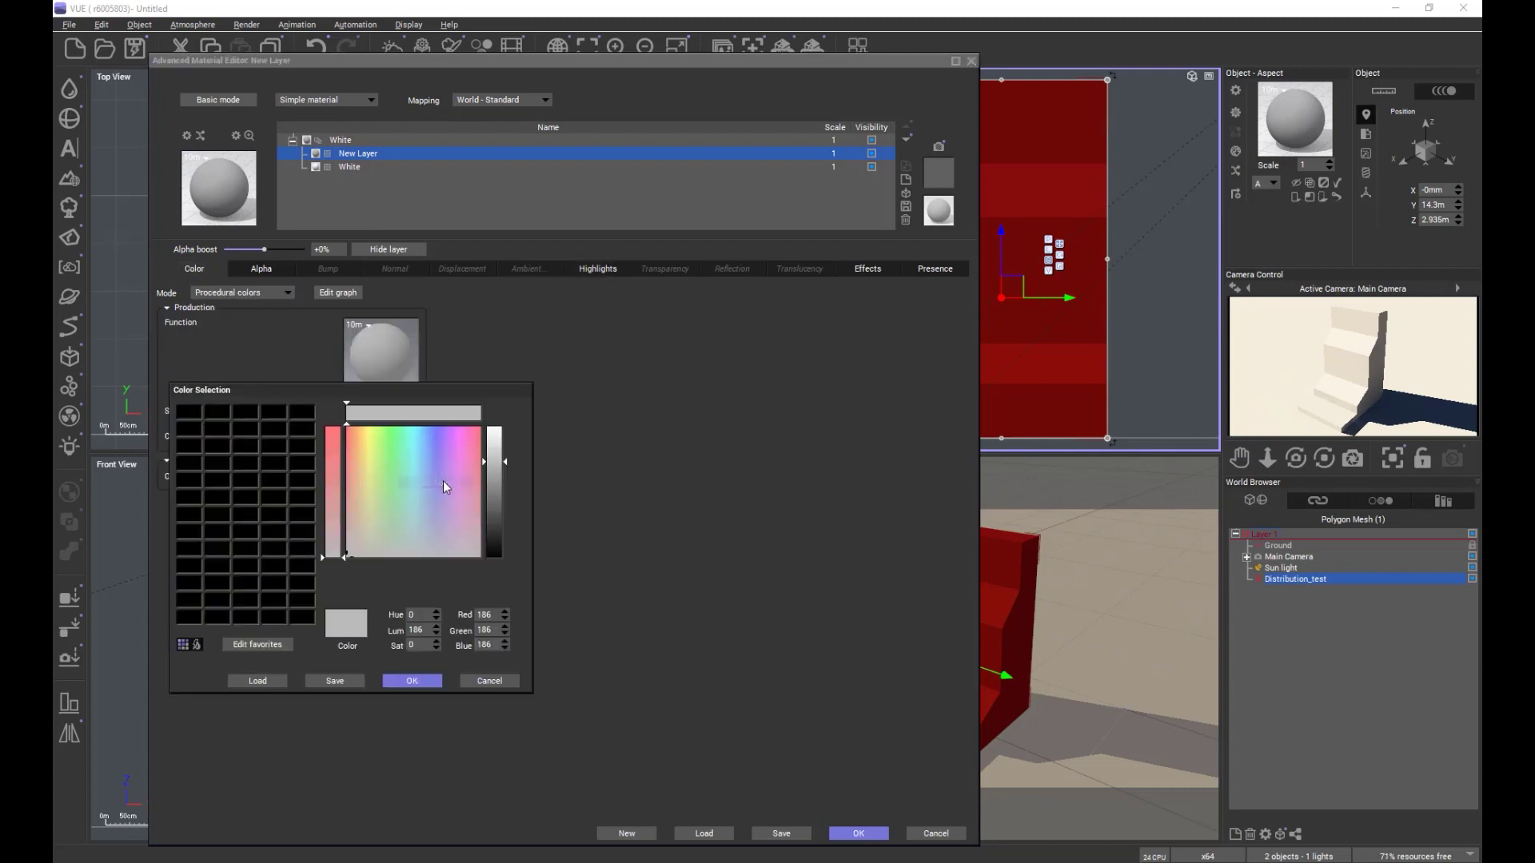
click(350, 426)
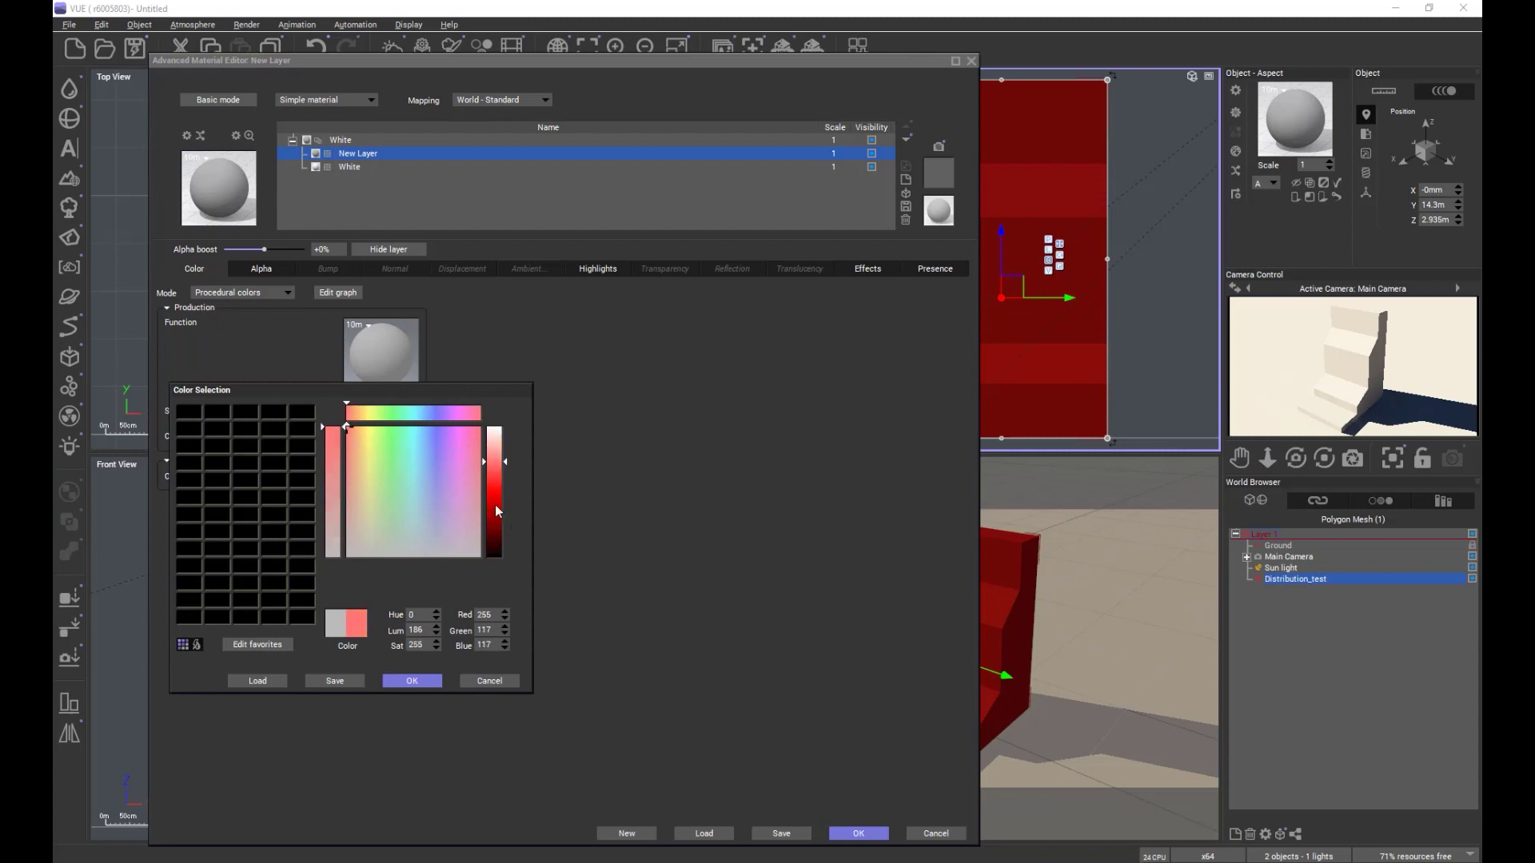
click(497, 497)
click(411, 681)
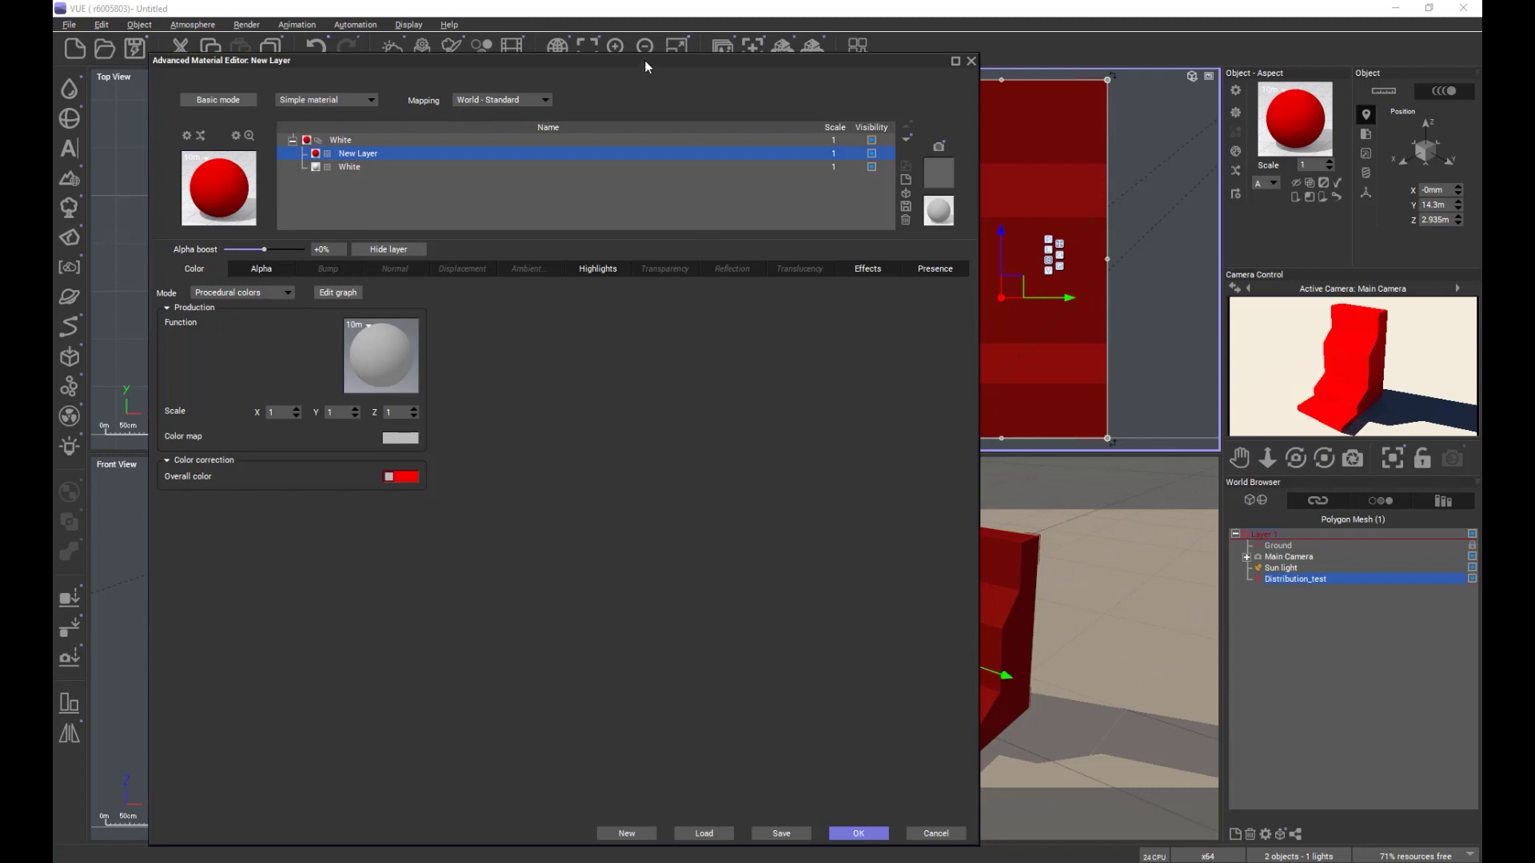
Constrain the red layer's presence to a slope range from 30° to 30°.
drag(644, 60, 925, 28)
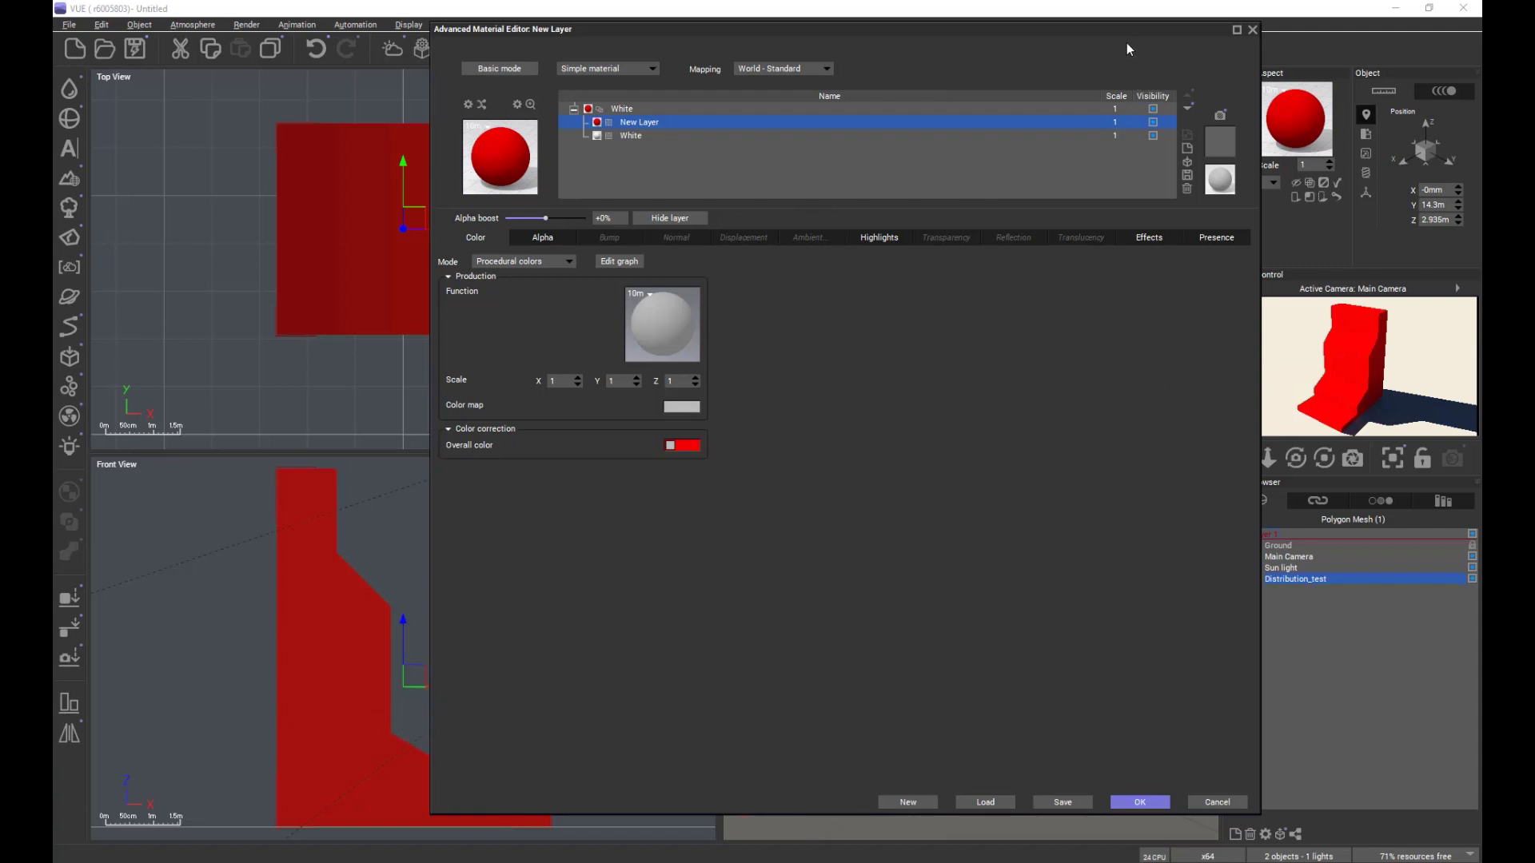
drag(1115, 24, 996, 37)
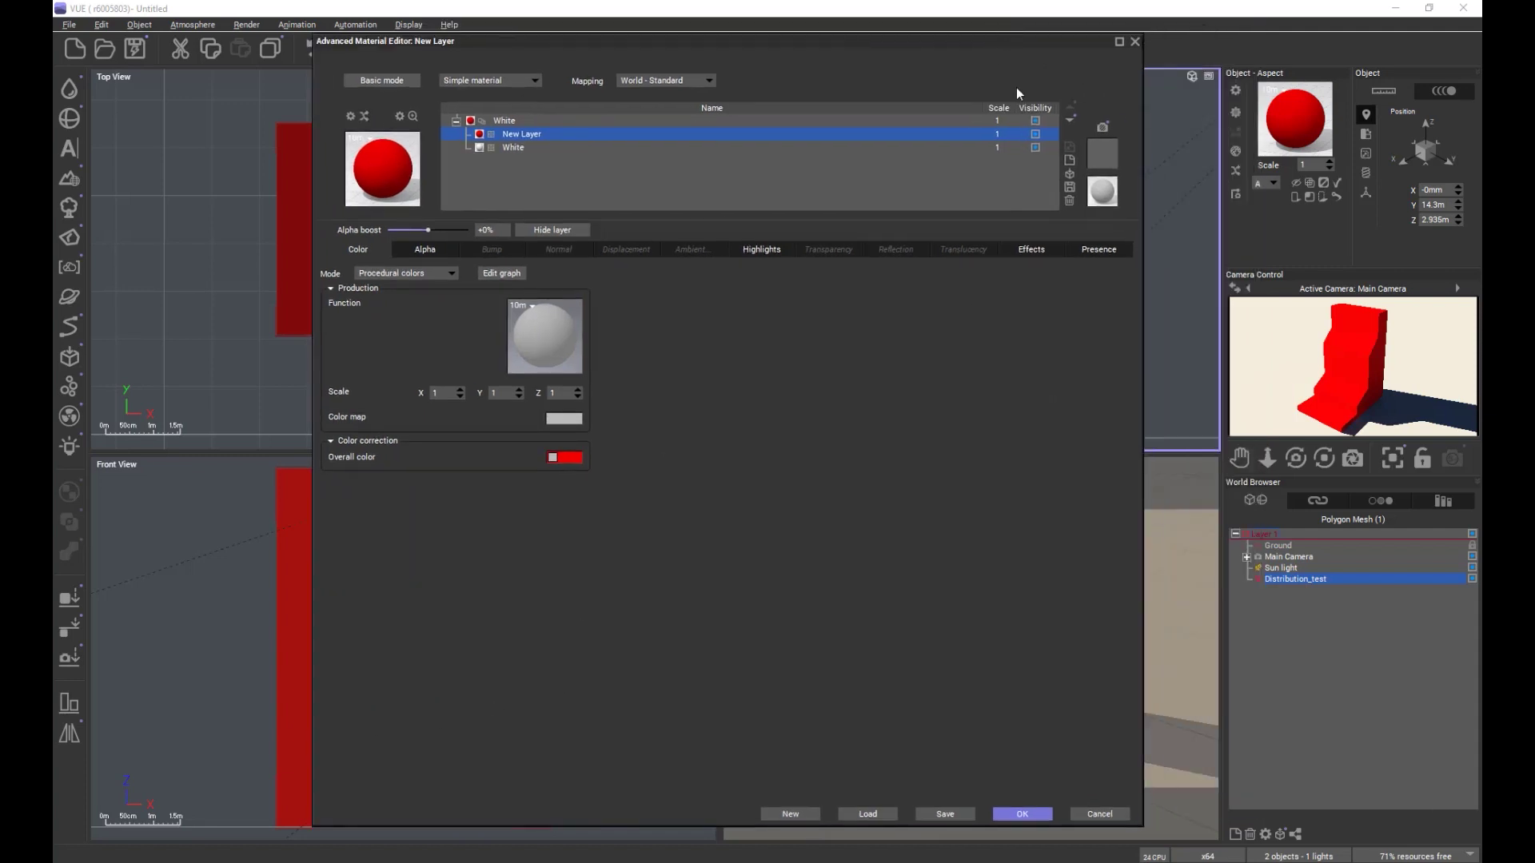
click(1100, 253)
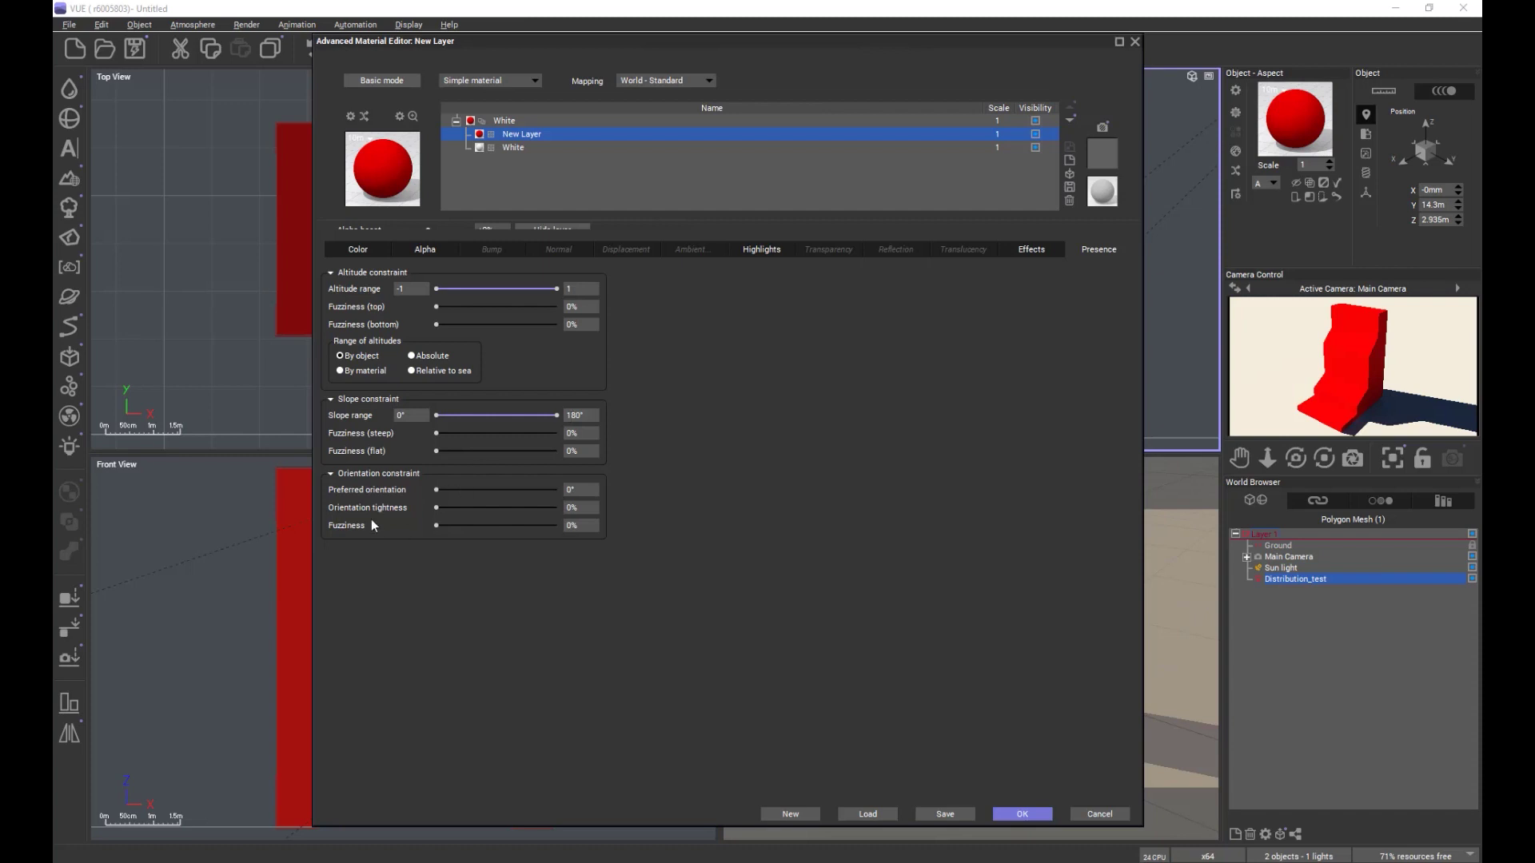
click(406, 416)
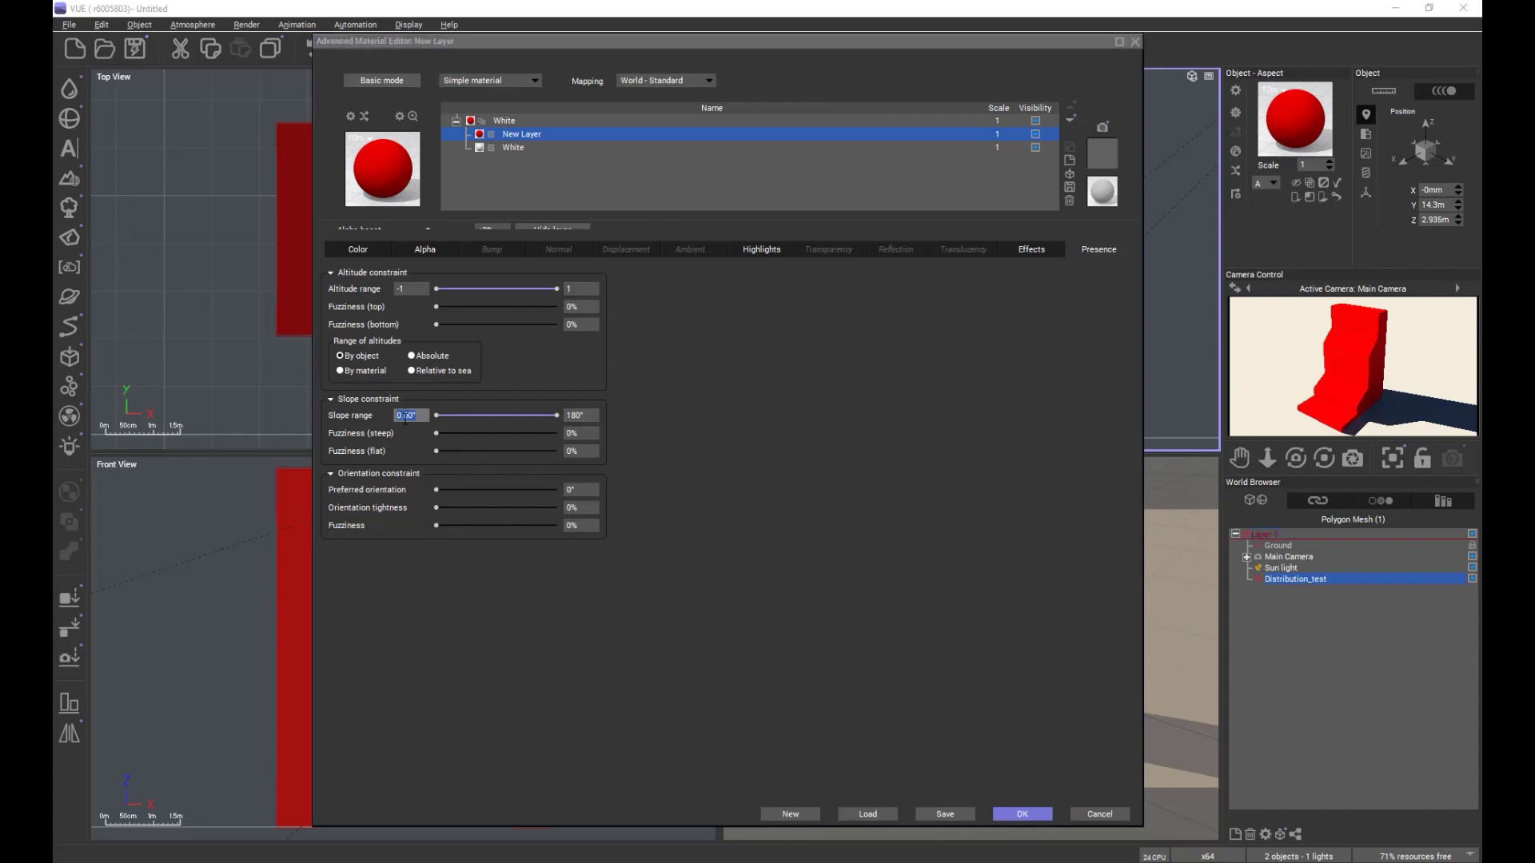
text(30)
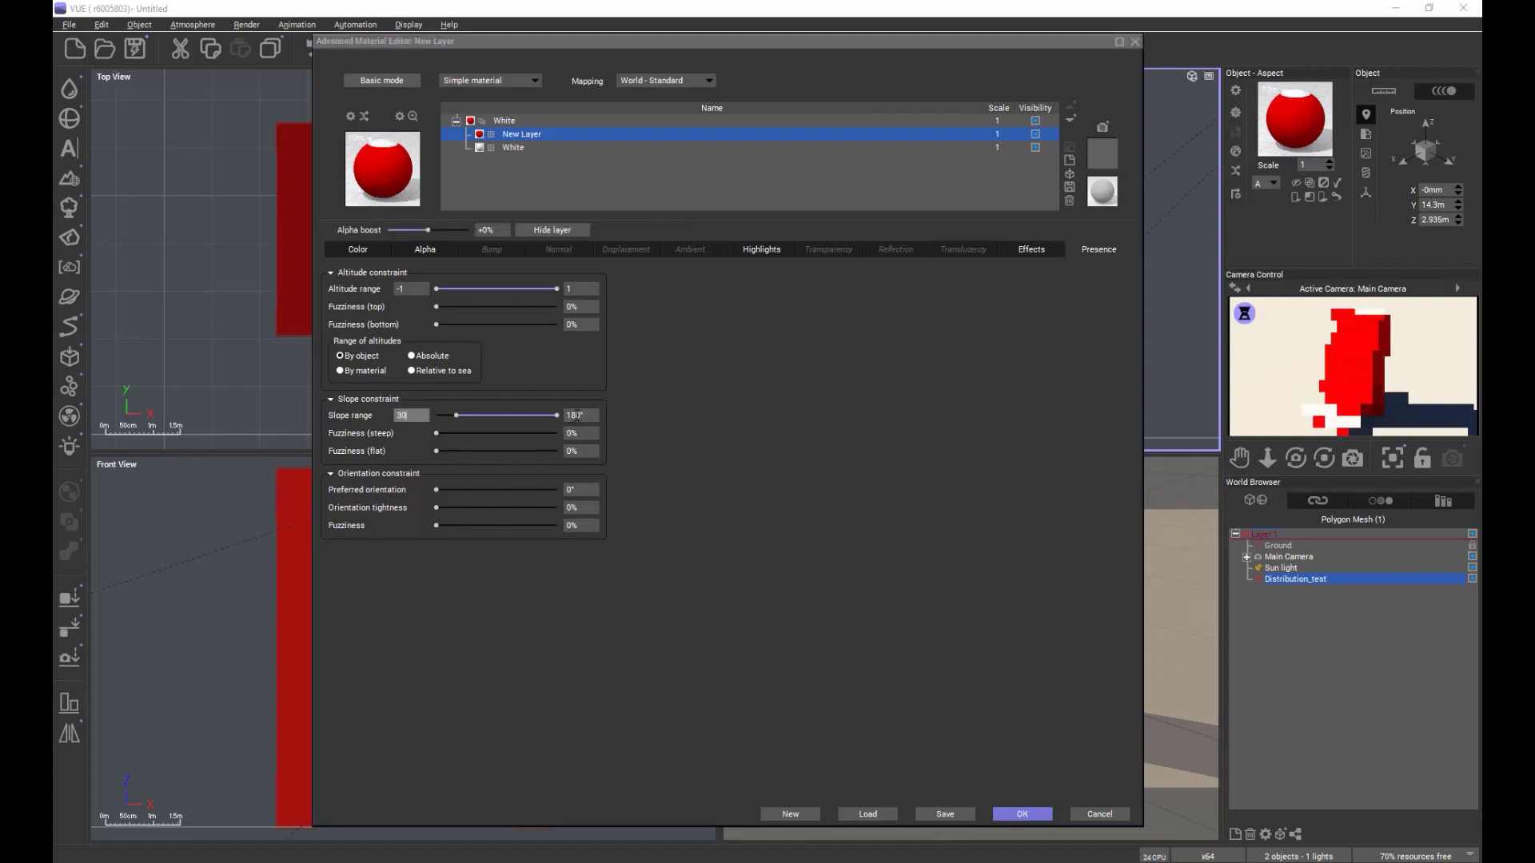
key(Tab)
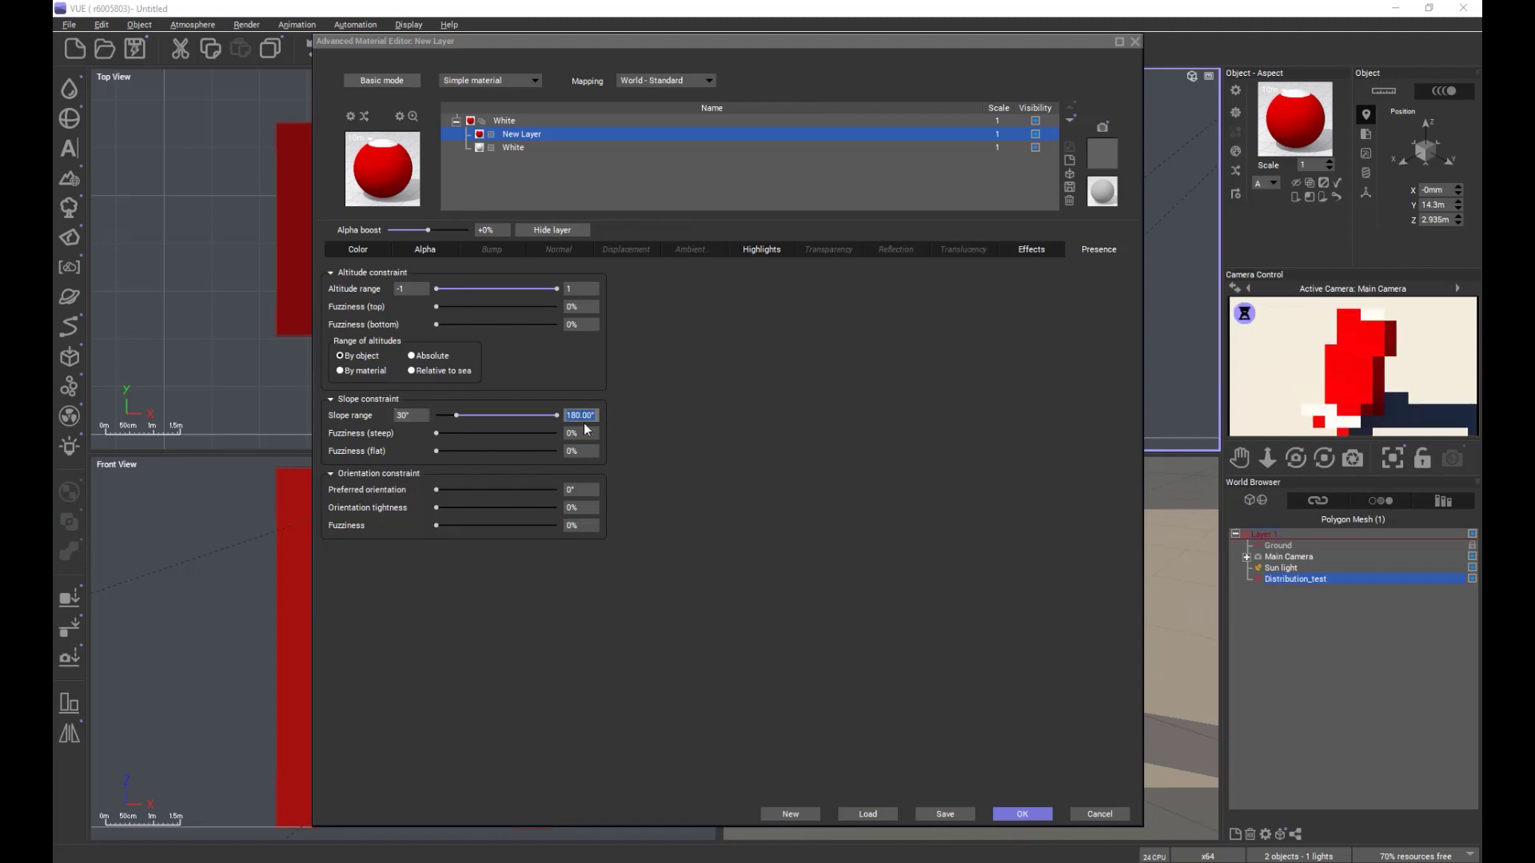
text(3)
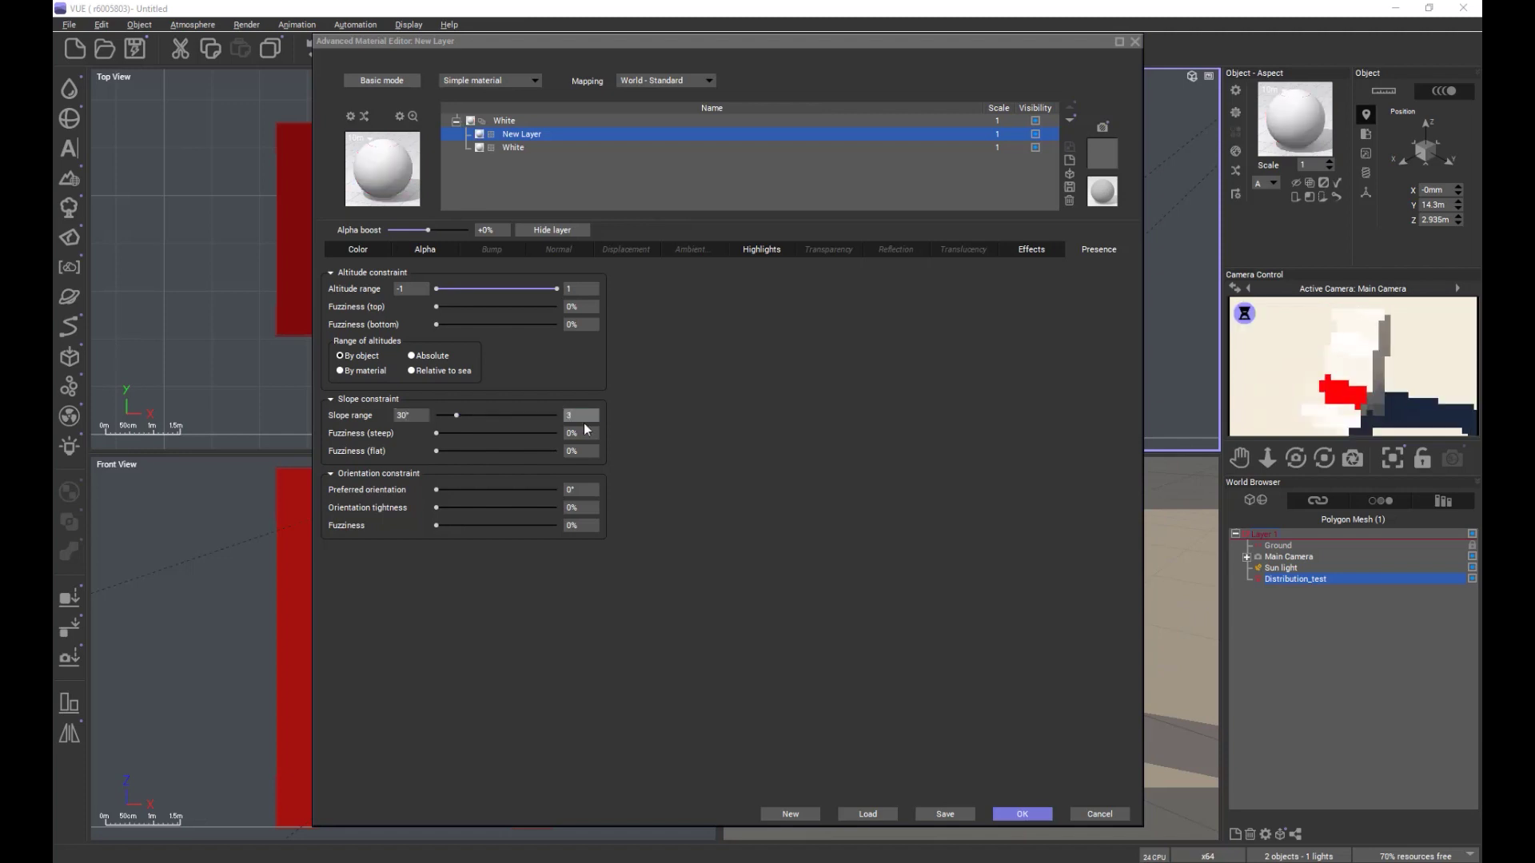
text(0)
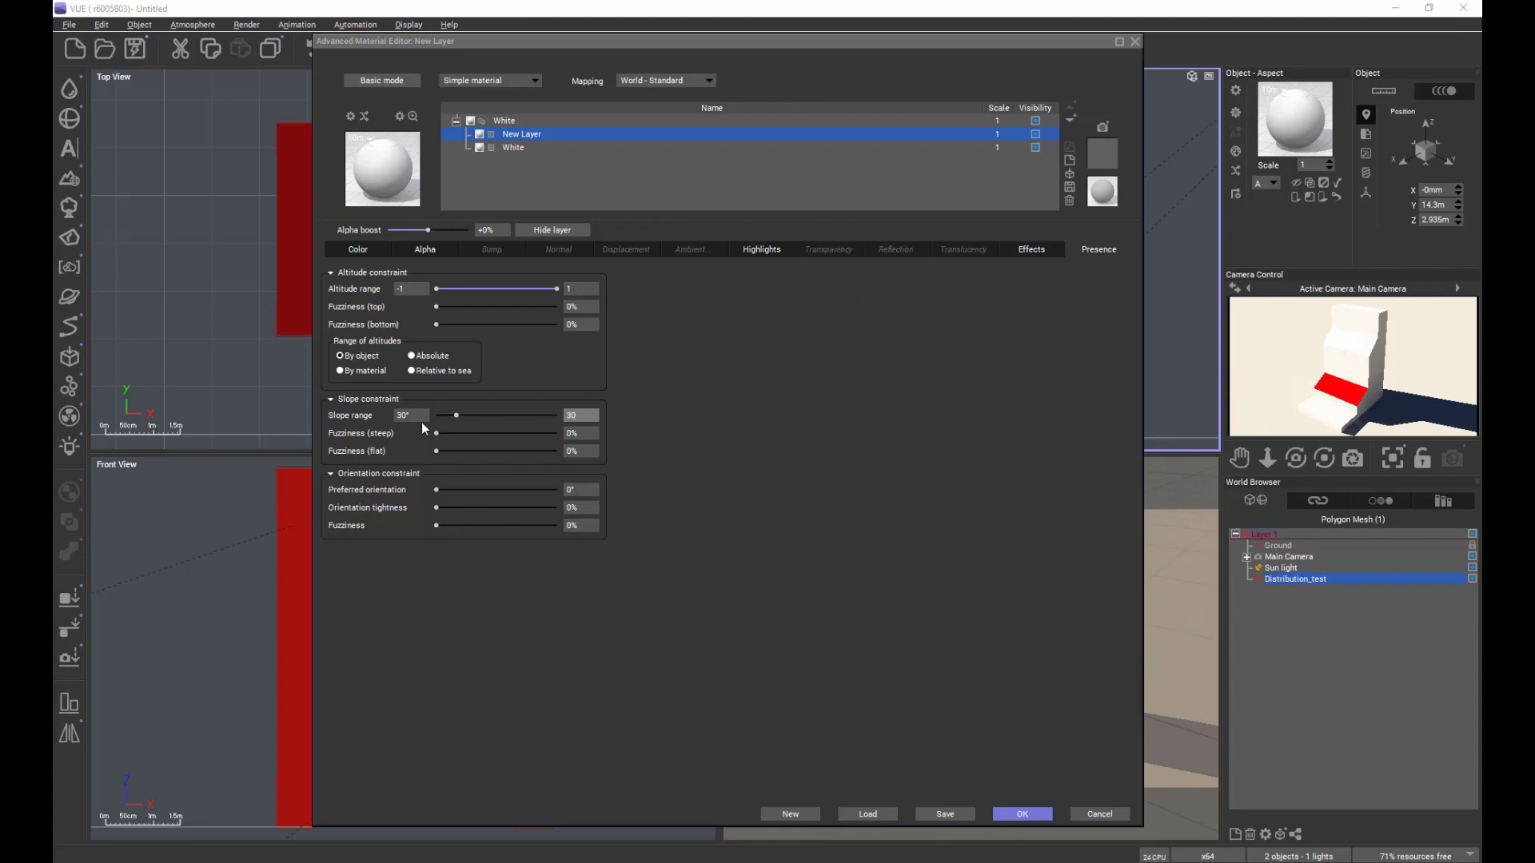
Render the scene to check where the red layer appears on the mesh, and close the render.
click(797, 36)
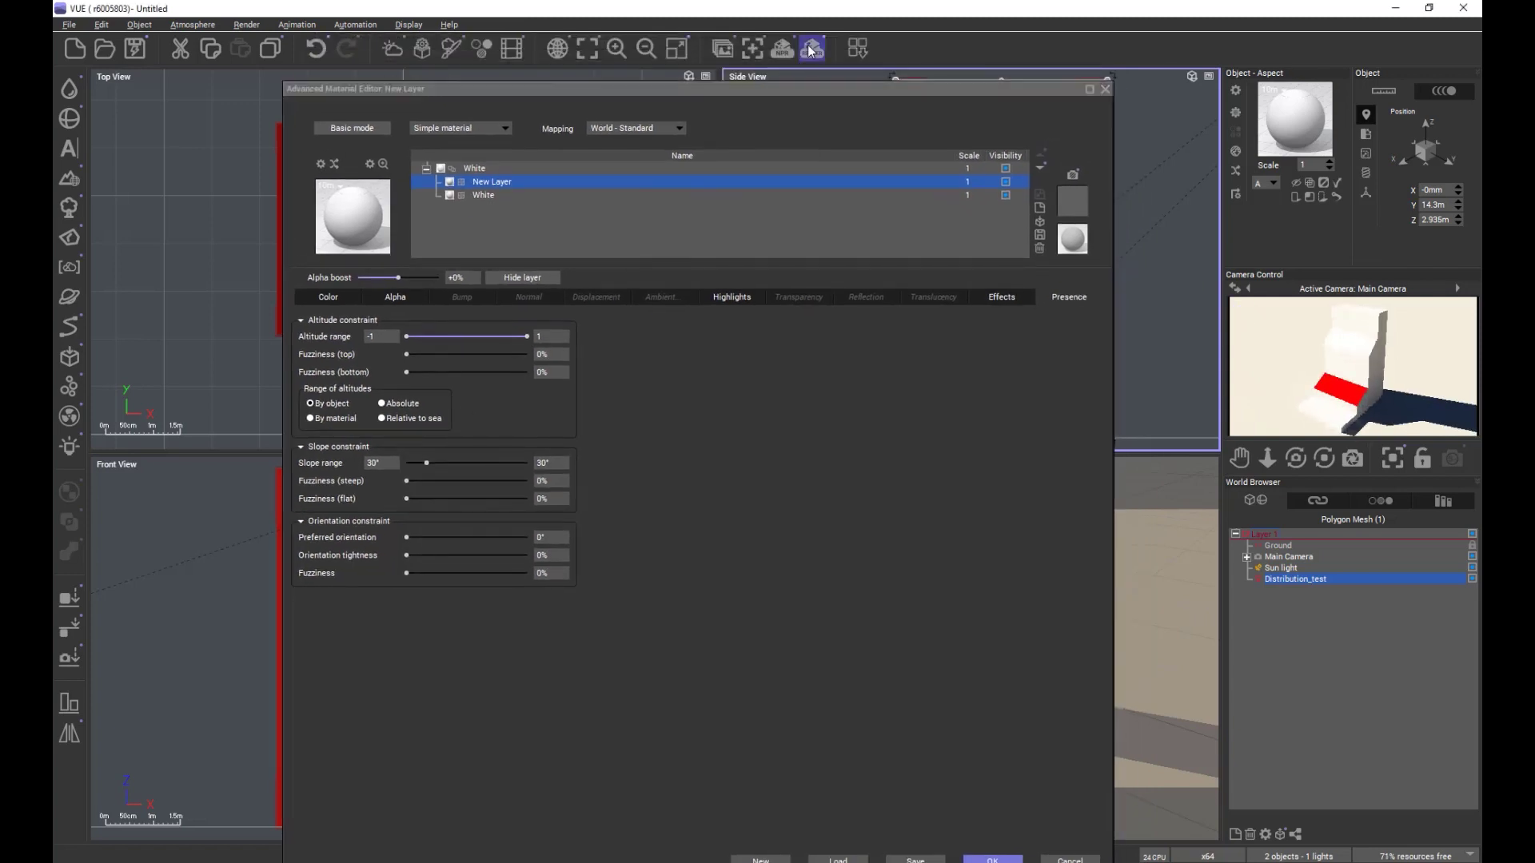
click(812, 48)
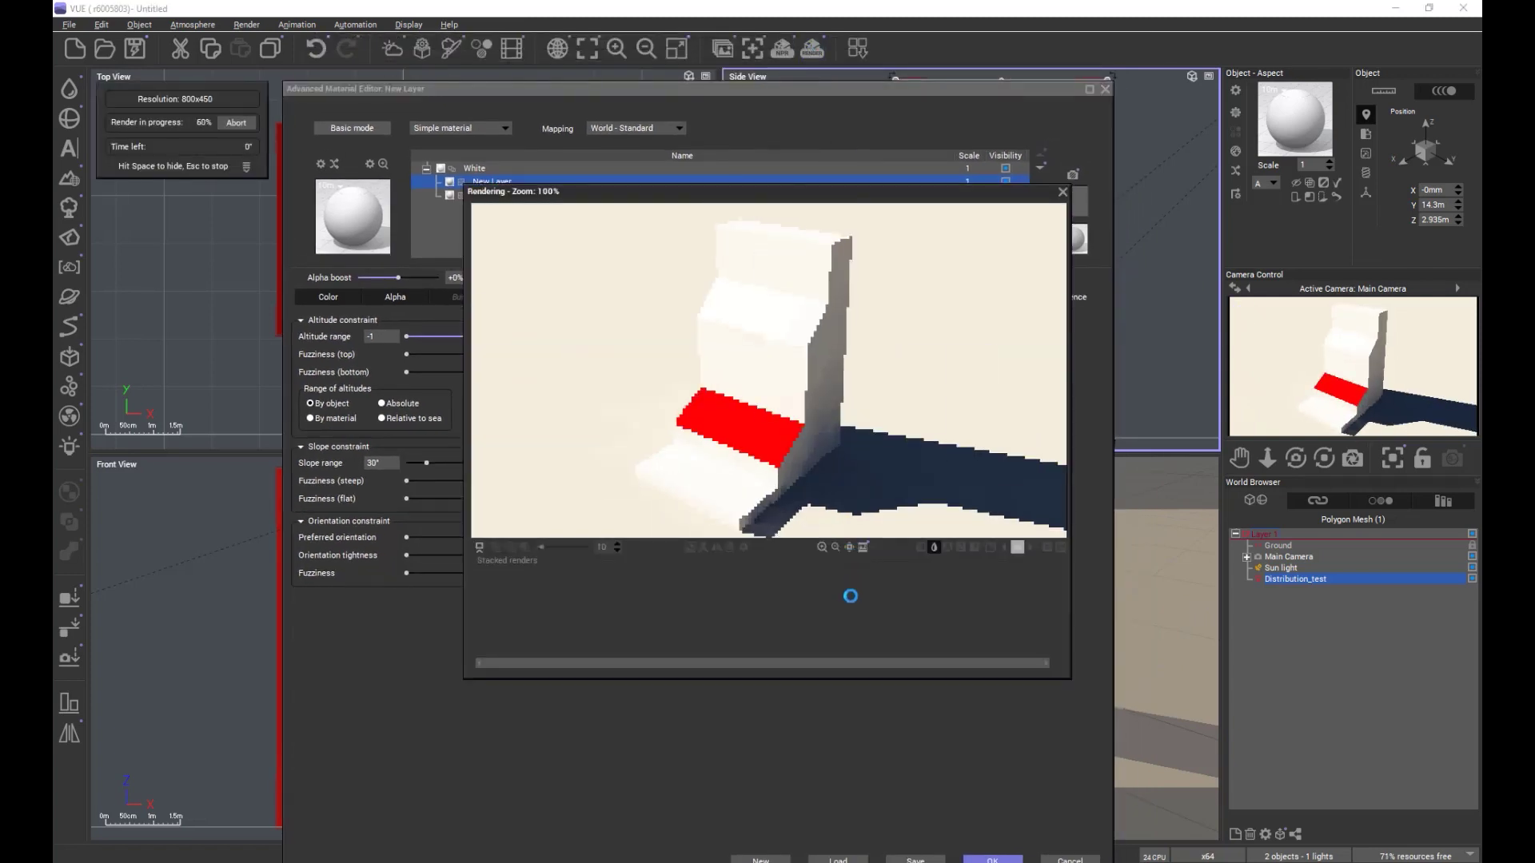
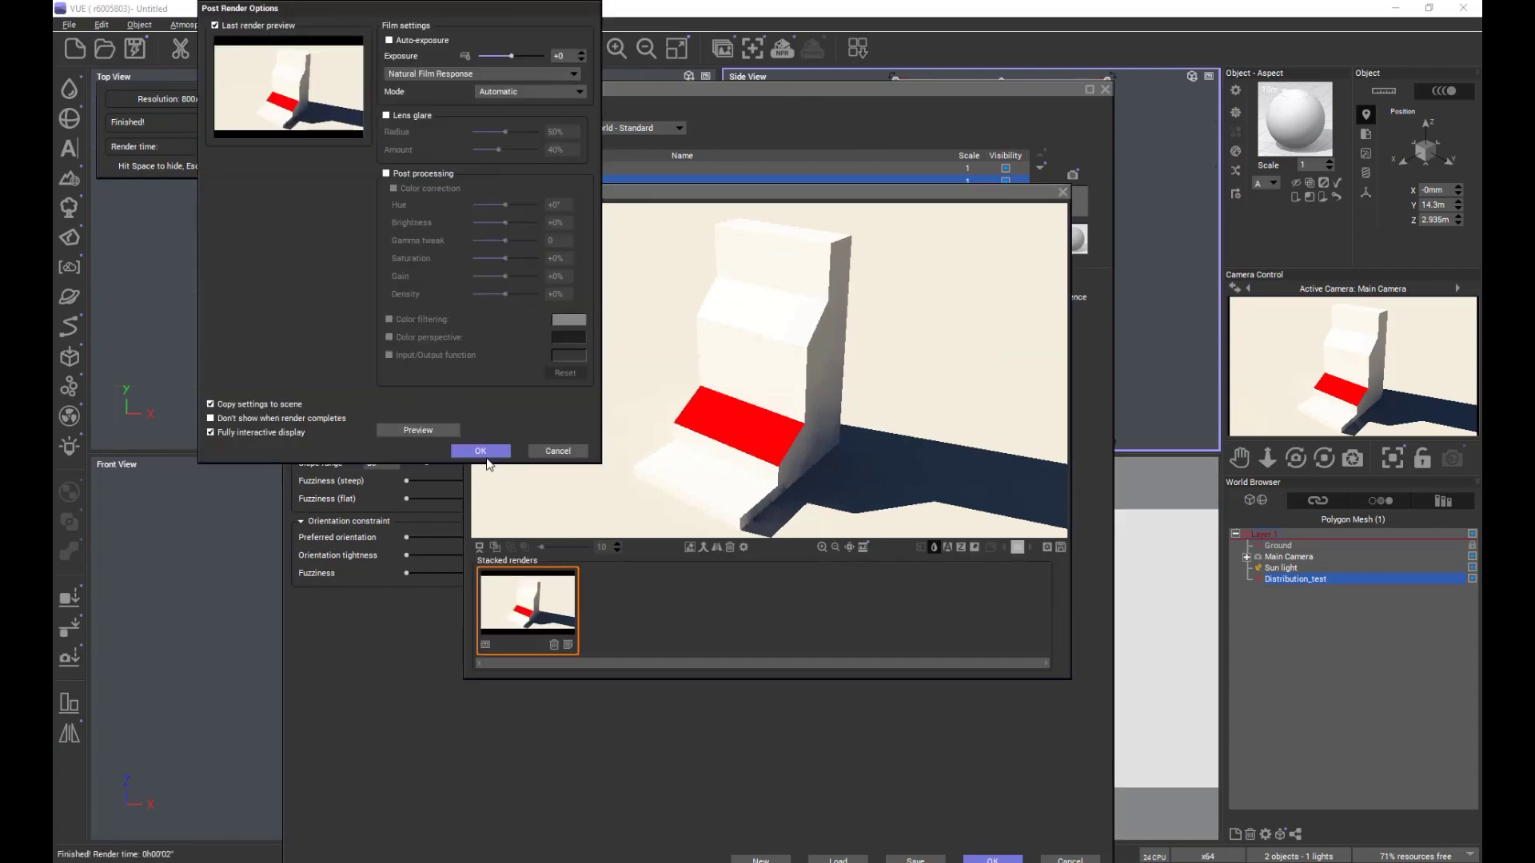
click(1062, 193)
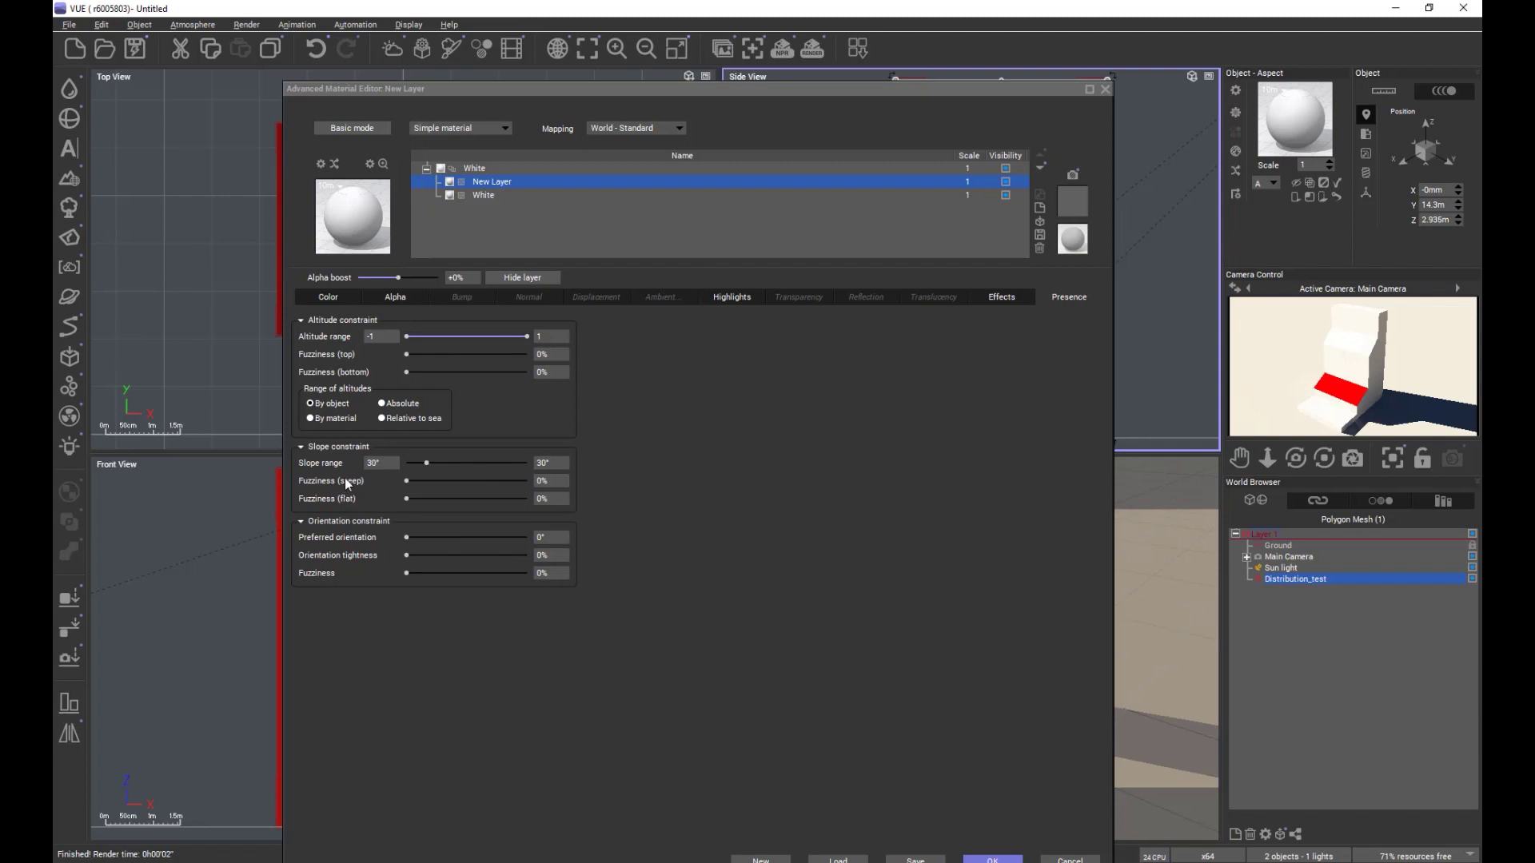
Set the red layer's slope fuzziness to 33% for steep and 26% for flat.
right_click(1346, 394)
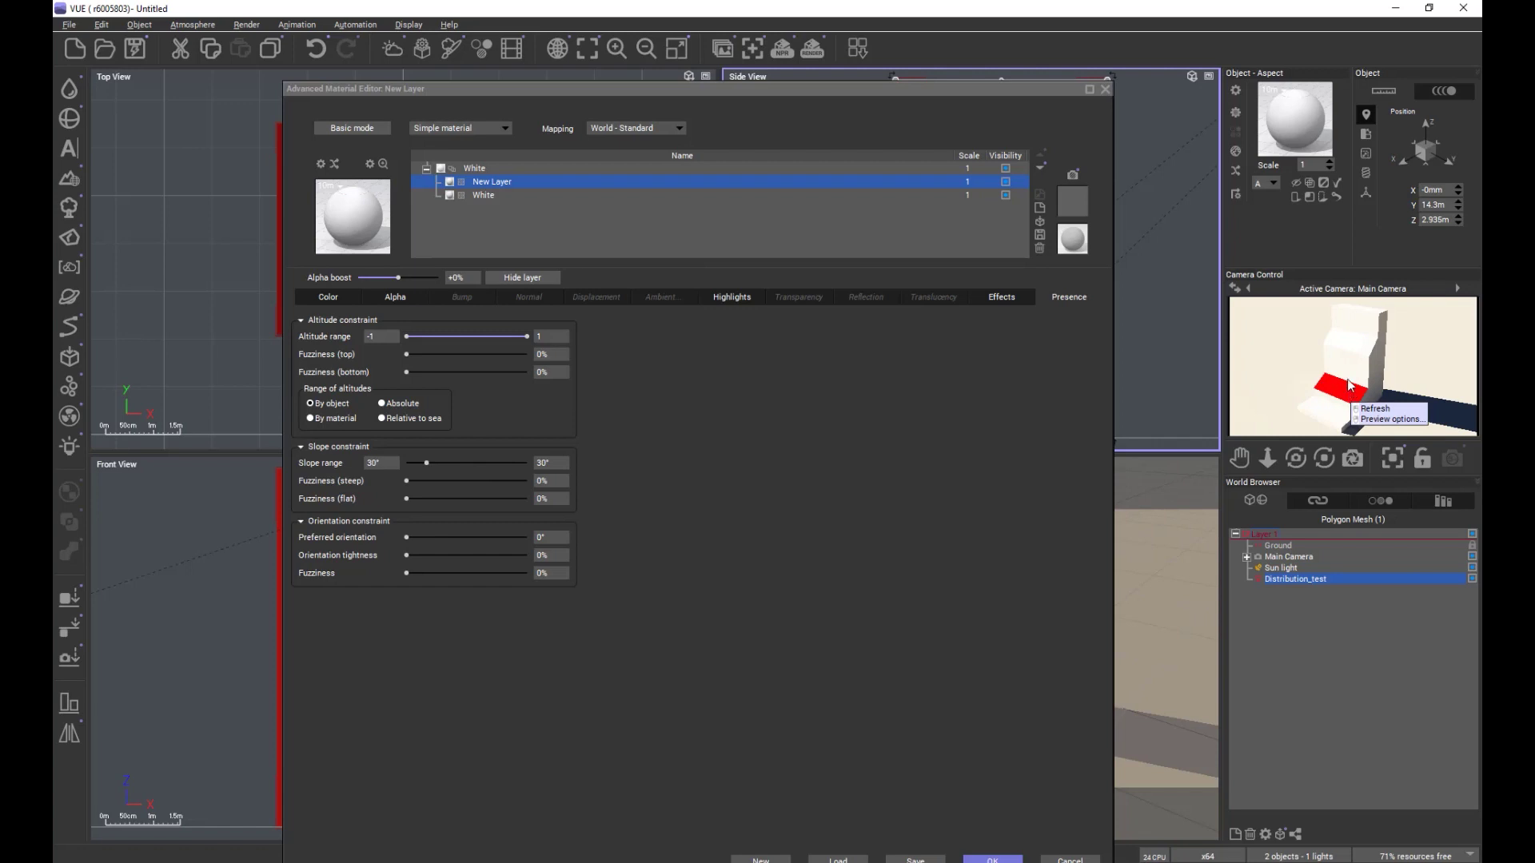
click(1363, 368)
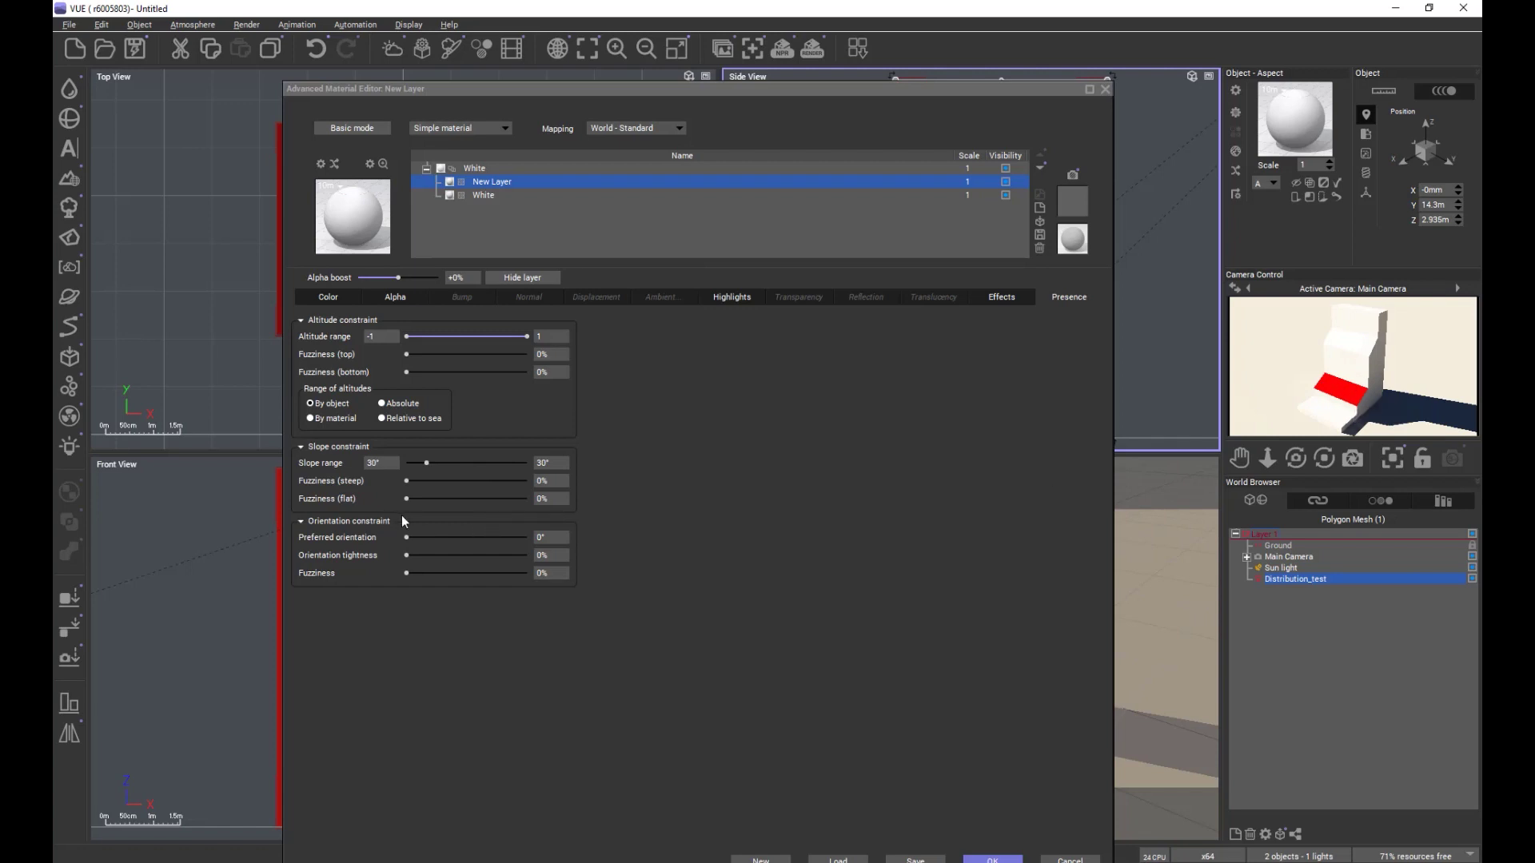
drag(406, 498, 445, 480)
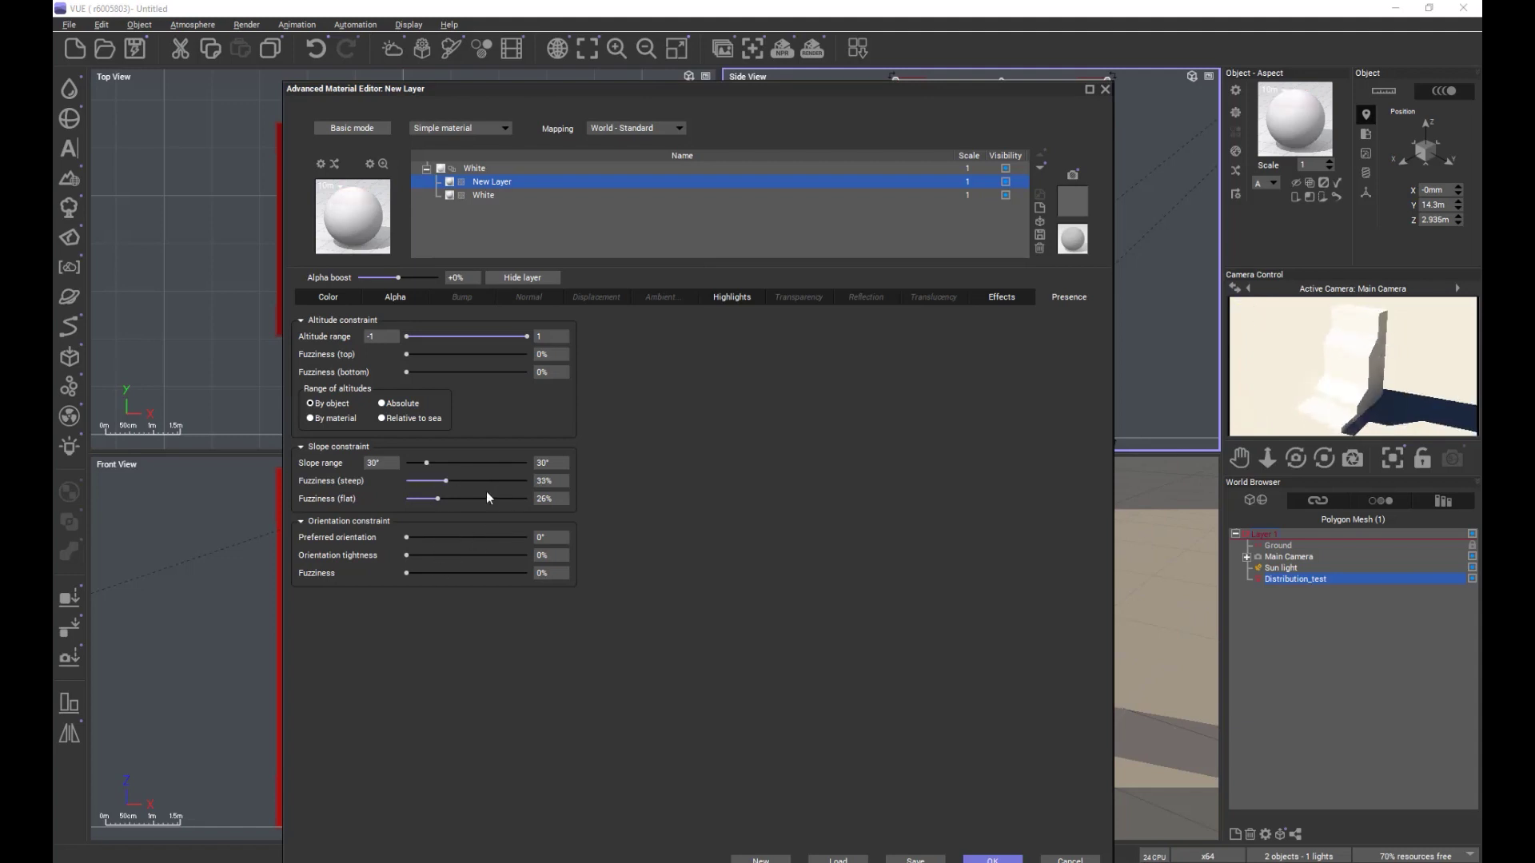
Reduce the red layer's steep and flat slope fuzziness to 0% and move the material editor clear of the camera preview.
drag(461, 504, 434, 483)
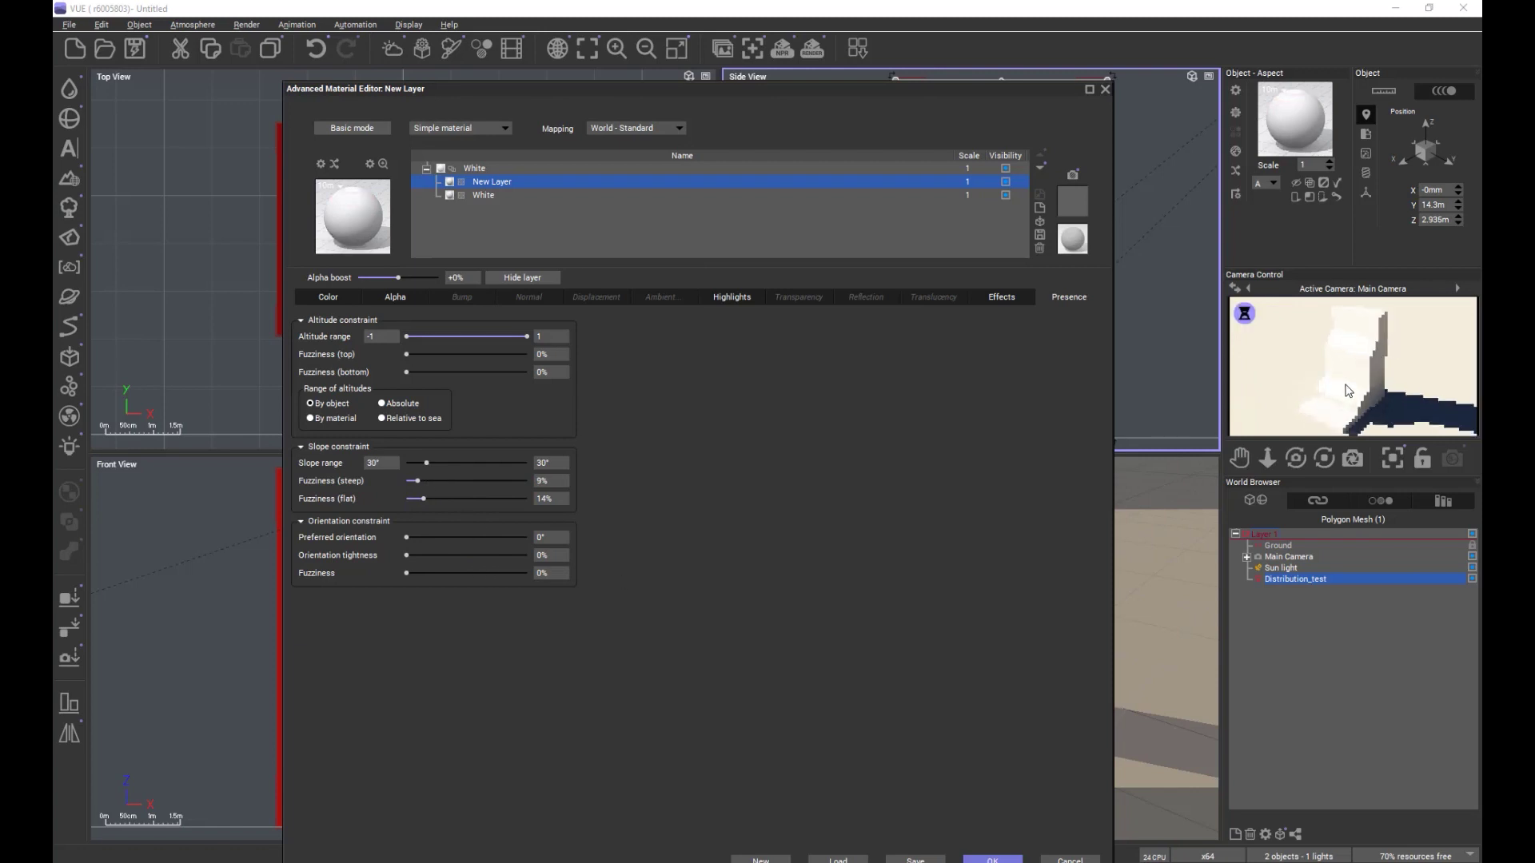
drag(443, 483, 418, 503)
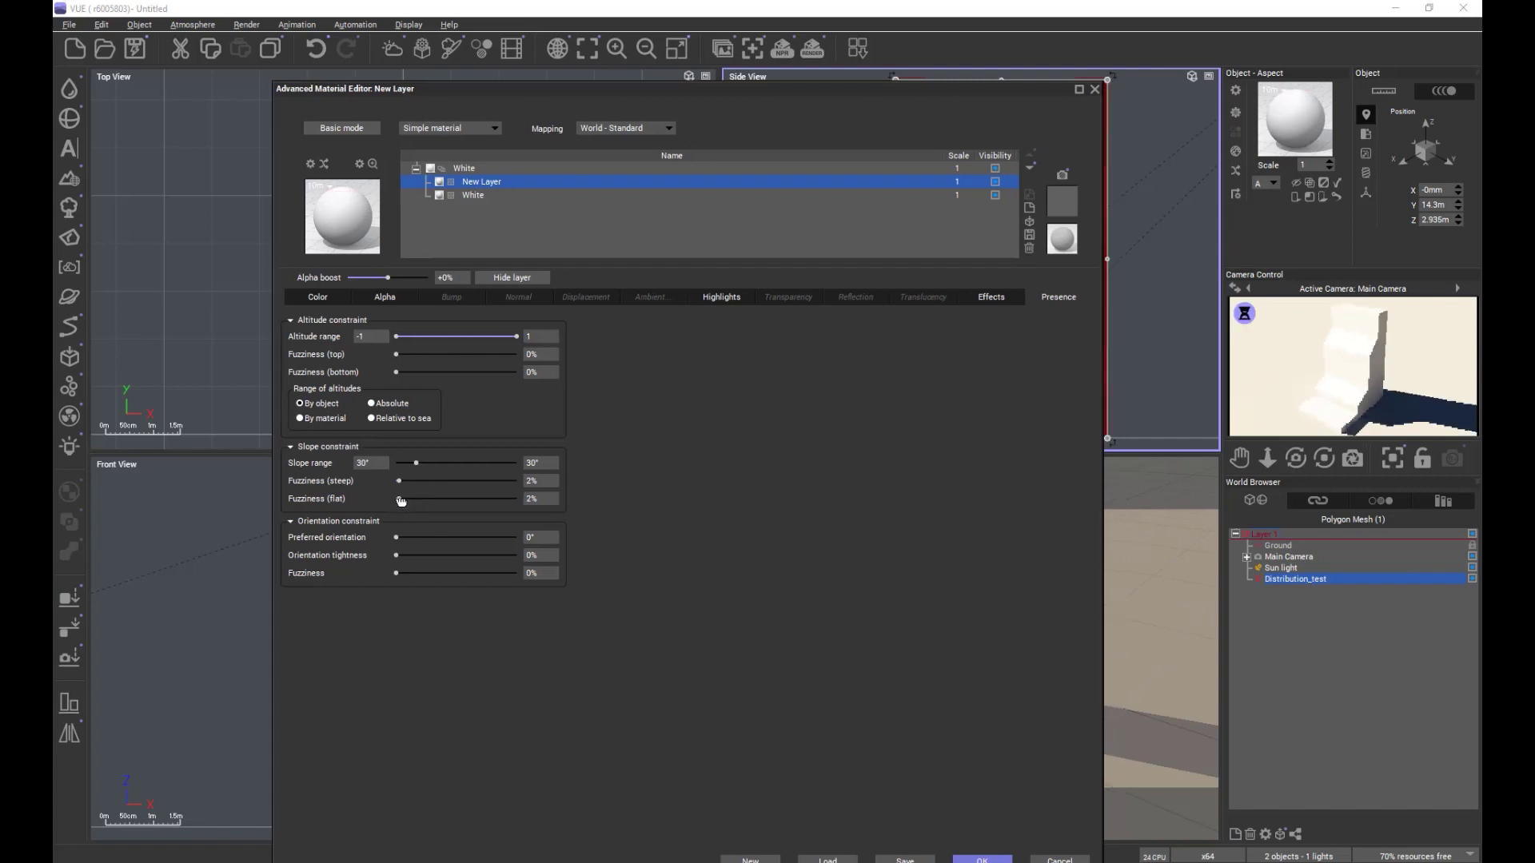
drag(397, 501, 369, 478)
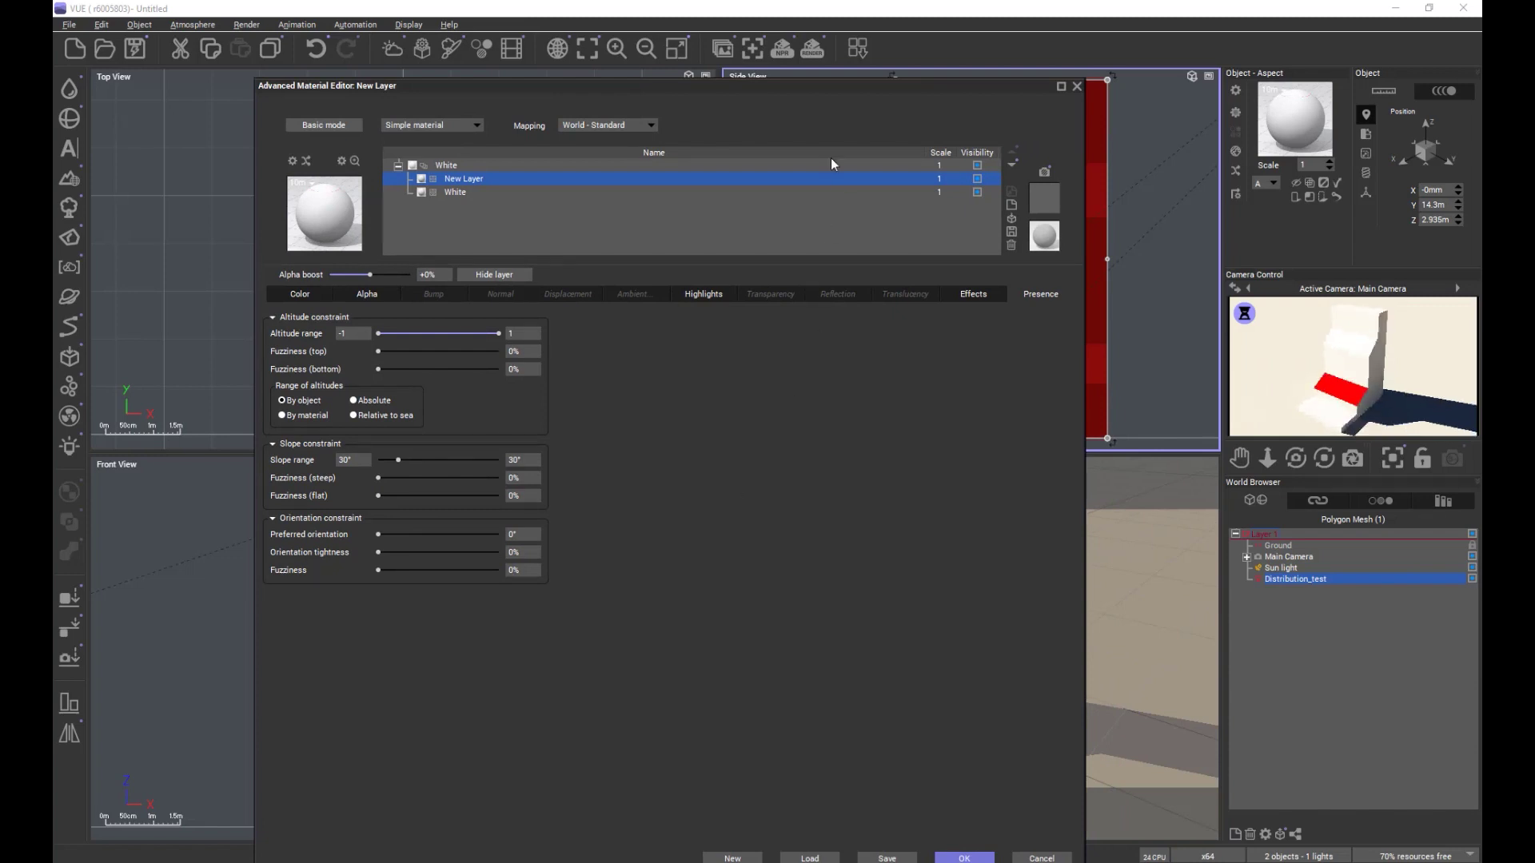
drag(794, 92, 917, 70)
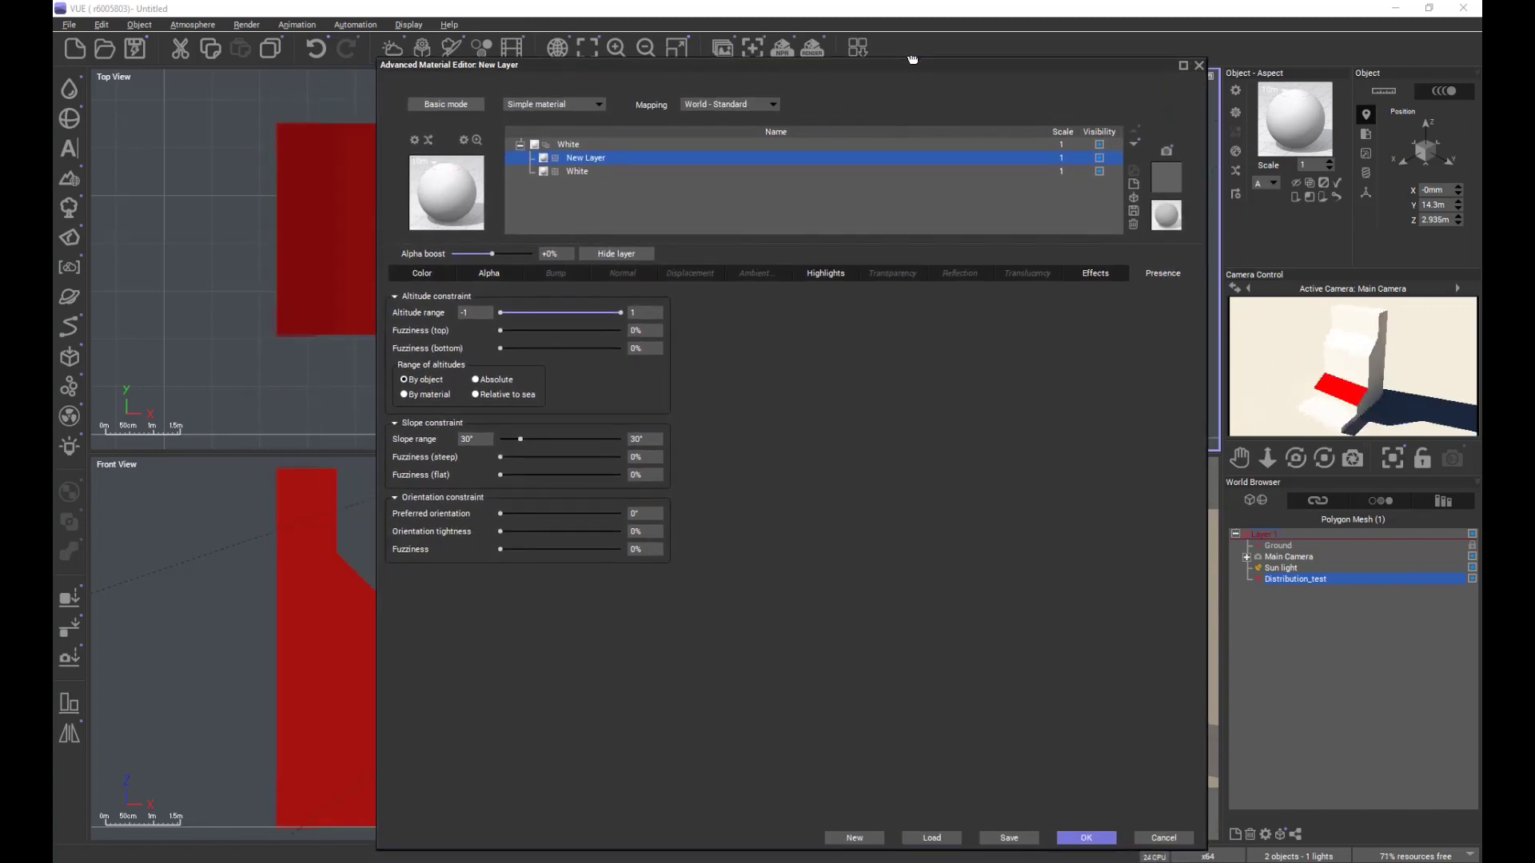
Rename the red-colored material layer to "Red".
click(593, 158)
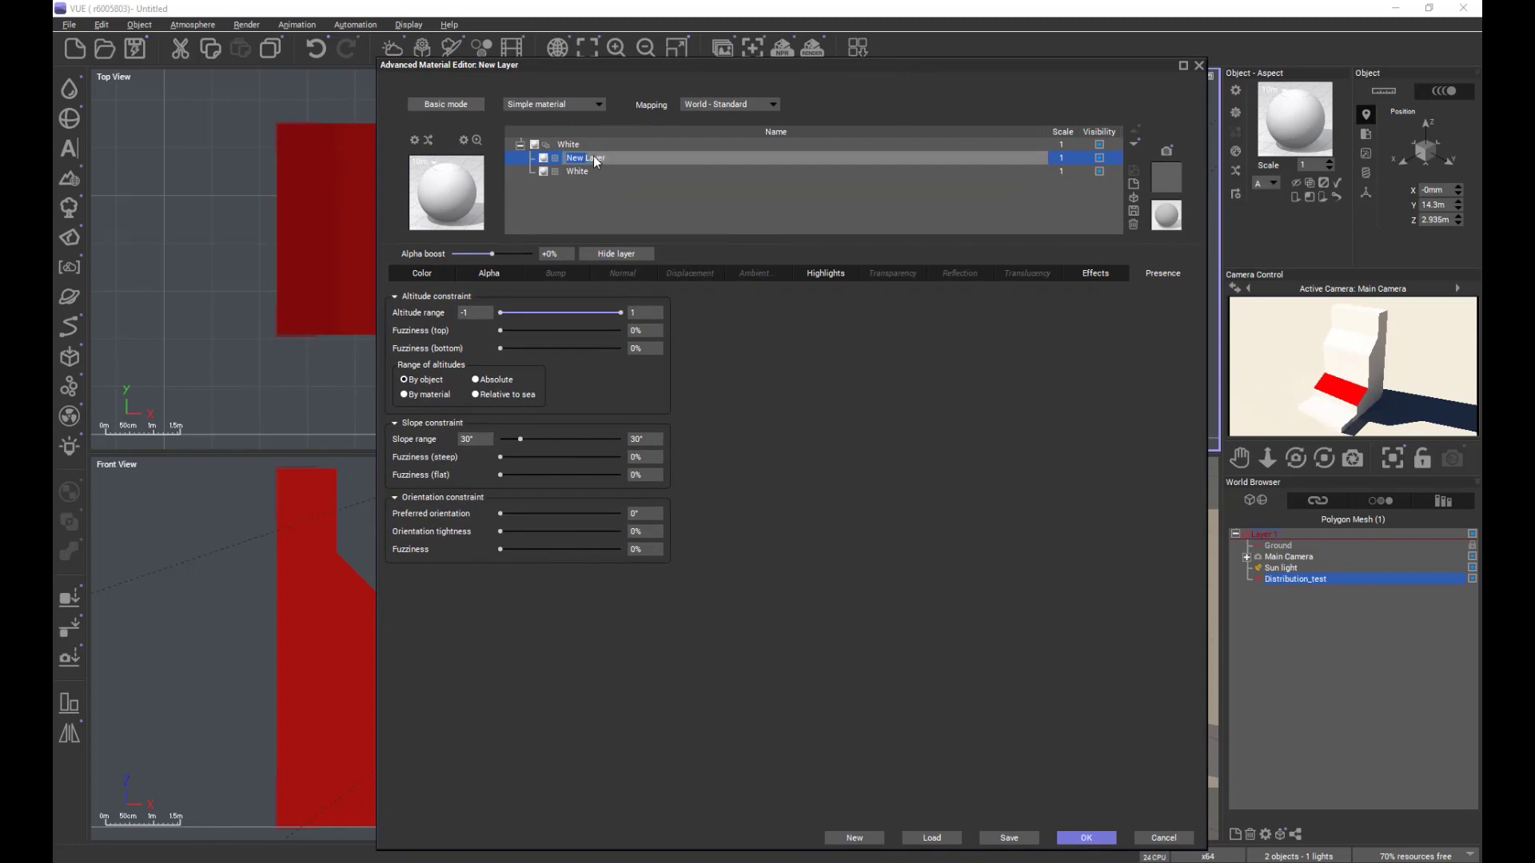
drag(626, 158, 505, 164)
text(Red)
key(Return)
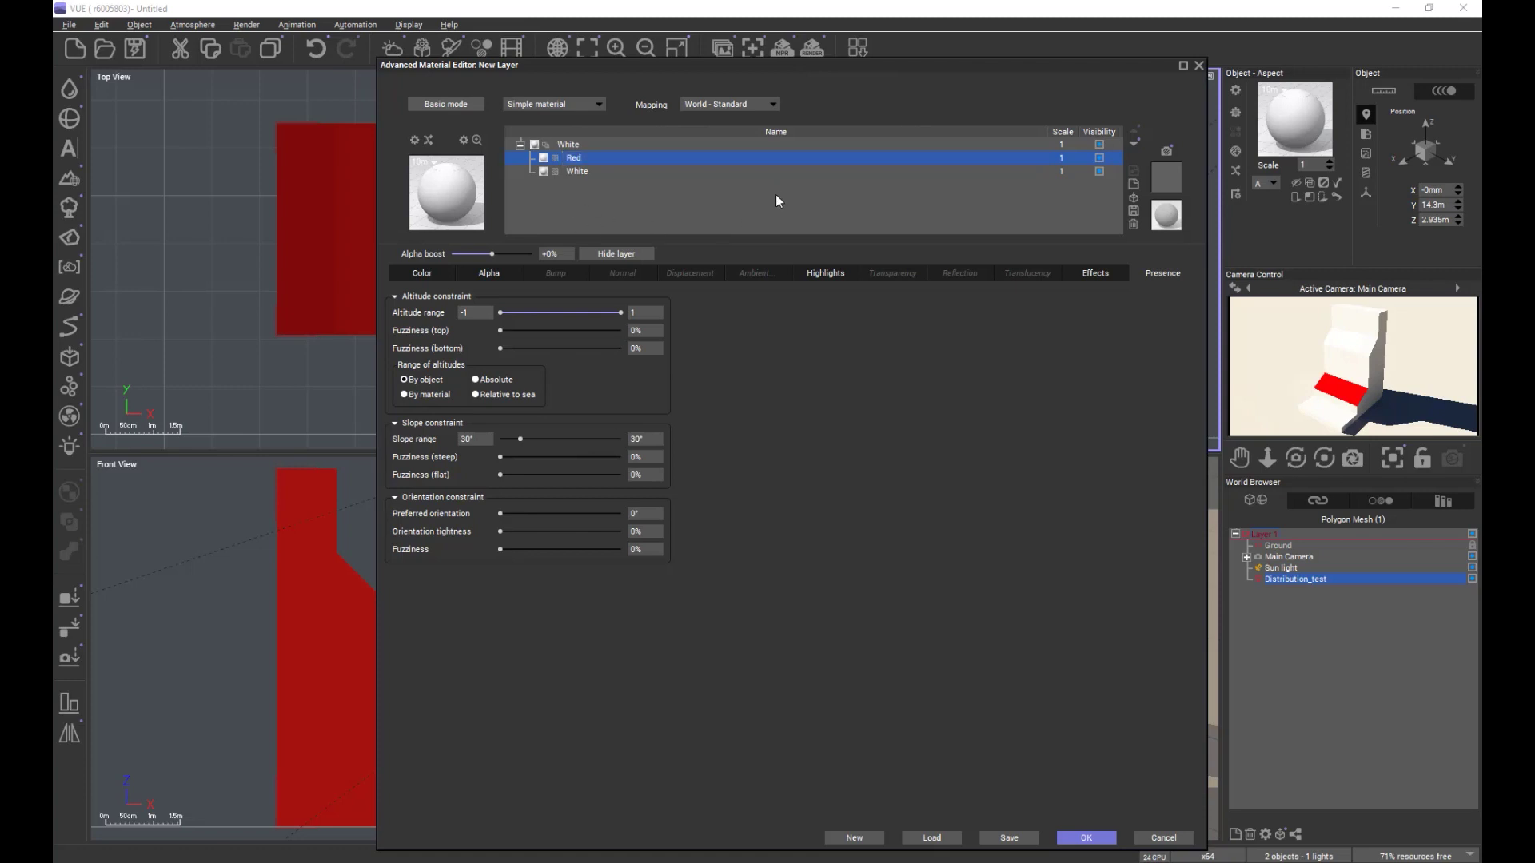
Add another material layer above Red and name it "Blue".
click(1133, 186)
double_click(590, 159)
text(Blue)
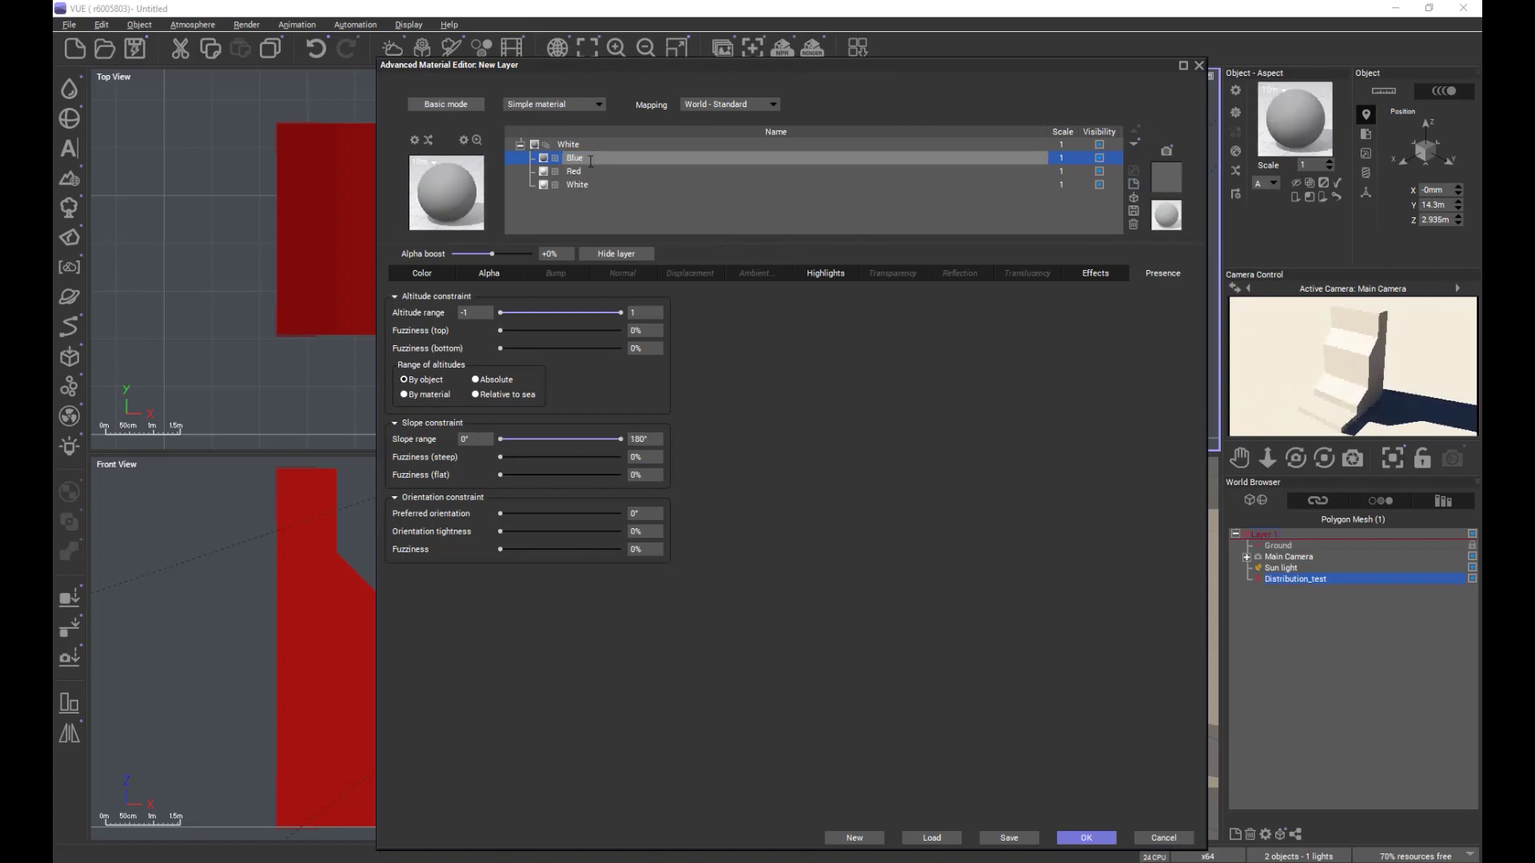
key(Return)
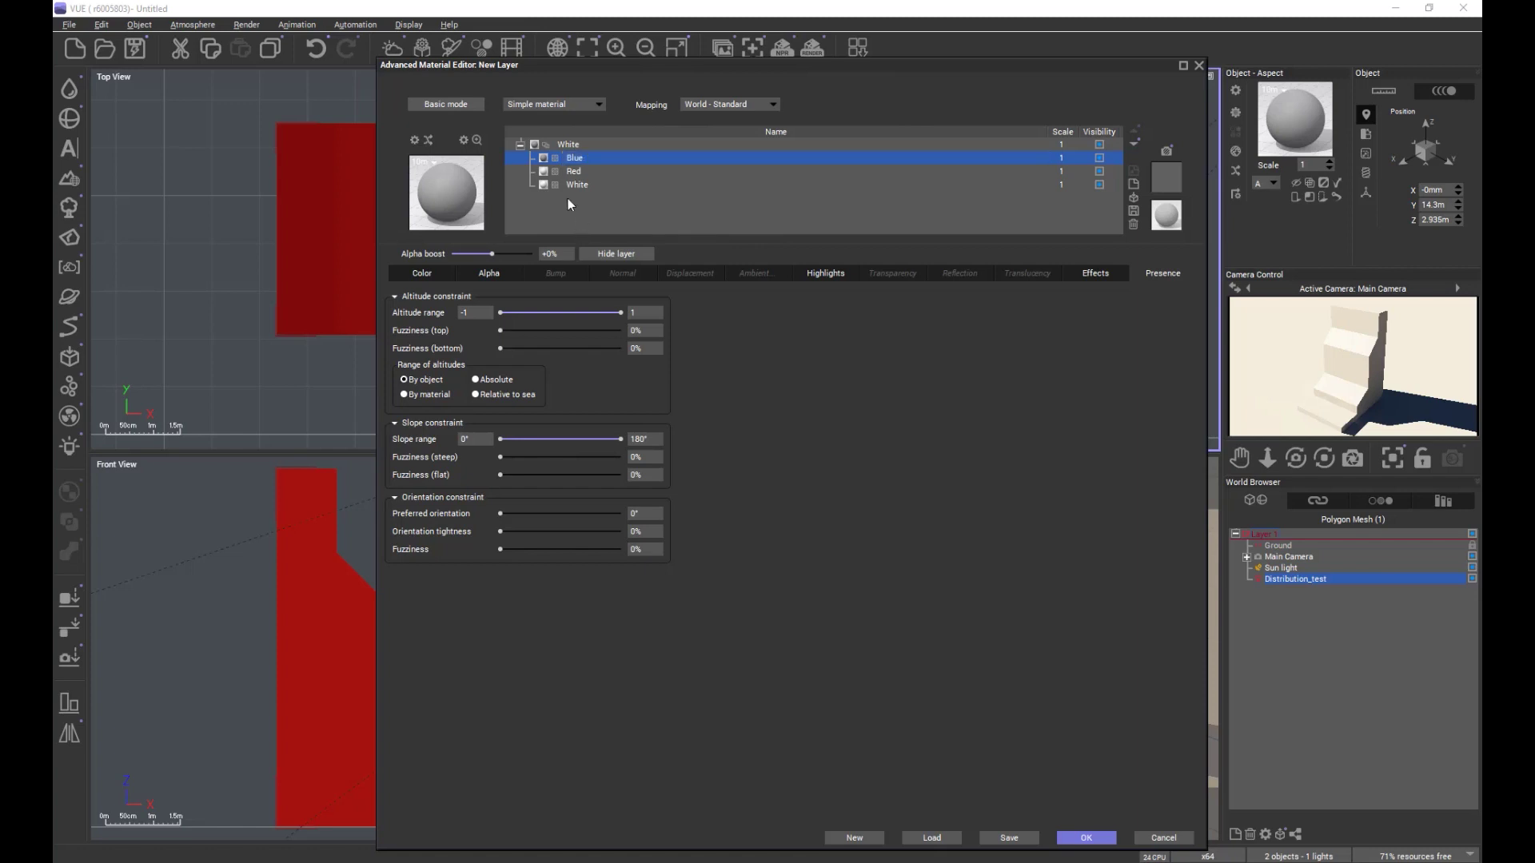
Set the Blue layer's overall color to a saturated blue, about RGB 11, 0, 255.
click(438, 270)
right_click(630, 483)
click(661, 491)
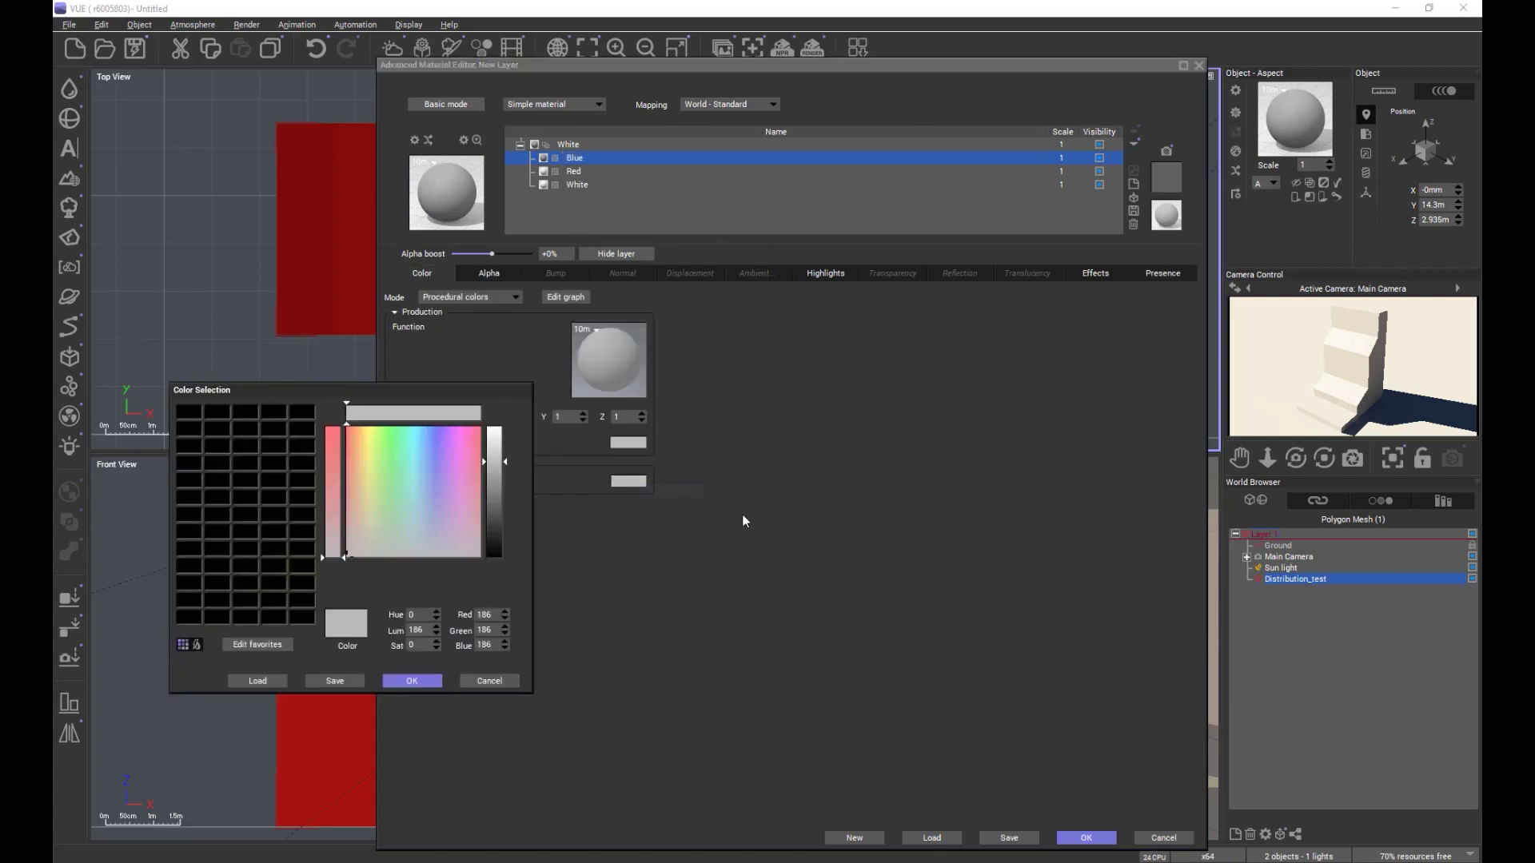
drag(419, 447, 438, 428)
click(494, 491)
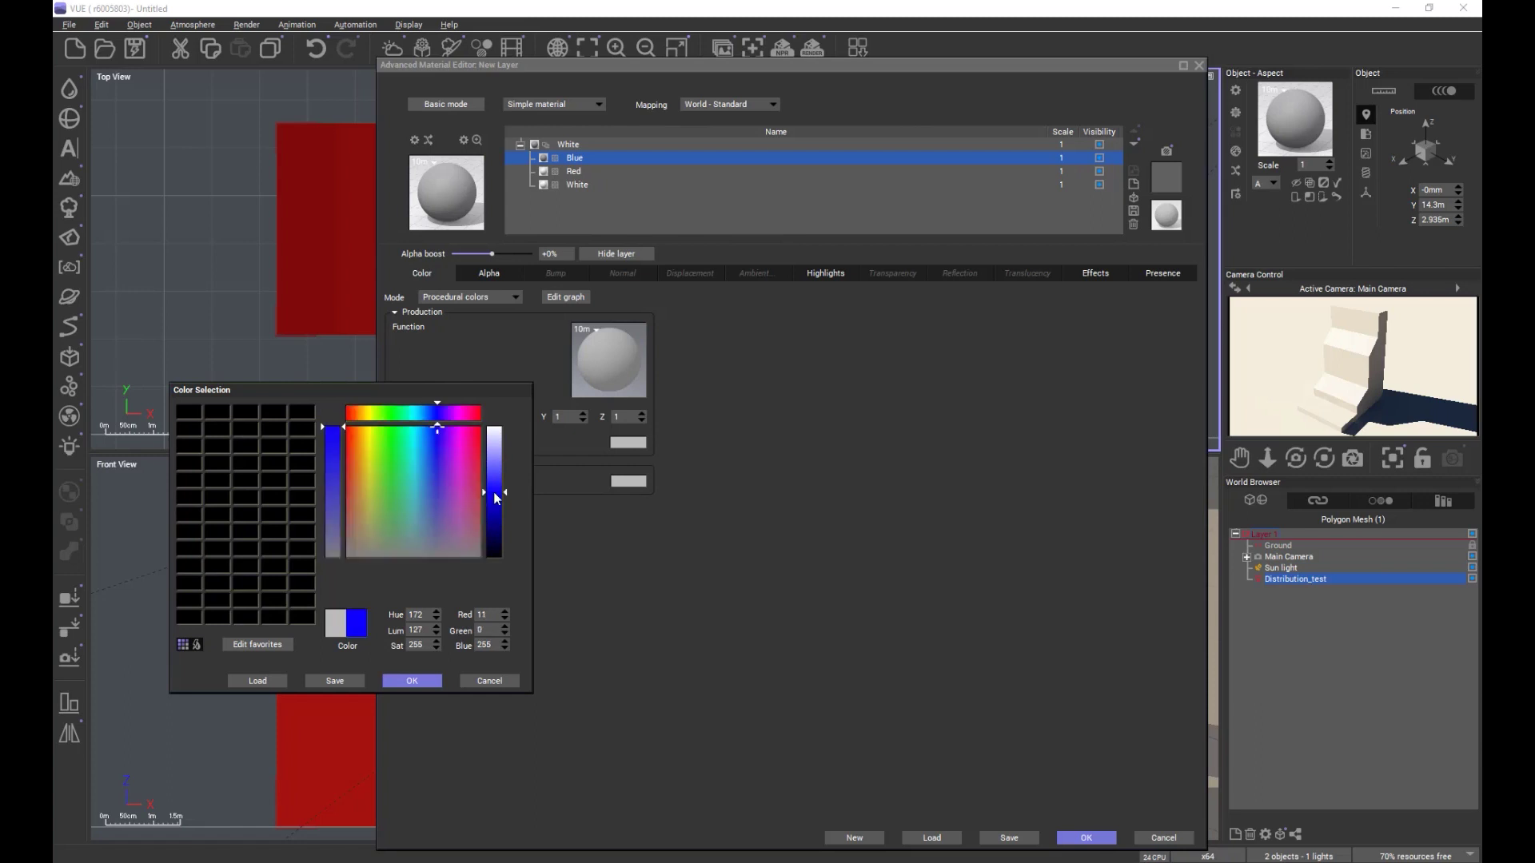
click(412, 680)
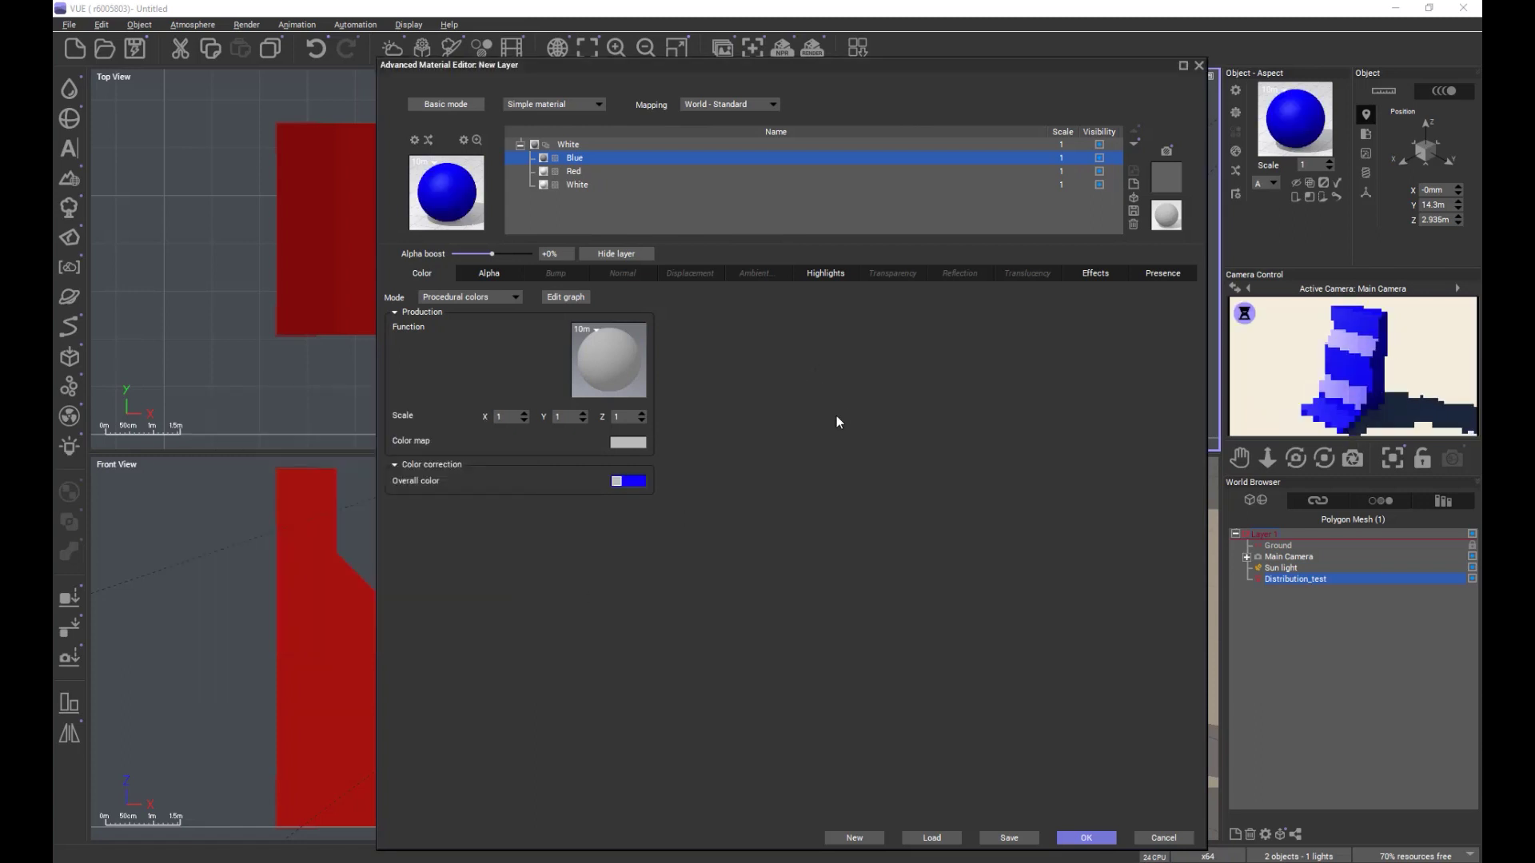
Reset the Blue layer's highlight color to black.
click(816, 274)
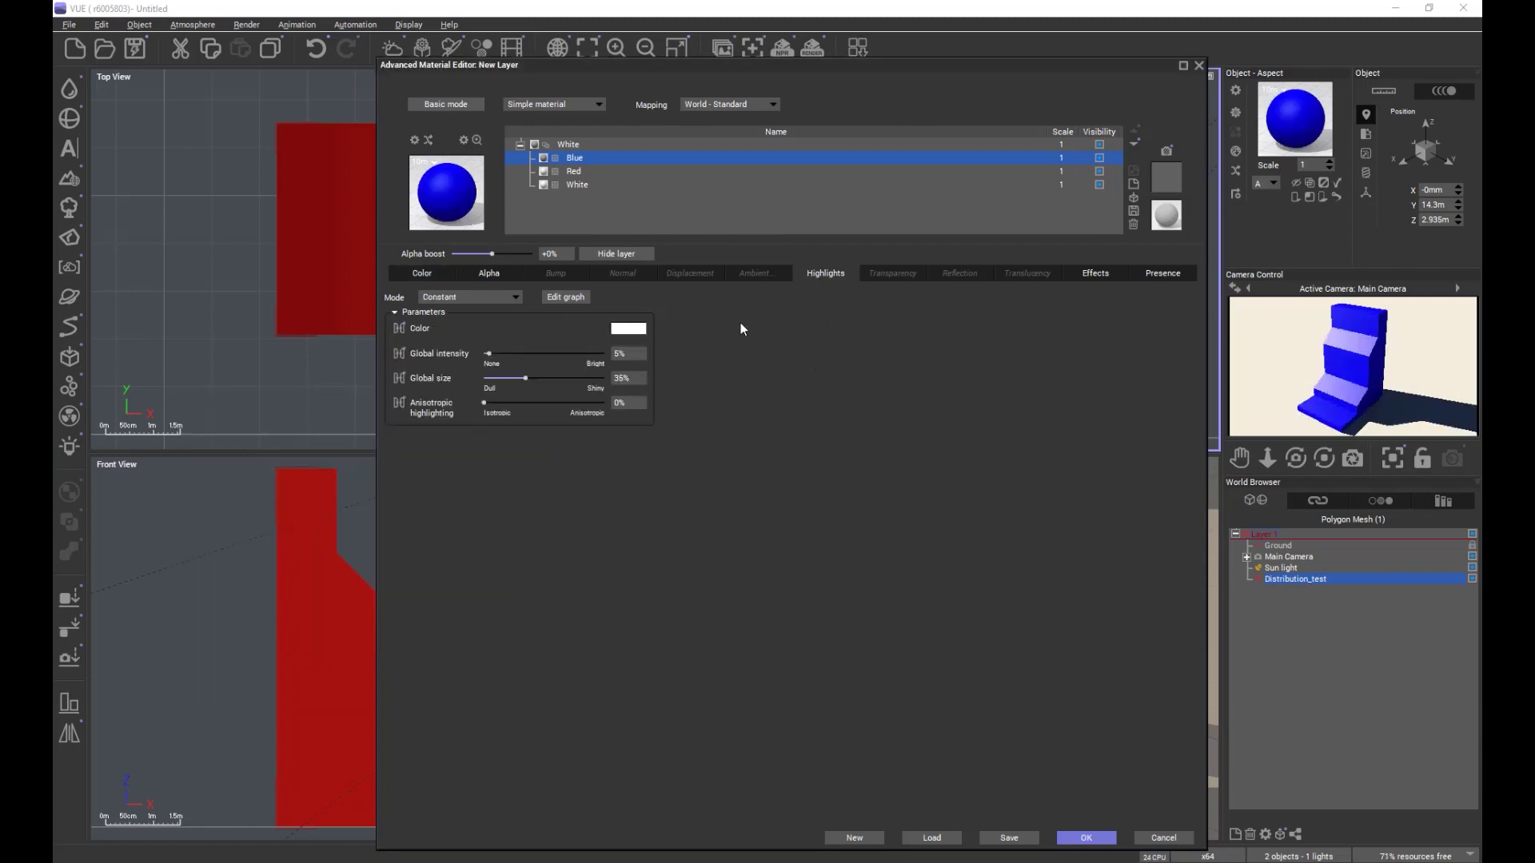
right_click(628, 338)
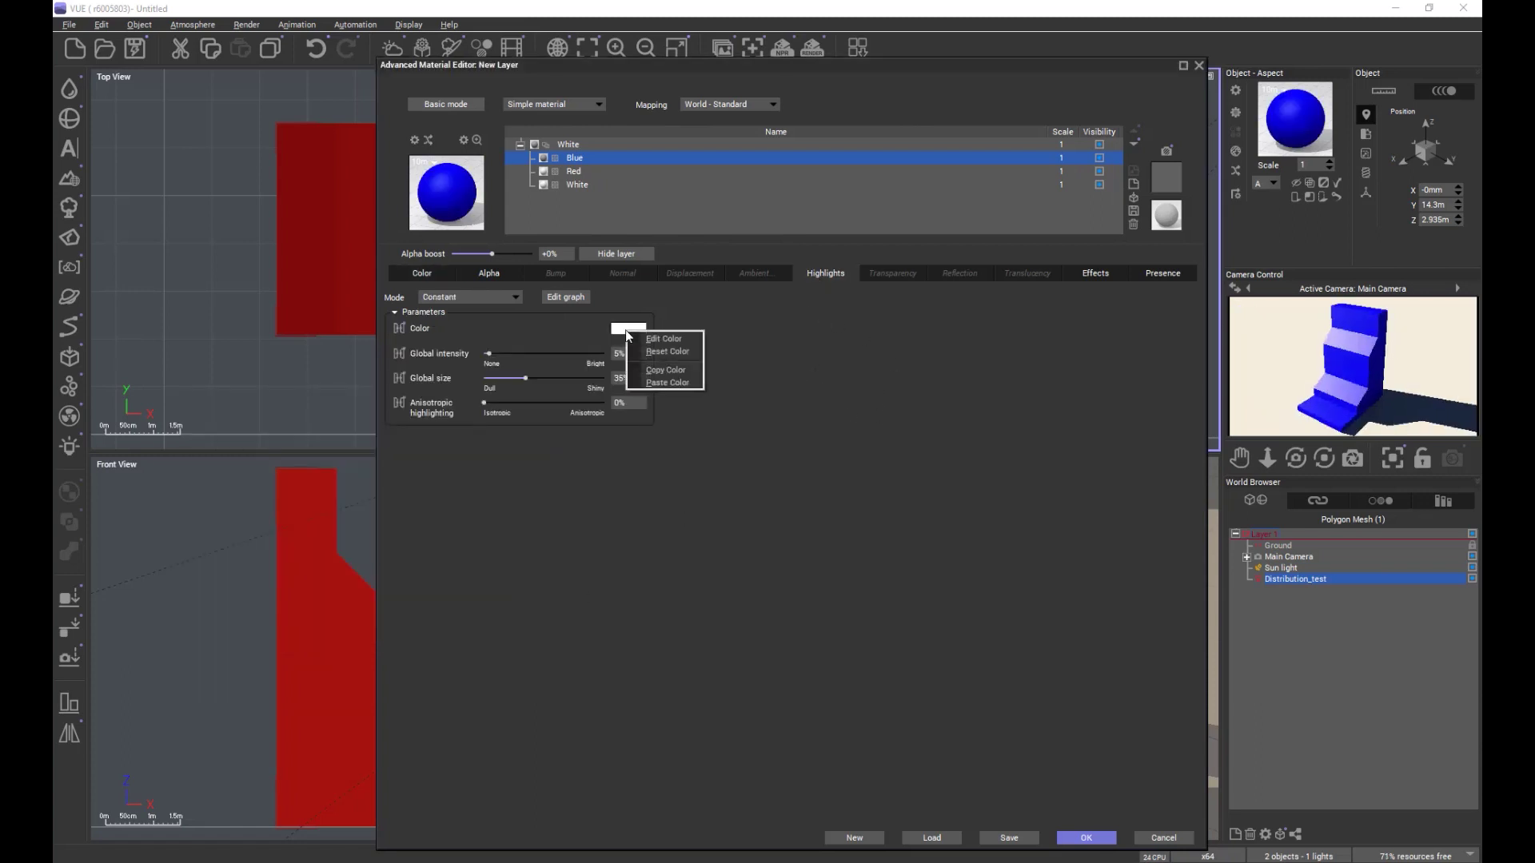
click(663, 353)
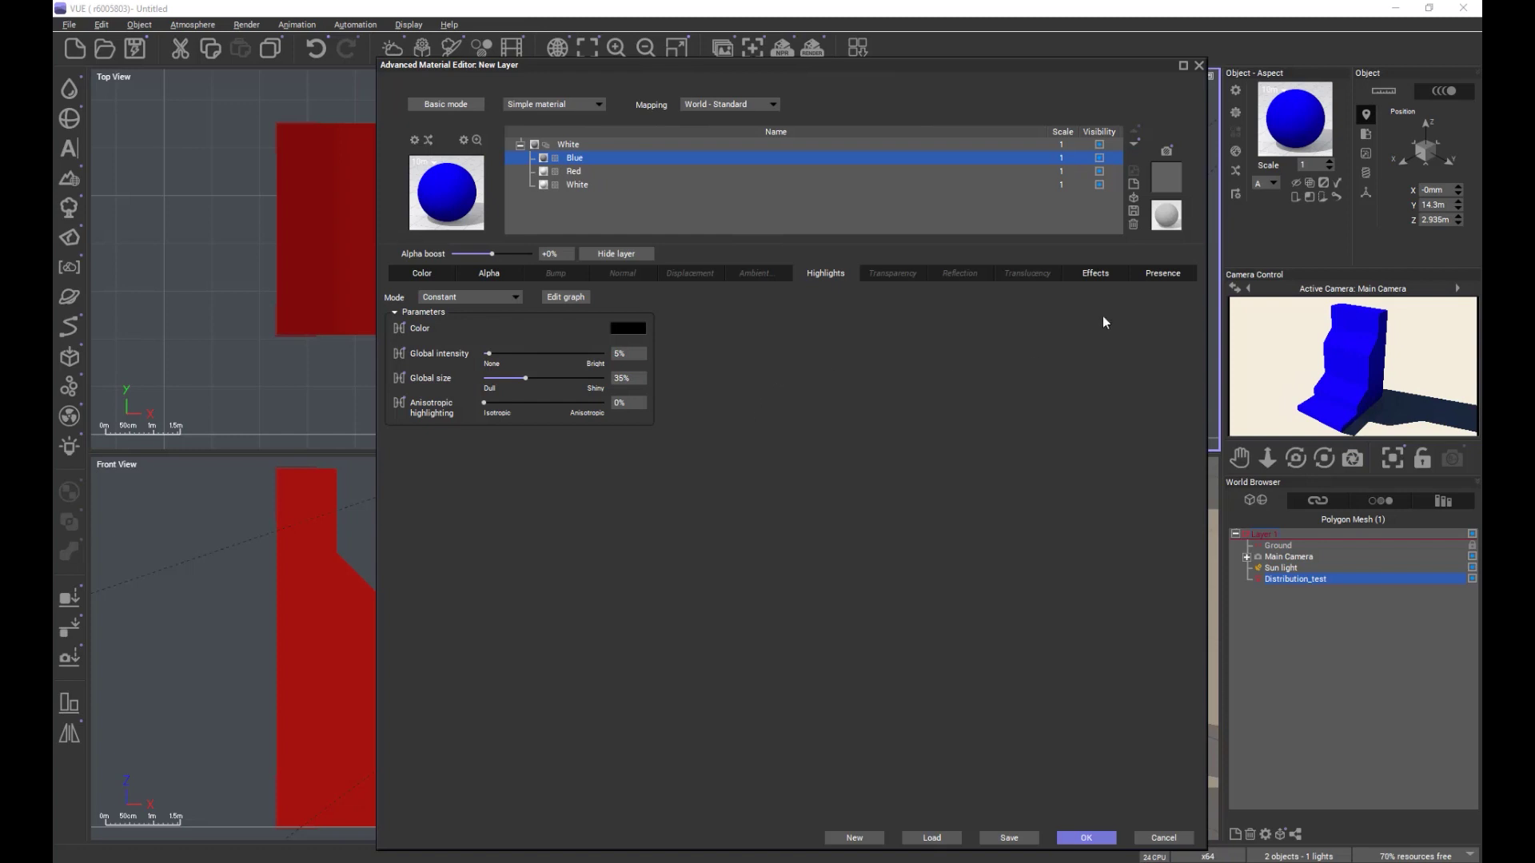
Constrain the Blue layer's presence to a slope range from 45° to 45°.
click(1161, 275)
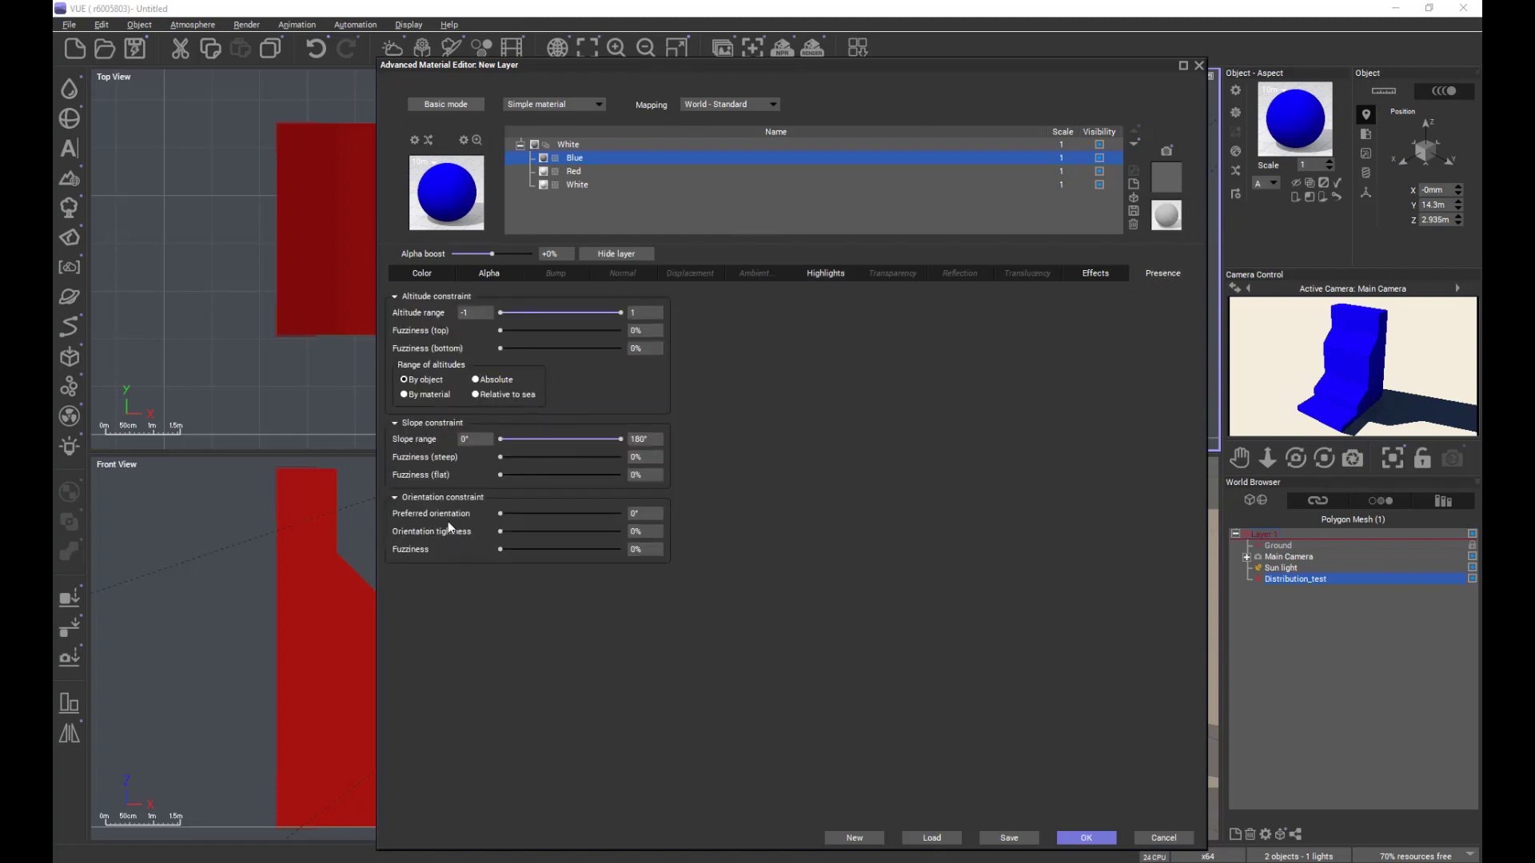
click(464, 441)
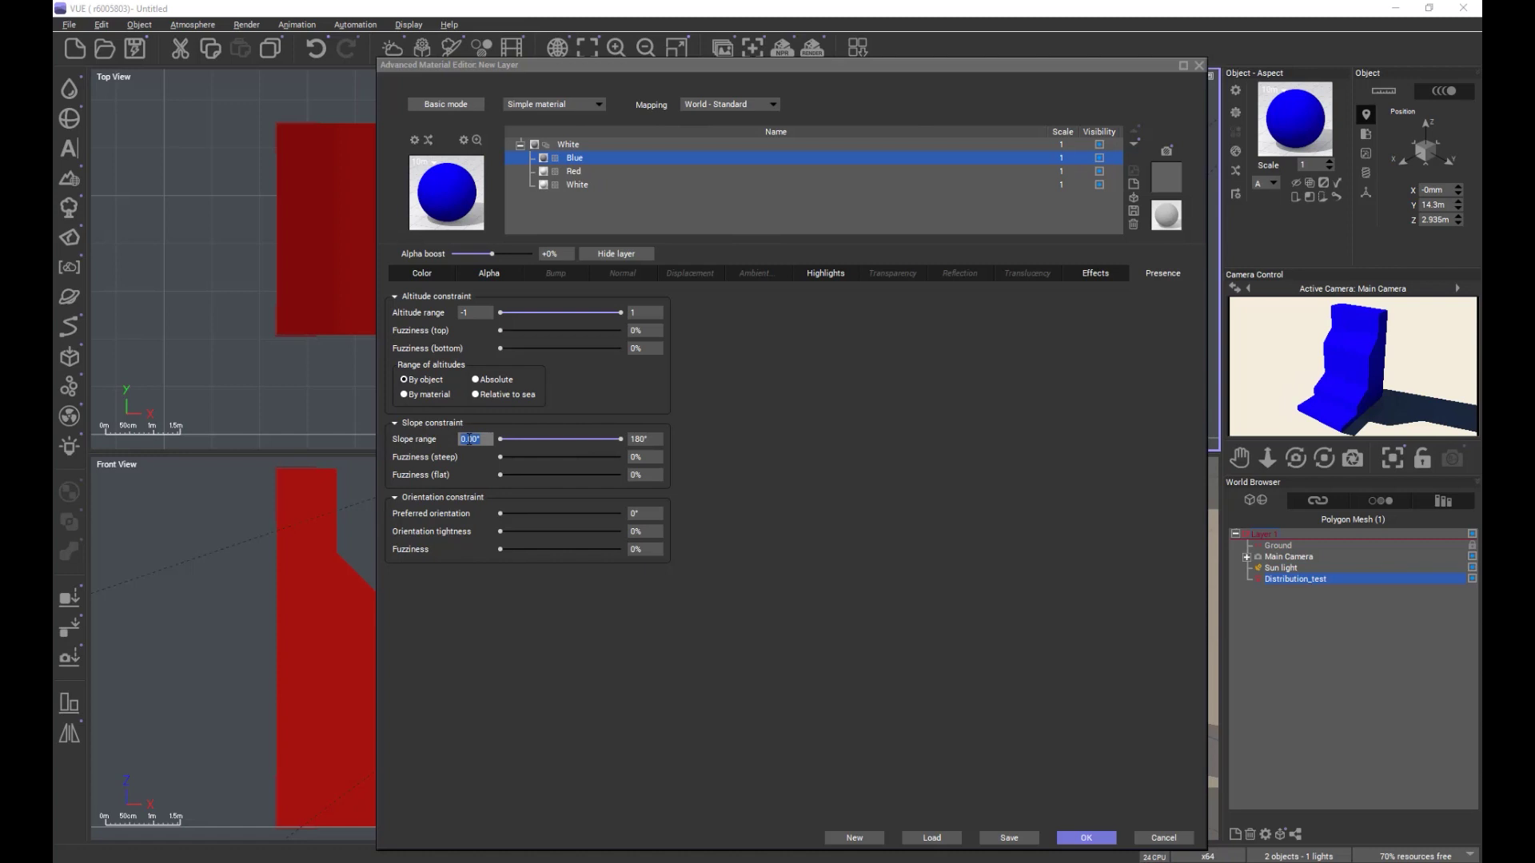
text(45)
key(Tab)
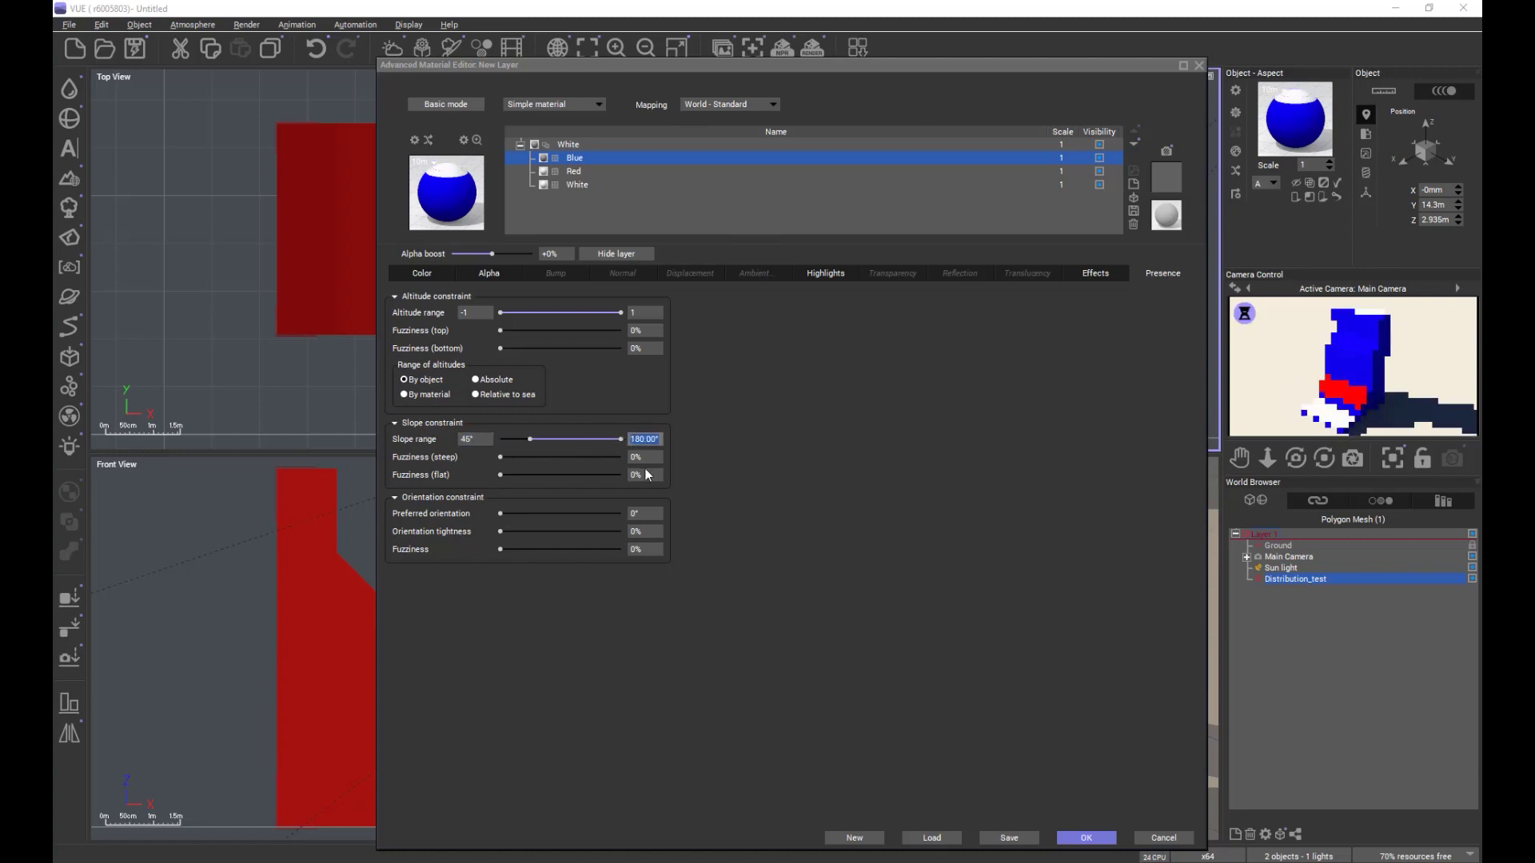
text(45)
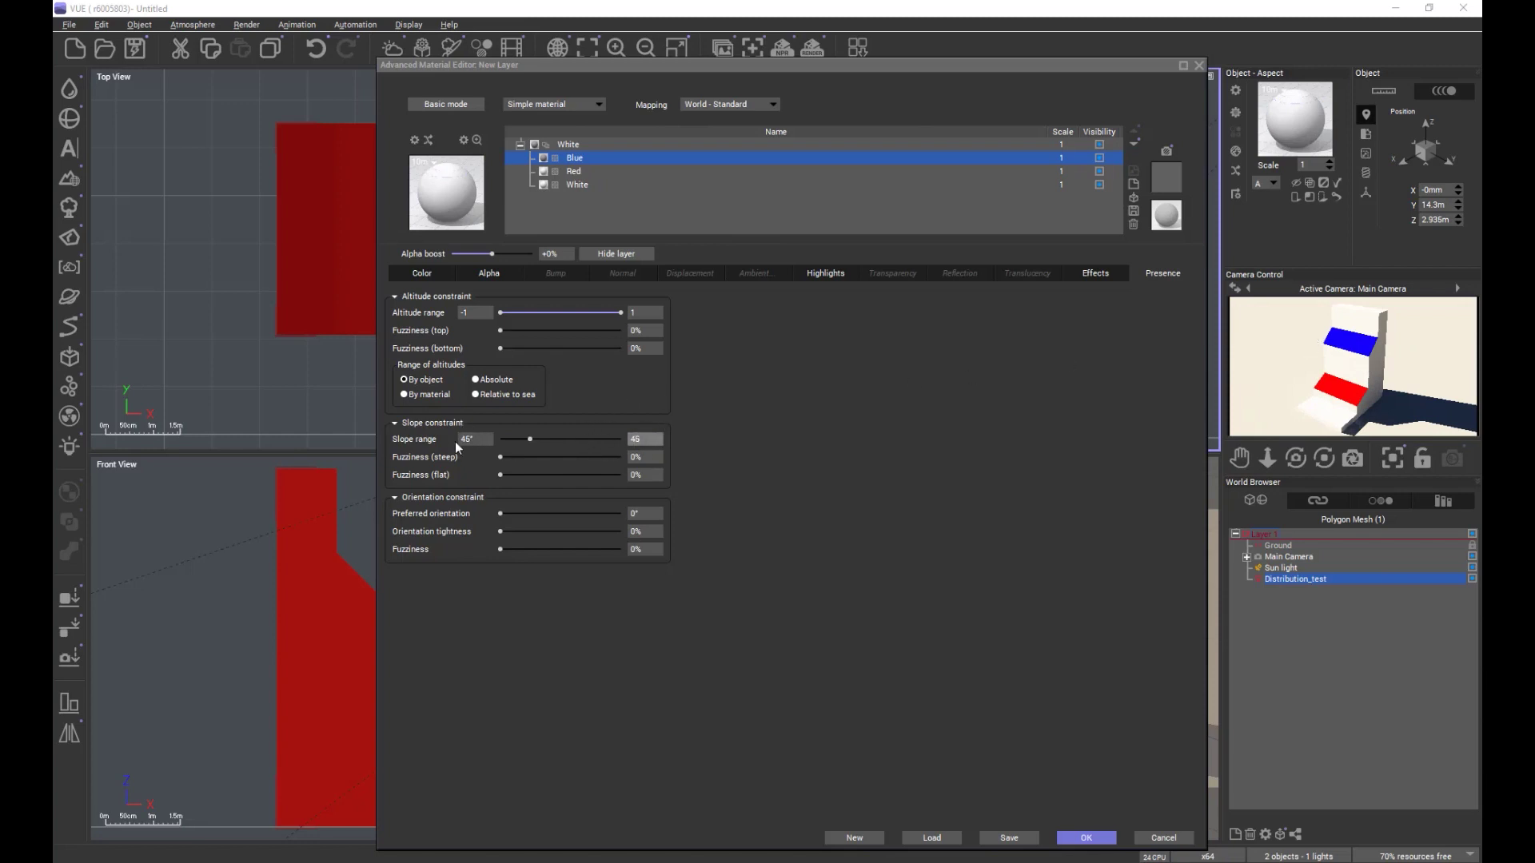
Try a minimum slope of 0° for the Blue layer and check its spread in the camera preview.
drag(529, 439, 483, 444)
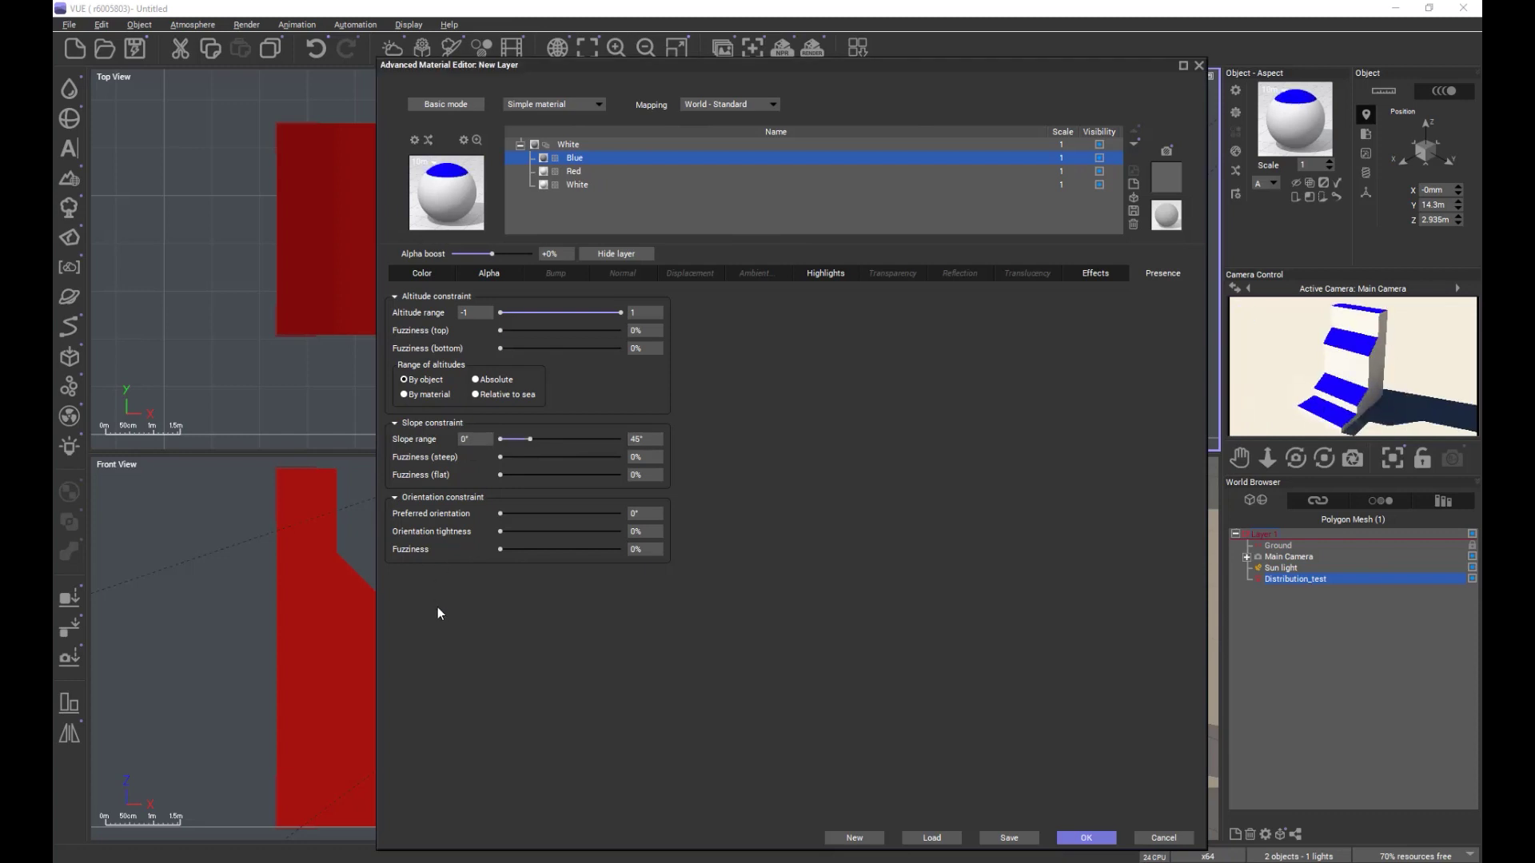
right_click(1341, 424)
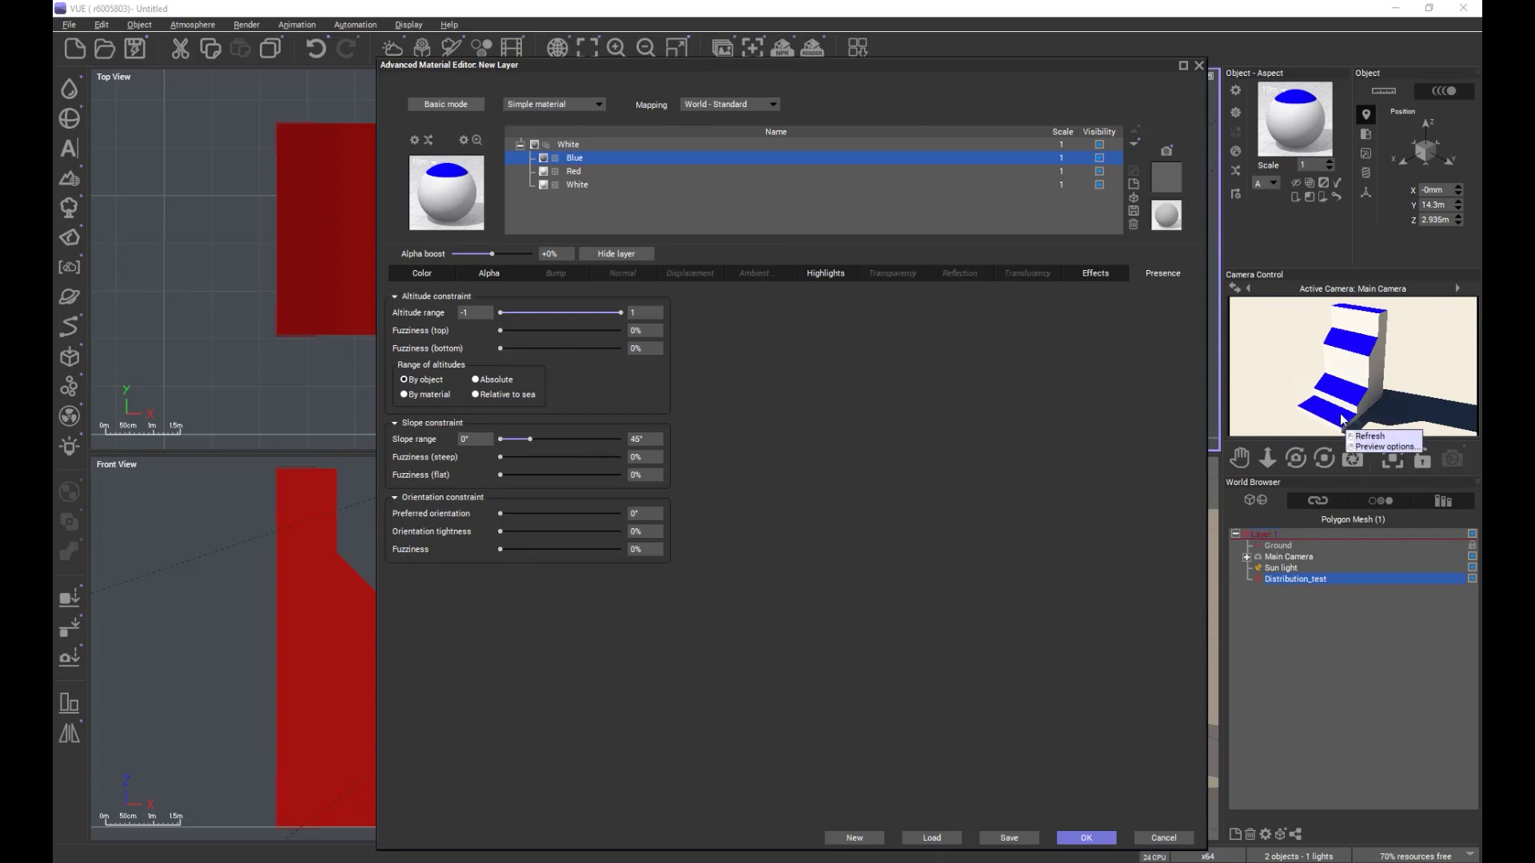
click(579, 453)
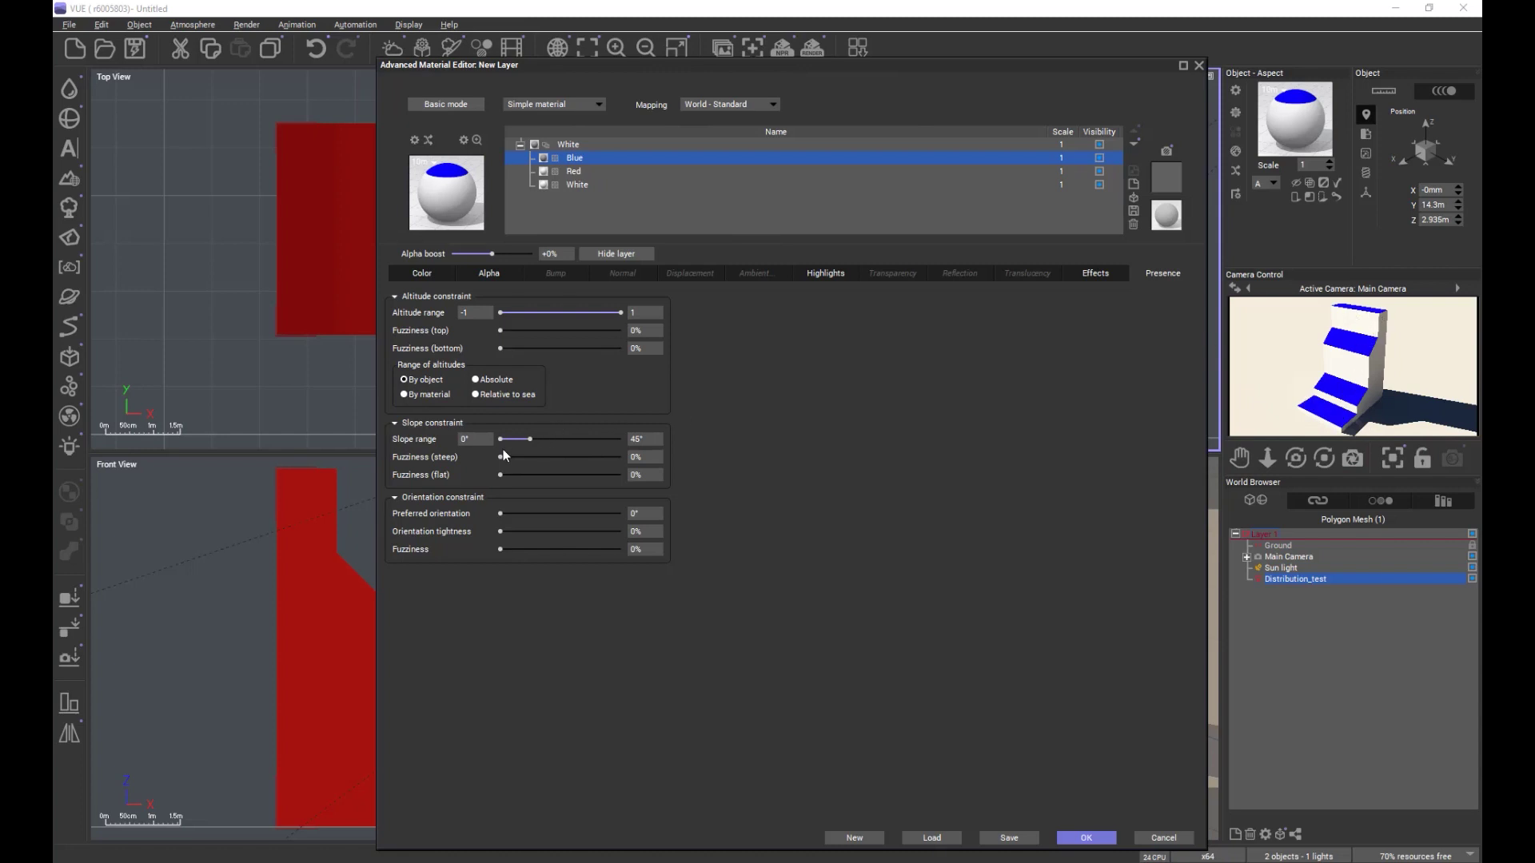
Set the lower limit of the Blue layer's slope range back to 45°.
click(470, 439)
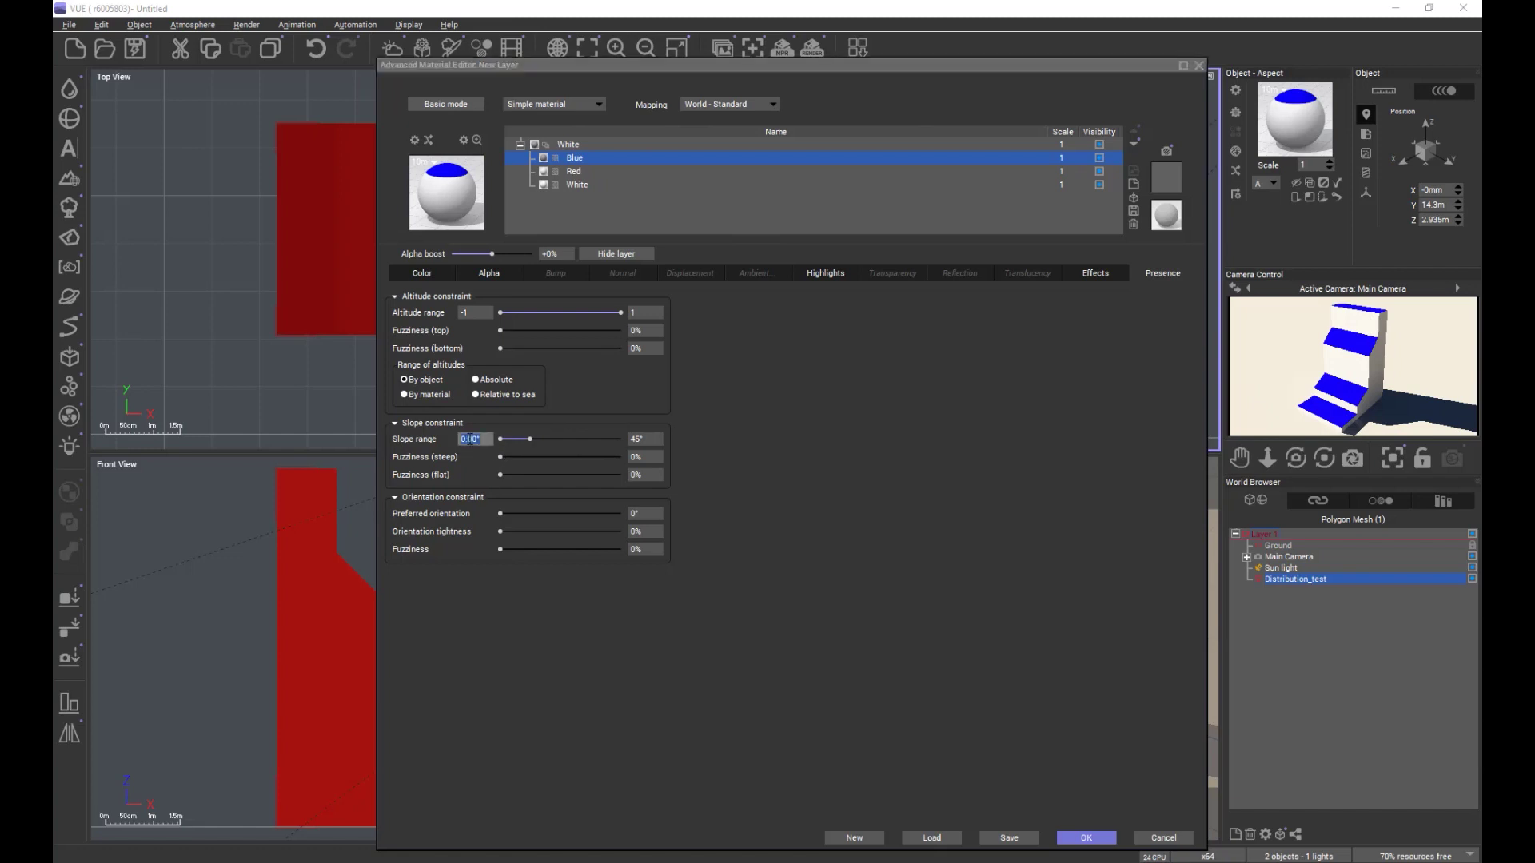
text(45)
key(Return)
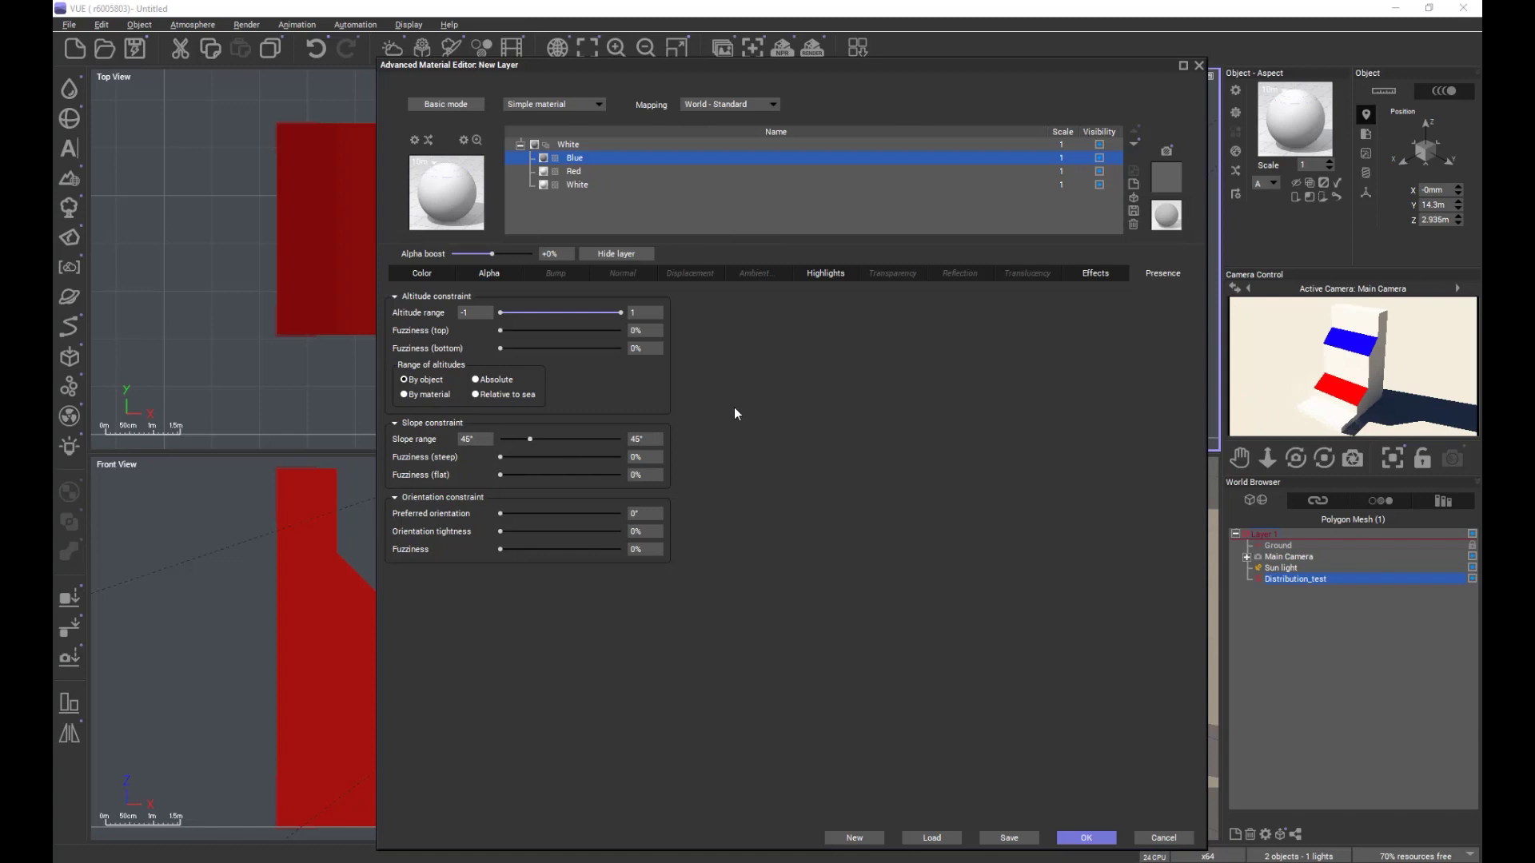
Add a material layer above Blue and name it "Green".
click(1133, 183)
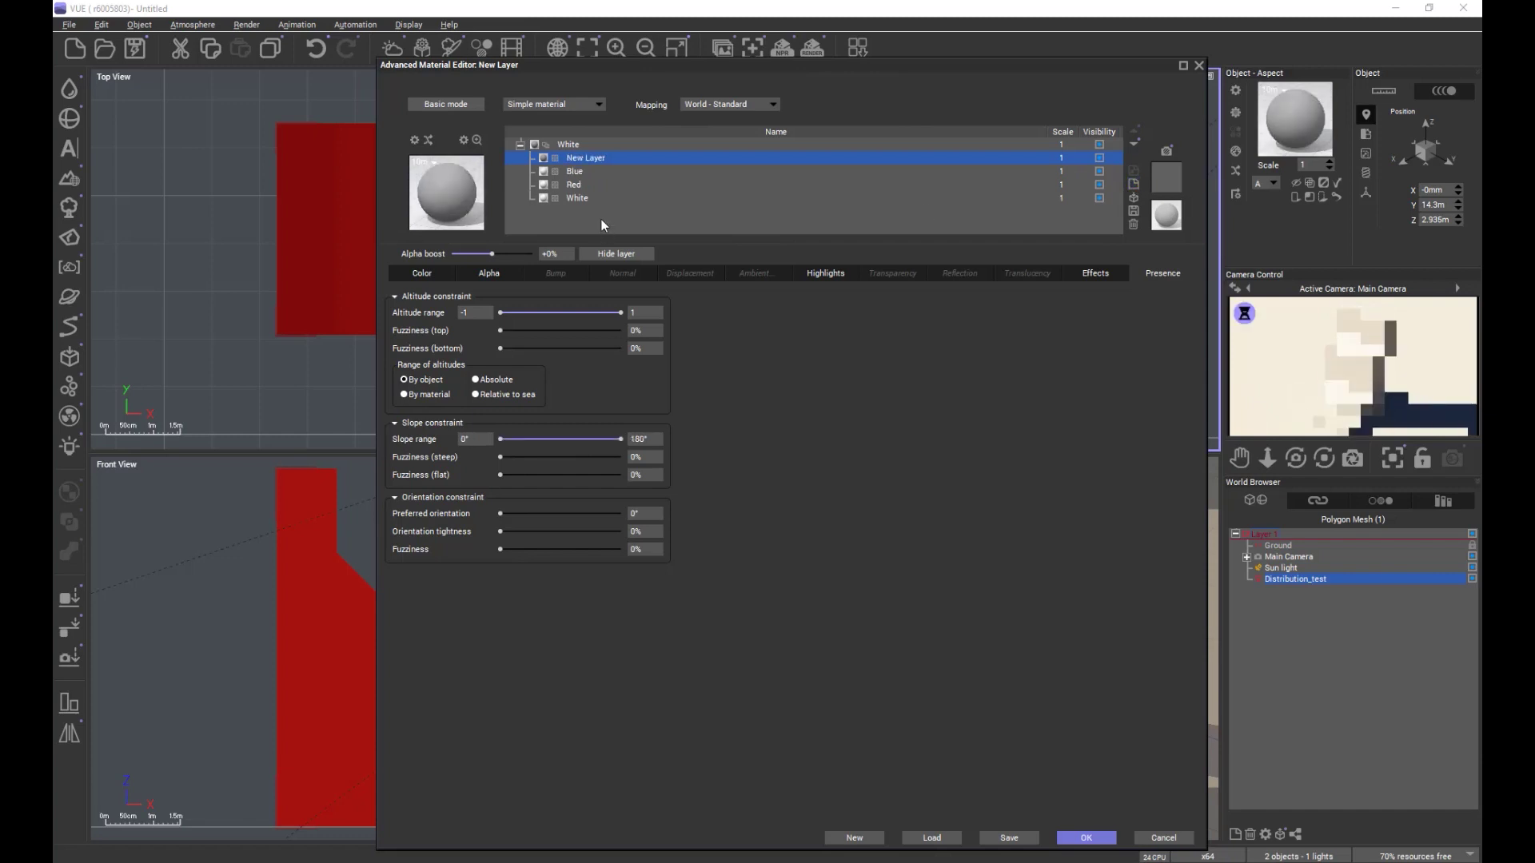
double_click(585, 159)
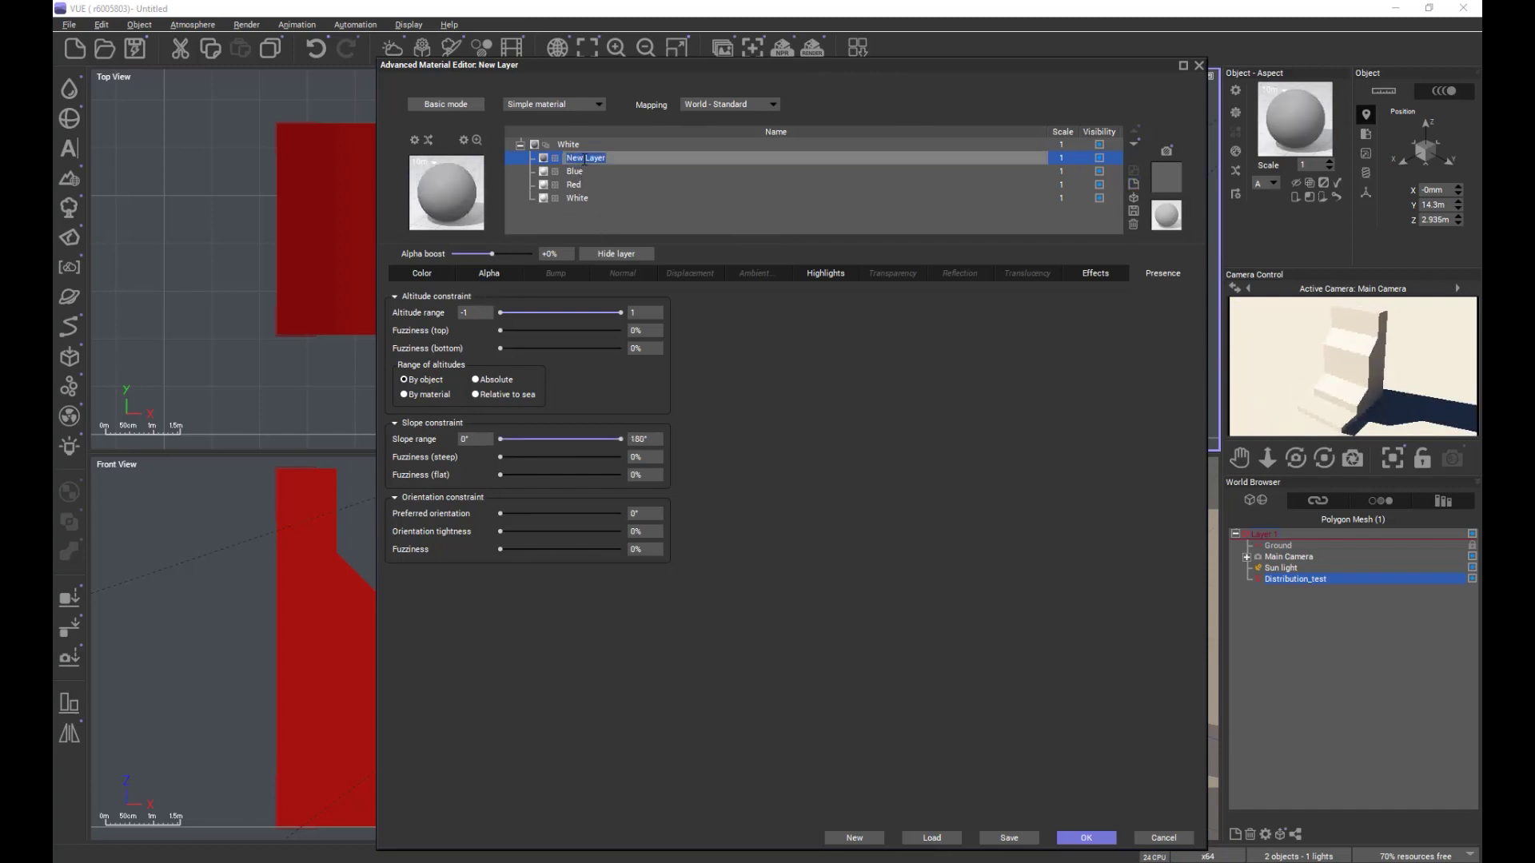
text(Green)
Set the Green layer's overall color to a saturated green, about RGB 31, 255, 29.
click(421, 273)
right_click(626, 483)
click(656, 486)
drag(398, 467, 391, 428)
click(496, 491)
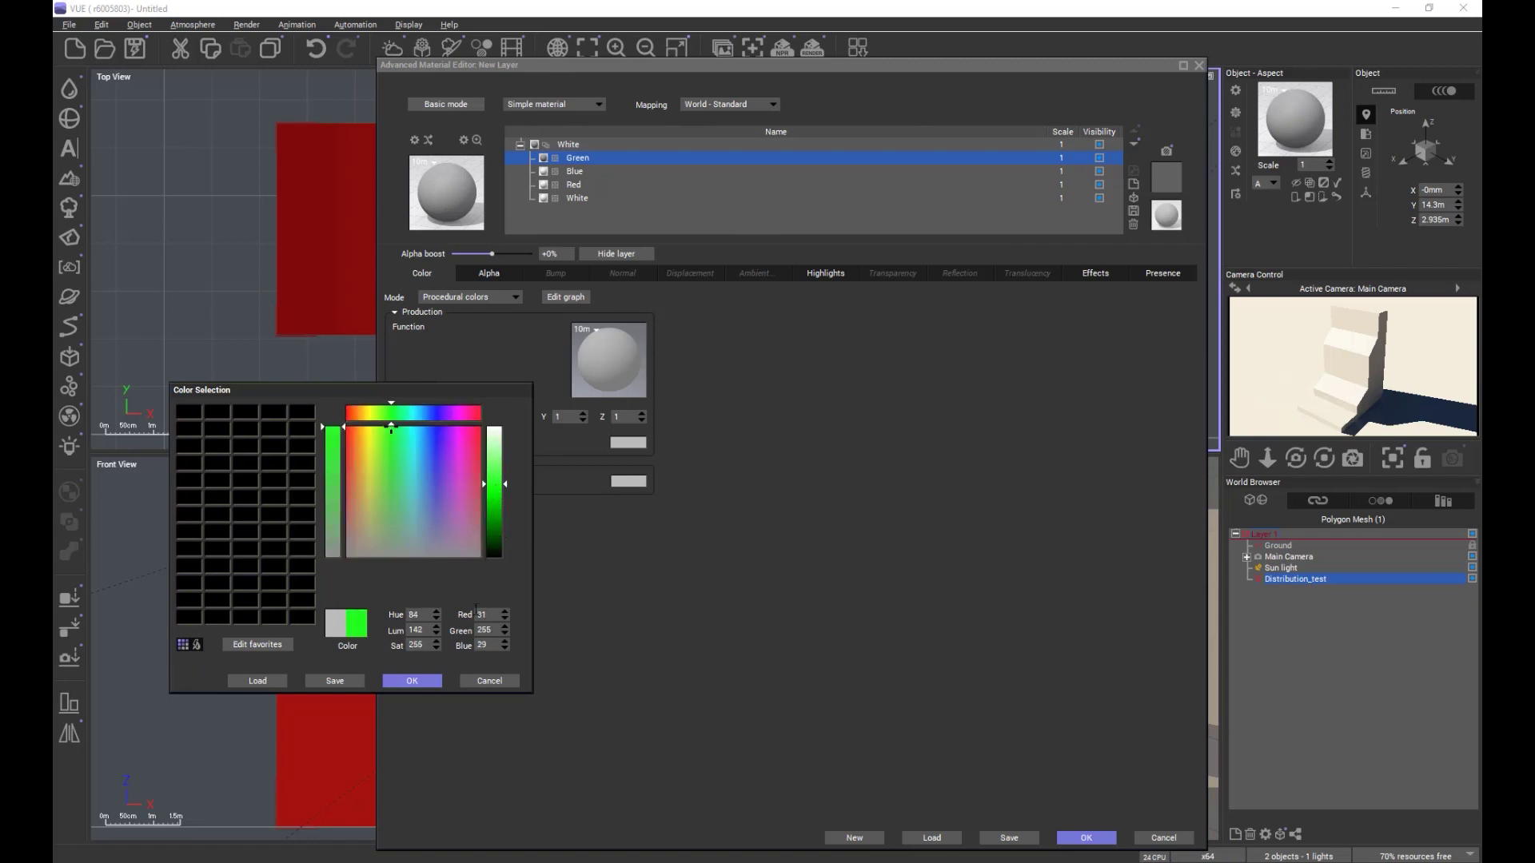
click(411, 681)
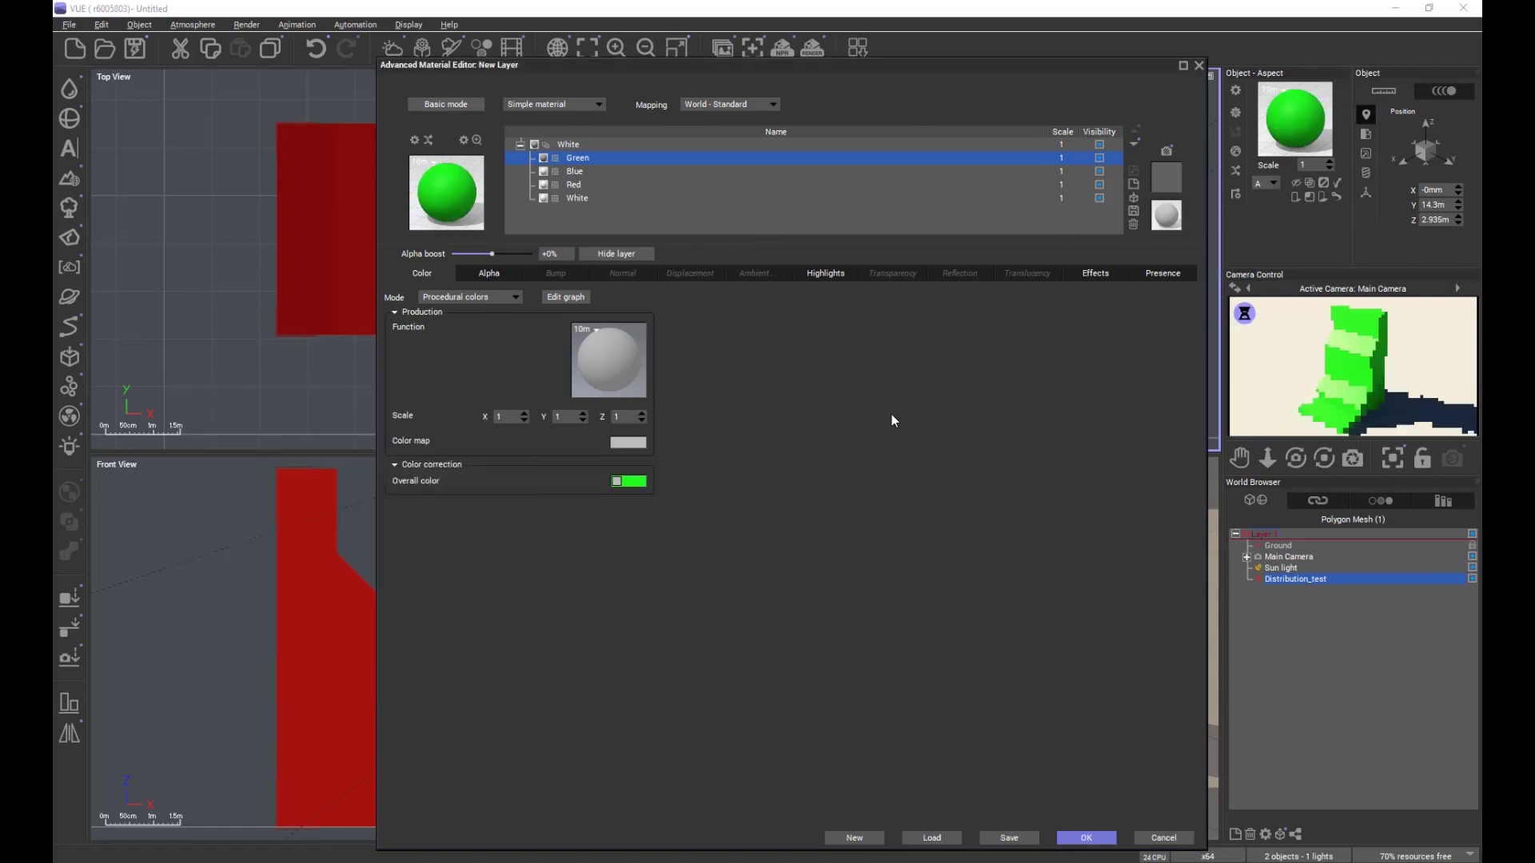
Reset the Green layer's highlight color to black.
click(821, 274)
right_click(636, 328)
click(660, 352)
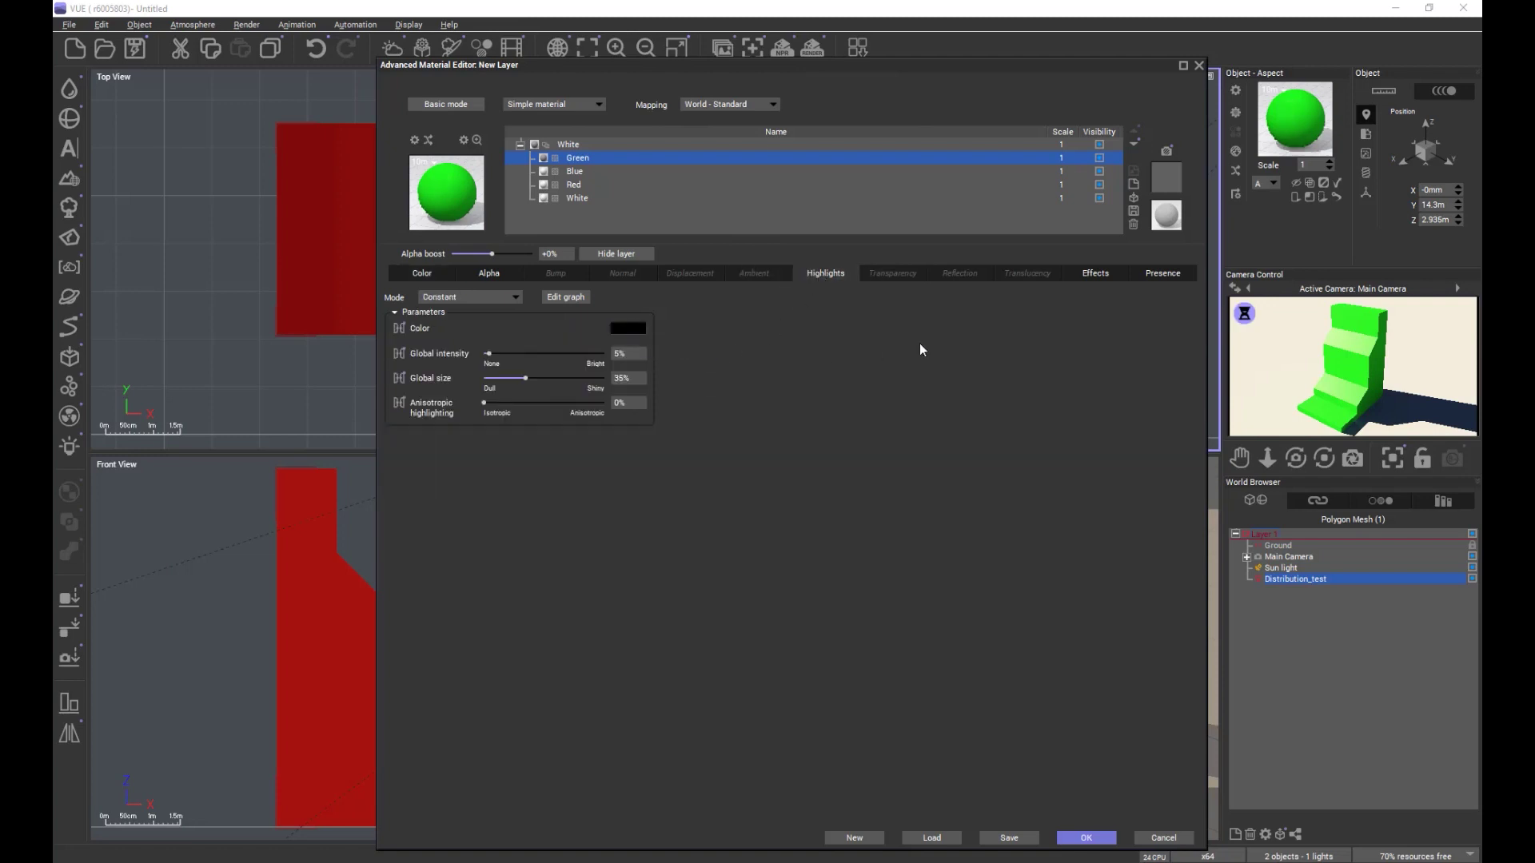
Constrain the Green layer's presence to a slope range from 90° to 90°.
click(1154, 275)
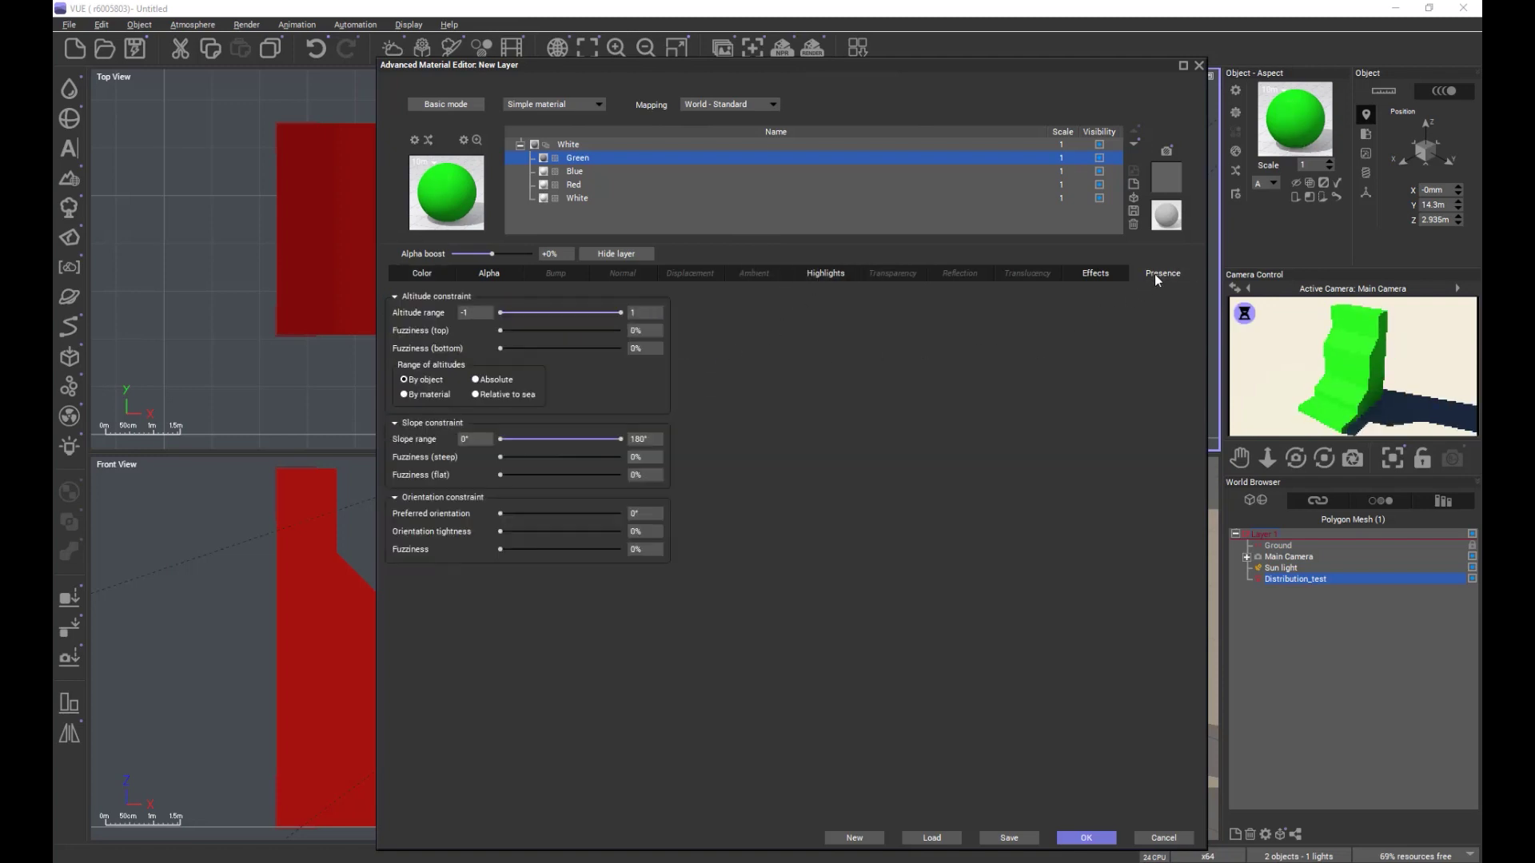
click(654, 439)
text(90)
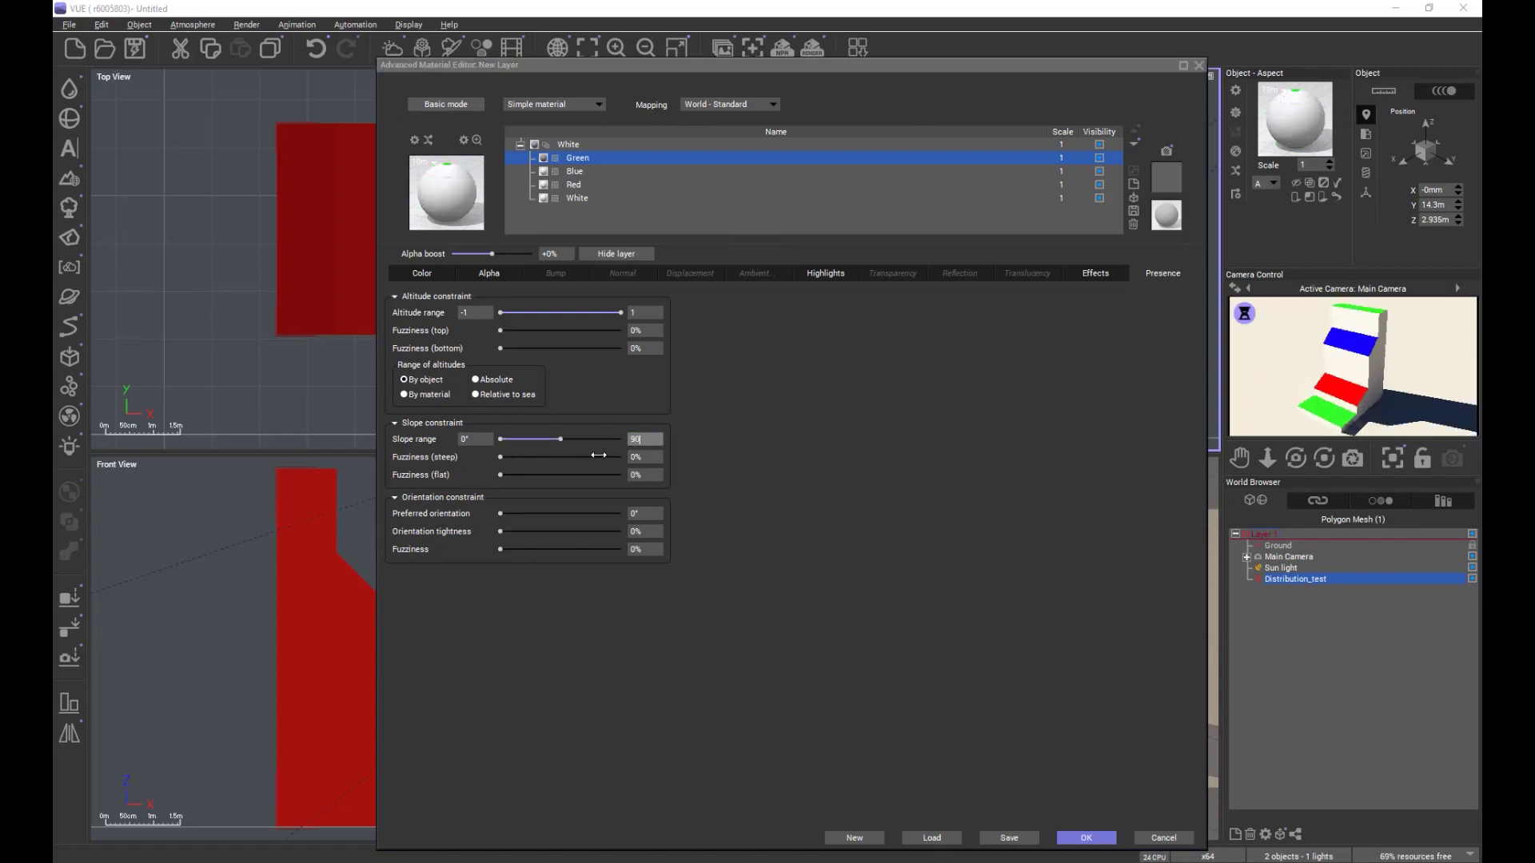
click(470, 438)
text(90)
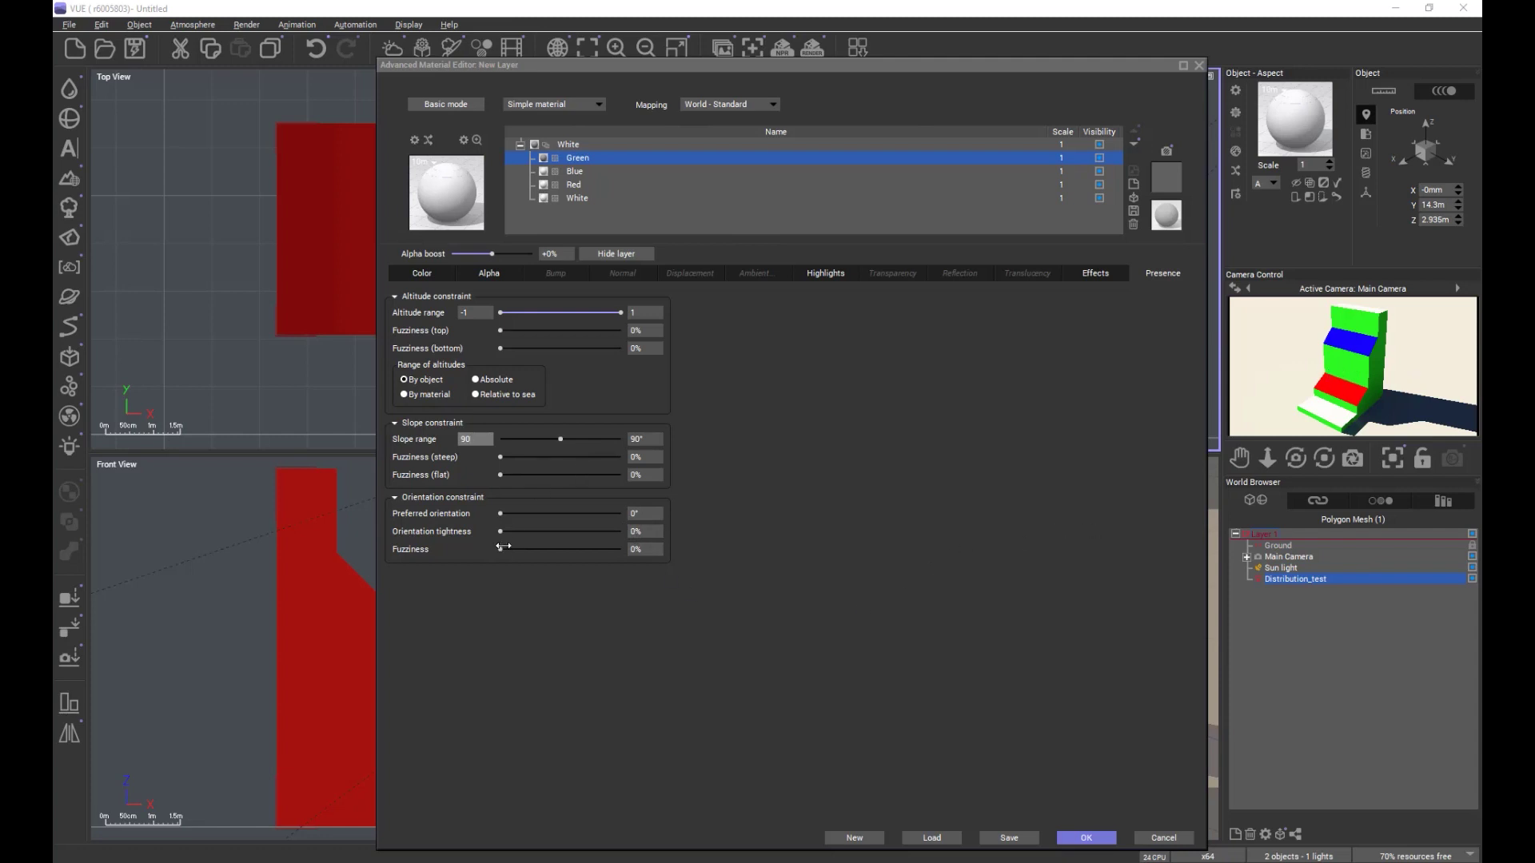
Set the Green layer's orientation tightness to 100% and inspect the mesh from other sides in the camera preview.
drag(502, 531, 676, 531)
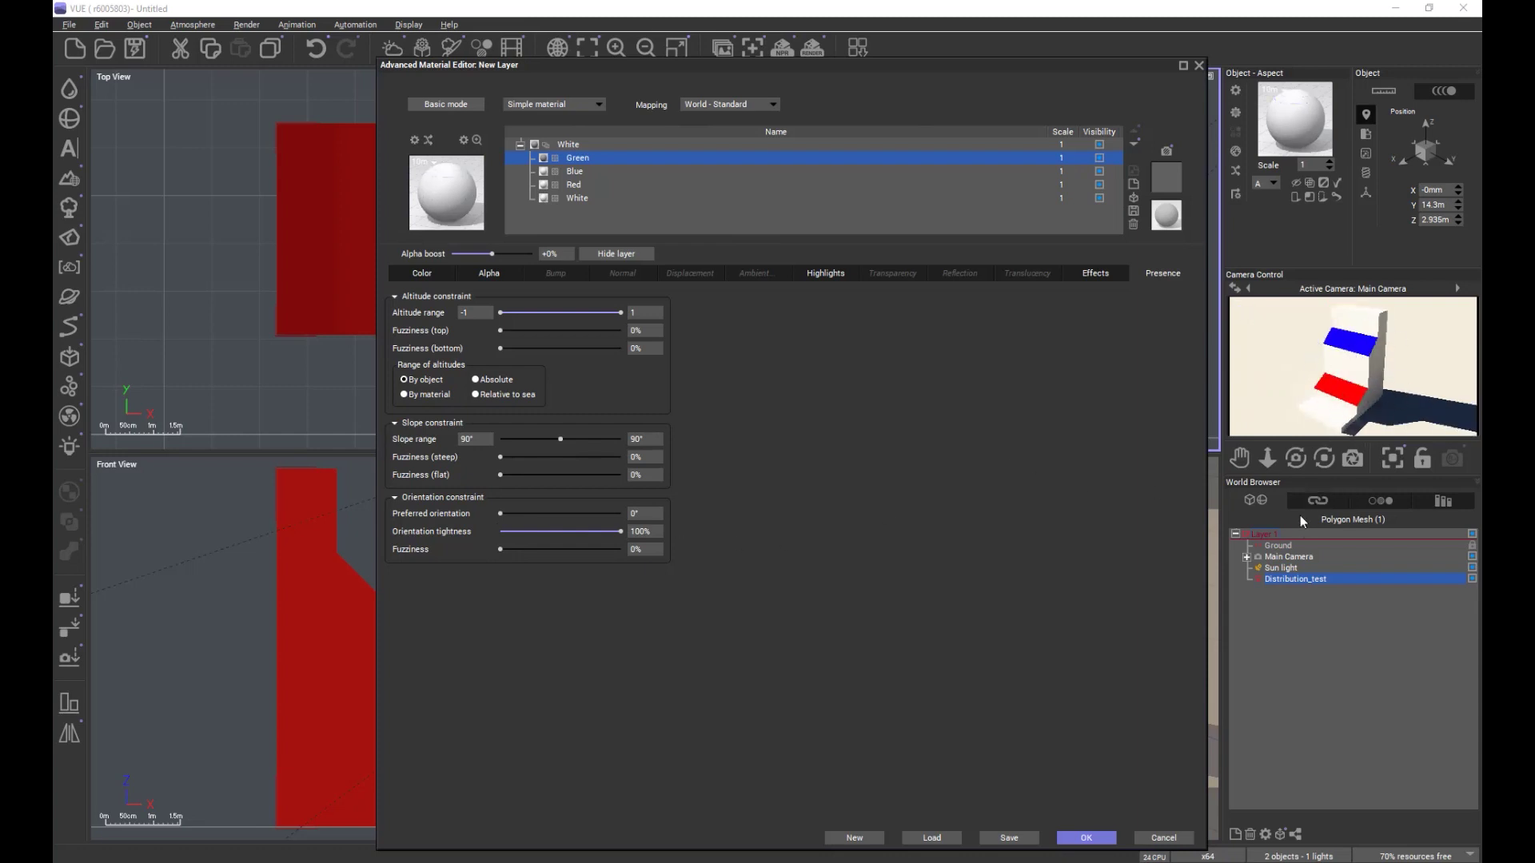
drag(1324, 458, 1325, 467)
click(1324, 468)
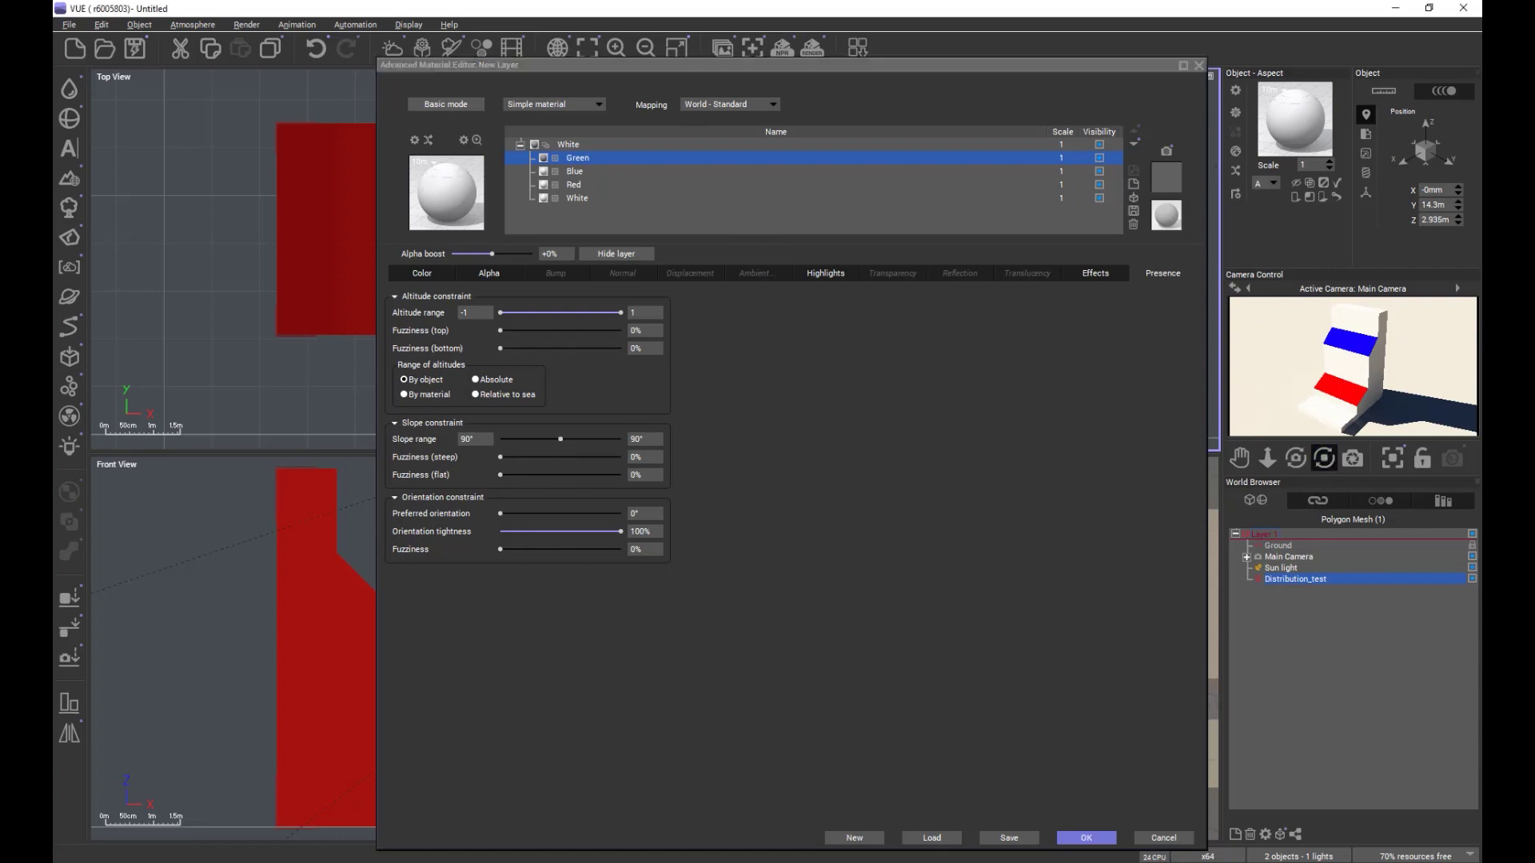
drag(1325, 469, 1344, 474)
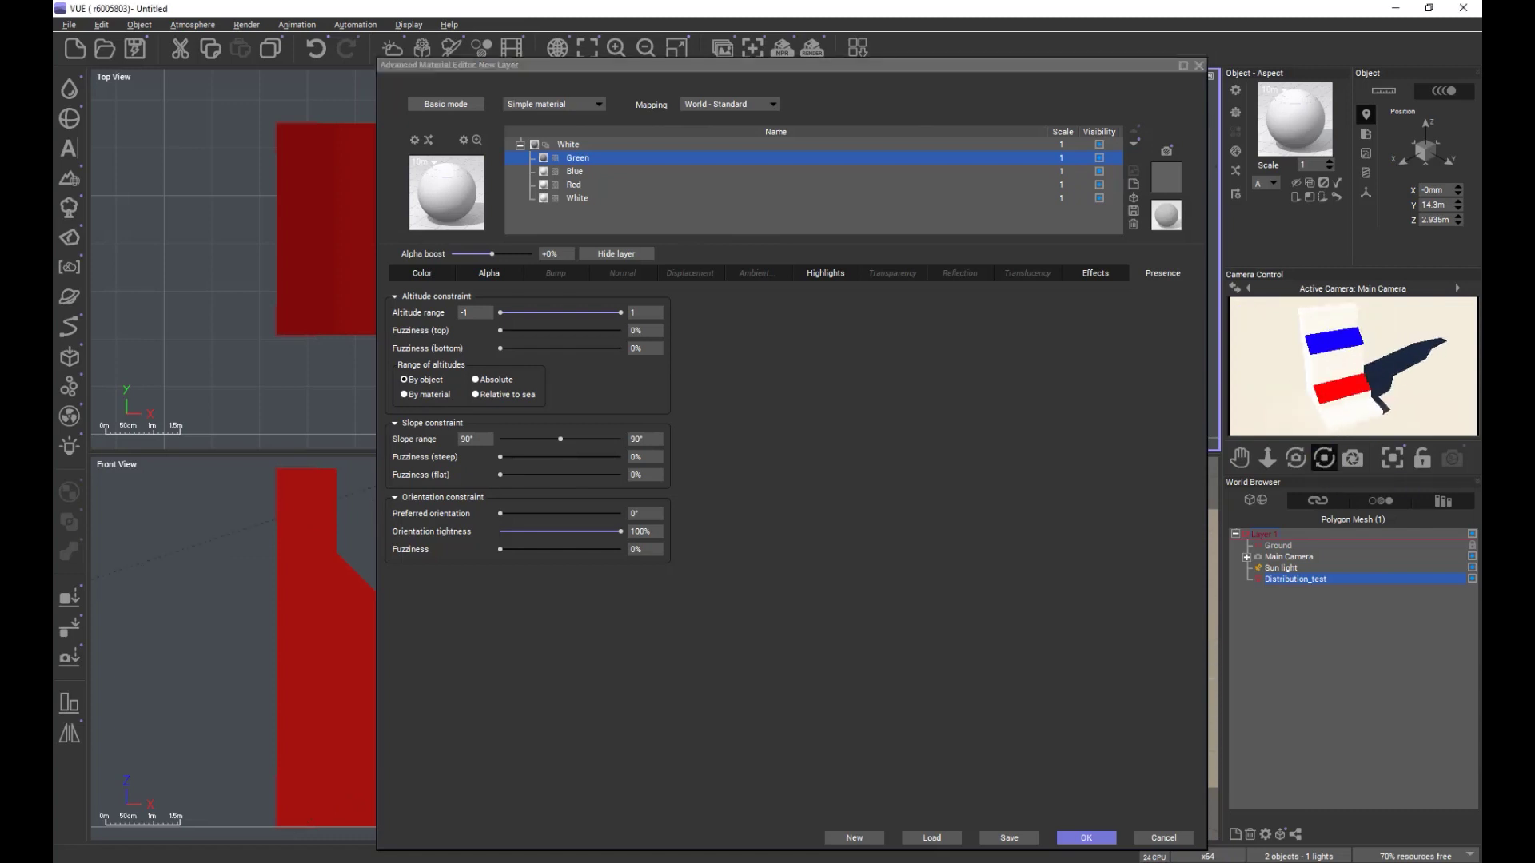
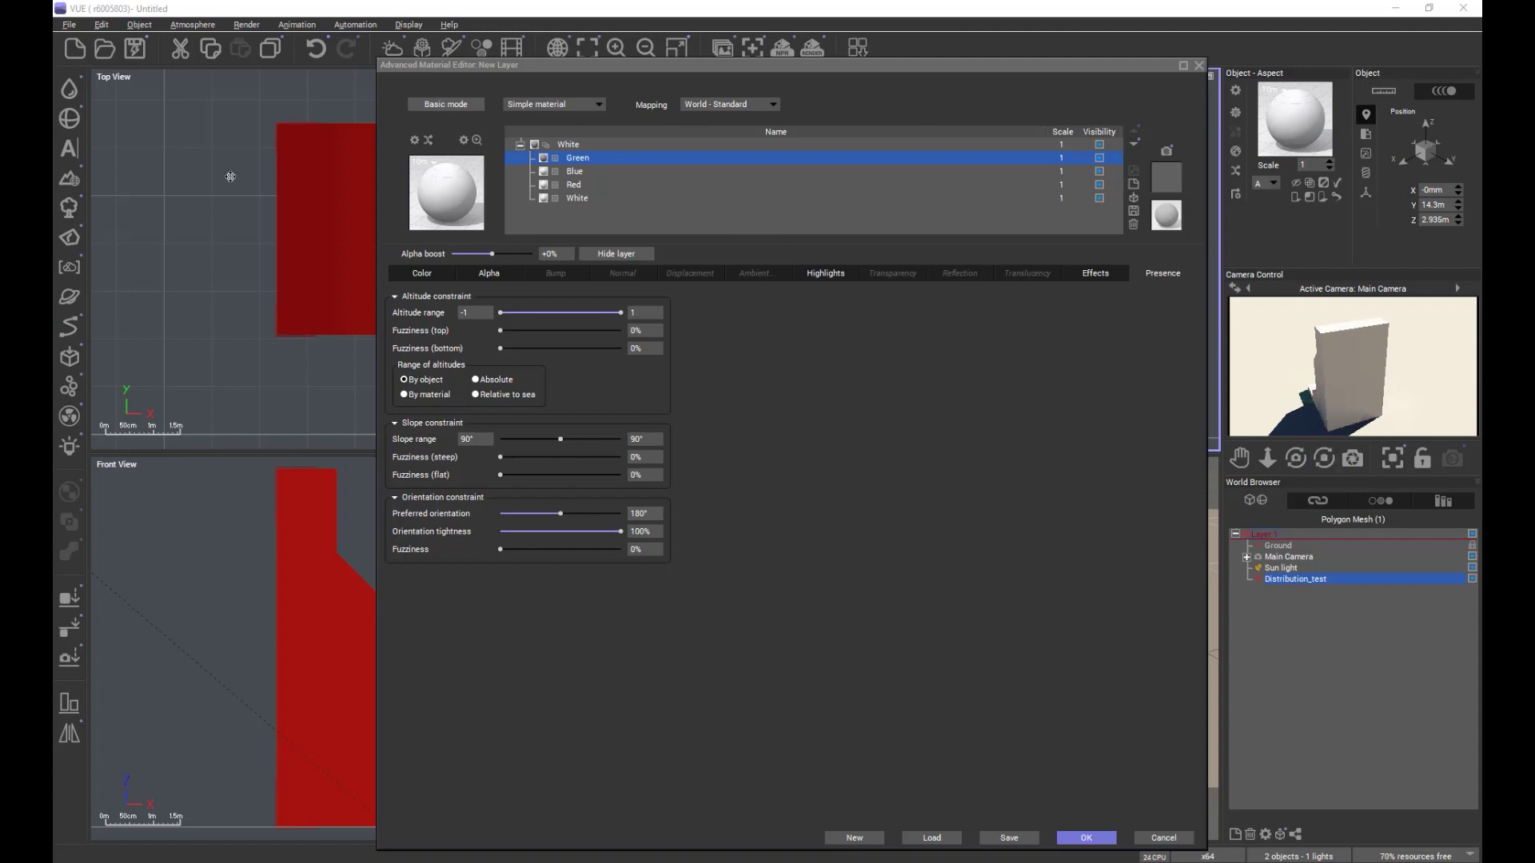
Restrict the Green layer's altitude range to the uppermost part of the mesh, keeping the maximum at 1, and accept the material.
click(1323, 457)
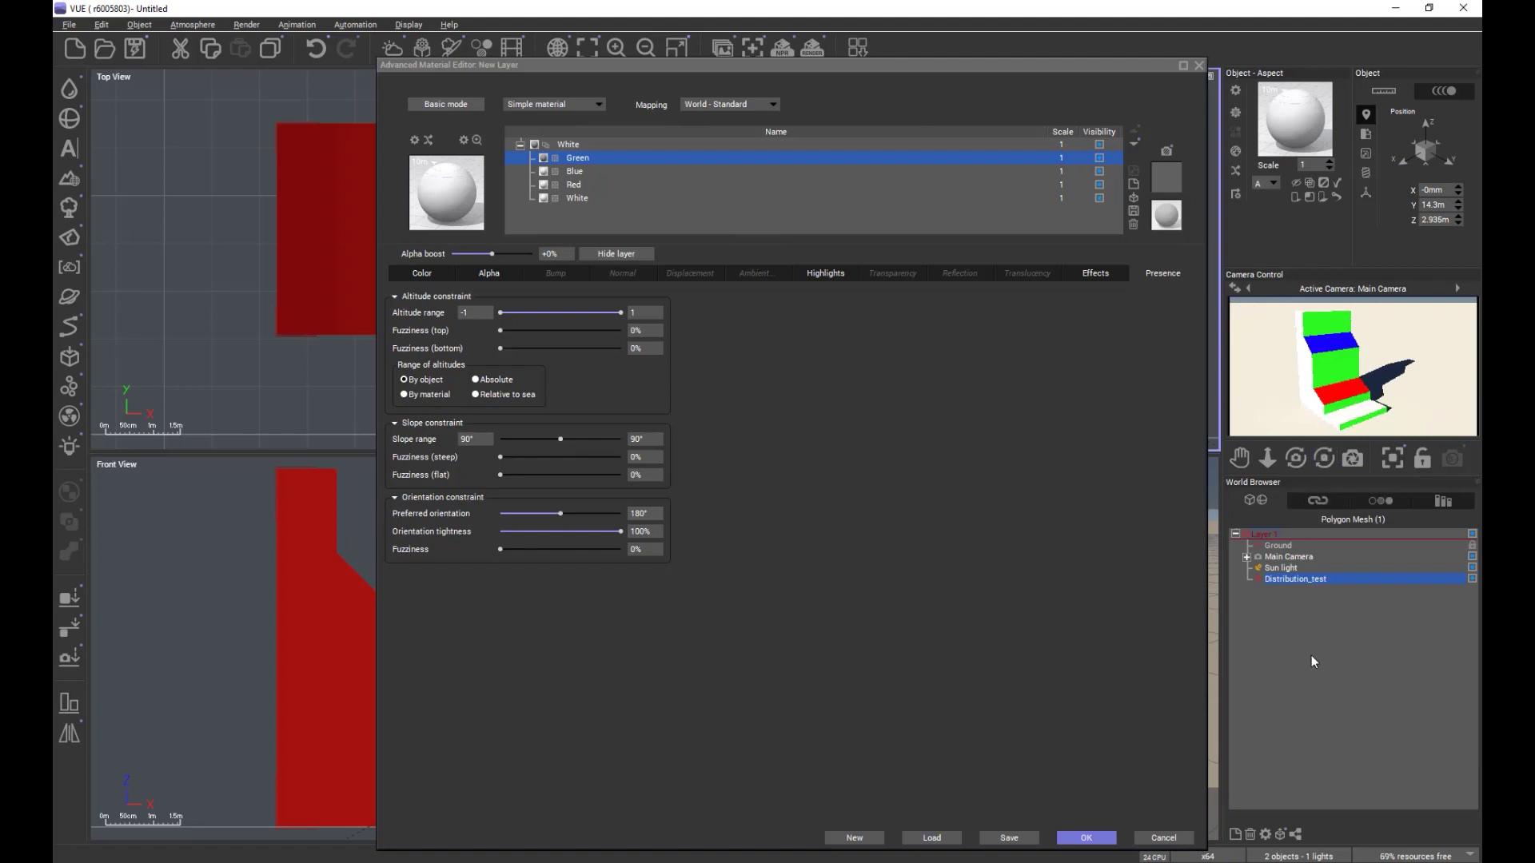
right_click(1361, 387)
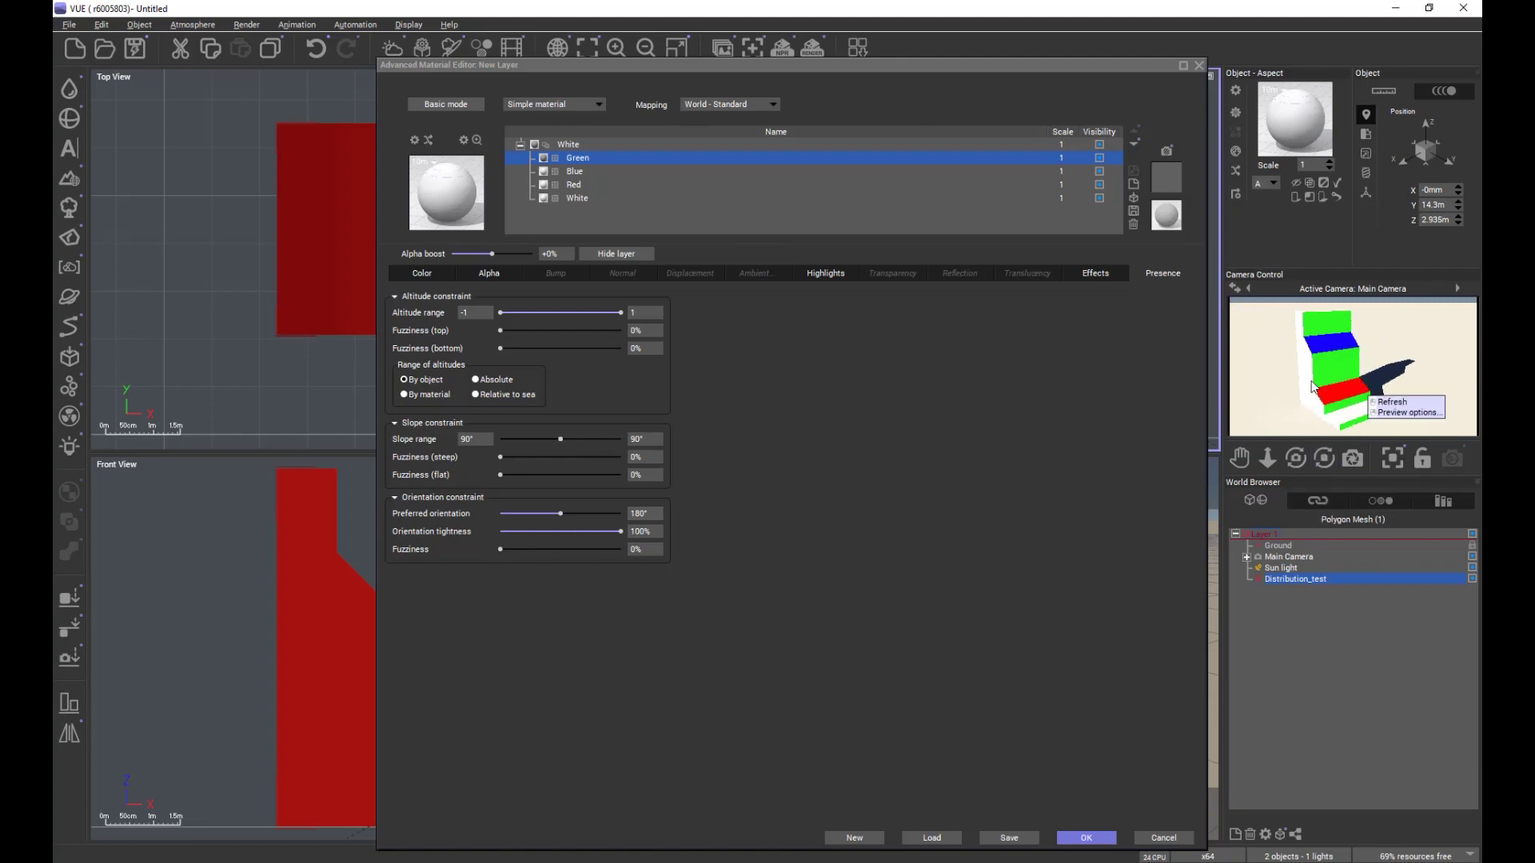
click(1097, 447)
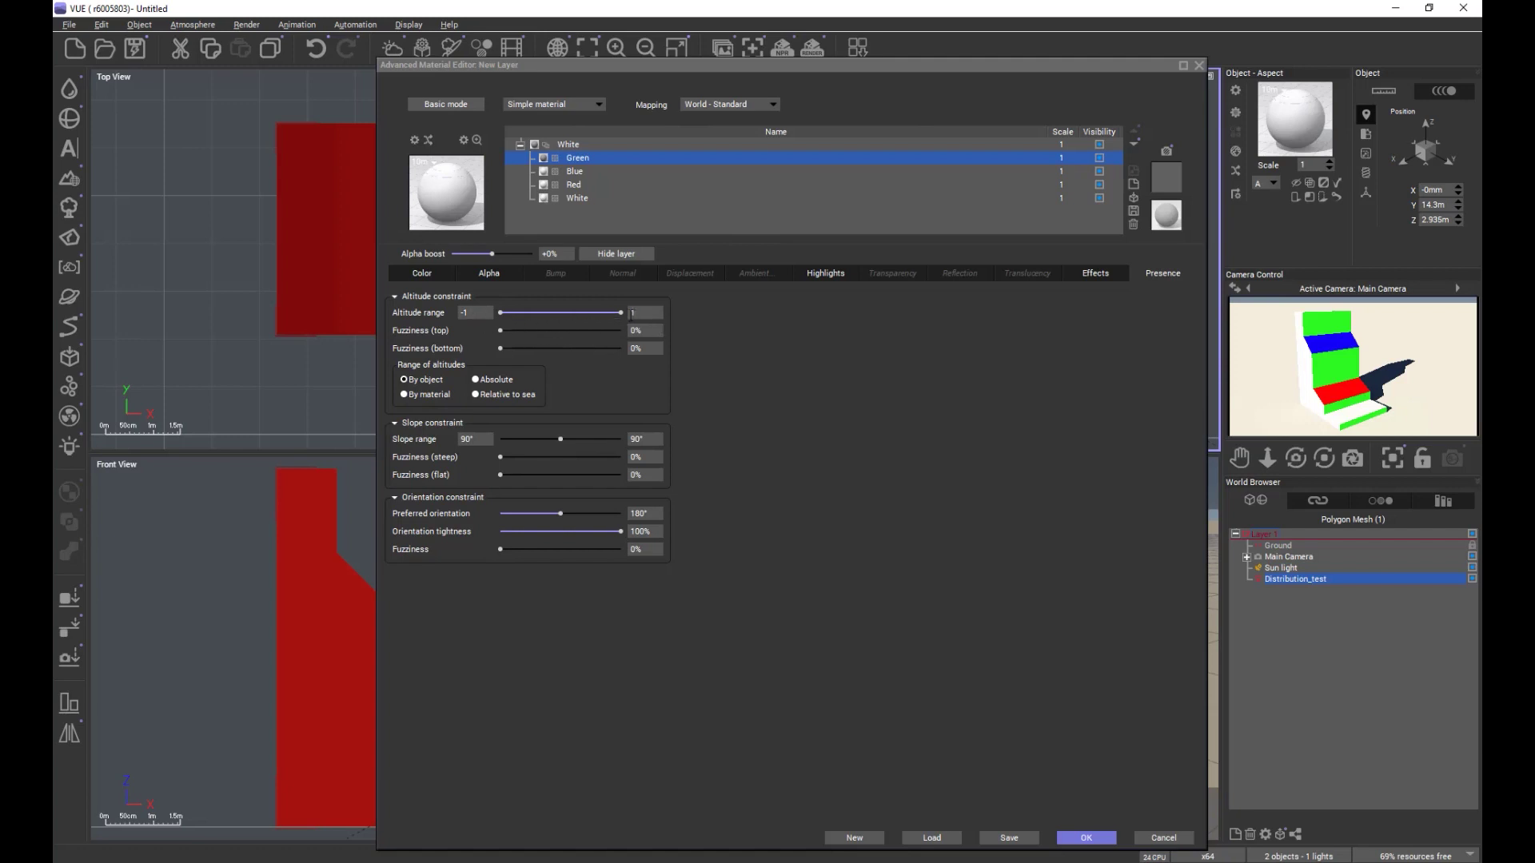
drag(621, 315, 512, 319)
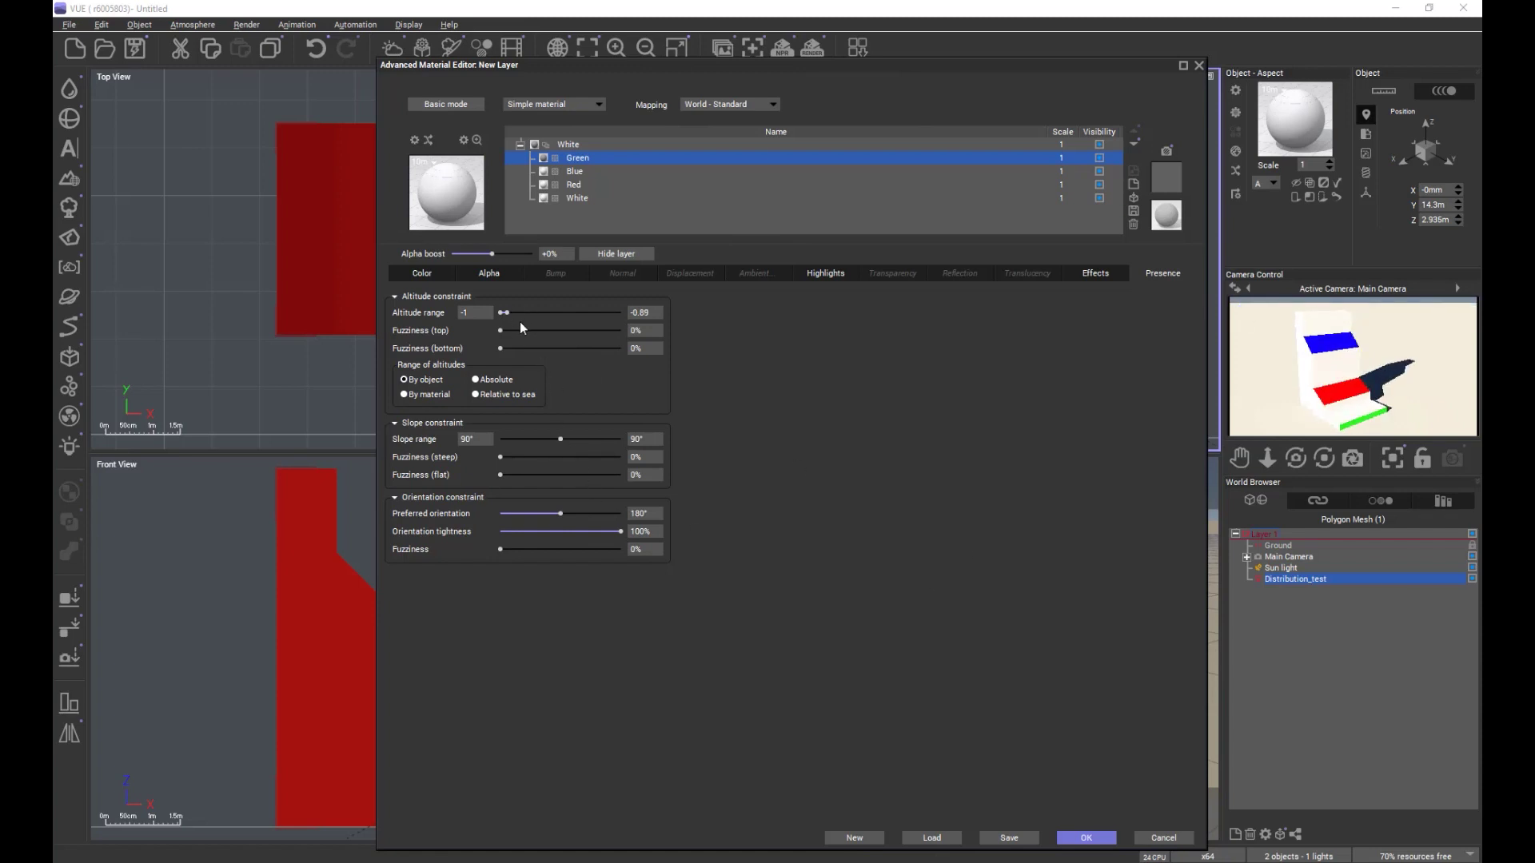
drag(549, 316, 621, 316)
drag(510, 314, 603, 313)
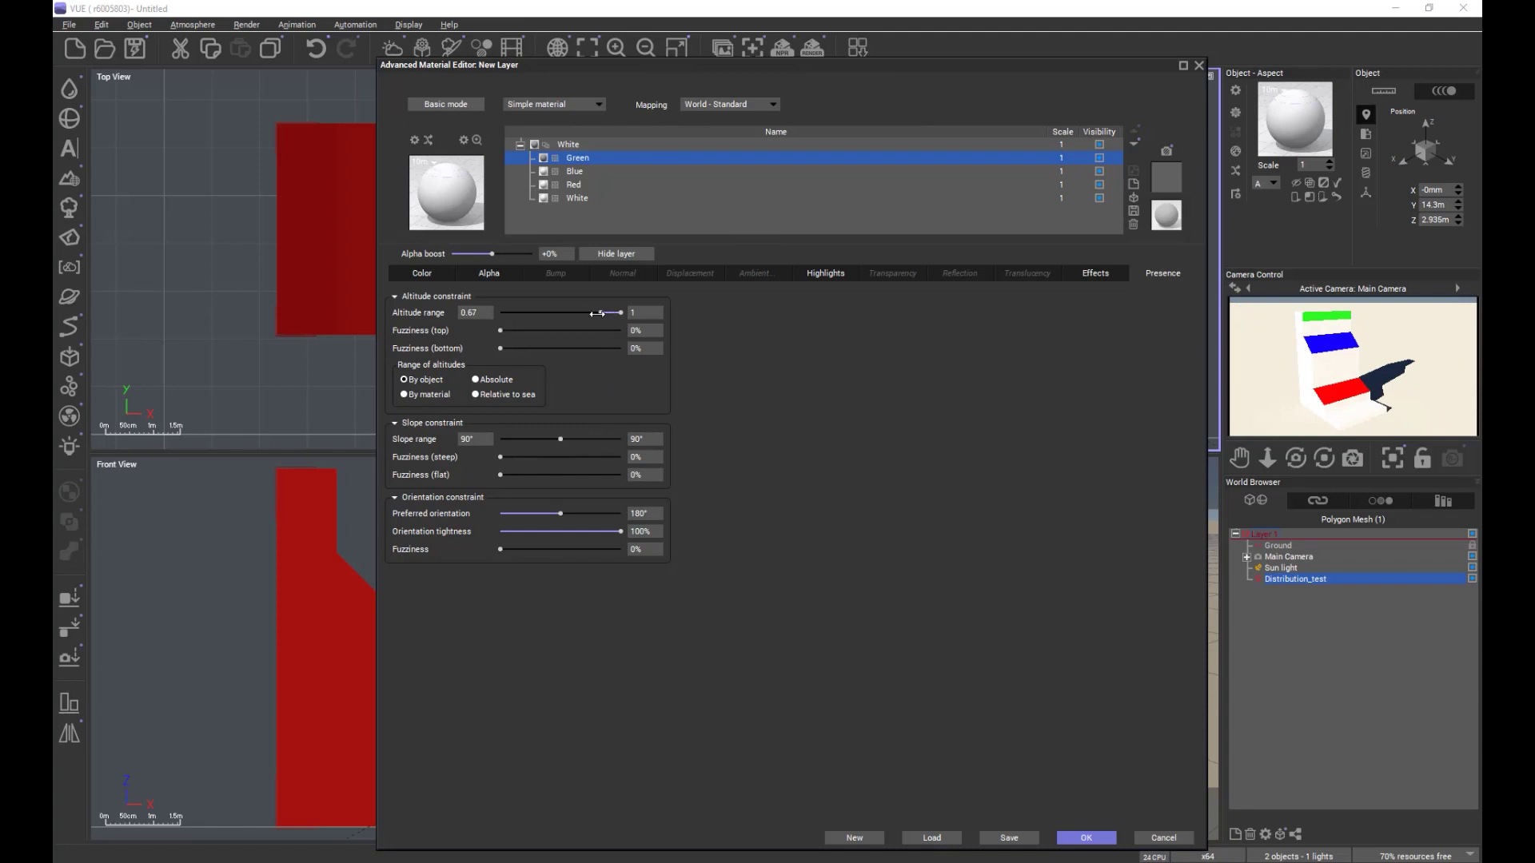
drag(601, 313, 586, 314)
click(1086, 838)
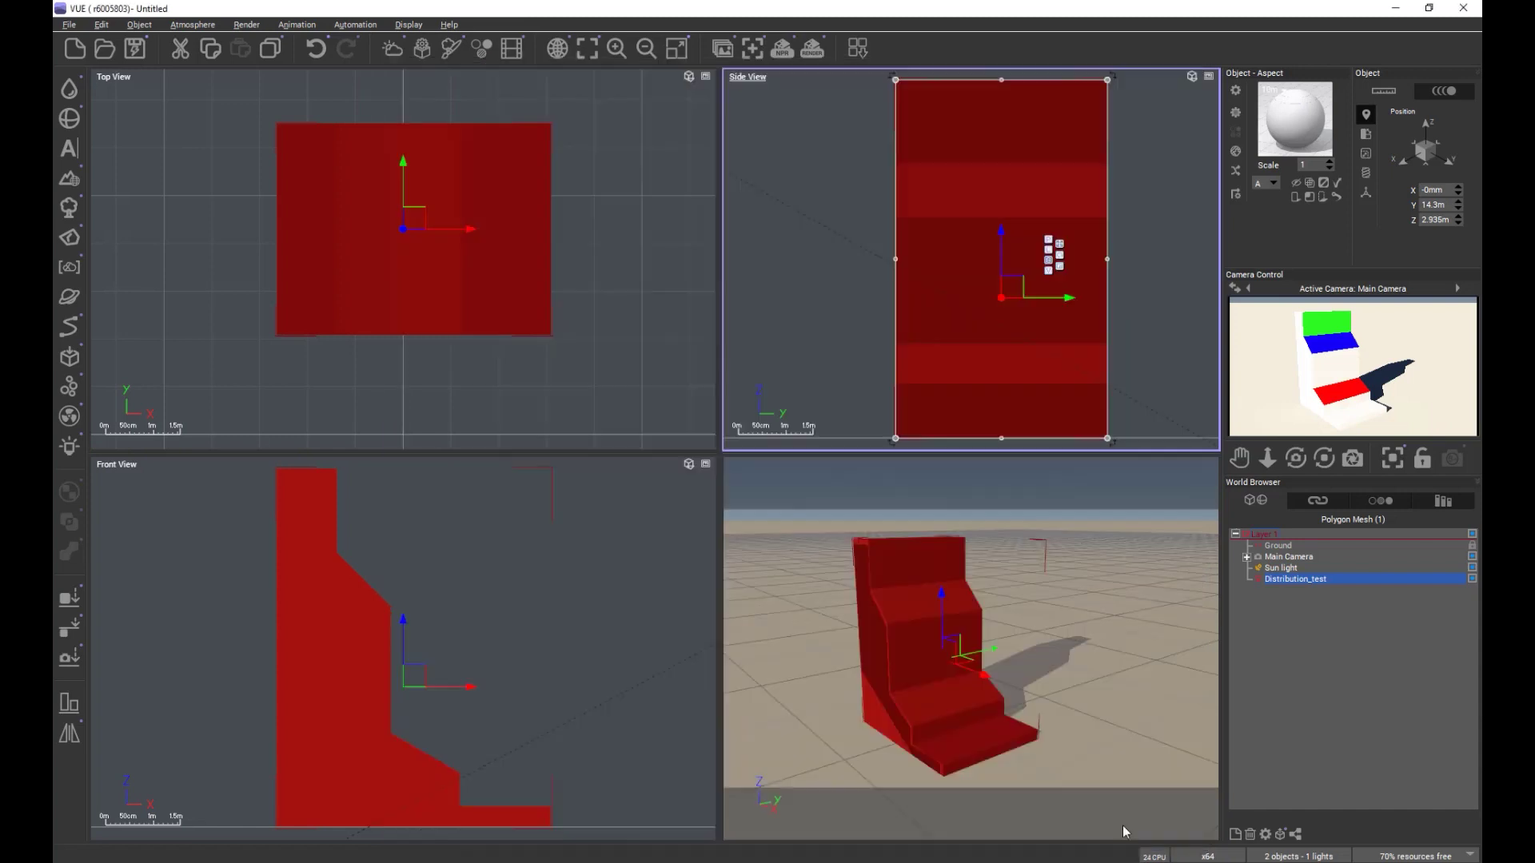
Delete the Distribution_test mesh from the scene.
click(1335, 611)
click(1304, 580)
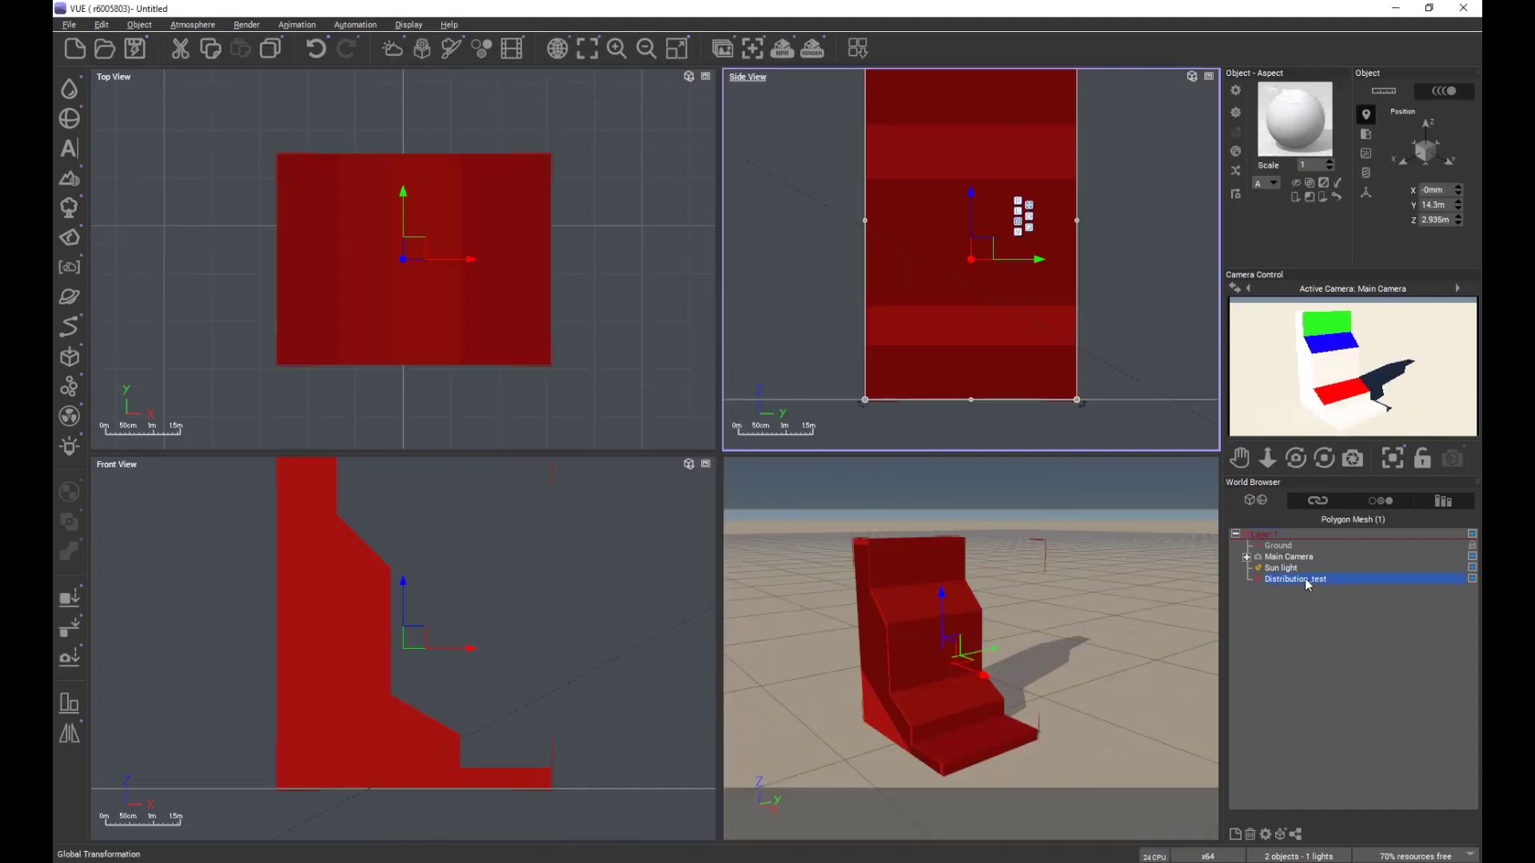
key(Delete)
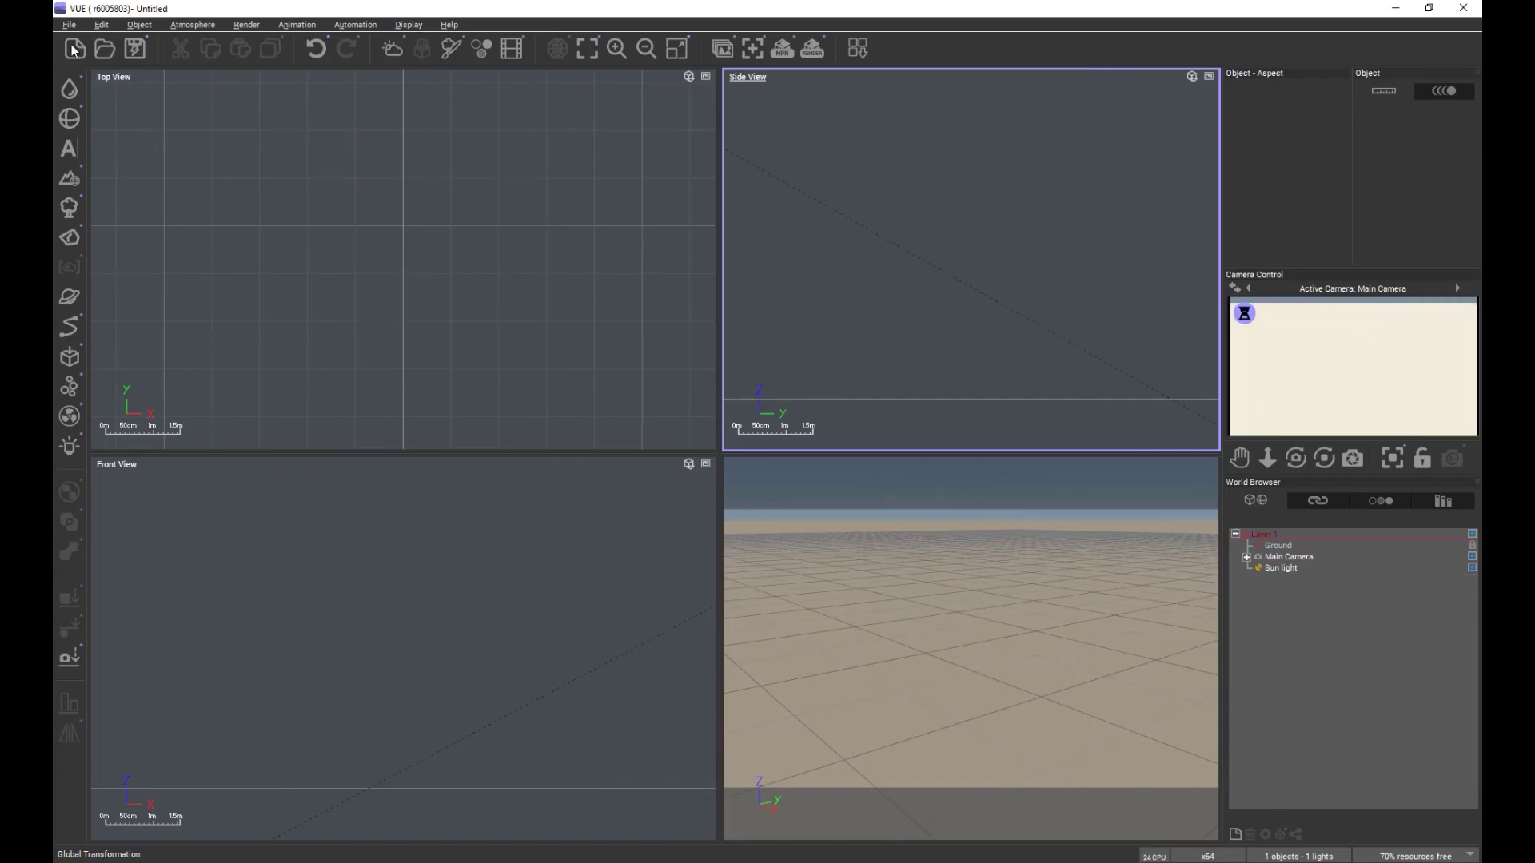
Load the brick House_a model from the recent objects and drop it onto the ground.
click(69, 357)
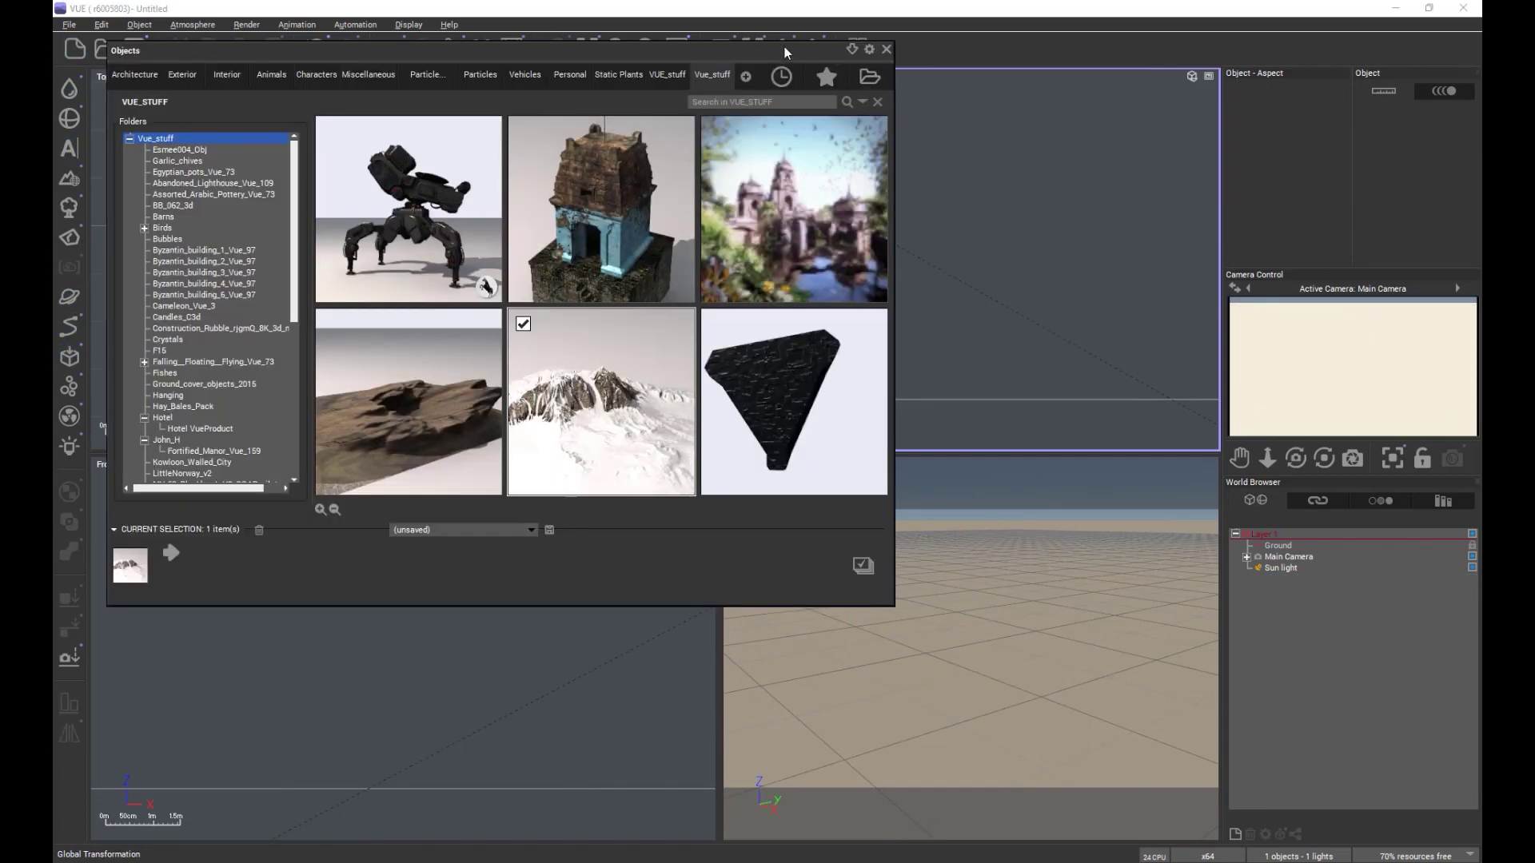
click(782, 77)
scroll(634, 354, down, 1)
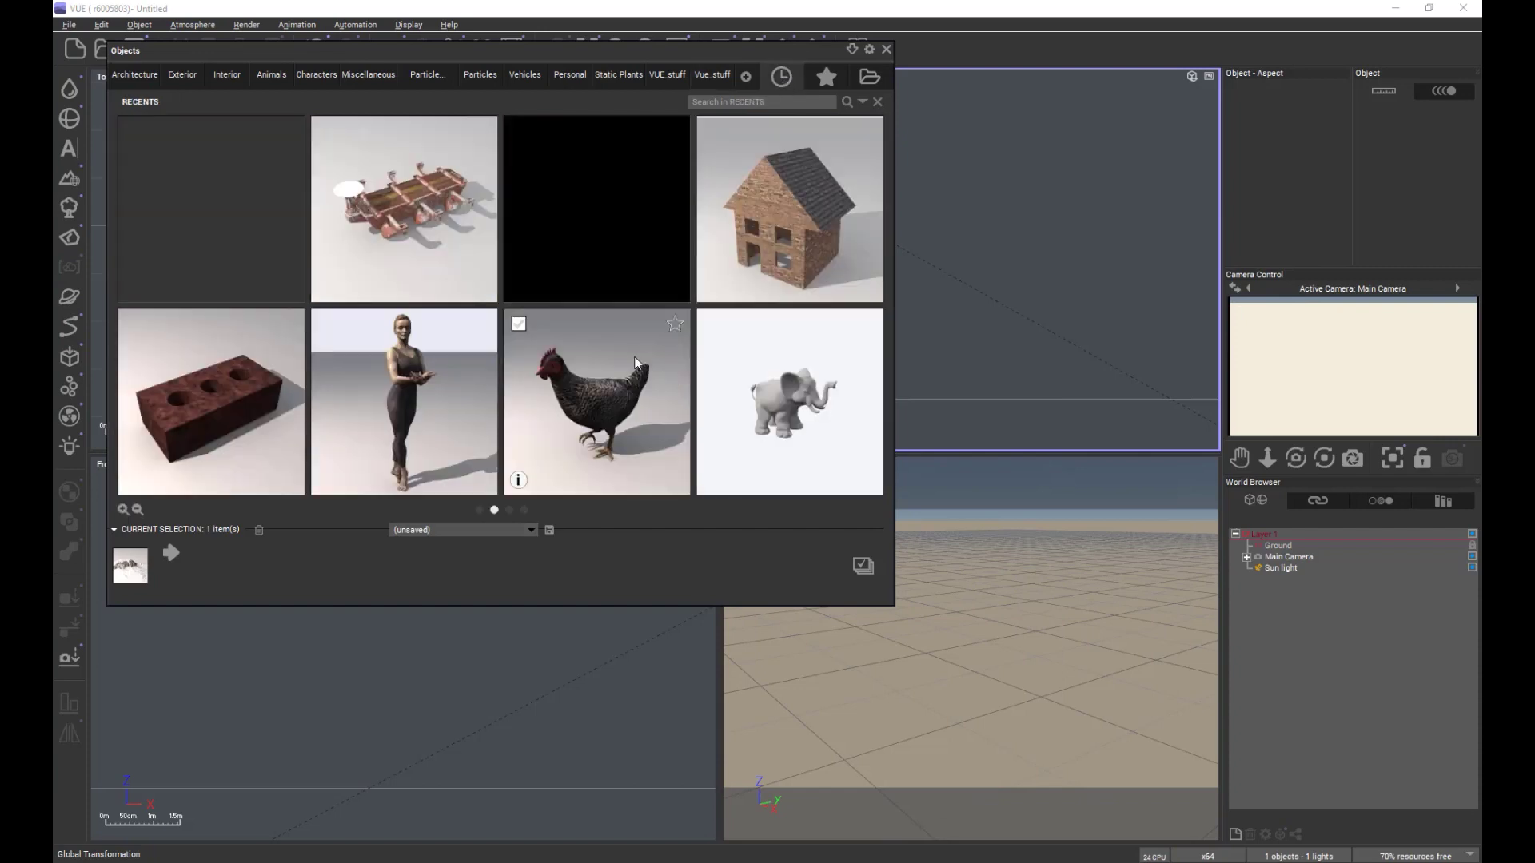
double_click(789, 230)
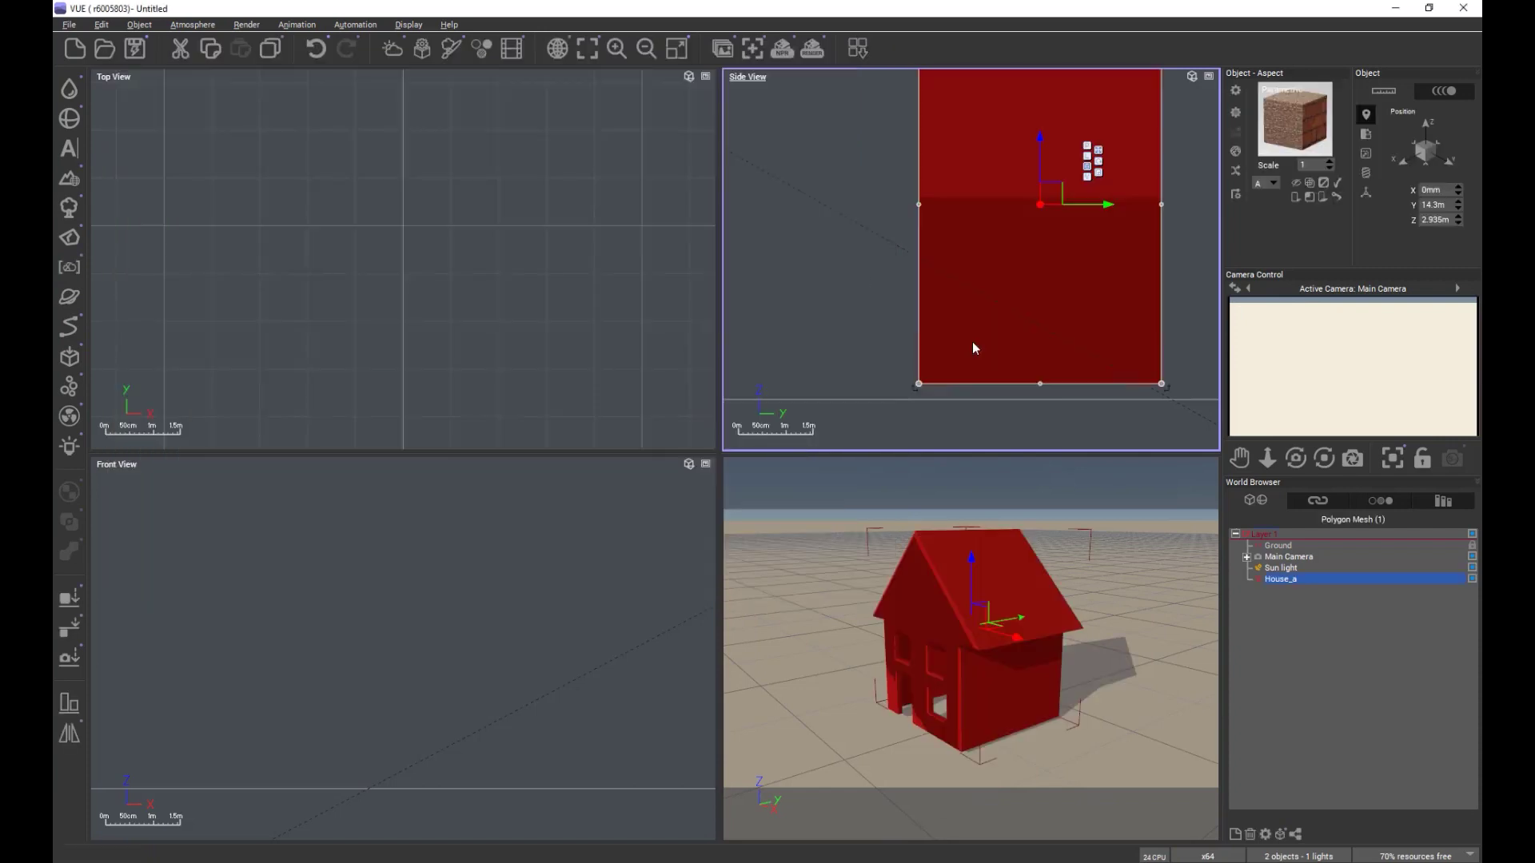
click(67, 606)
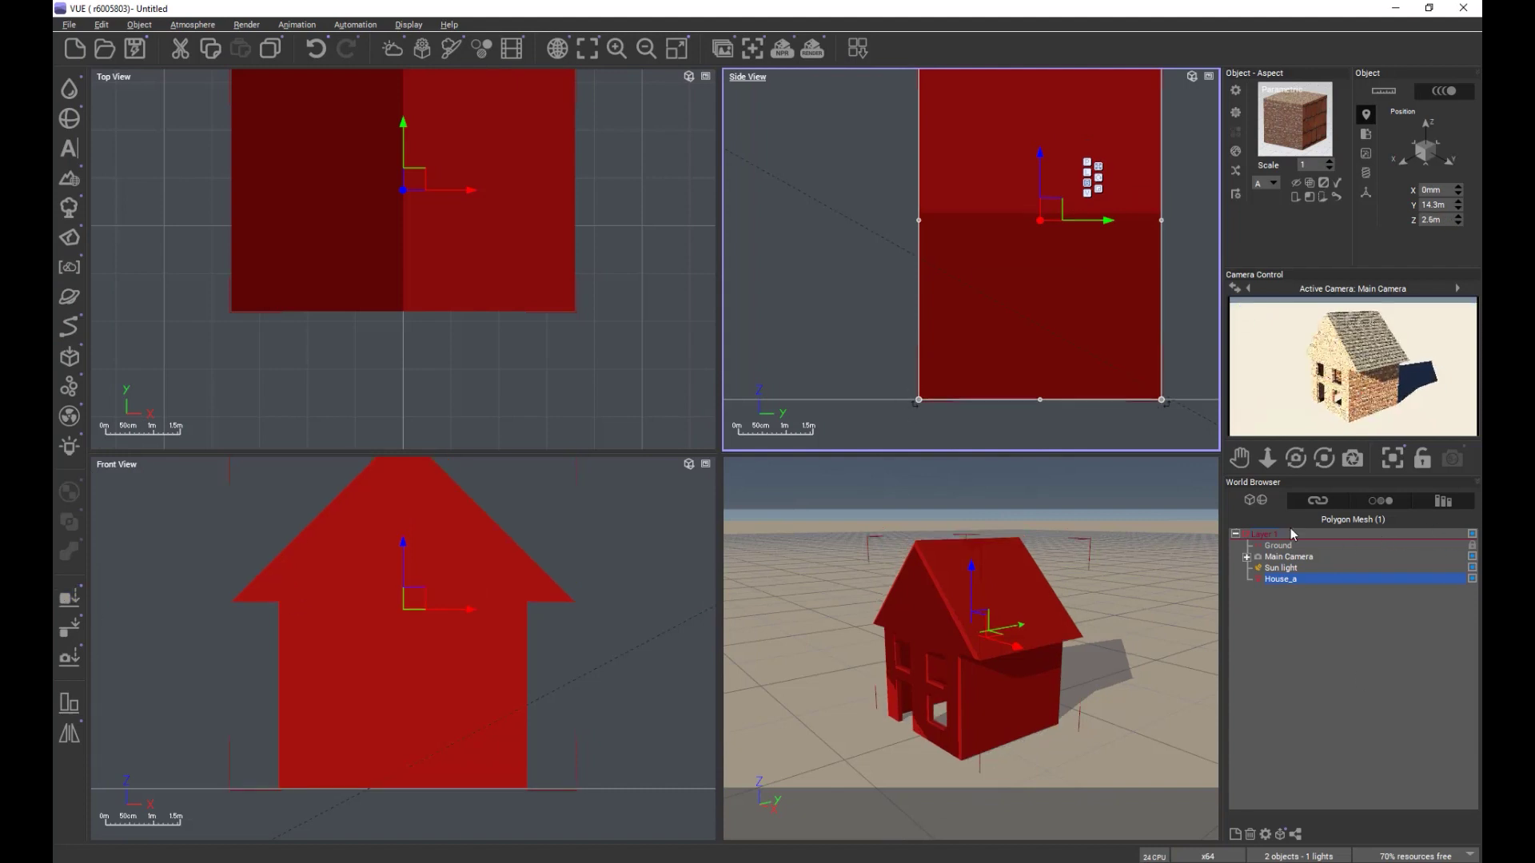
Render the house from the main camera, accept the post-render options and close the render display.
click(812, 48)
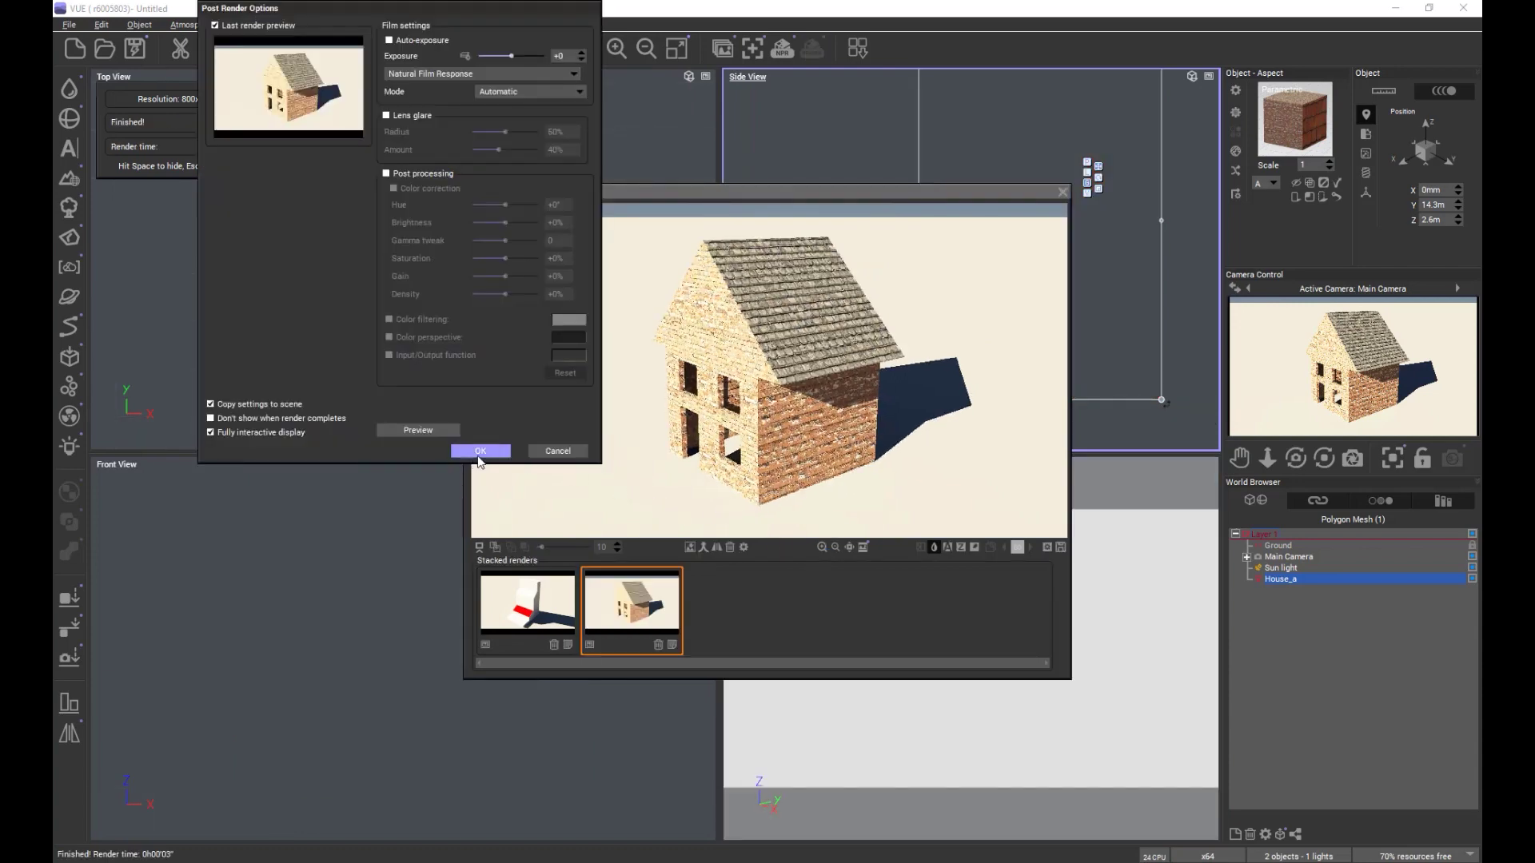
click(488, 452)
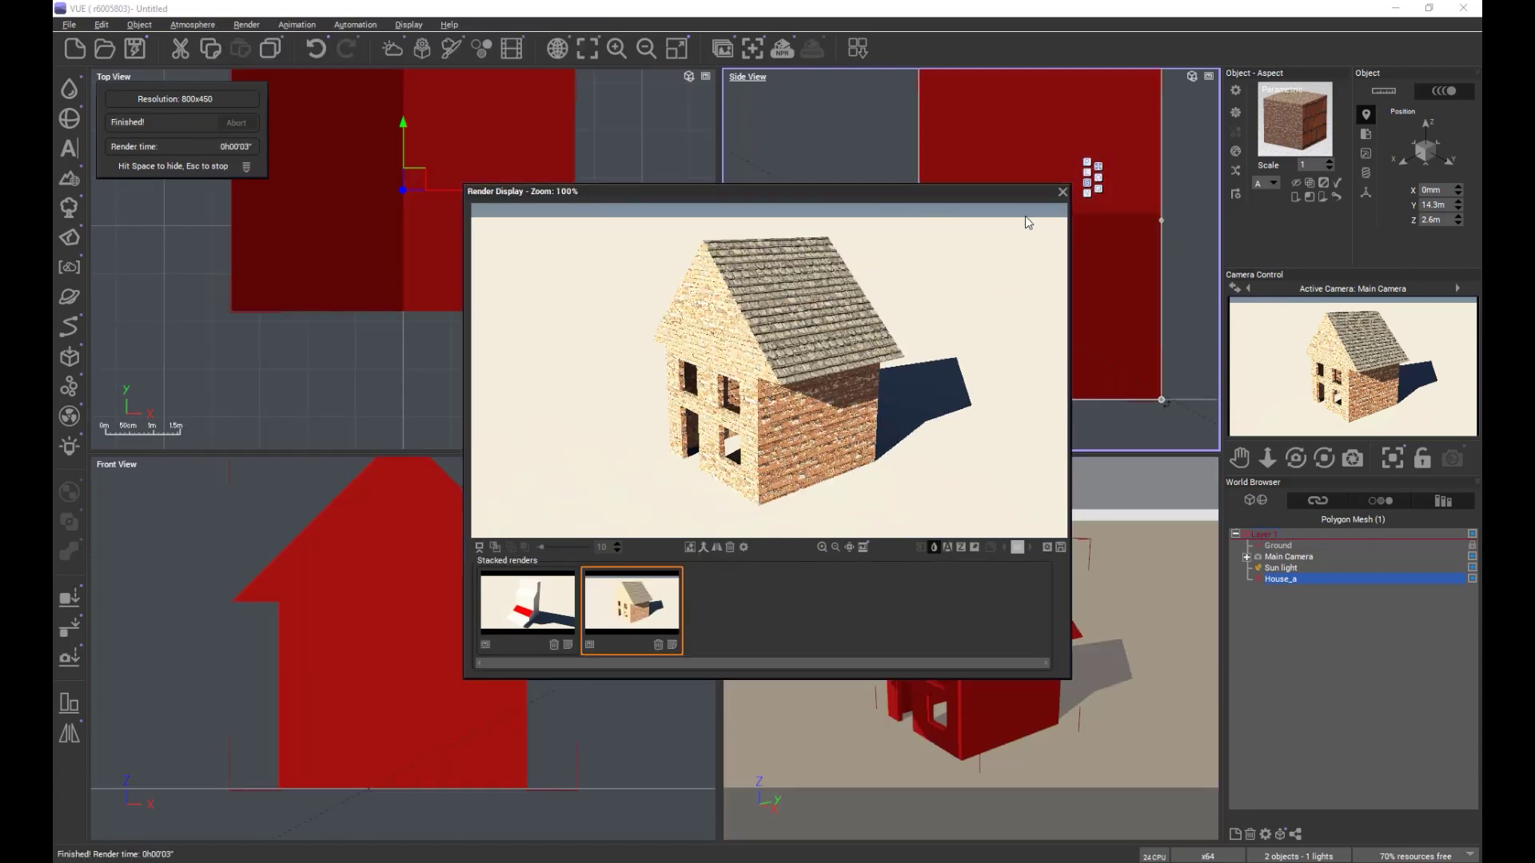
click(1063, 192)
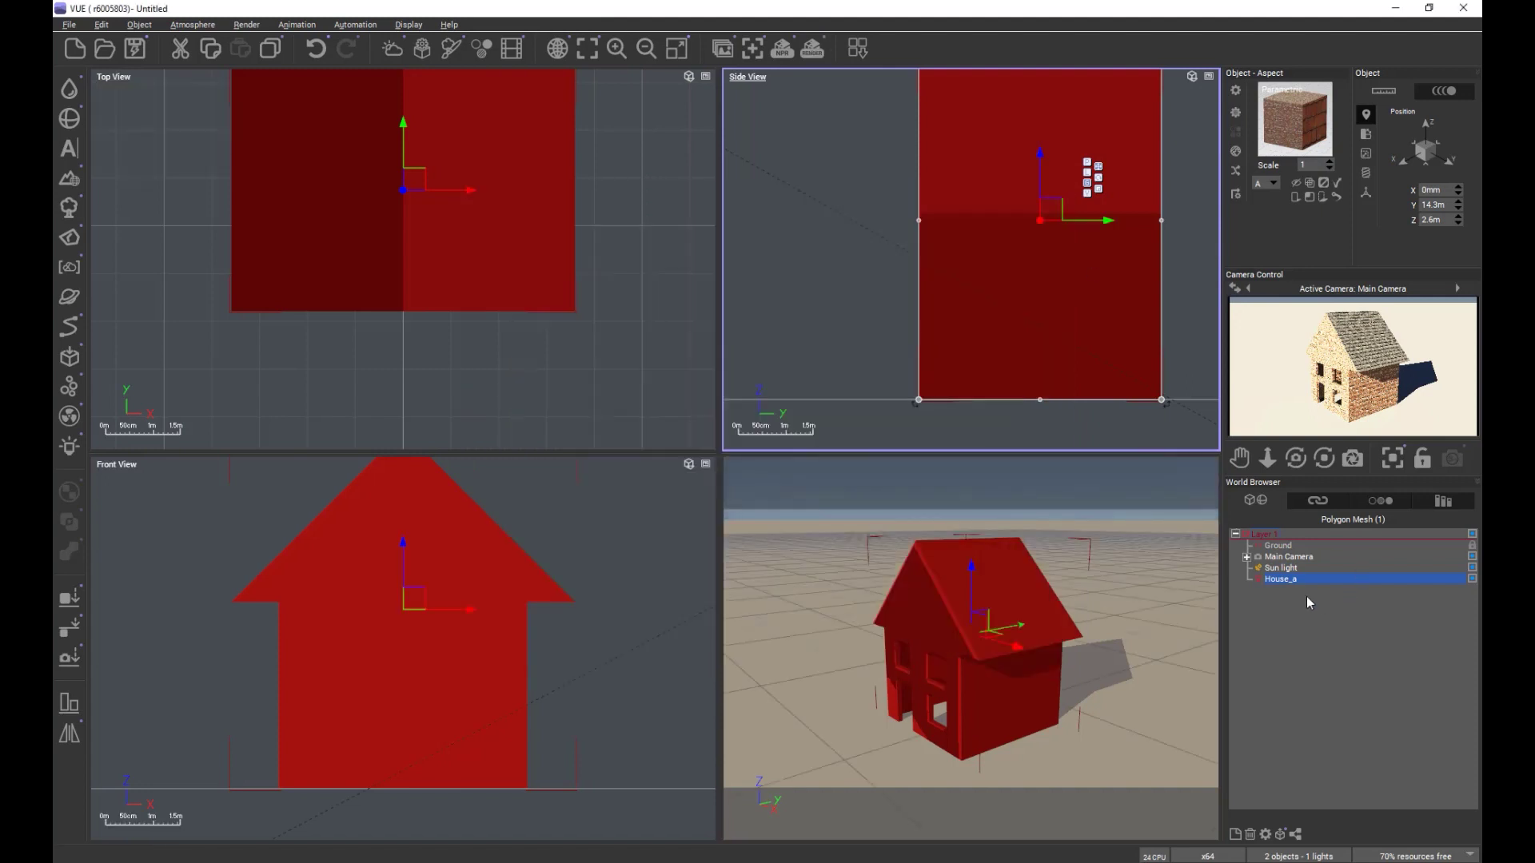
Open the house's material and examine the lower Side wall and Rear wall layers' mapped pictures, comparing them with the rear of the house.
right_click(1295, 120)
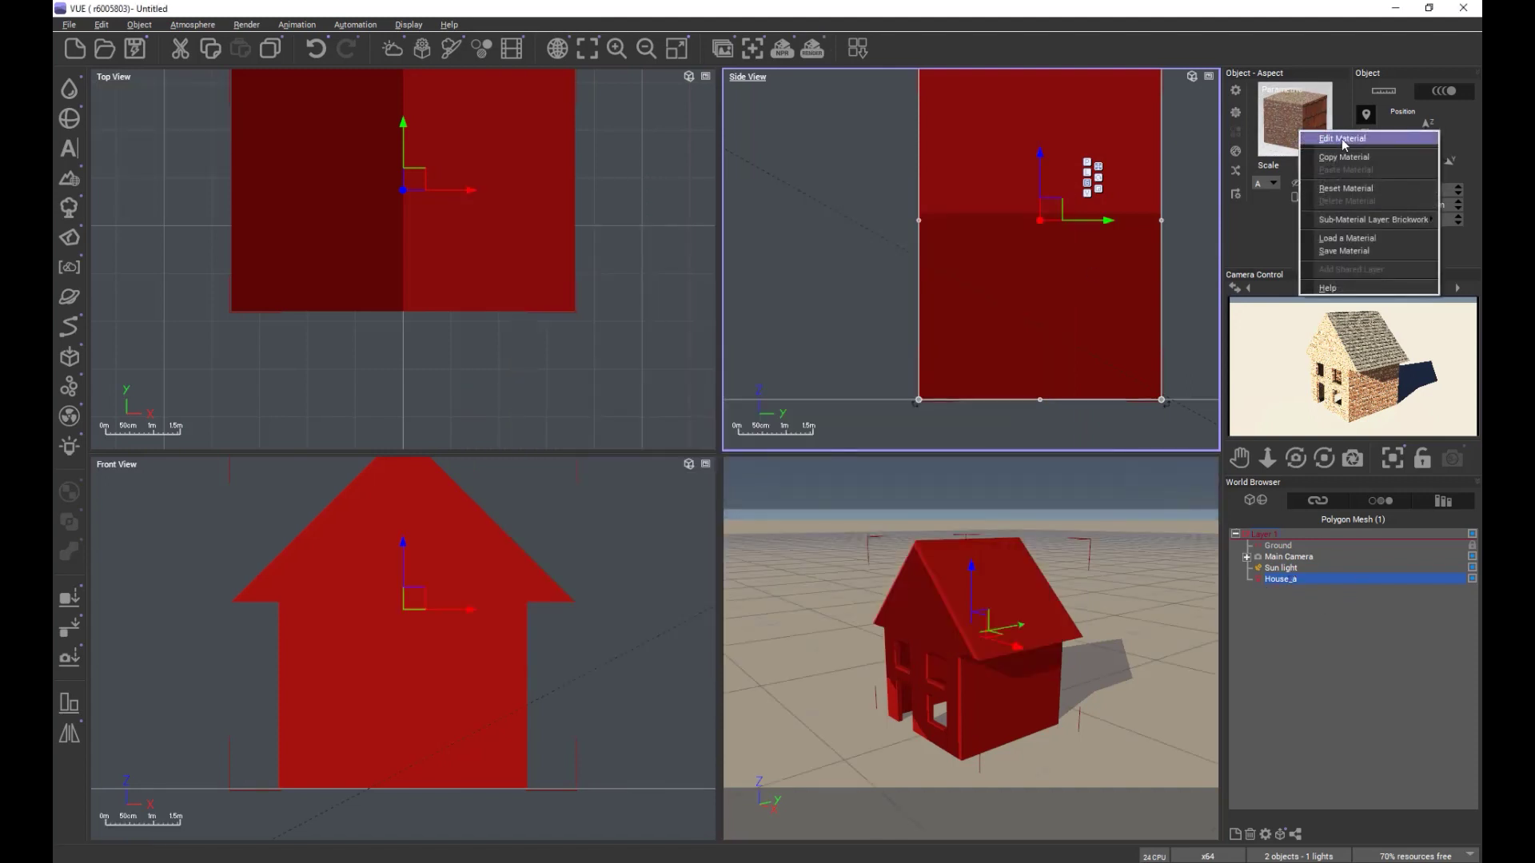
click(1351, 220)
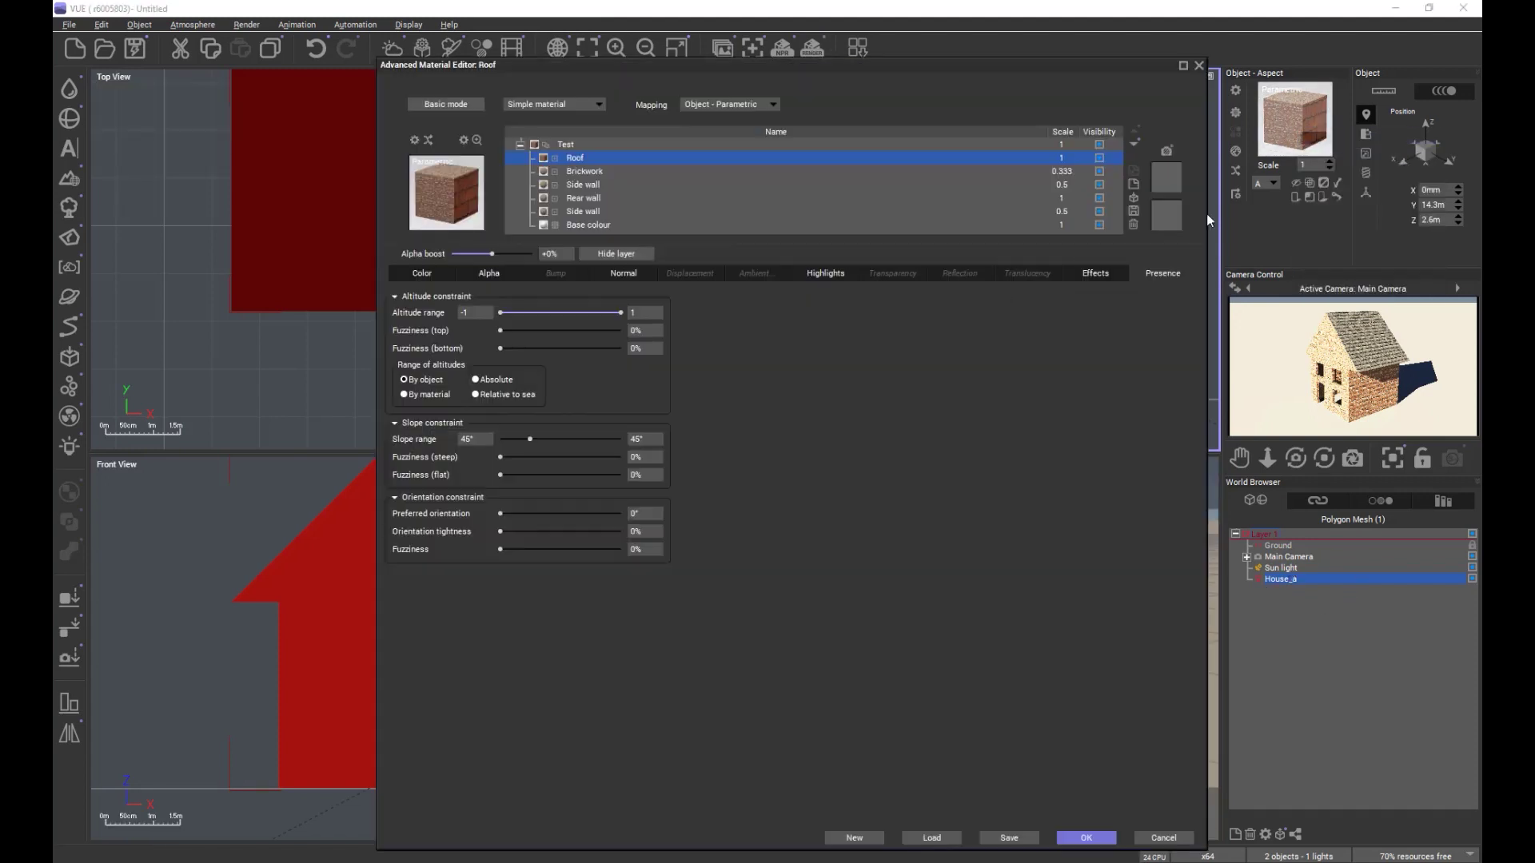
click(582, 213)
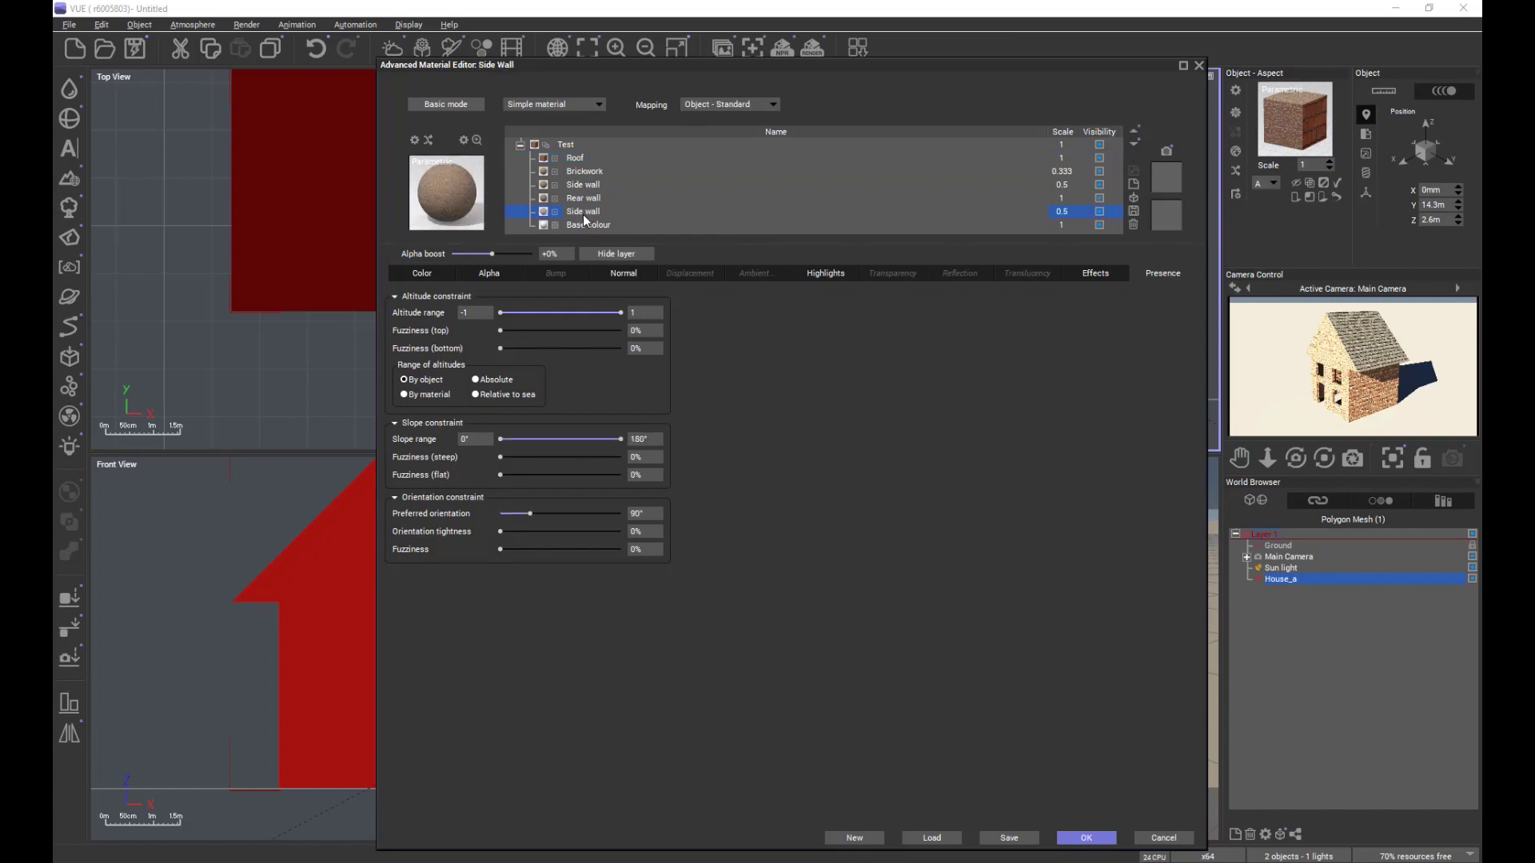
click(424, 271)
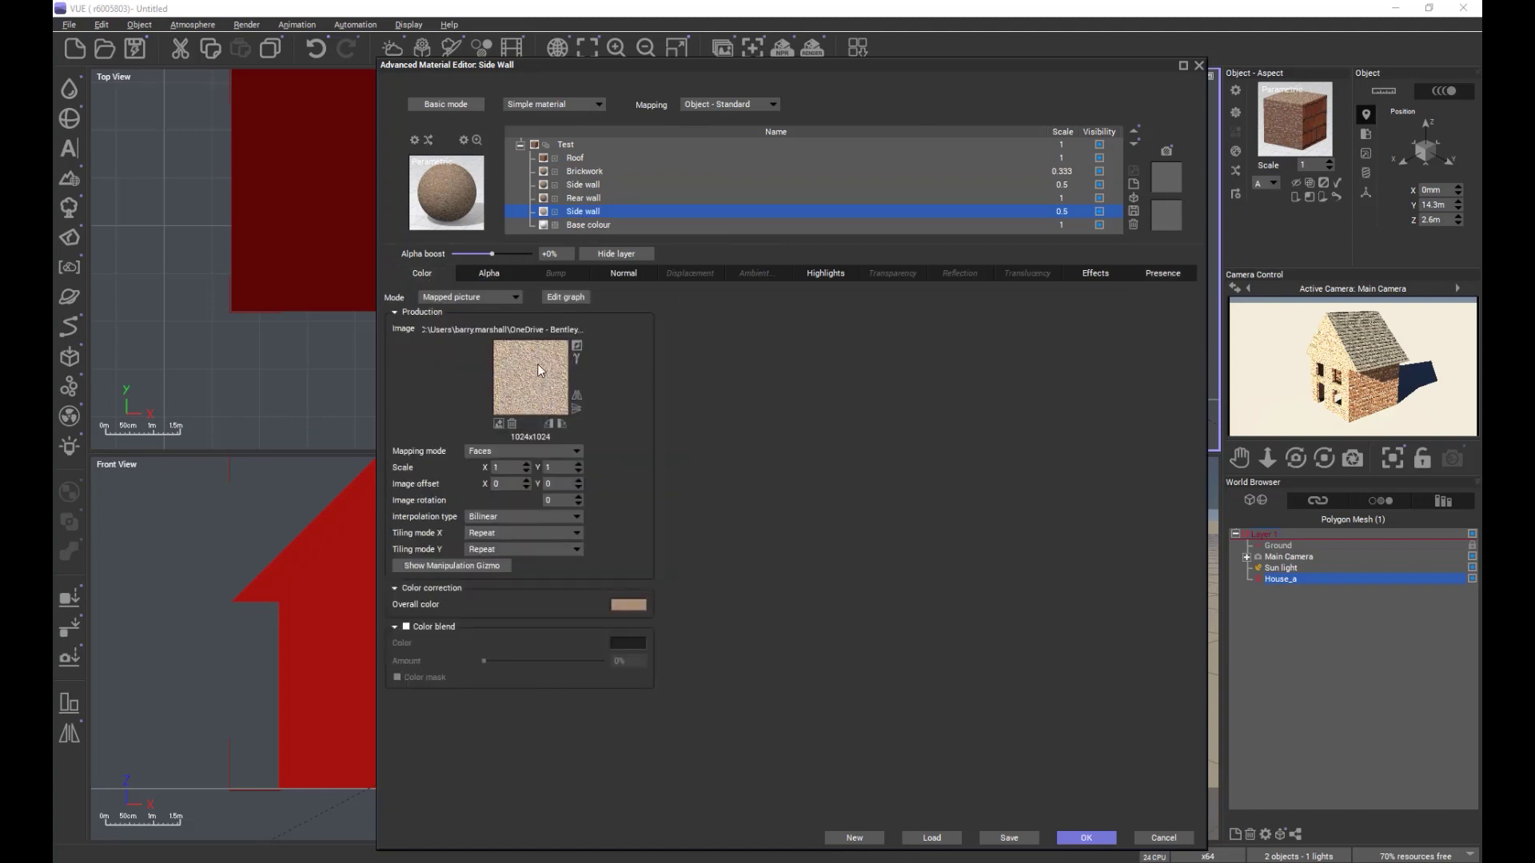
click(583, 199)
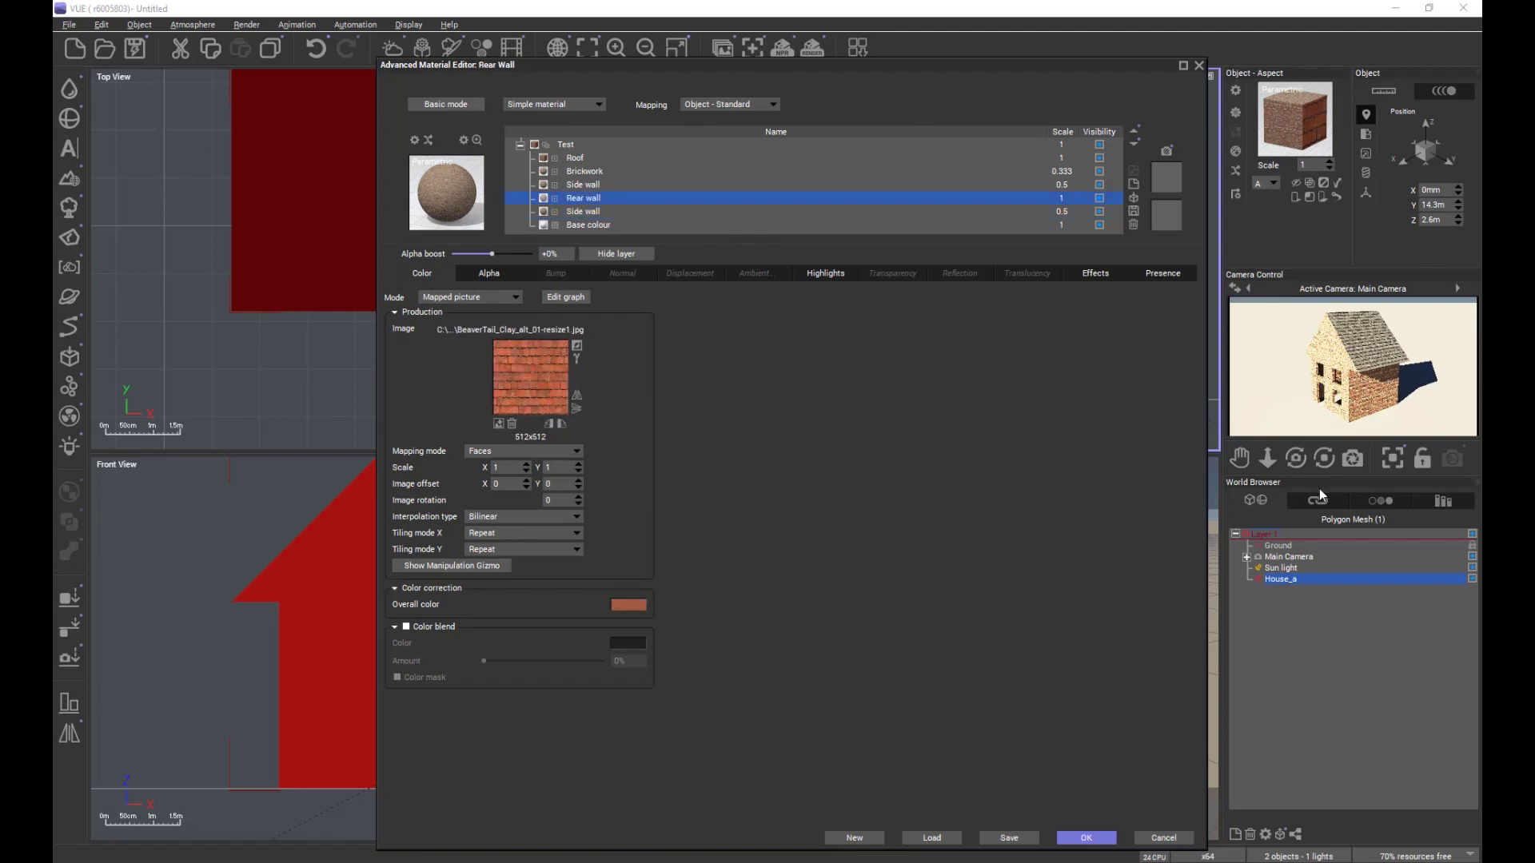
click(1324, 459)
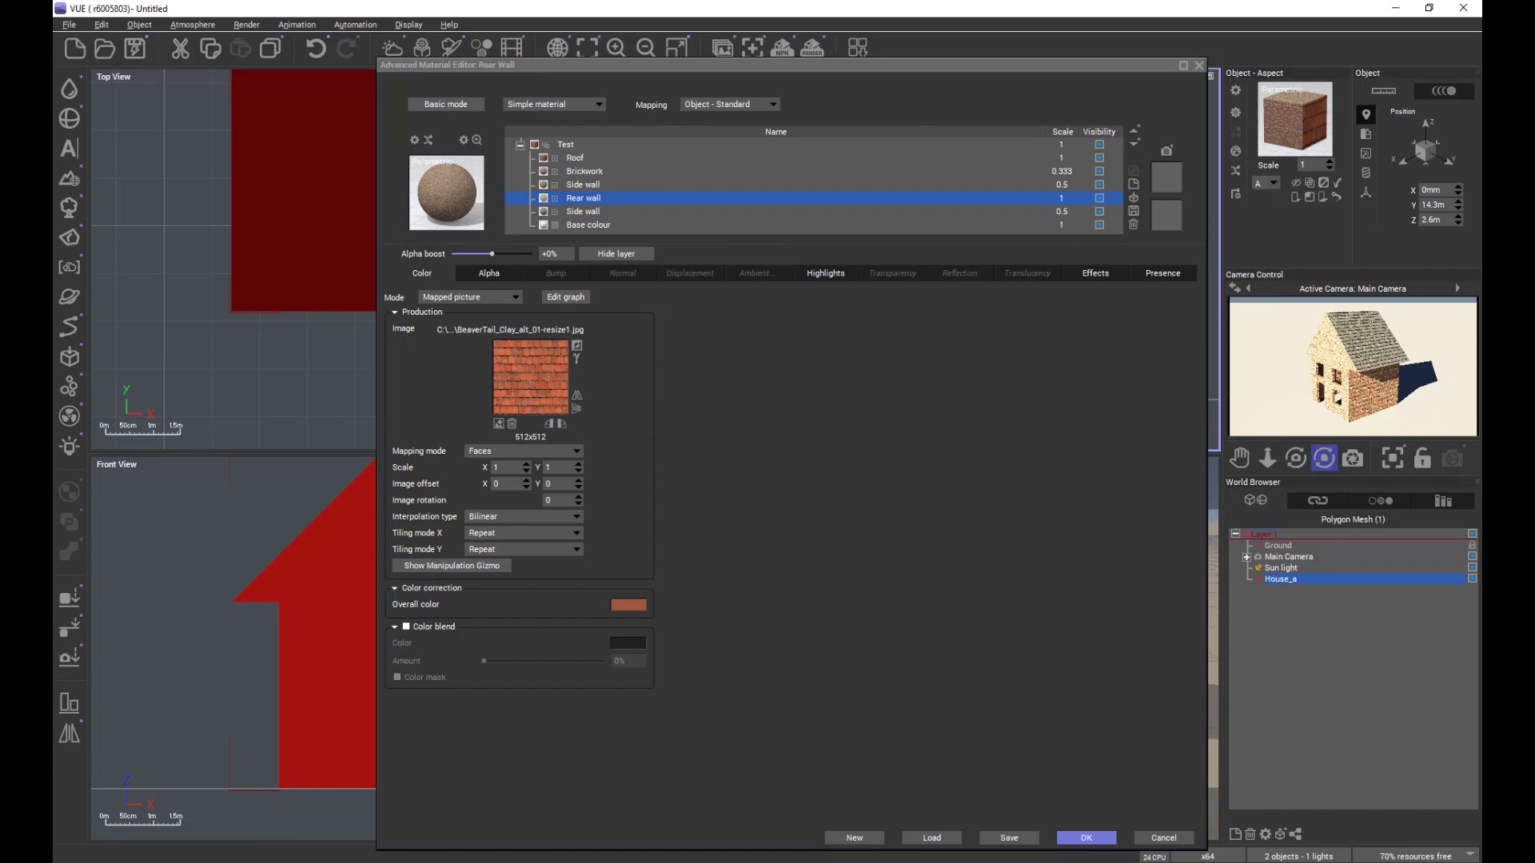
drag(1324, 459, 1335, 452)
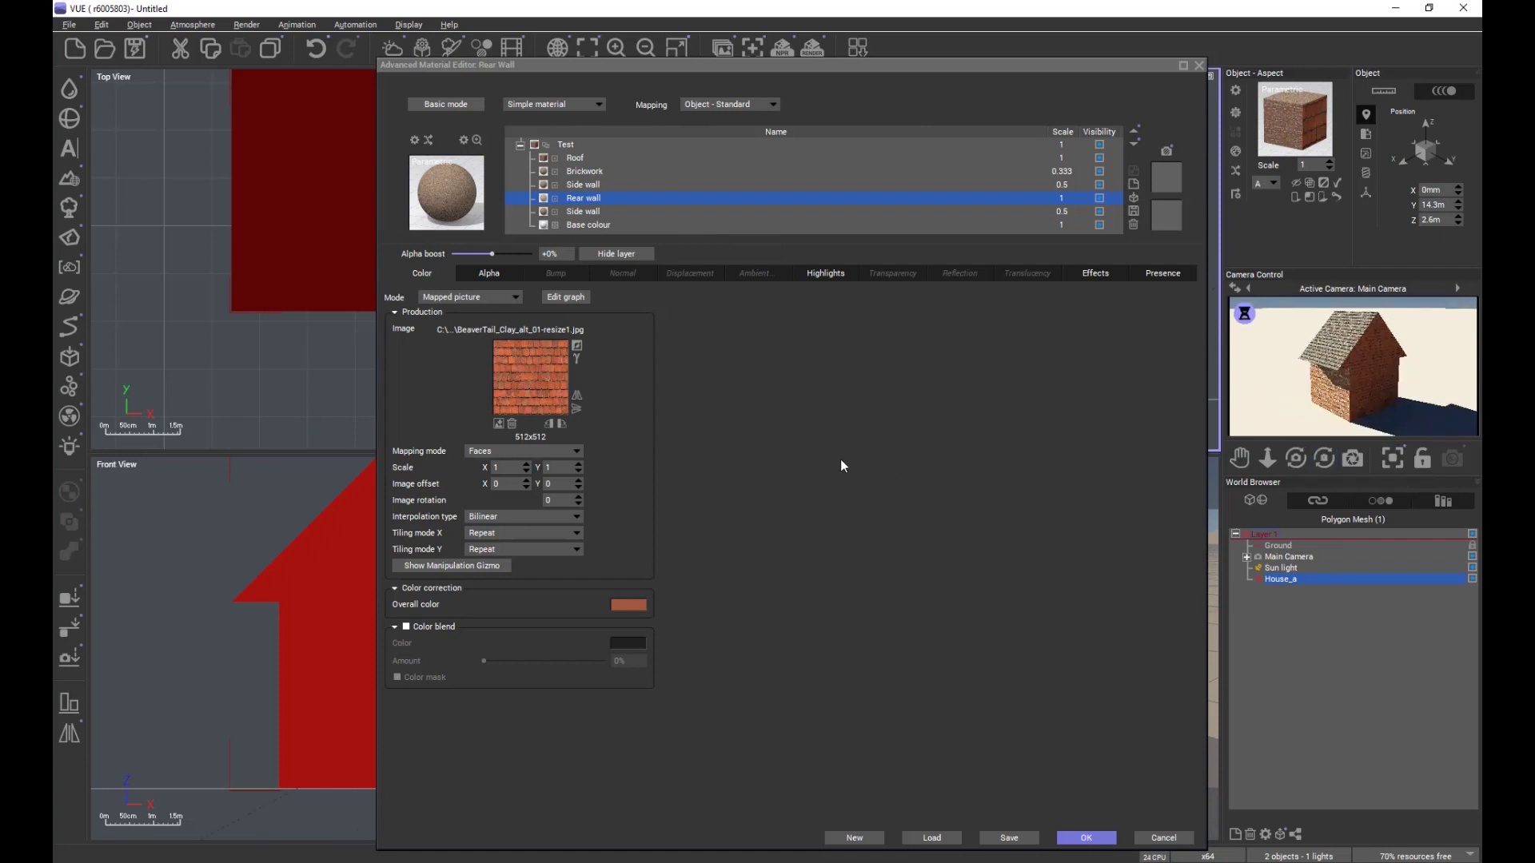
Examine the upper Side wall layer's picture and presence constraints against the house from several sides, and close the material editor.
click(583, 185)
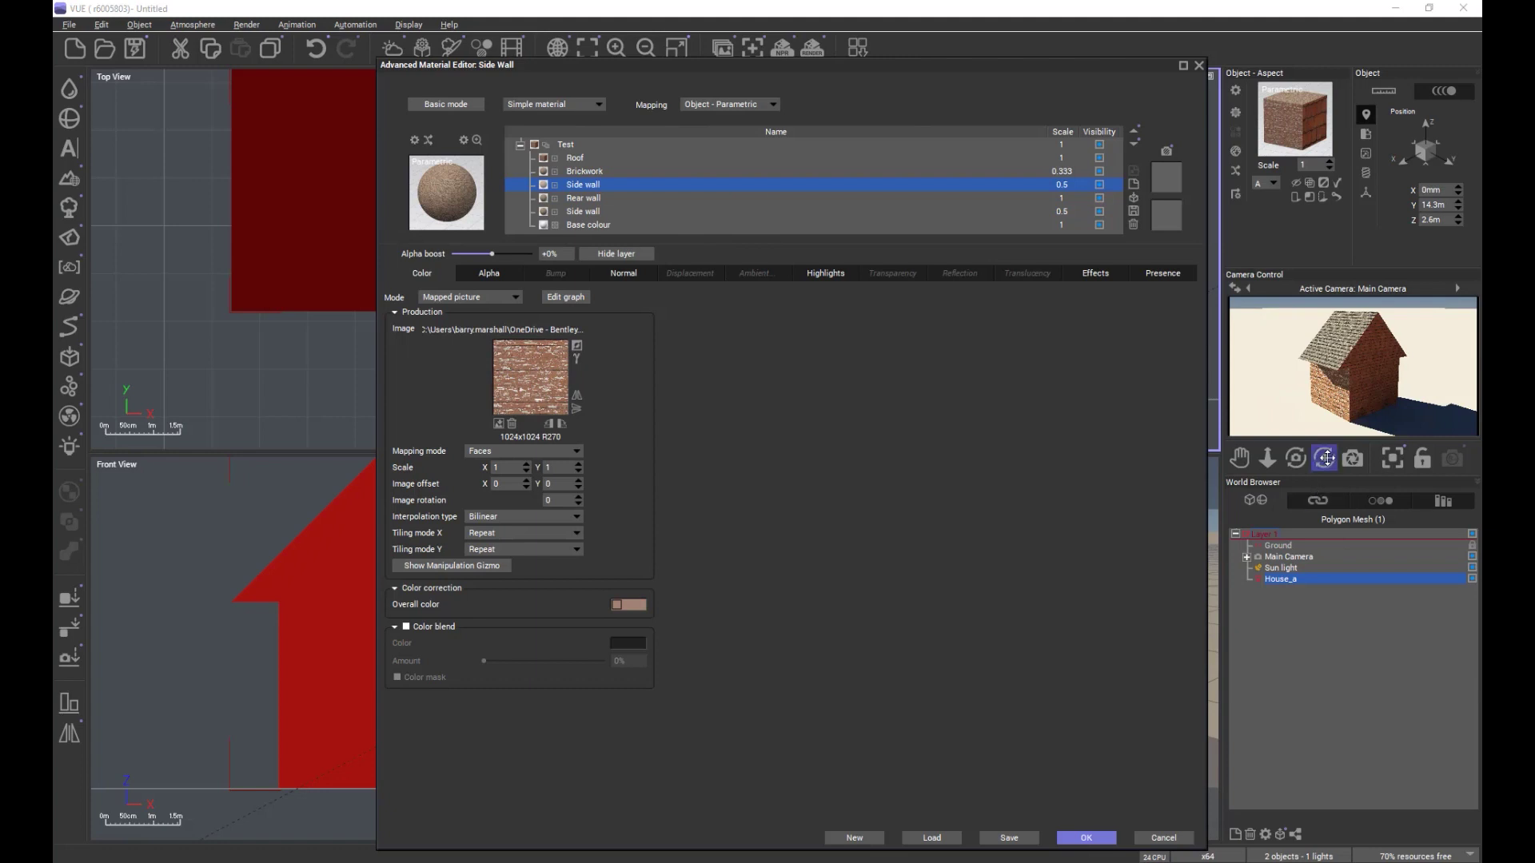
drag(1324, 458, 1329, 430)
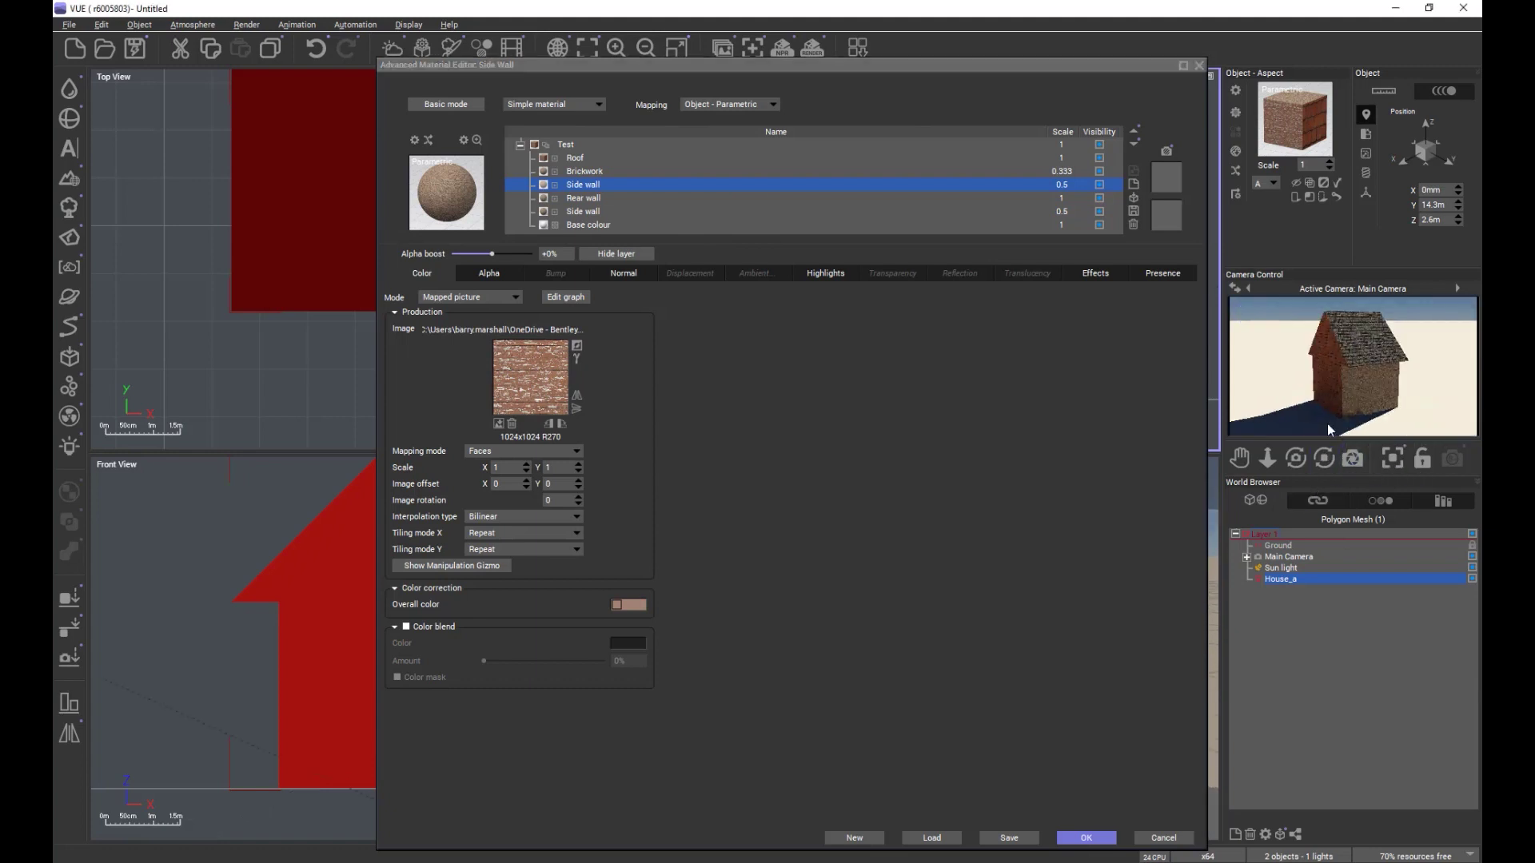
click(1165, 274)
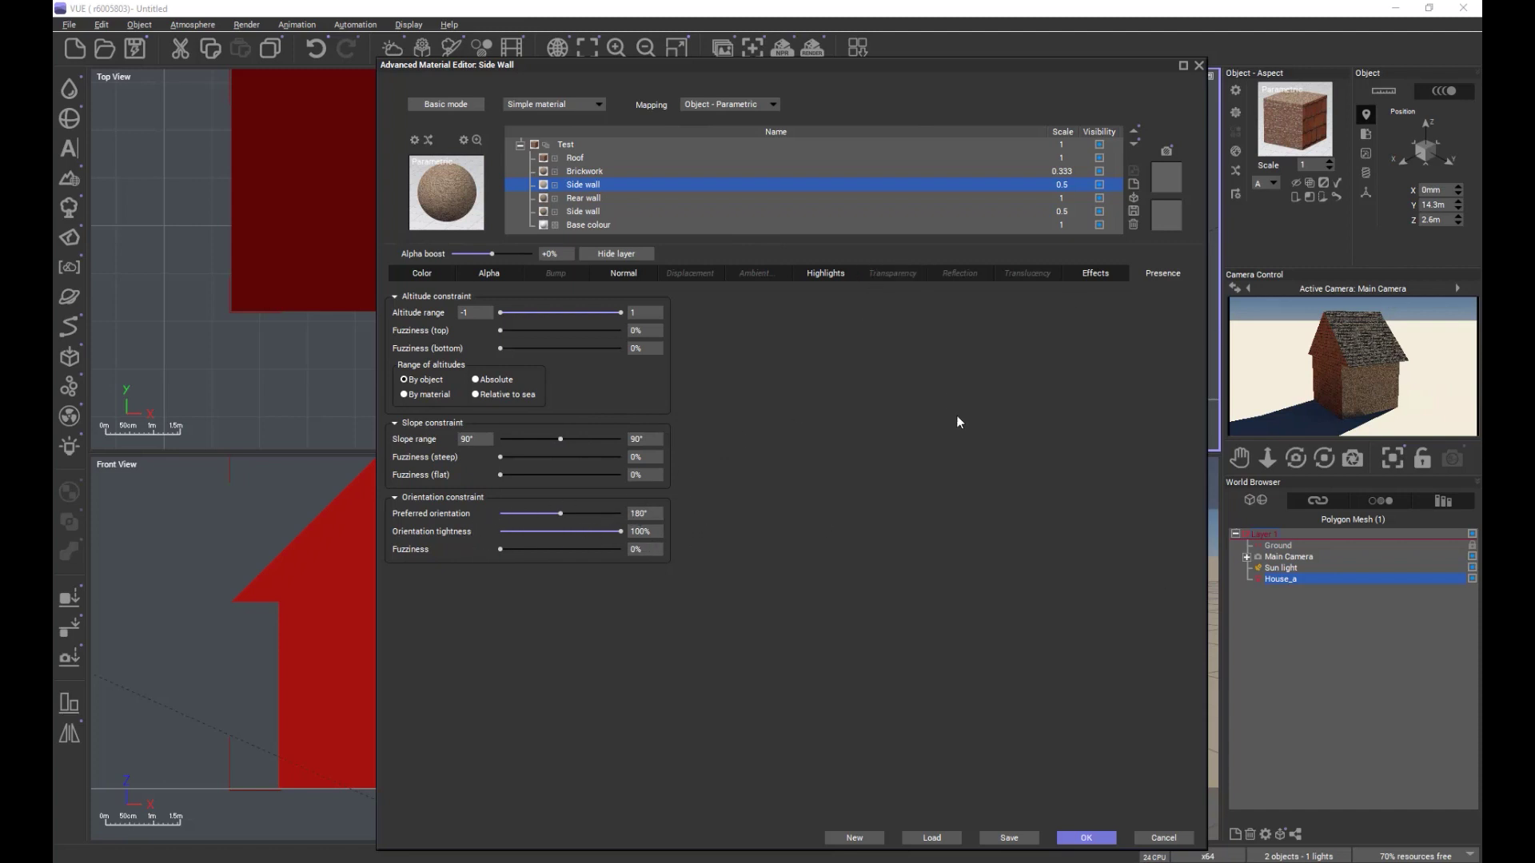
click(1323, 462)
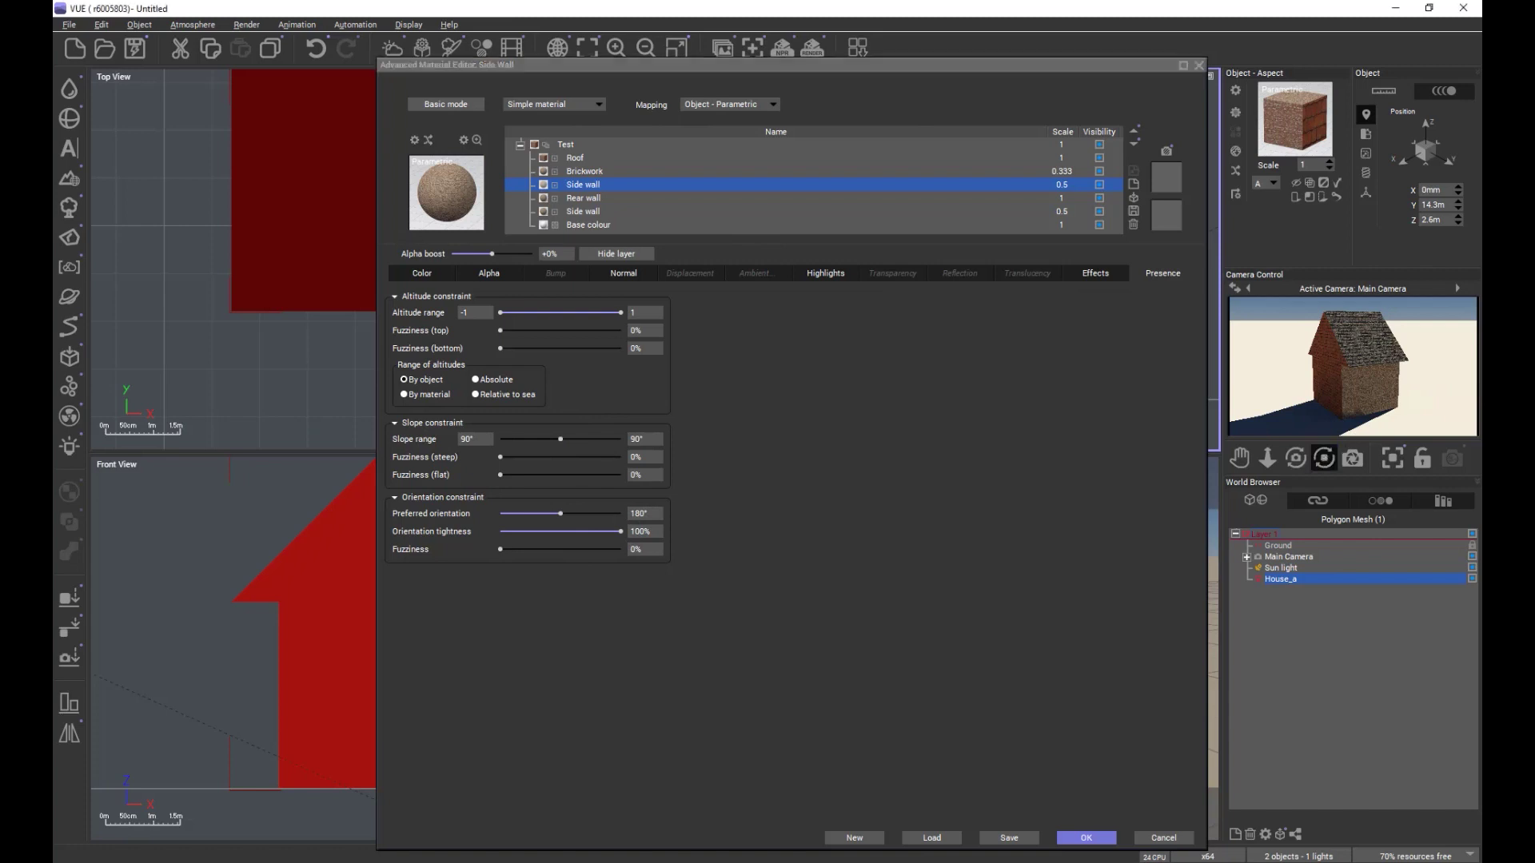
drag(1324, 462, 1020, 467)
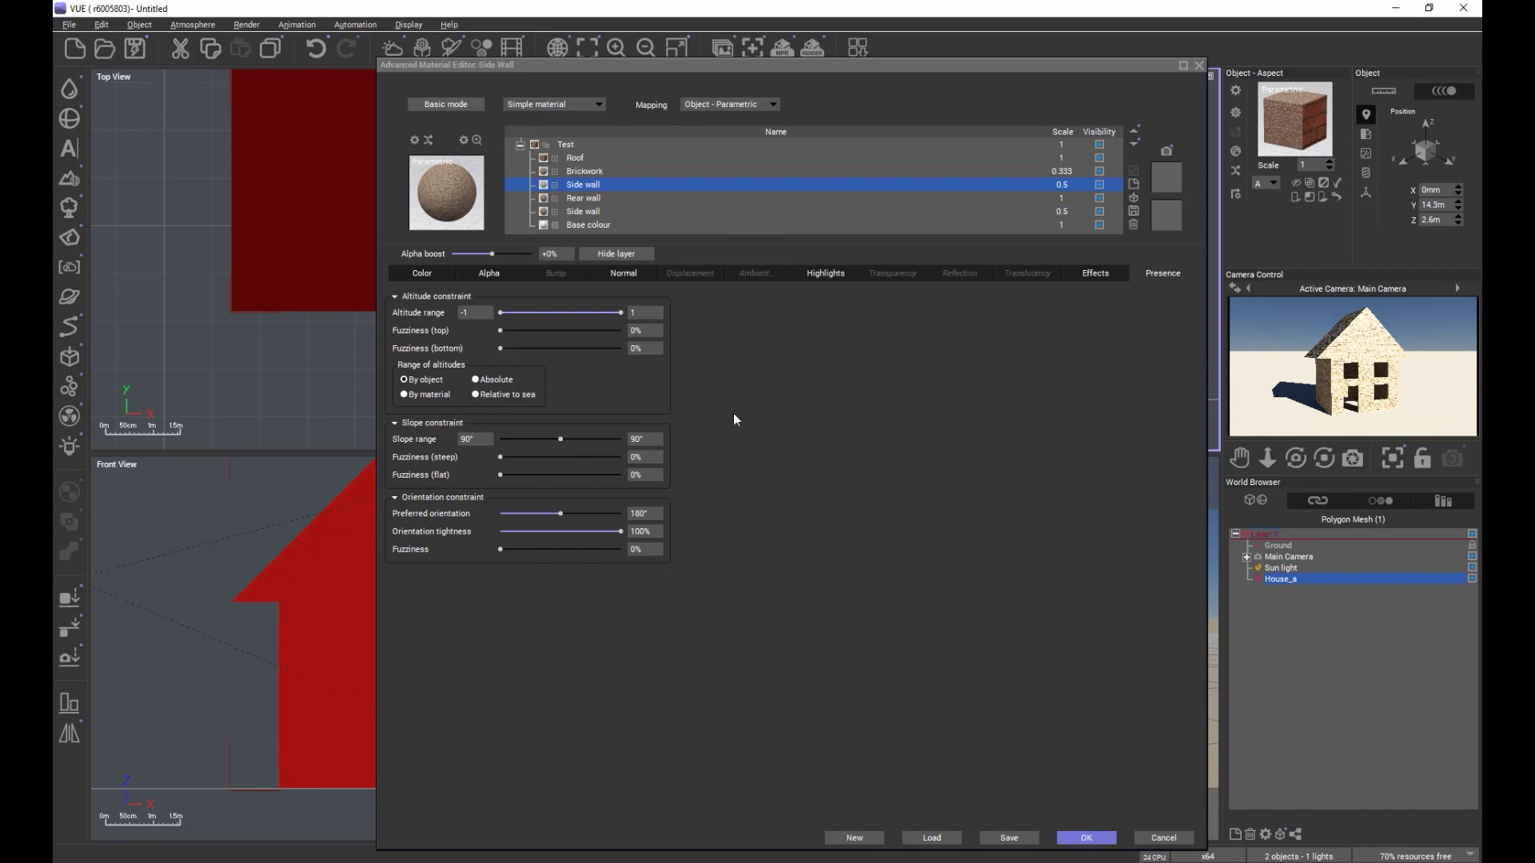
click(1087, 838)
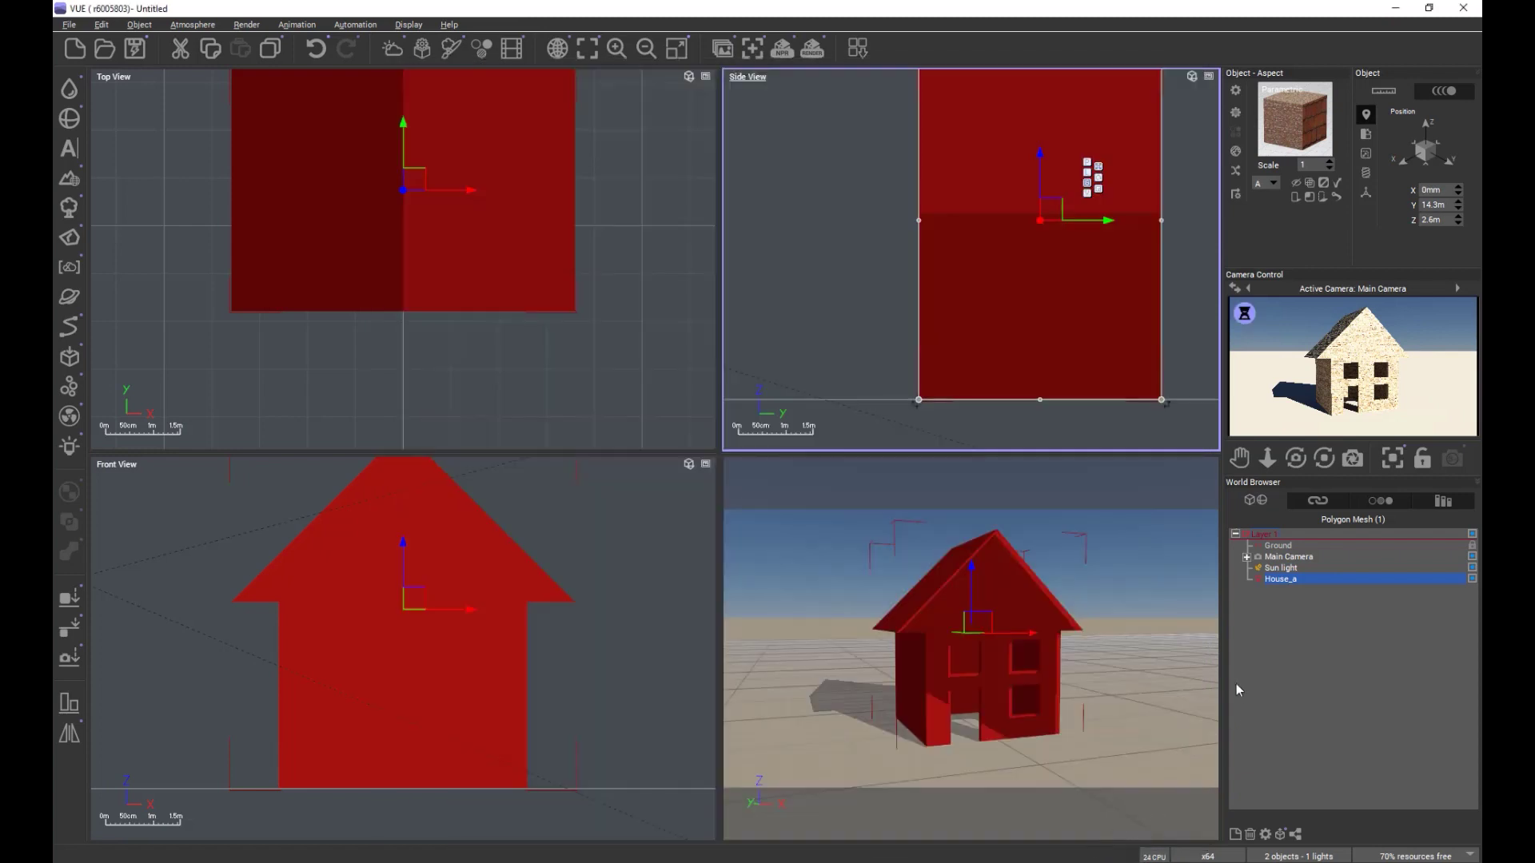
Delete the house and load the six-legged Chassis model from the recent objects.
key(Delete)
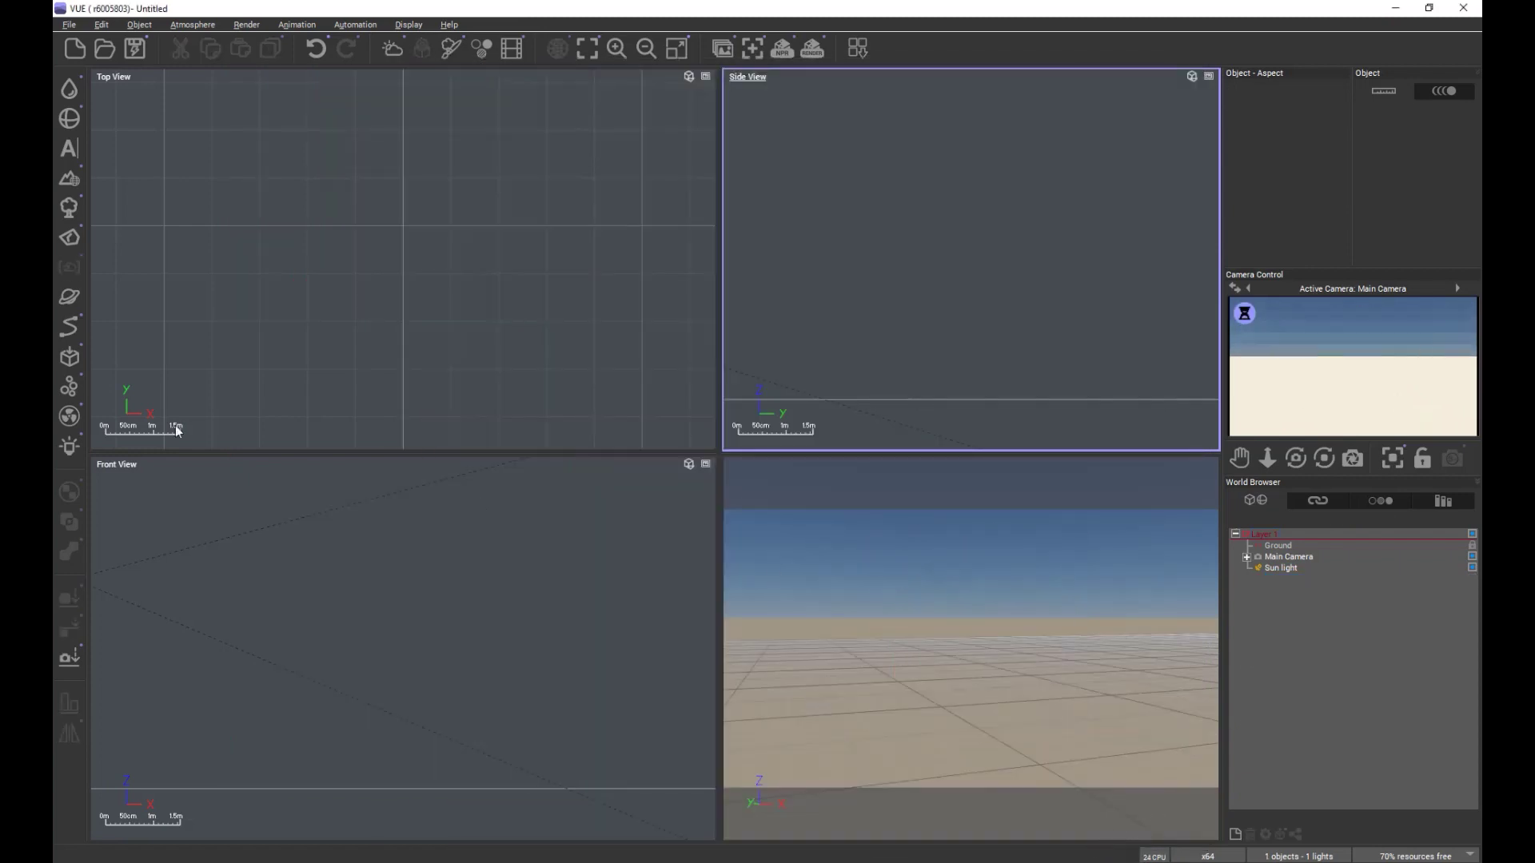
click(70, 357)
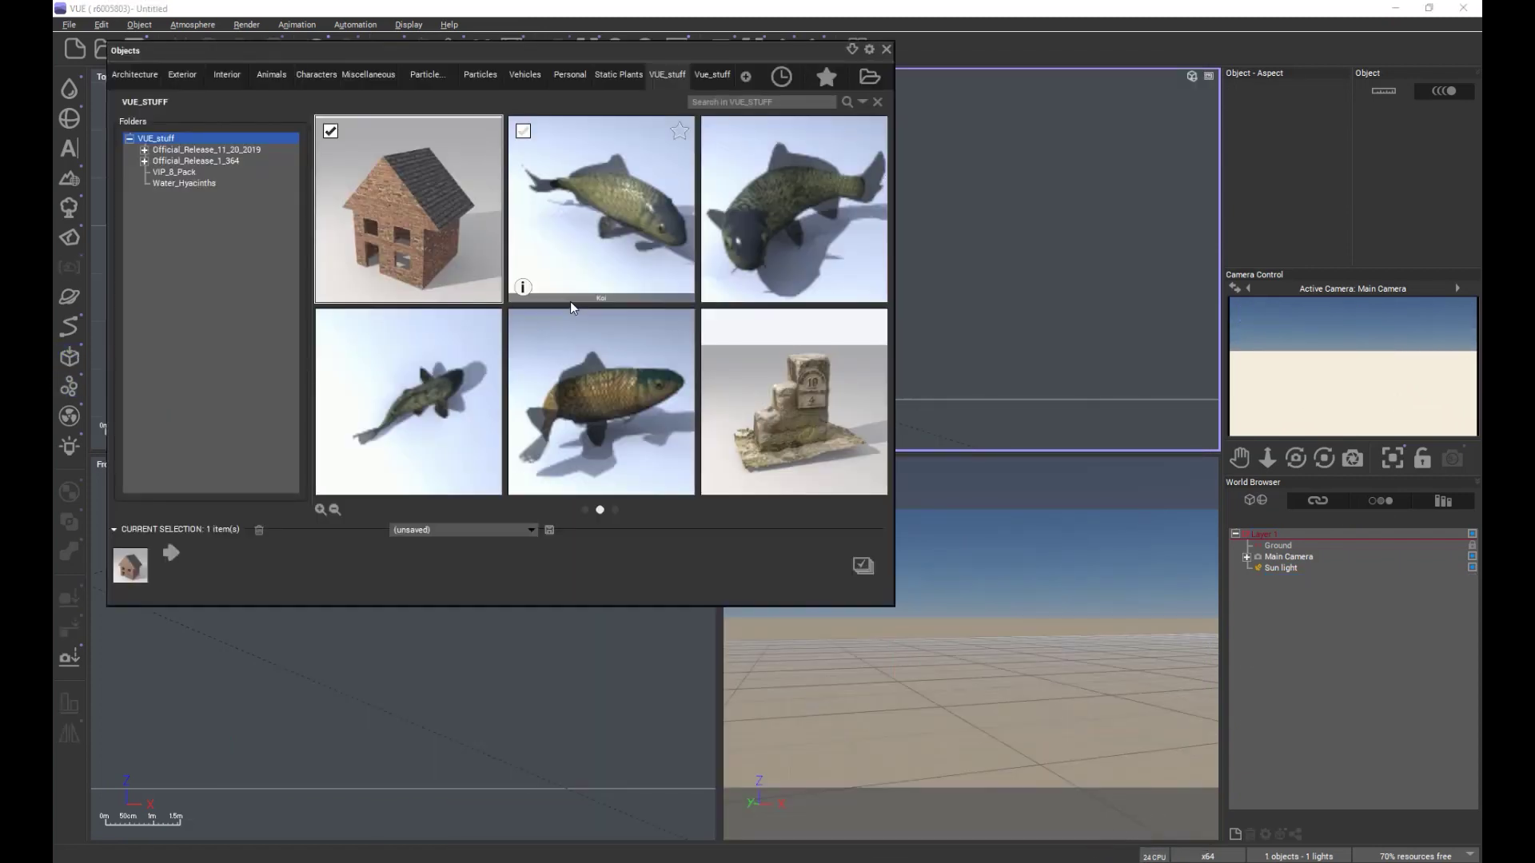
click(782, 77)
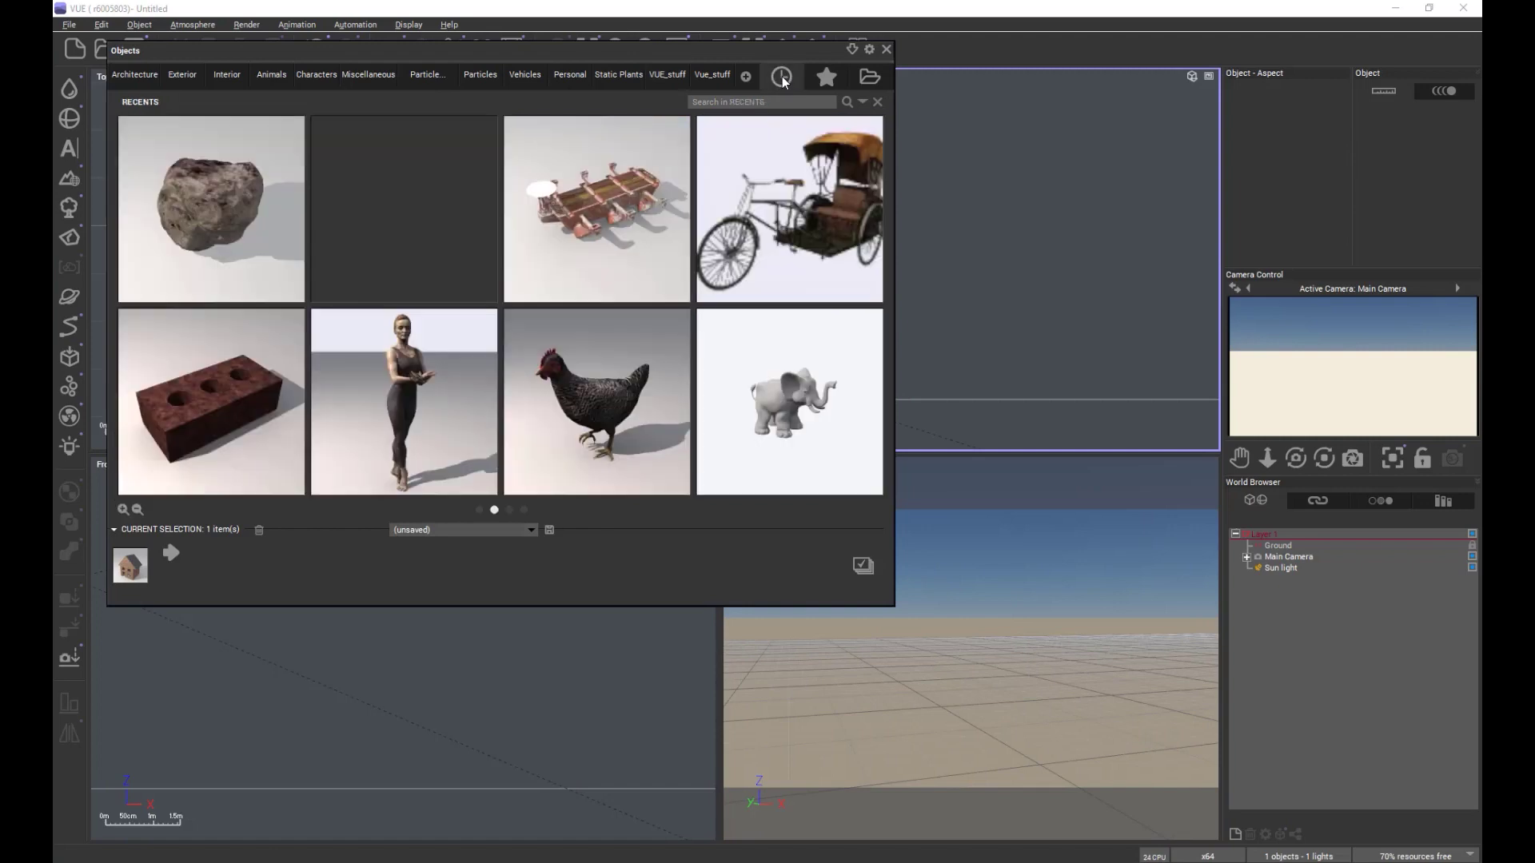
double_click(626, 194)
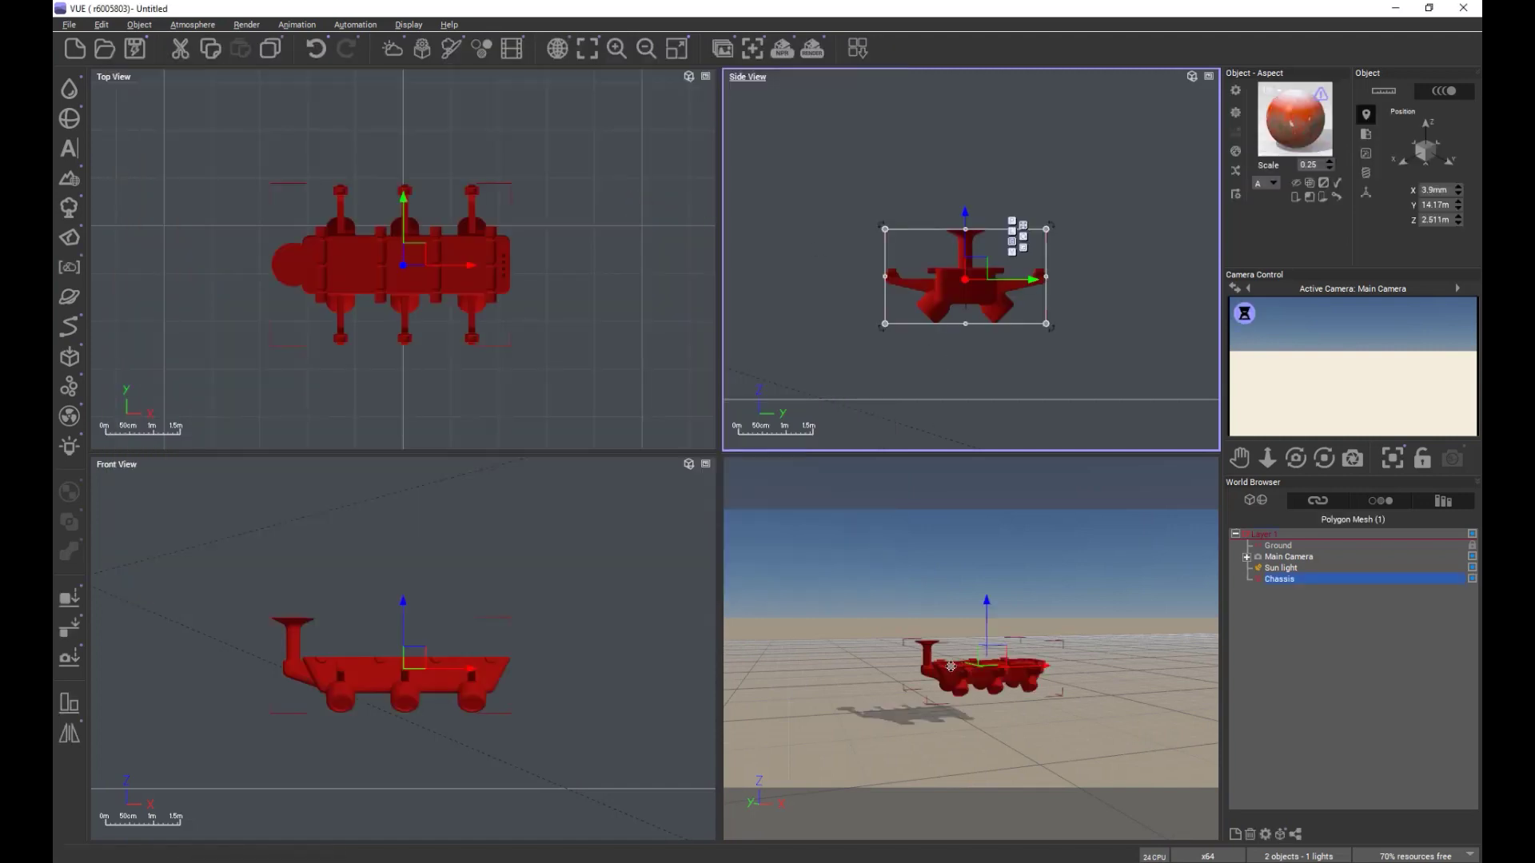
Frame the Chassis model closely from an elevated angle in the main camera view.
right_click(1007, 714)
click(976, 677)
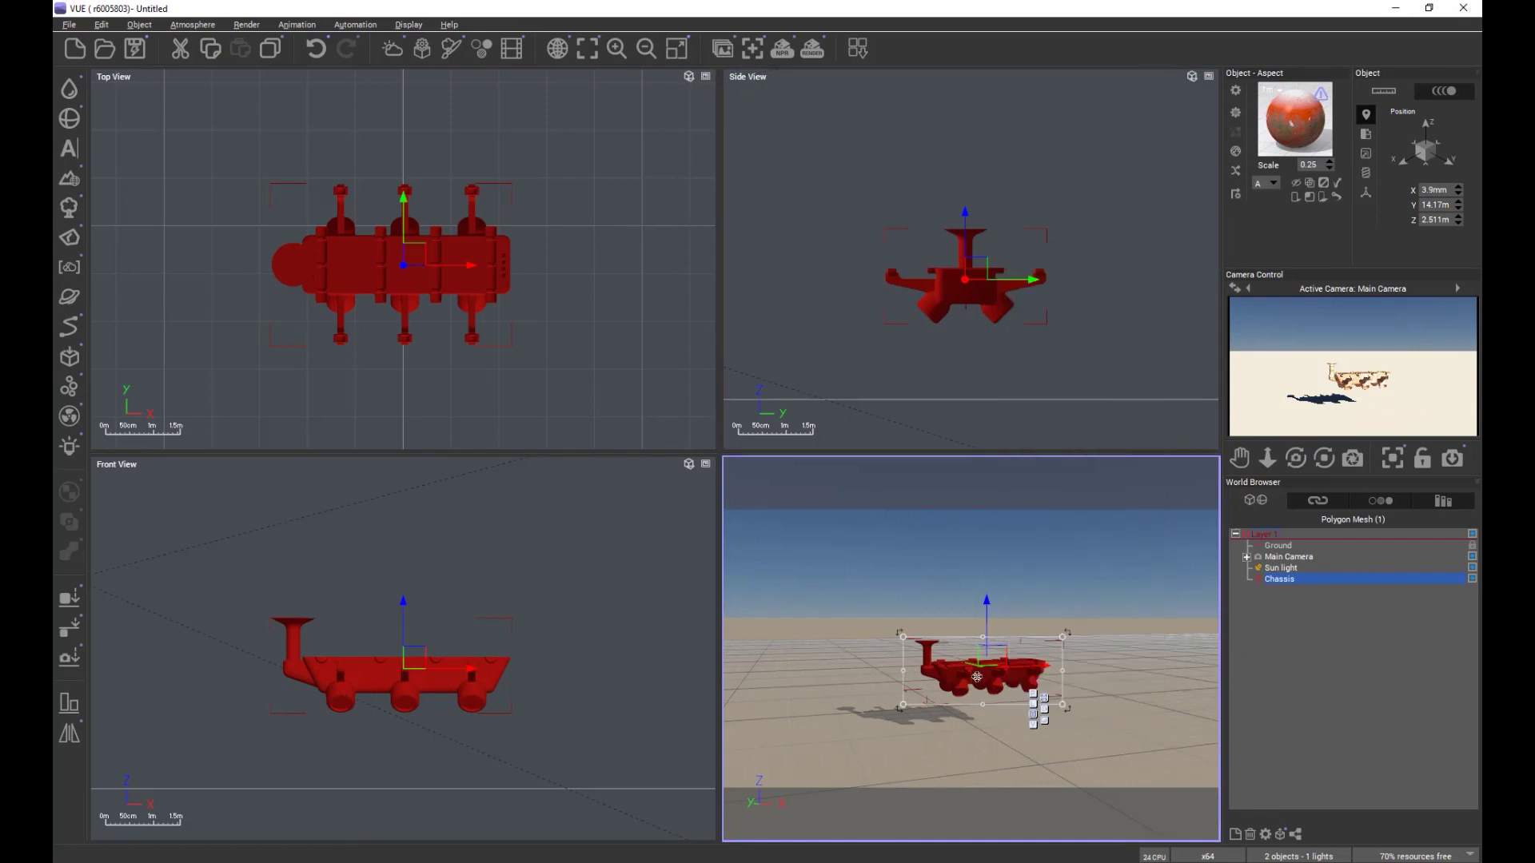
scroll(976, 677, up, 5)
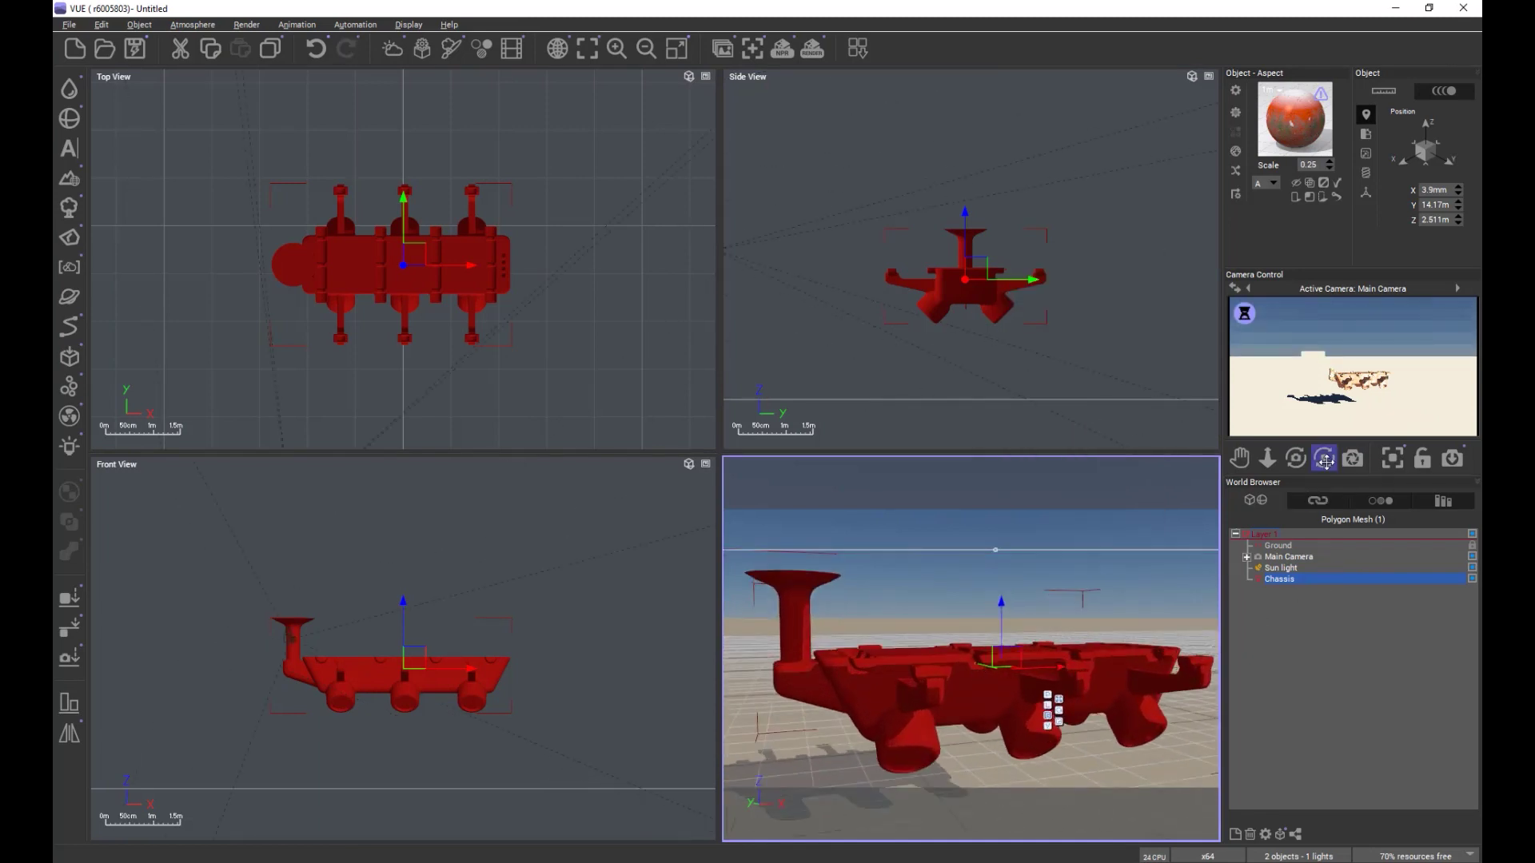
drag(1325, 461, 1299, 473)
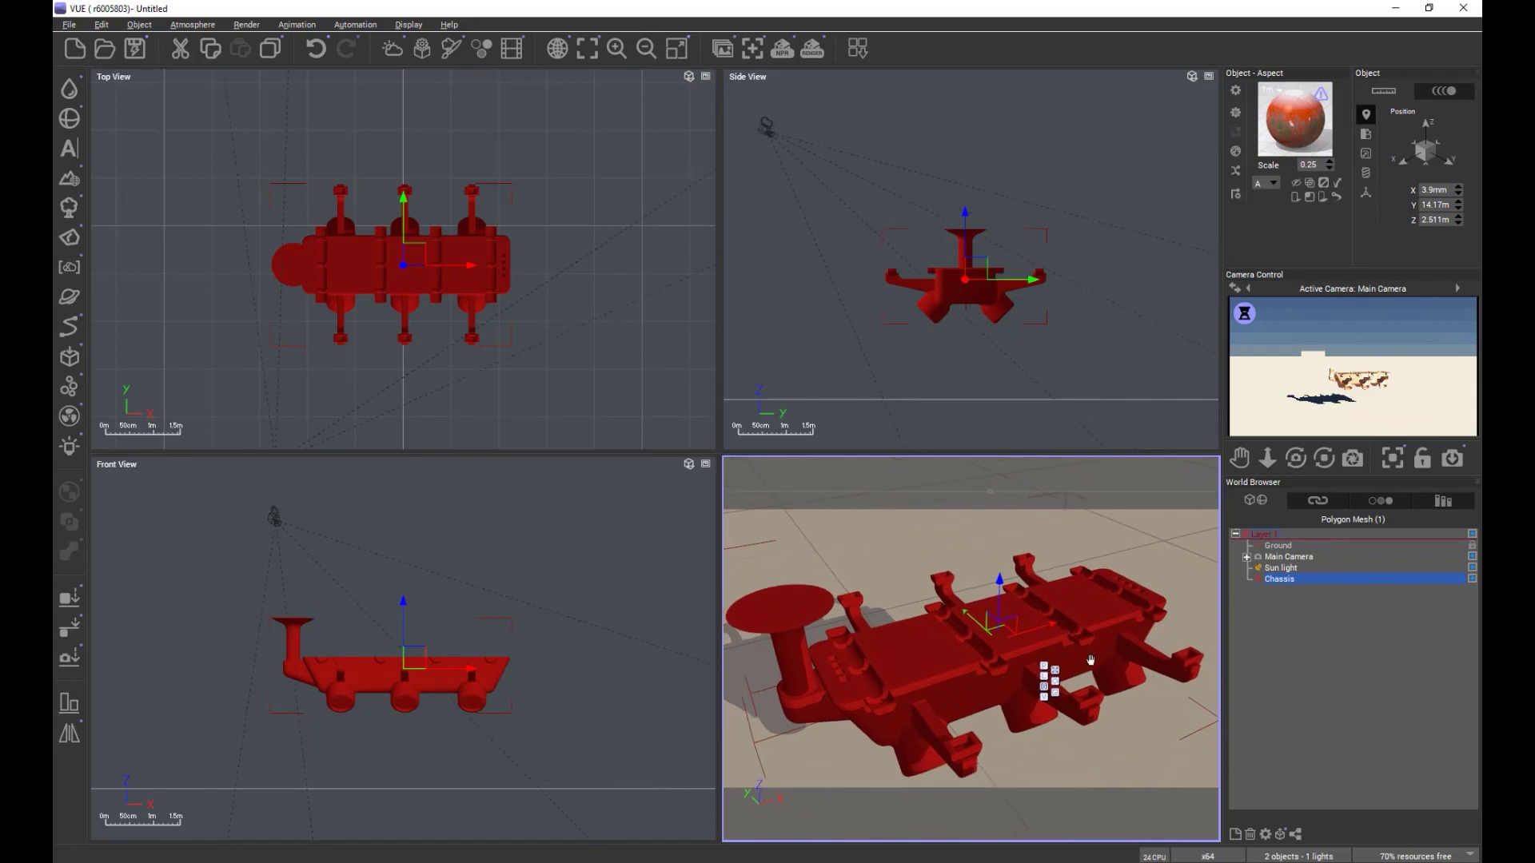
Render the Chassis from the main camera, accept the post-render options and close the render display.
right_drag(1092, 660, 1093, 639)
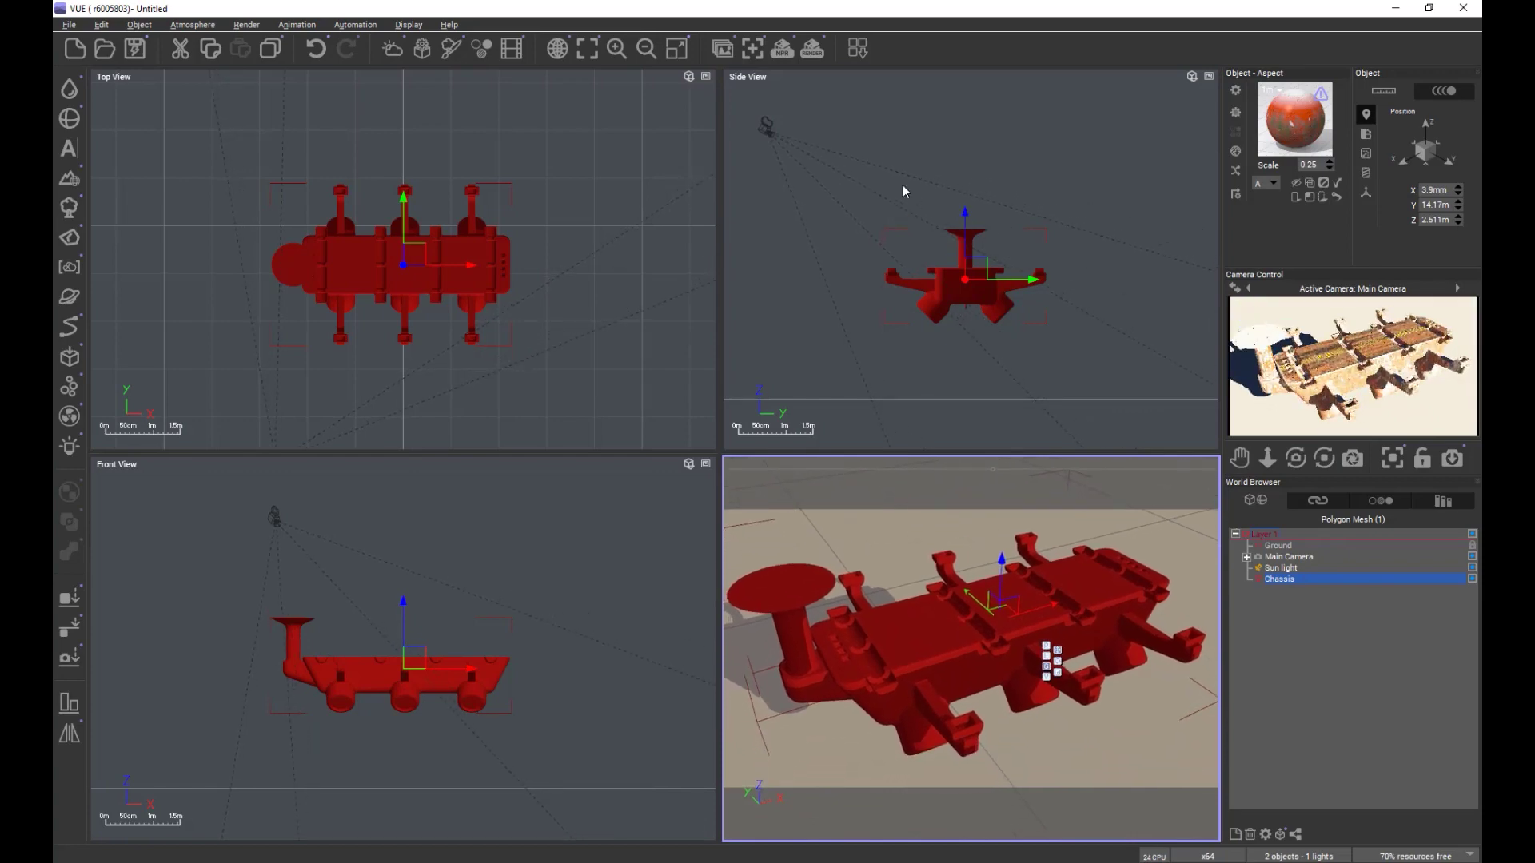
click(808, 51)
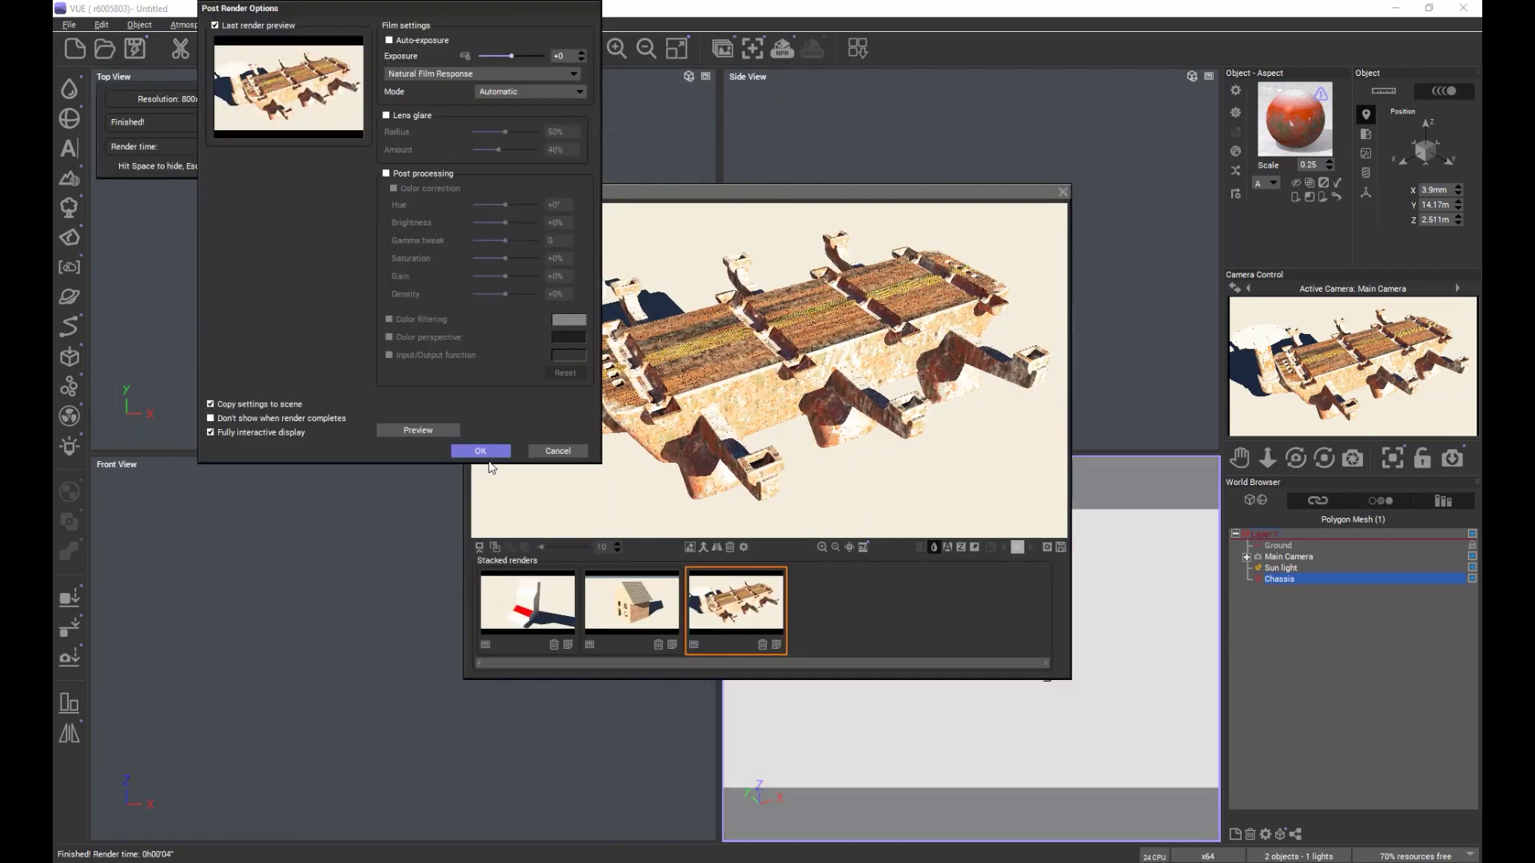
click(479, 452)
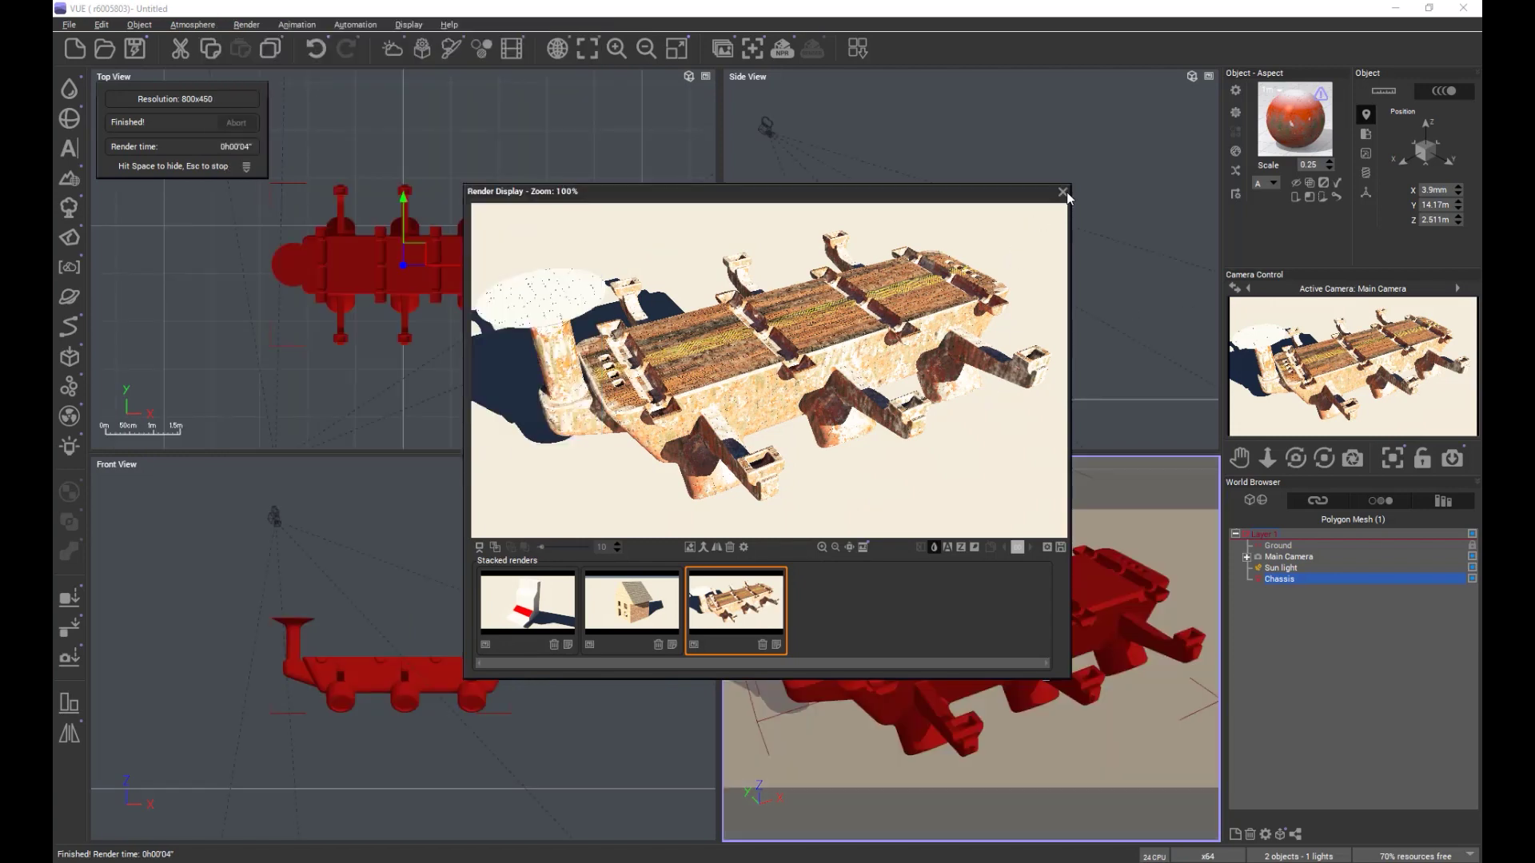
click(1062, 192)
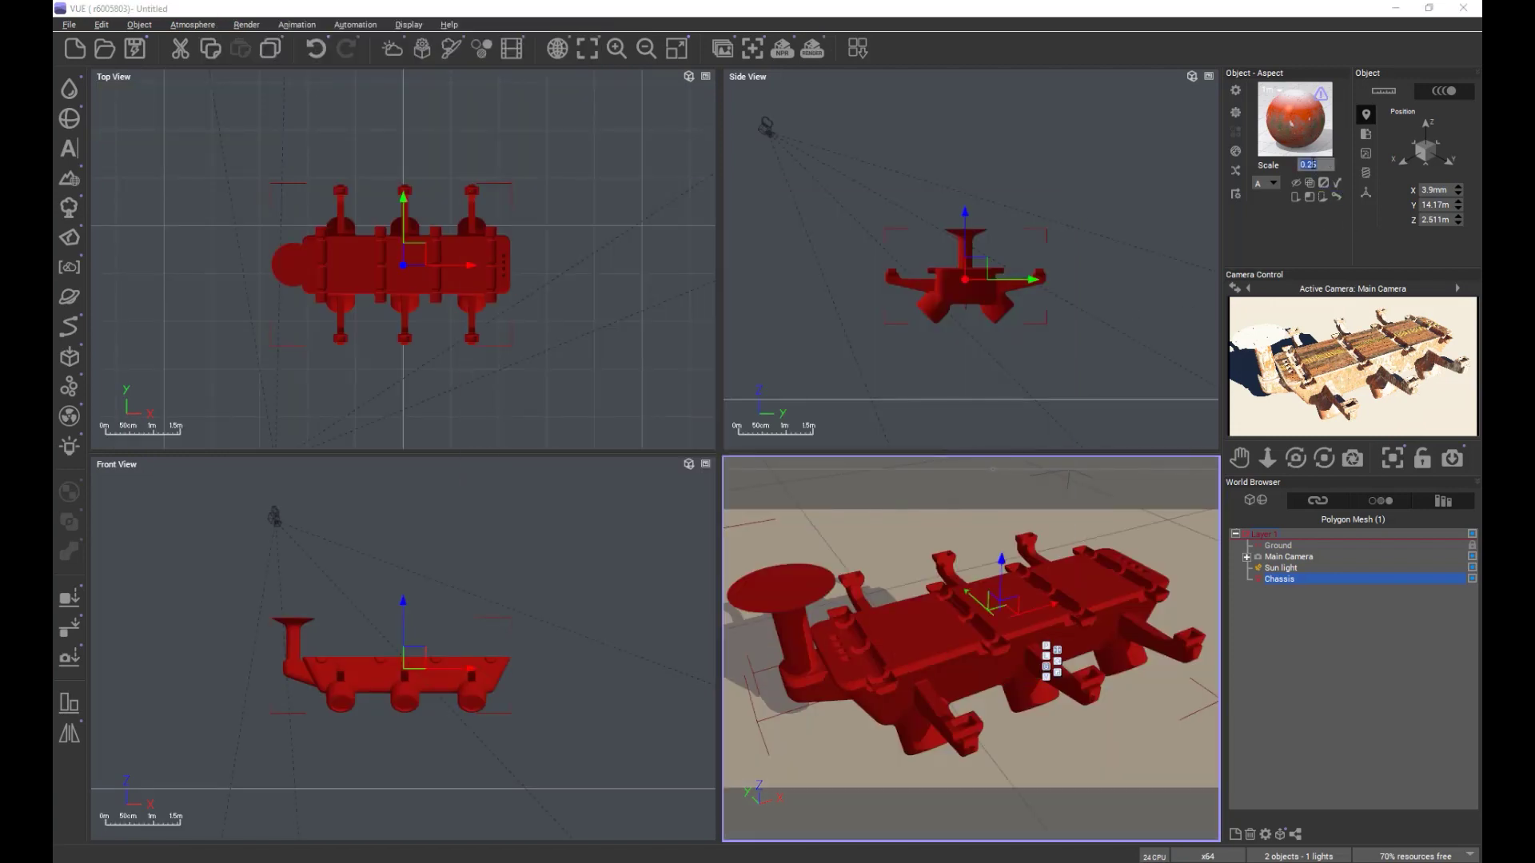
Set the Chassis material's scale to 1, deselect the model and render the scene again.
key(Return)
click(1316, 760)
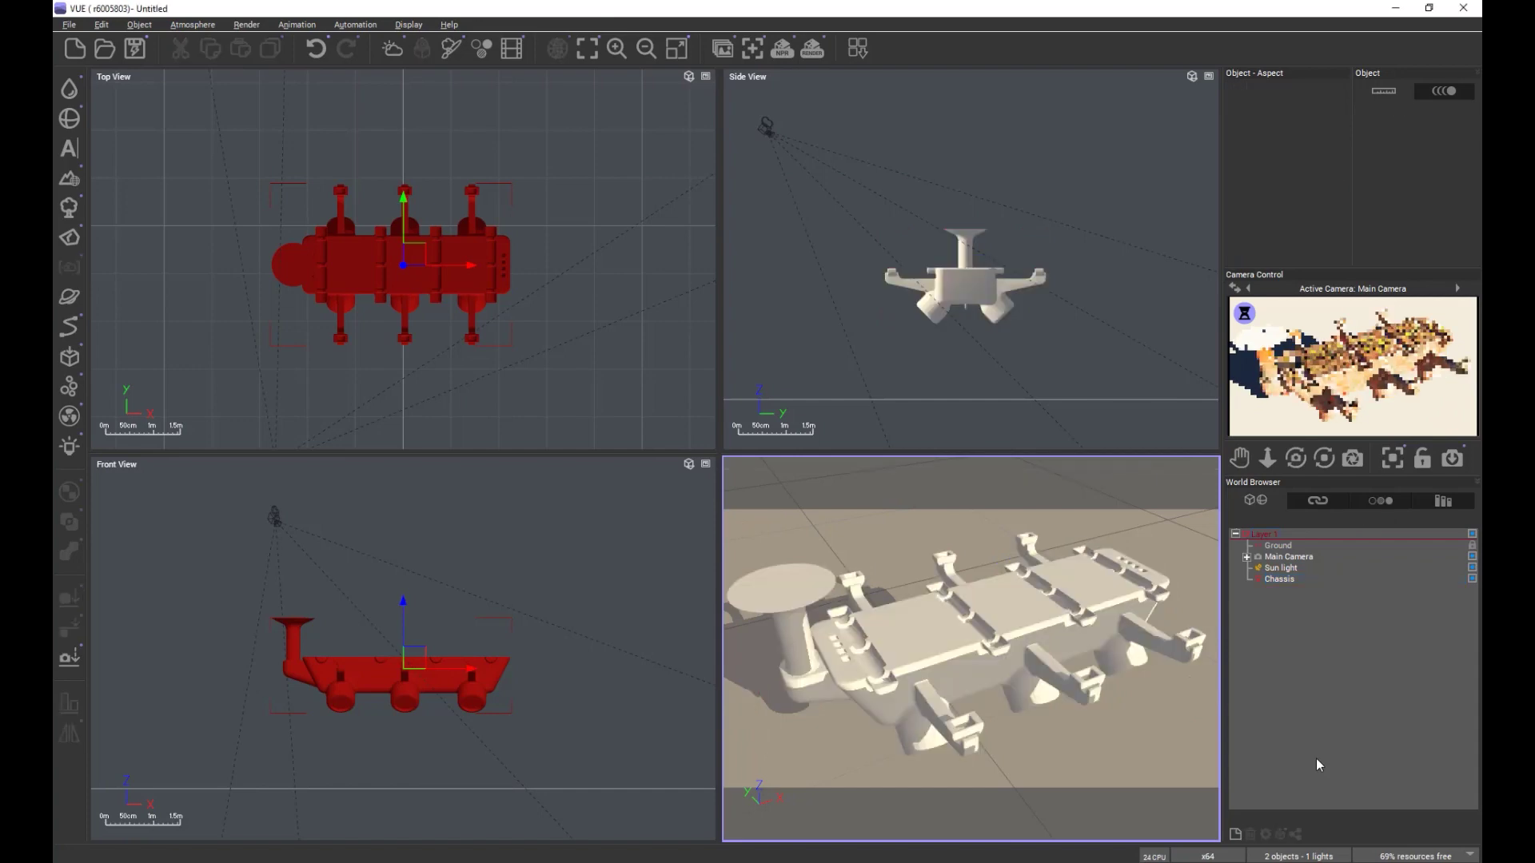
click(812, 48)
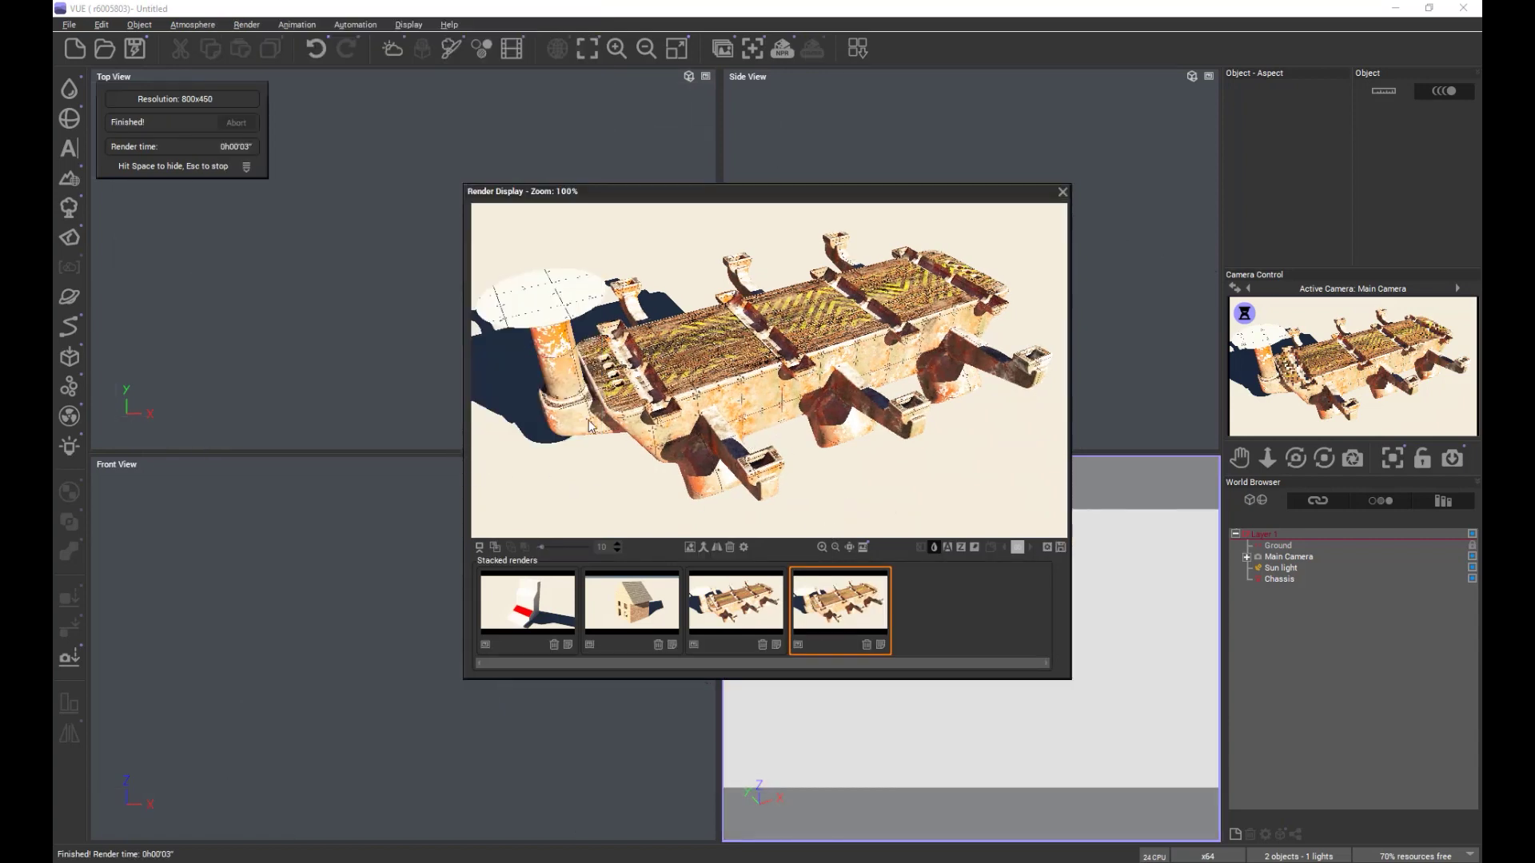
Enable auto-exposure in the new Chassis render's post-render options, apply it and close the render display.
click(1047, 547)
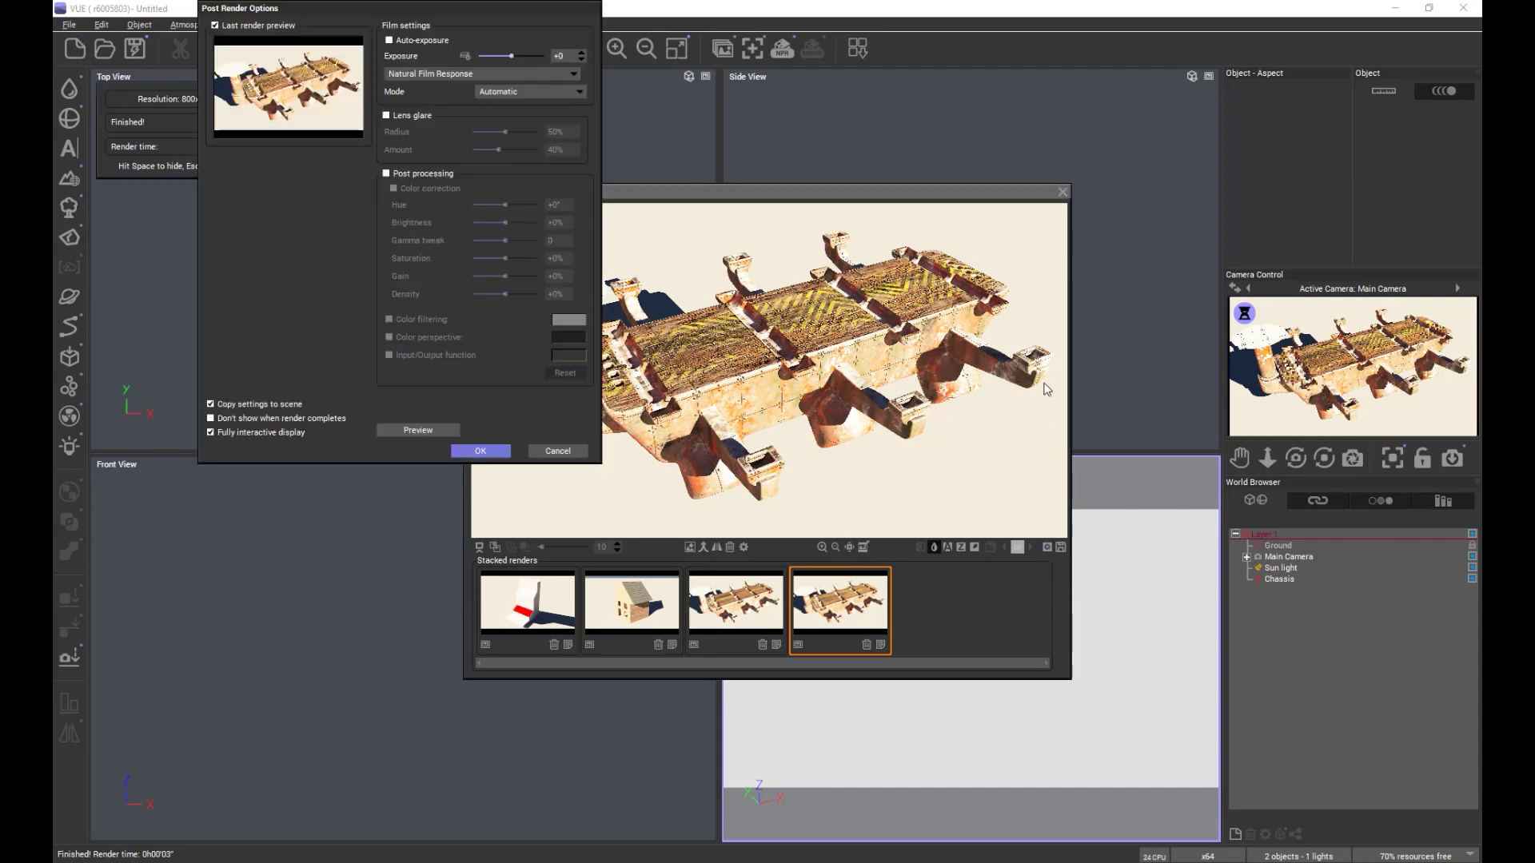
click(395, 38)
click(480, 451)
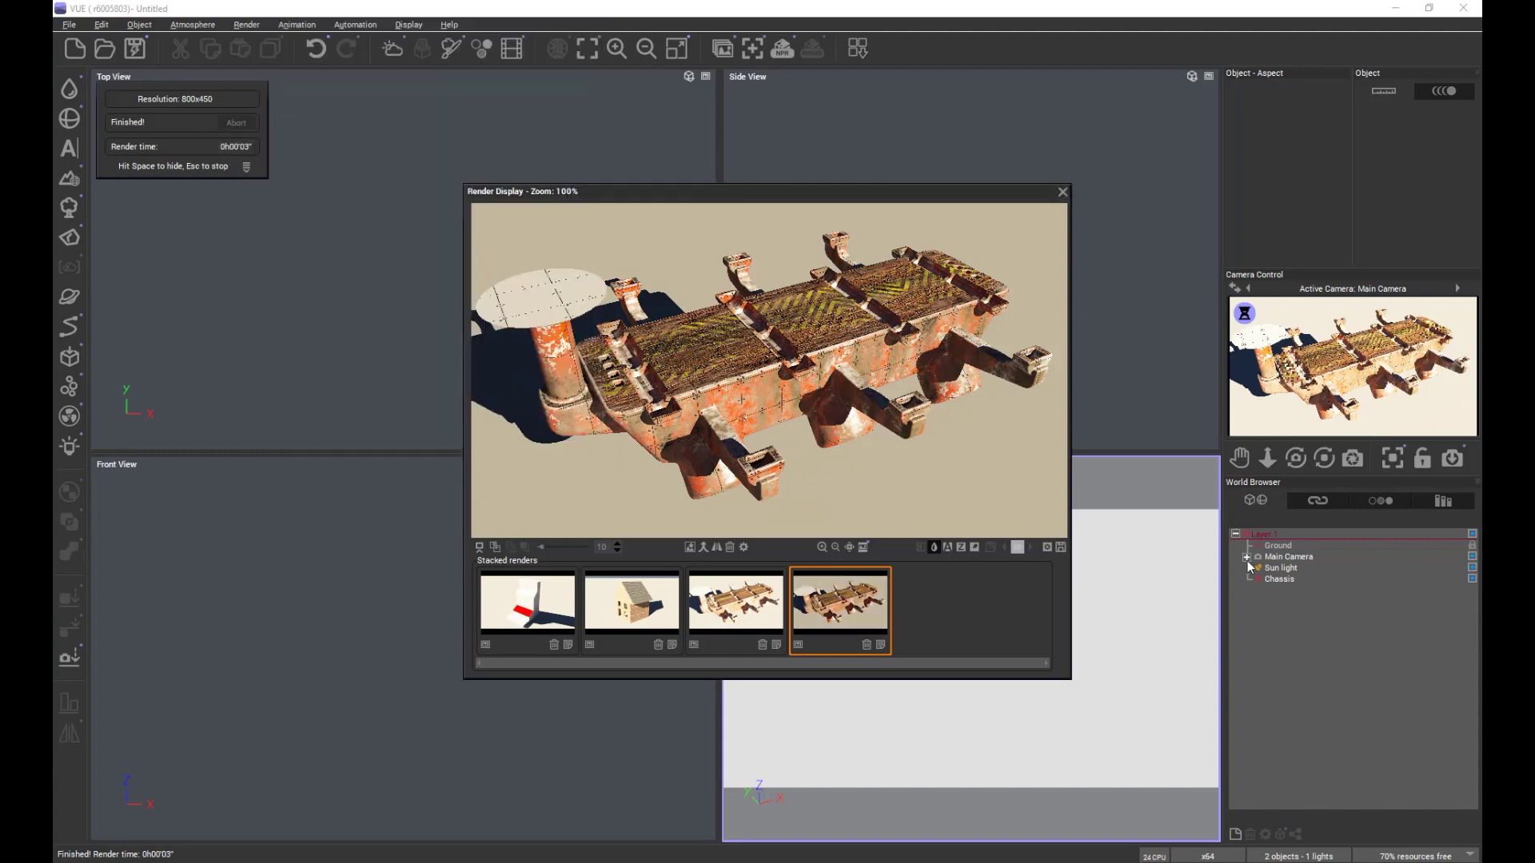
click(1063, 192)
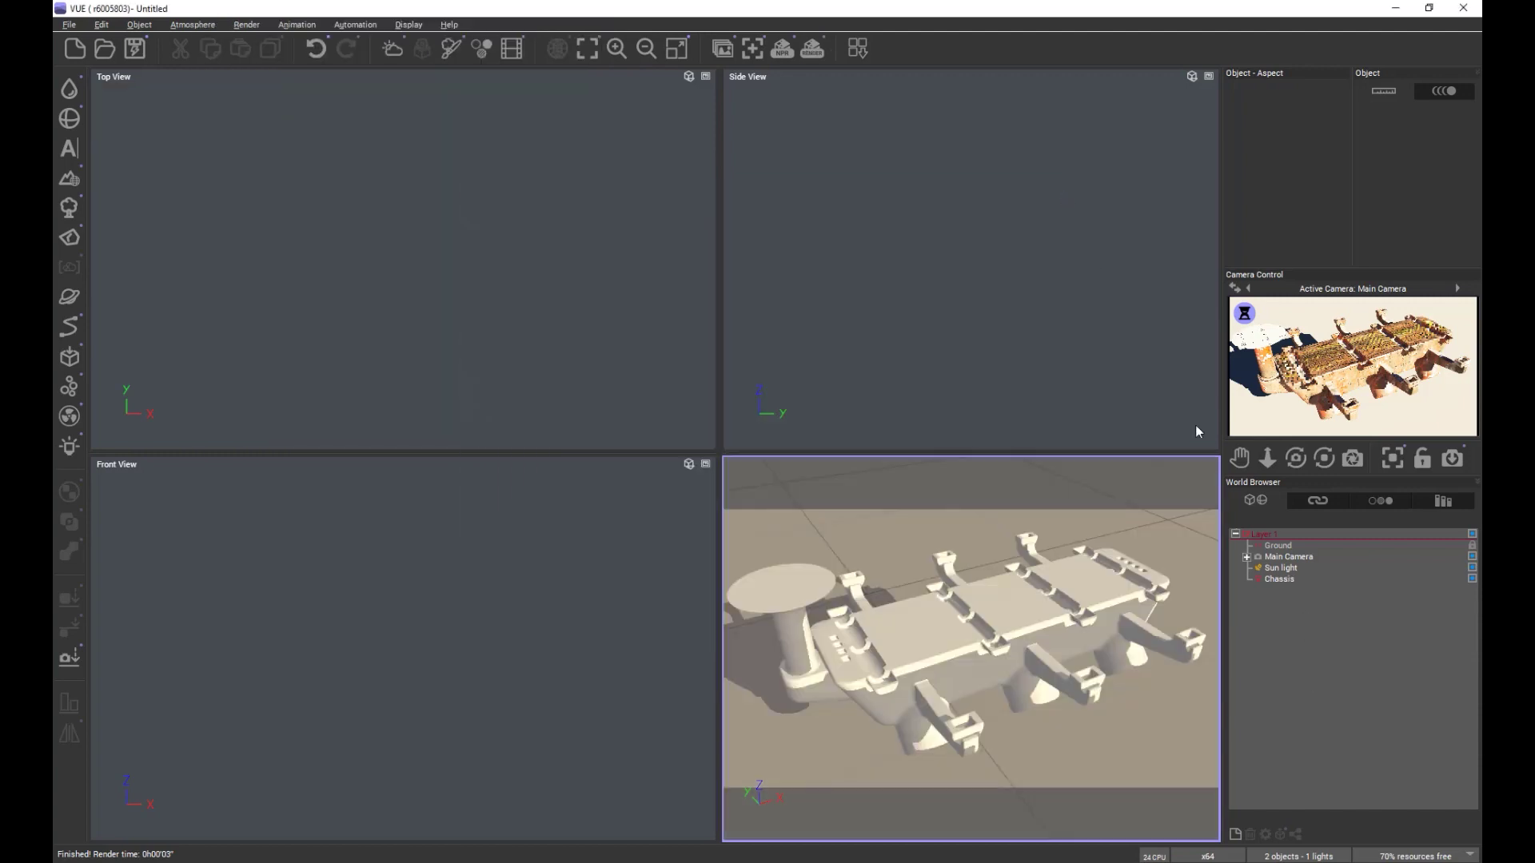
Open the Chassis material, examine the Orange layer's presence and the Yellow and black layer's picture and presence constraints, and close the editor.
click(1306, 580)
right_click(1310, 119)
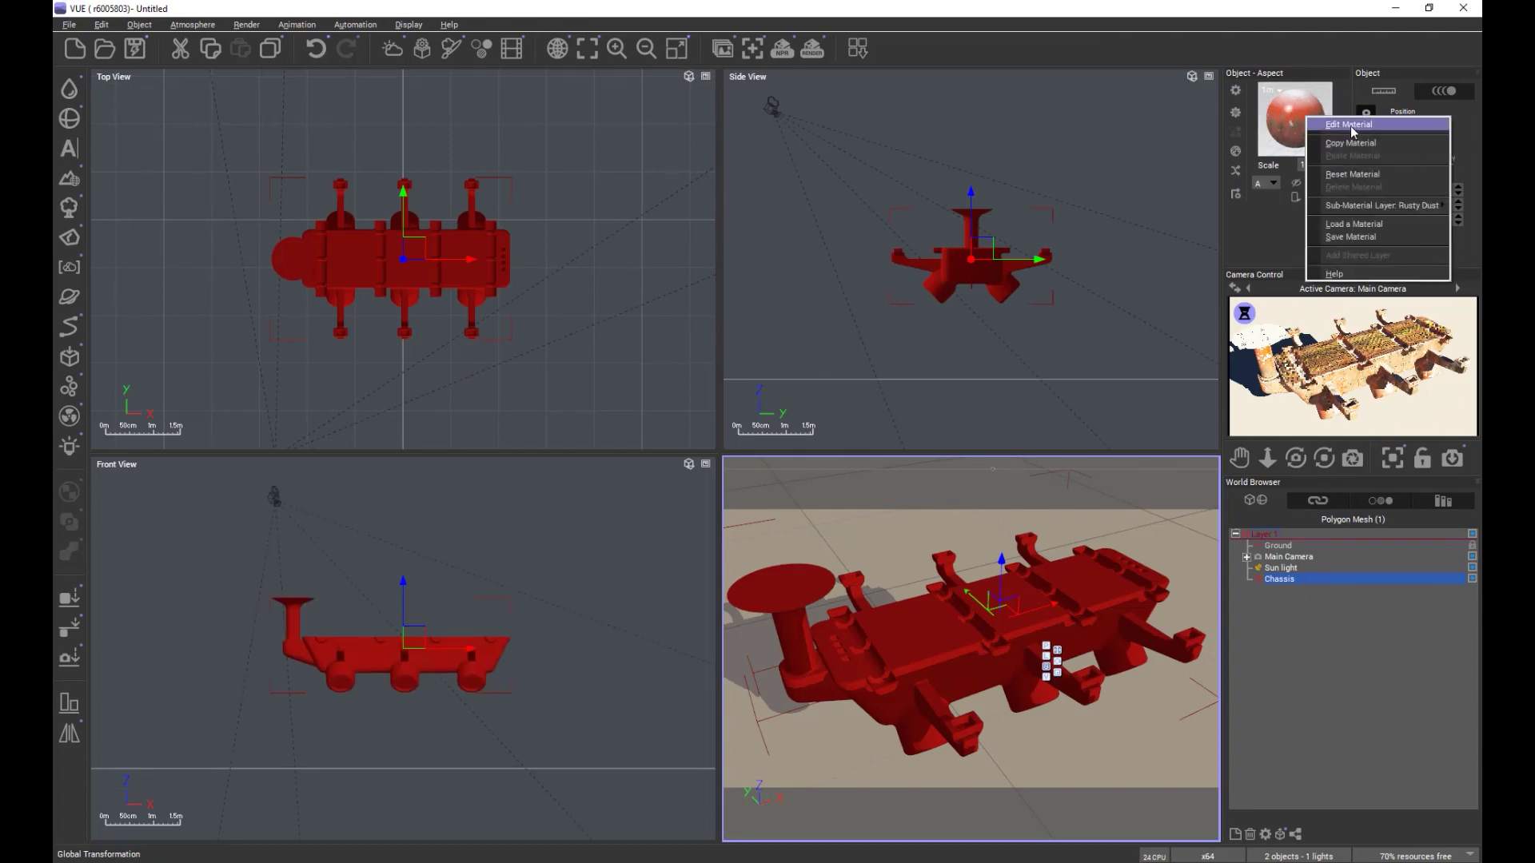
click(1355, 131)
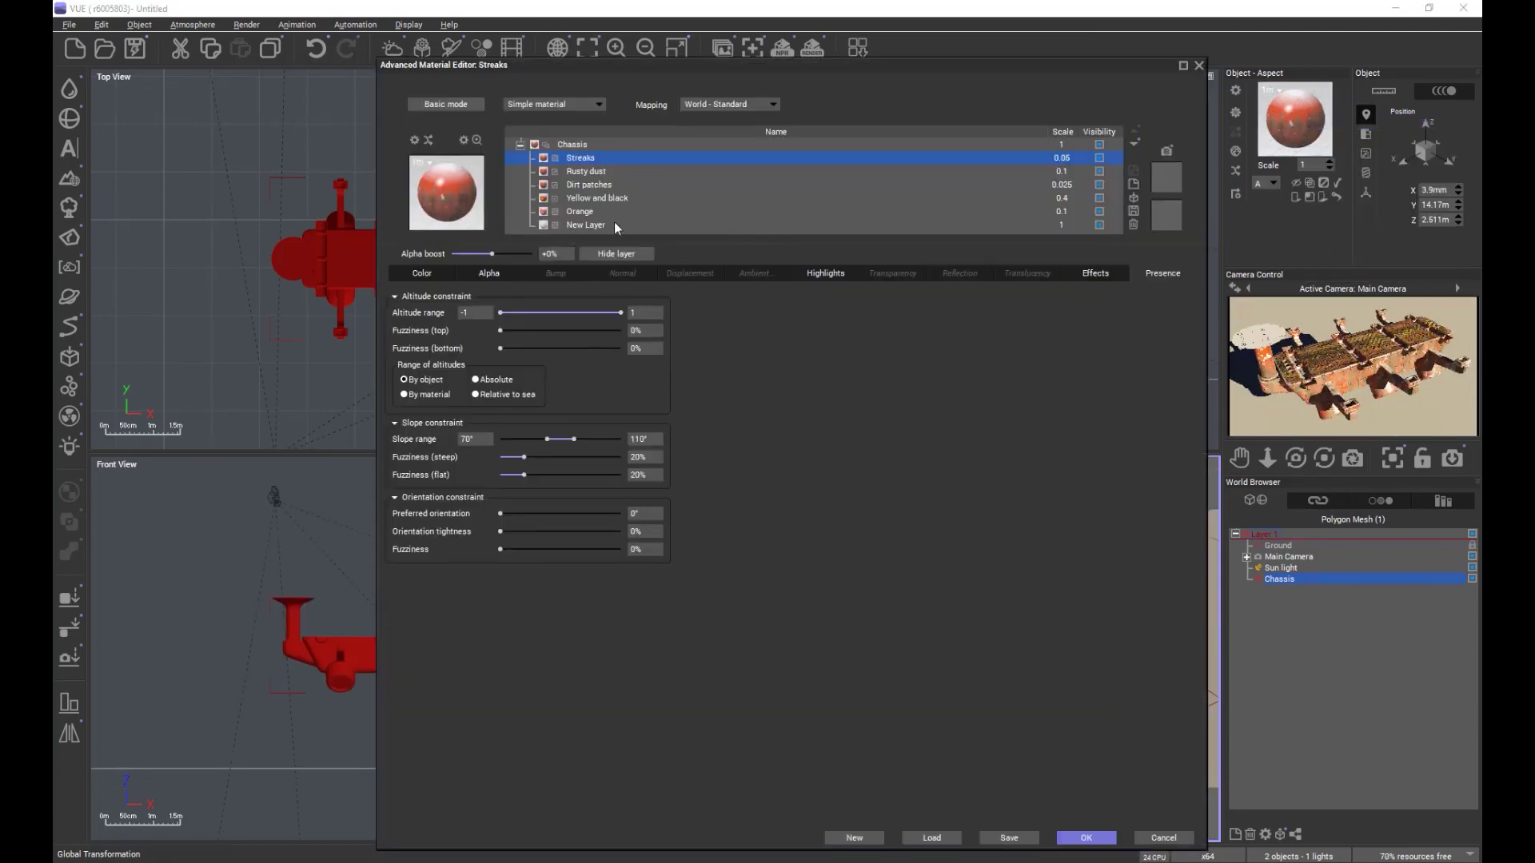
click(579, 211)
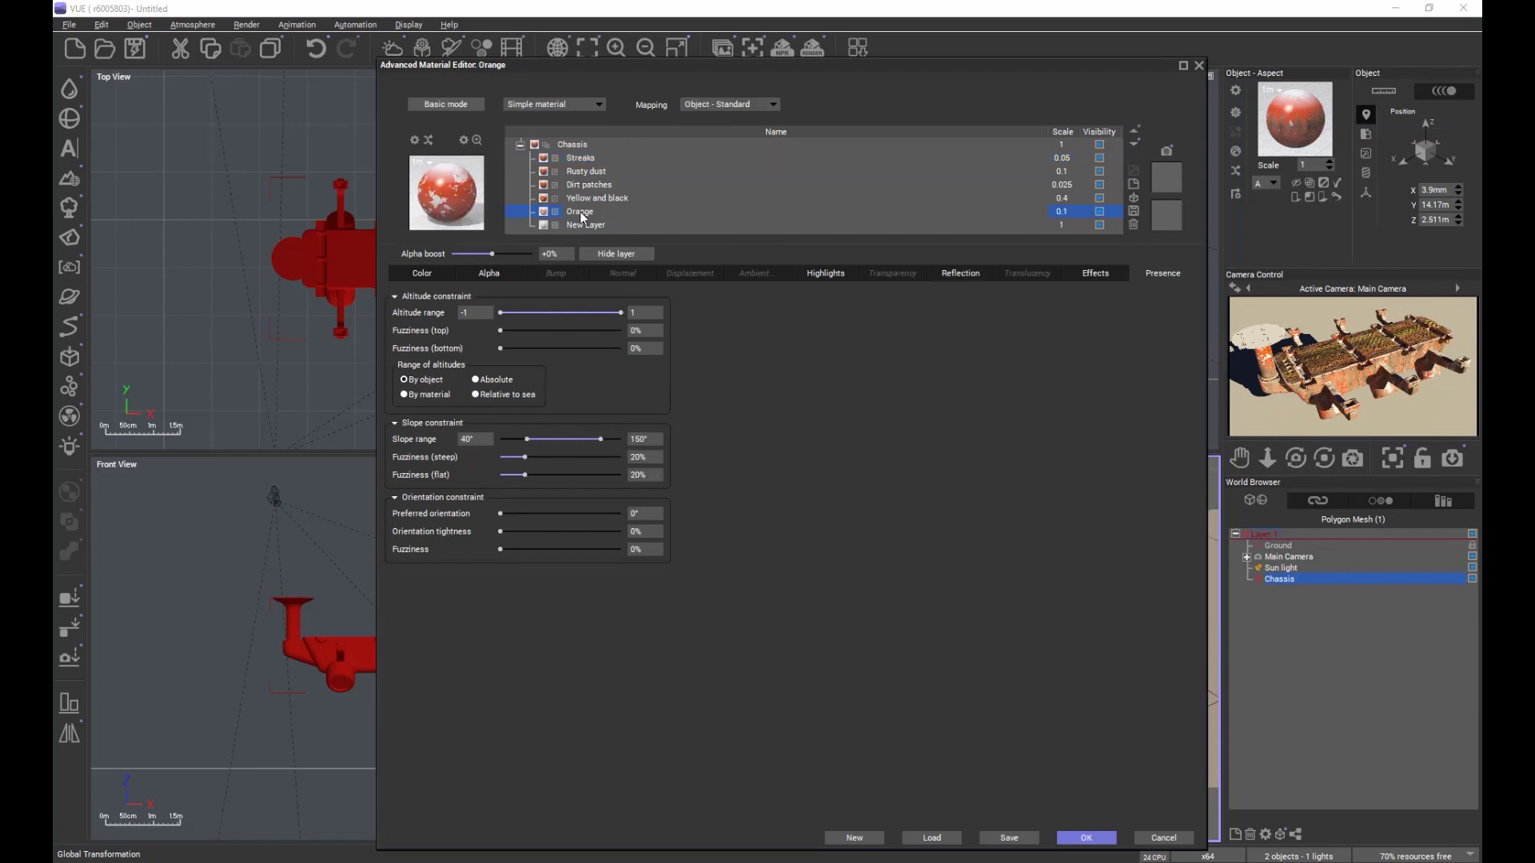
click(583, 197)
click(433, 275)
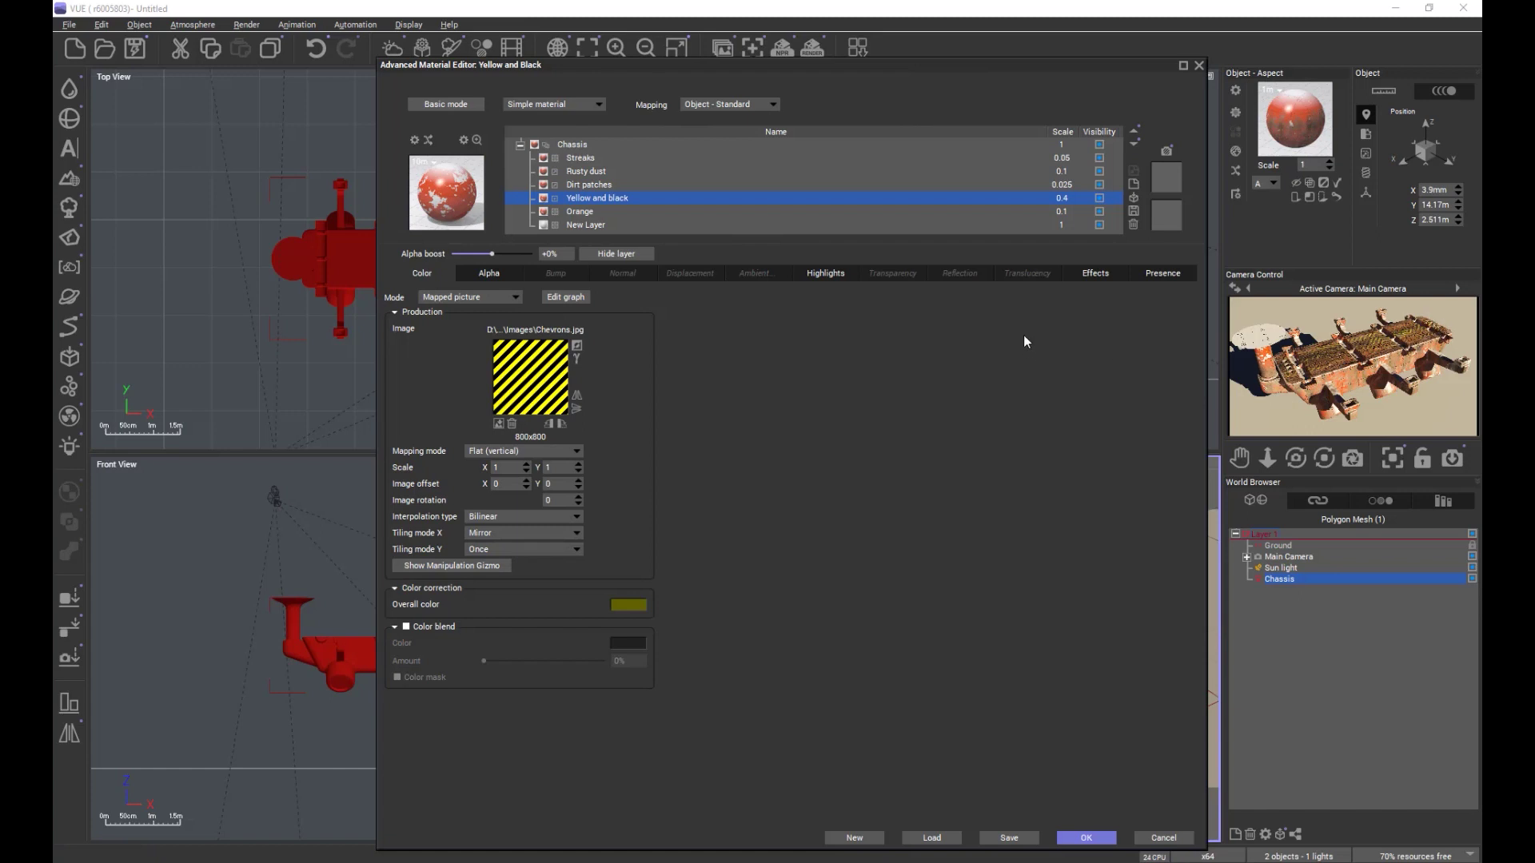
click(1157, 274)
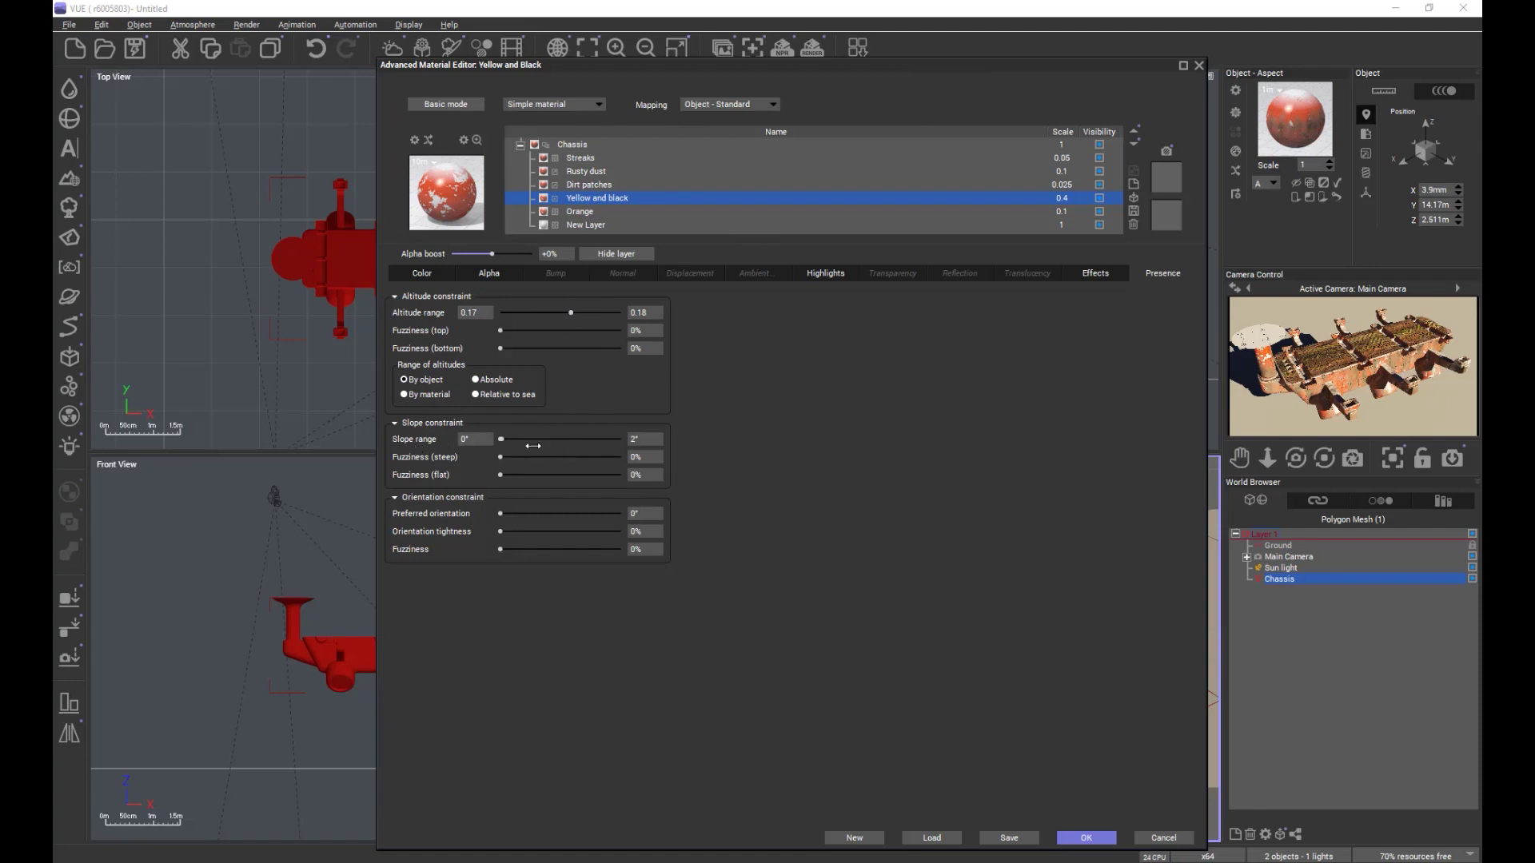
drag(501, 440, 495, 441)
click(1087, 837)
Delete the Chassis and open the Rock.fsvue scene without saving the current one.
click(1372, 654)
click(1291, 577)
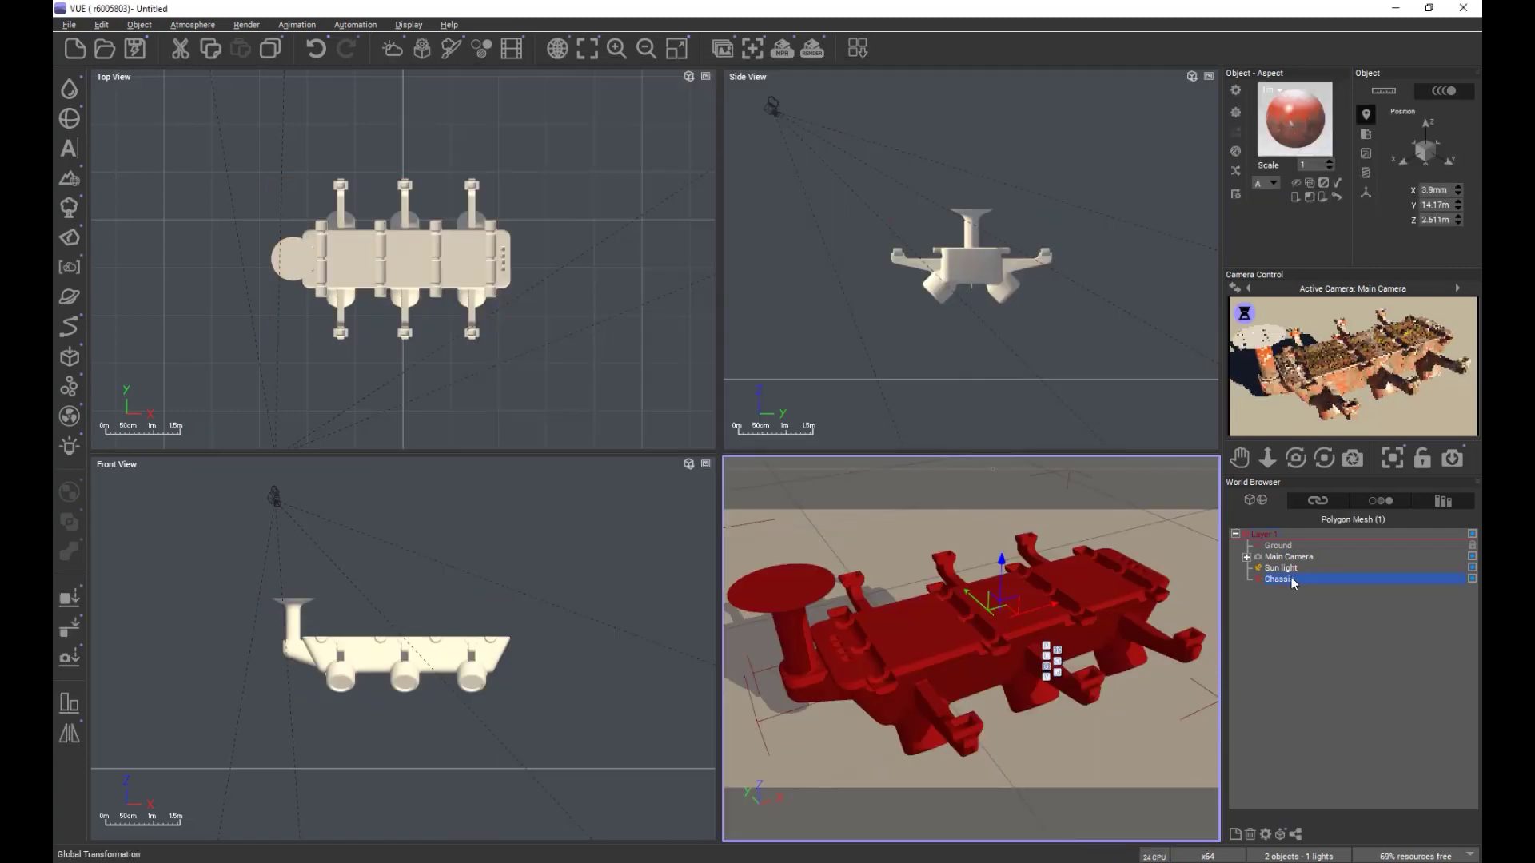
key(Delete)
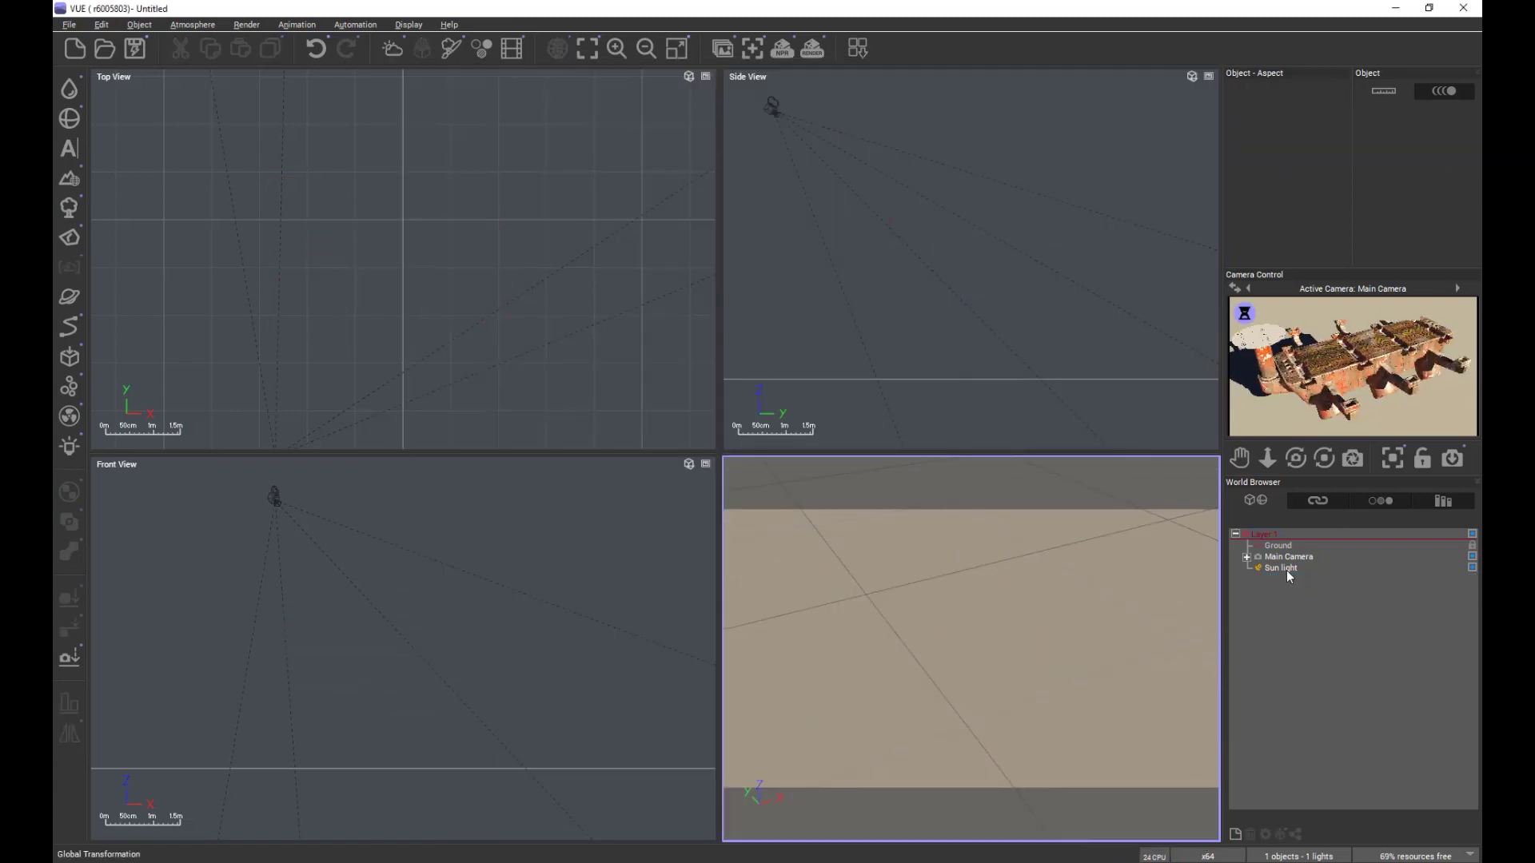
click(104, 48)
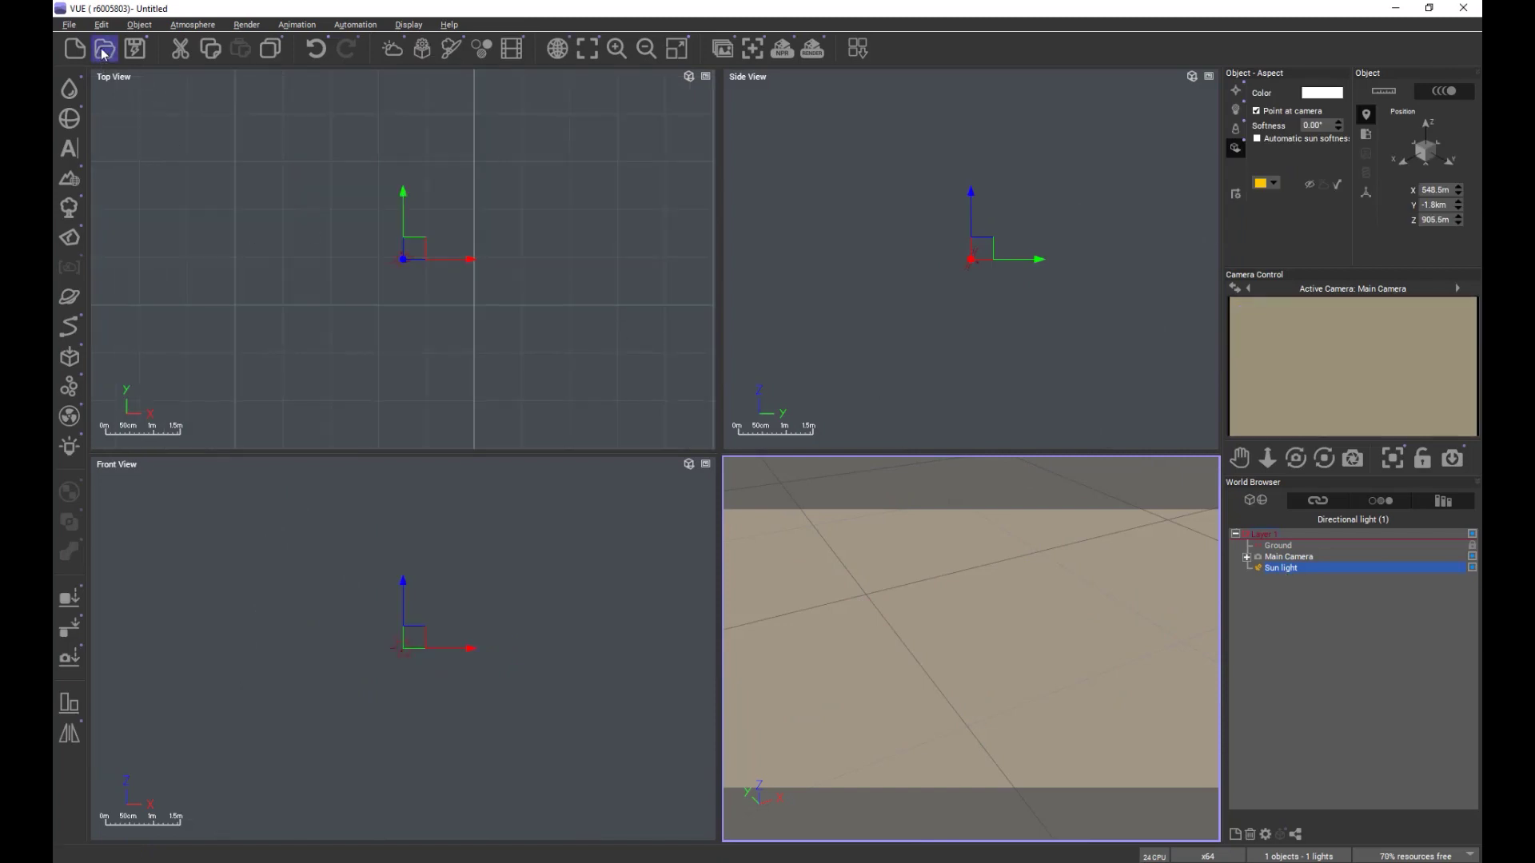
double_click(281, 248)
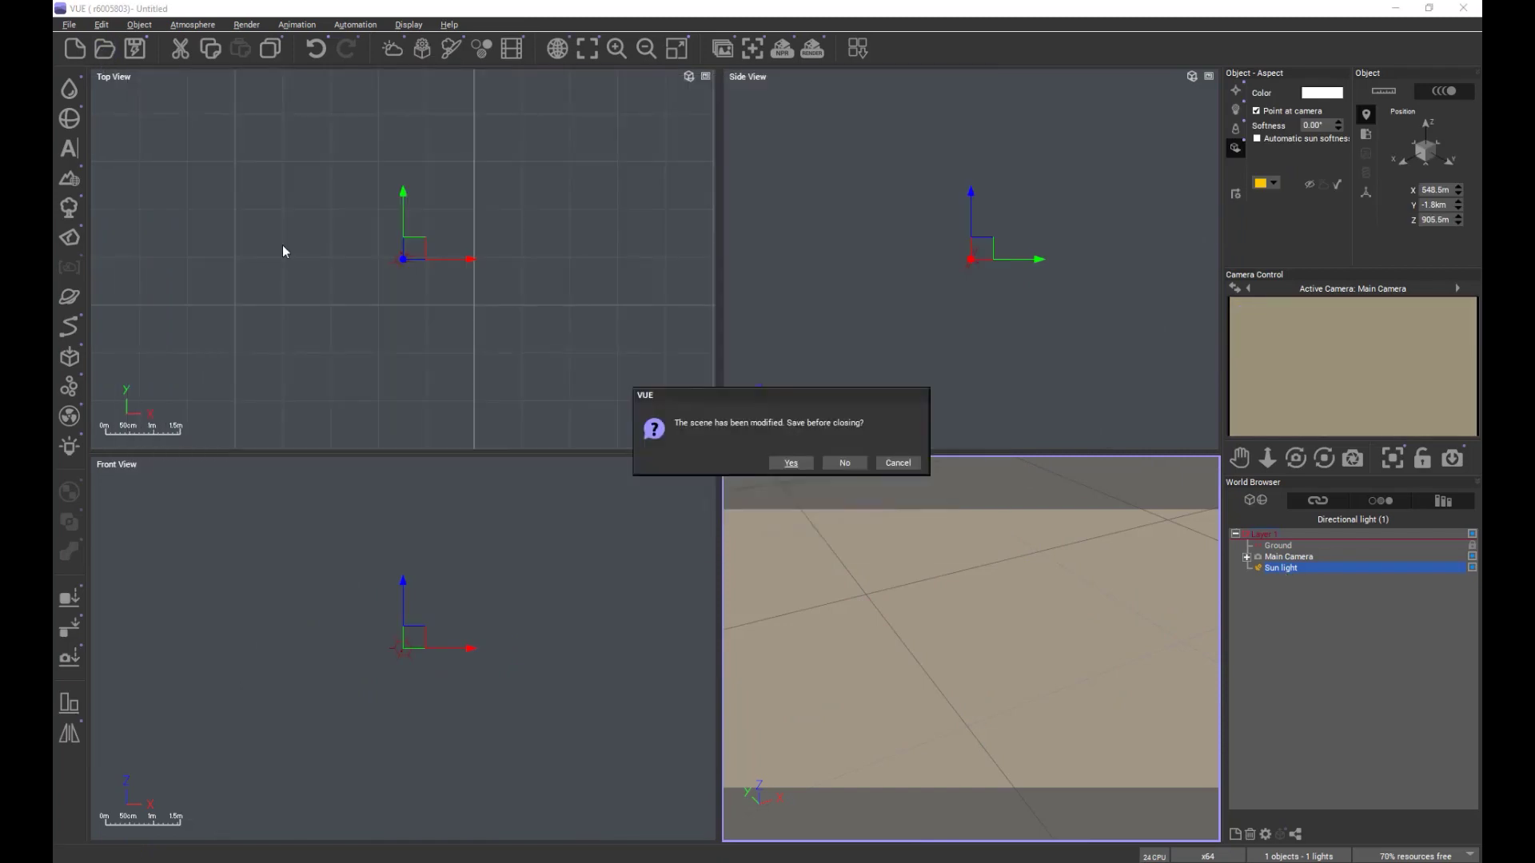
click(845, 462)
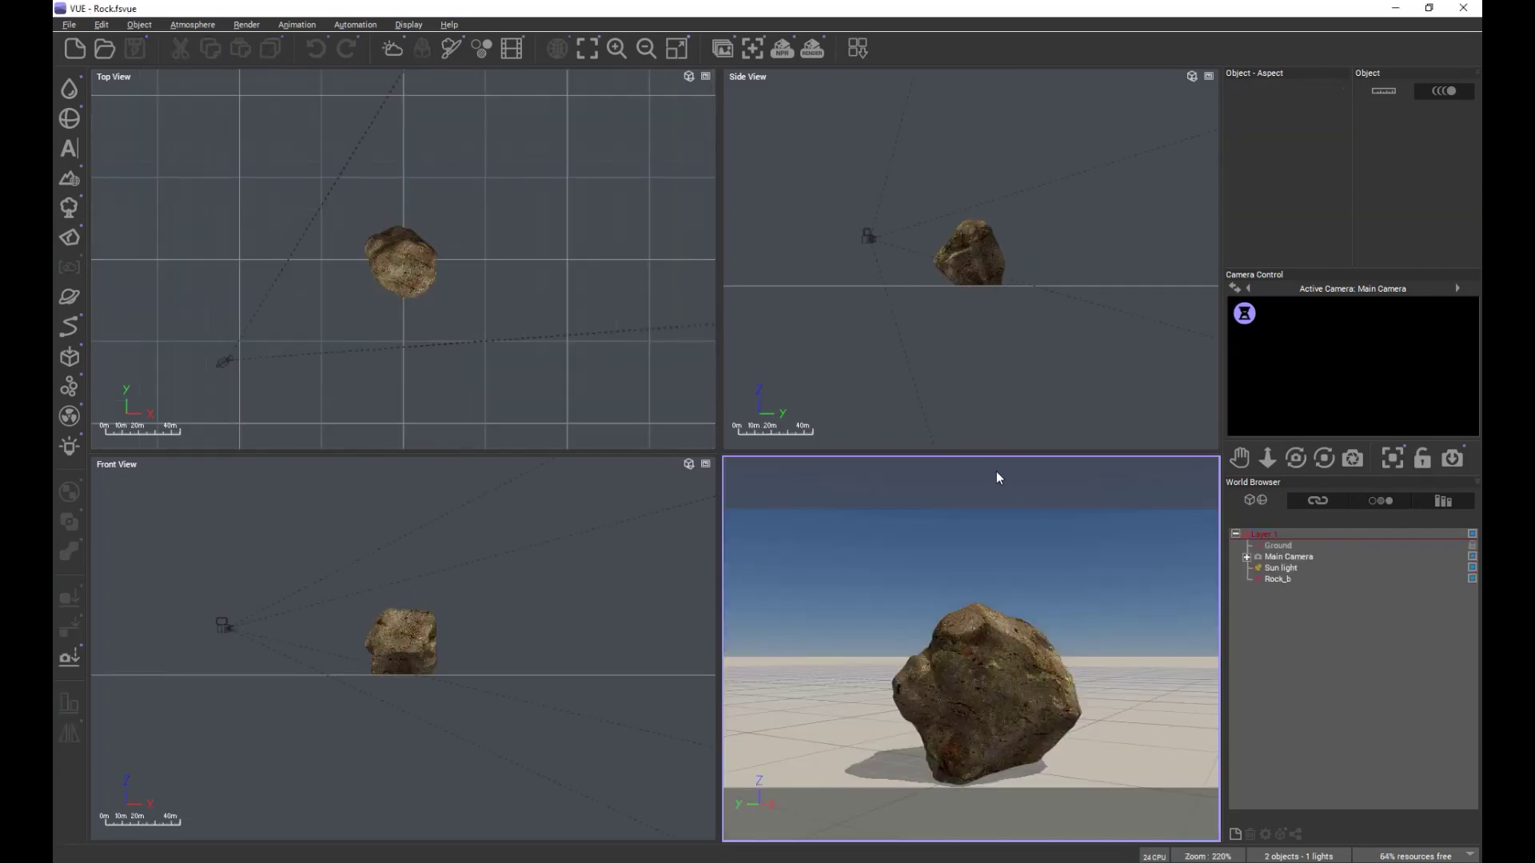
Render the rock scene to screen at Preview quality and 800x450 resolution, accept the post-render options and close the render display.
click(418, 297)
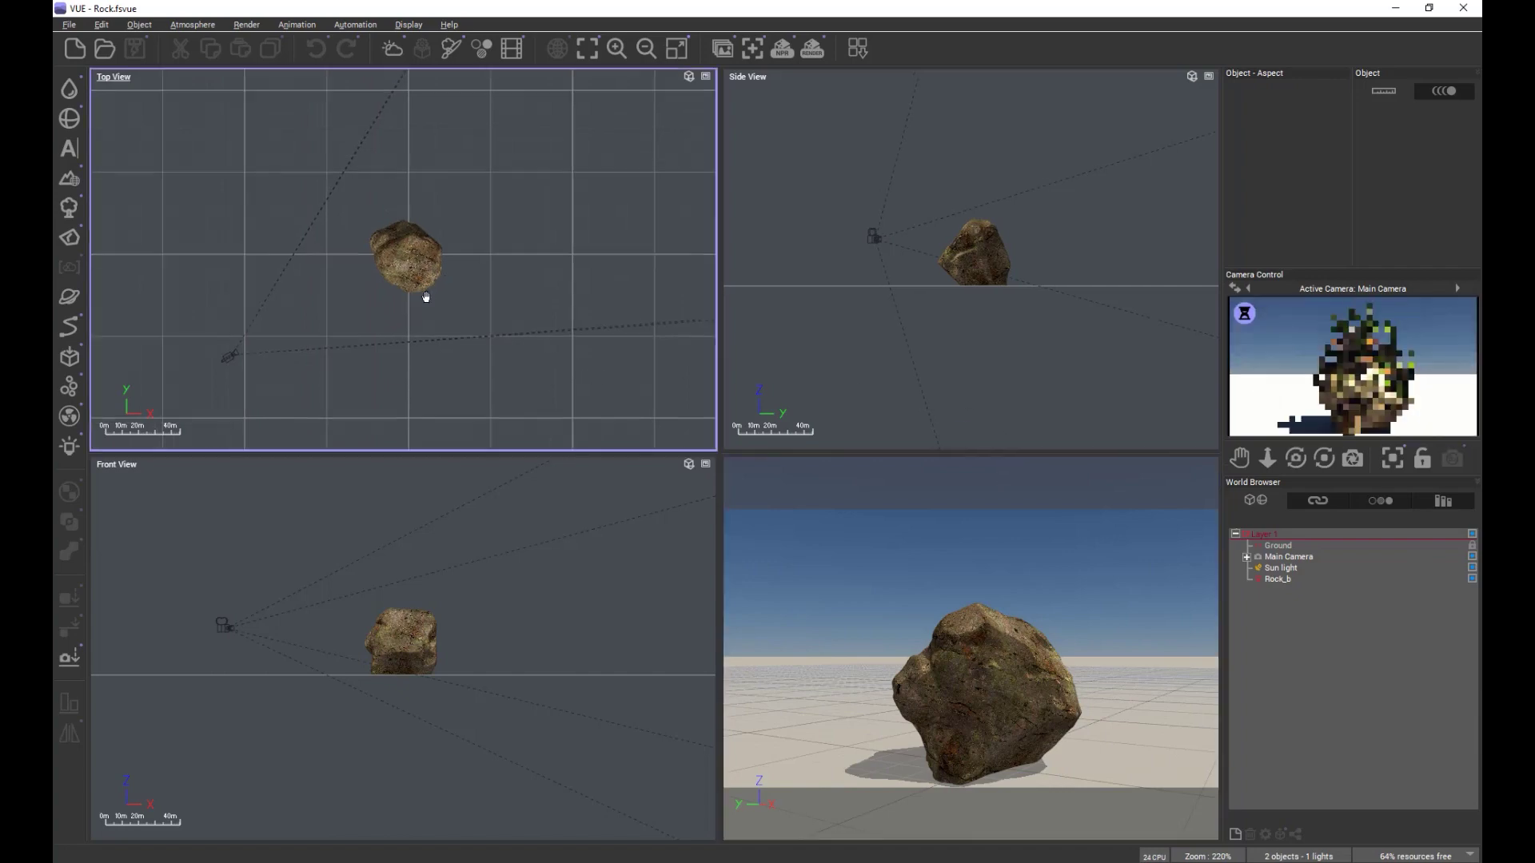
scroll(424, 256, up, 2)
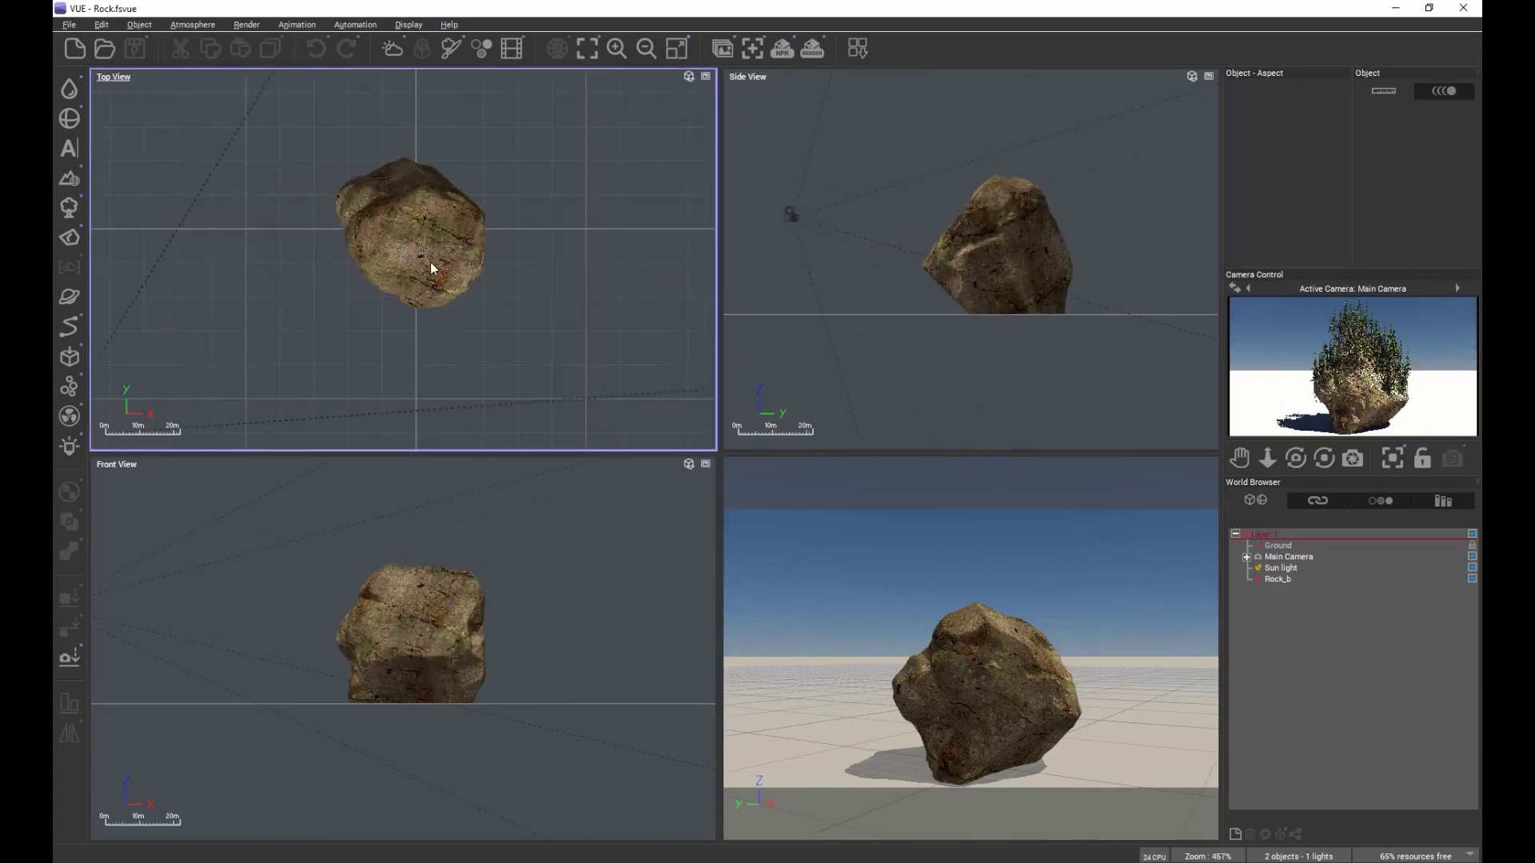
scroll(430, 262, up, 2)
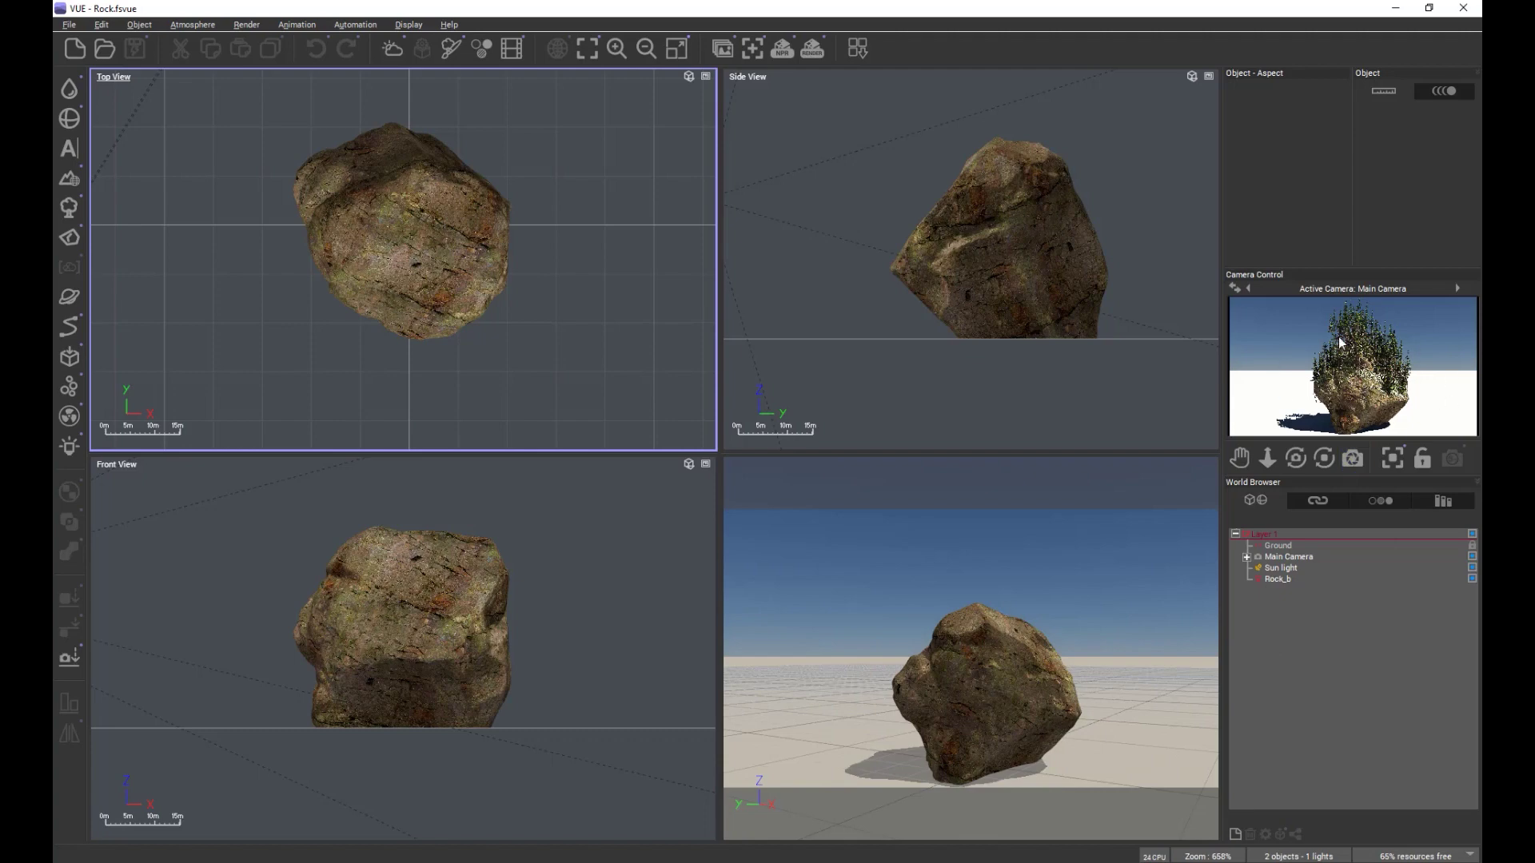
click(812, 48)
click(444, 151)
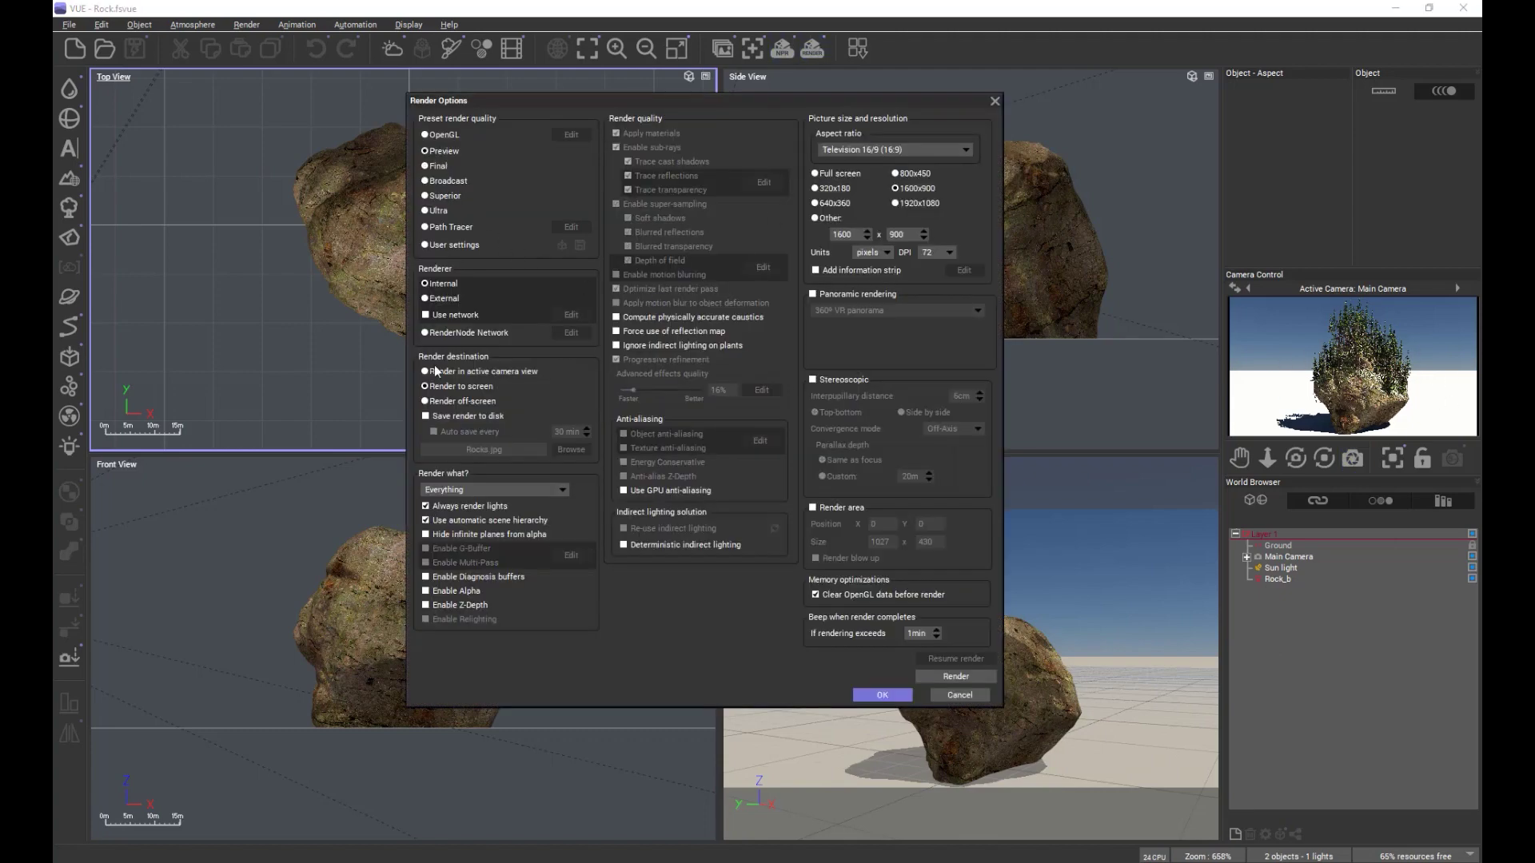
click(917, 174)
click(953, 676)
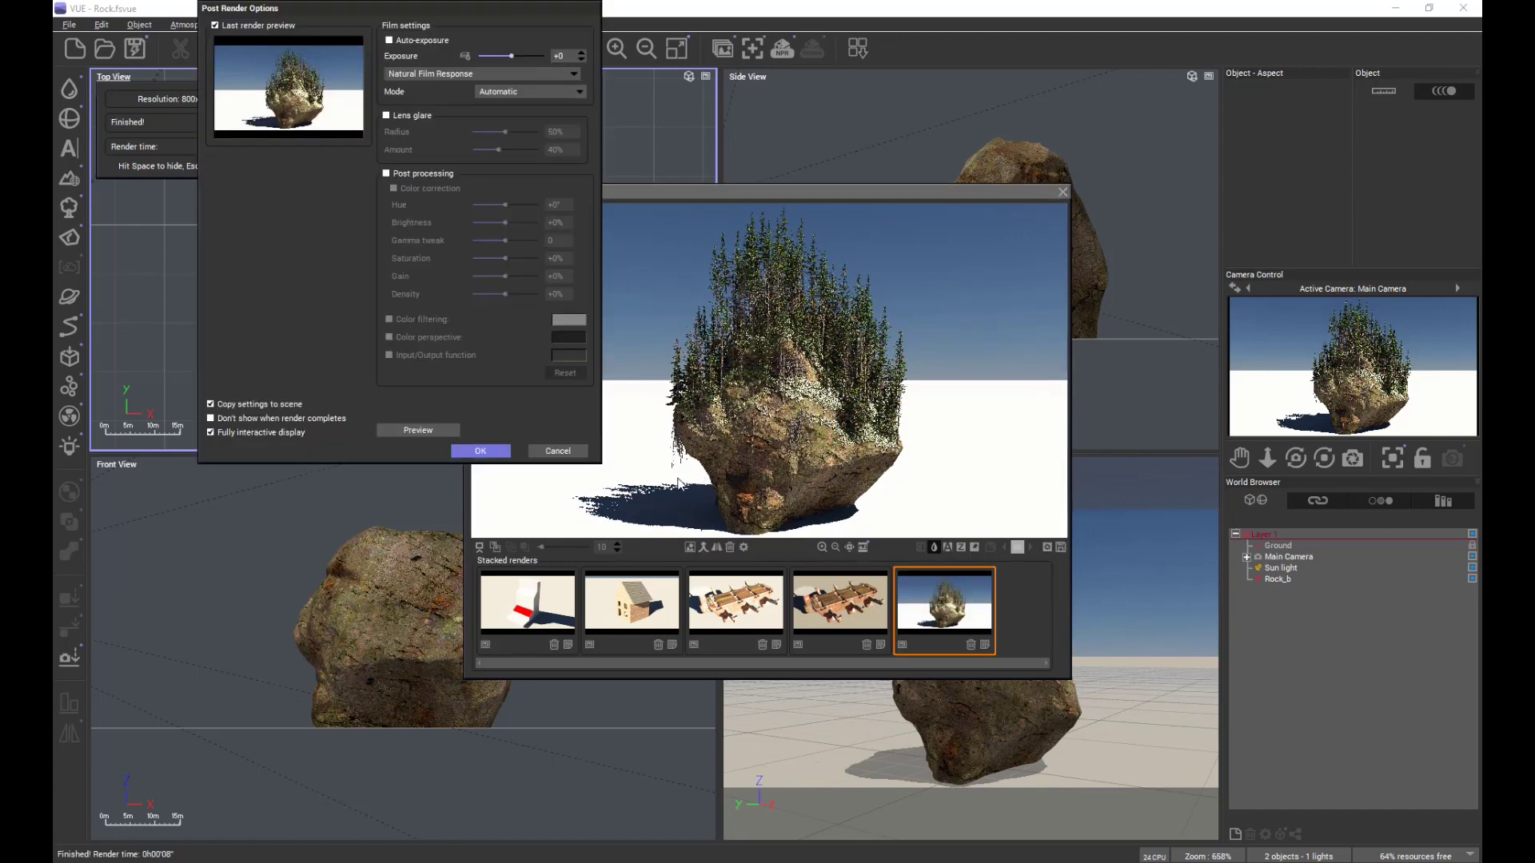
click(481, 451)
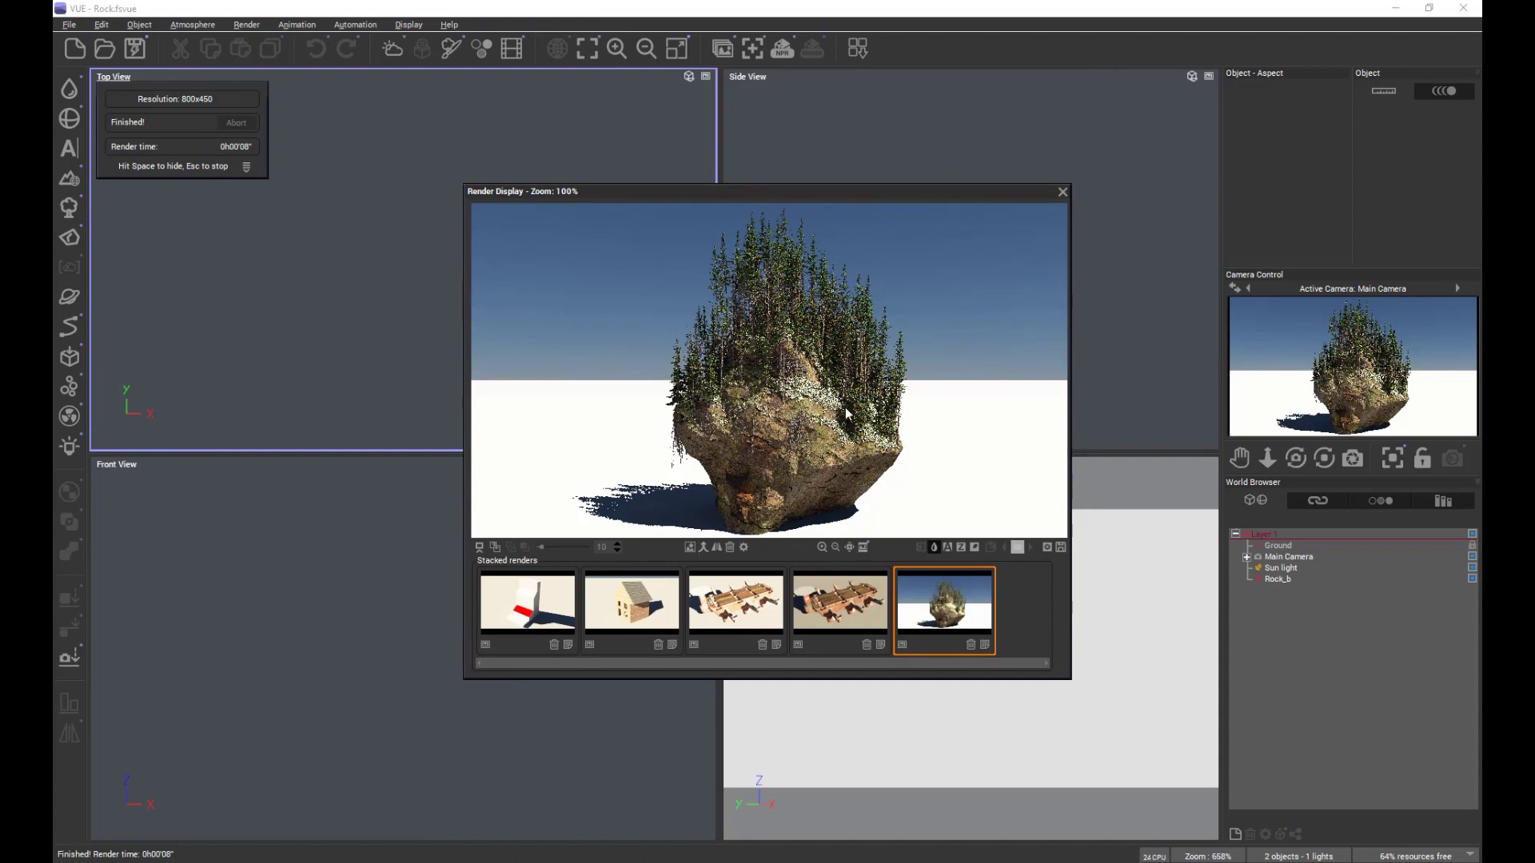
click(1062, 192)
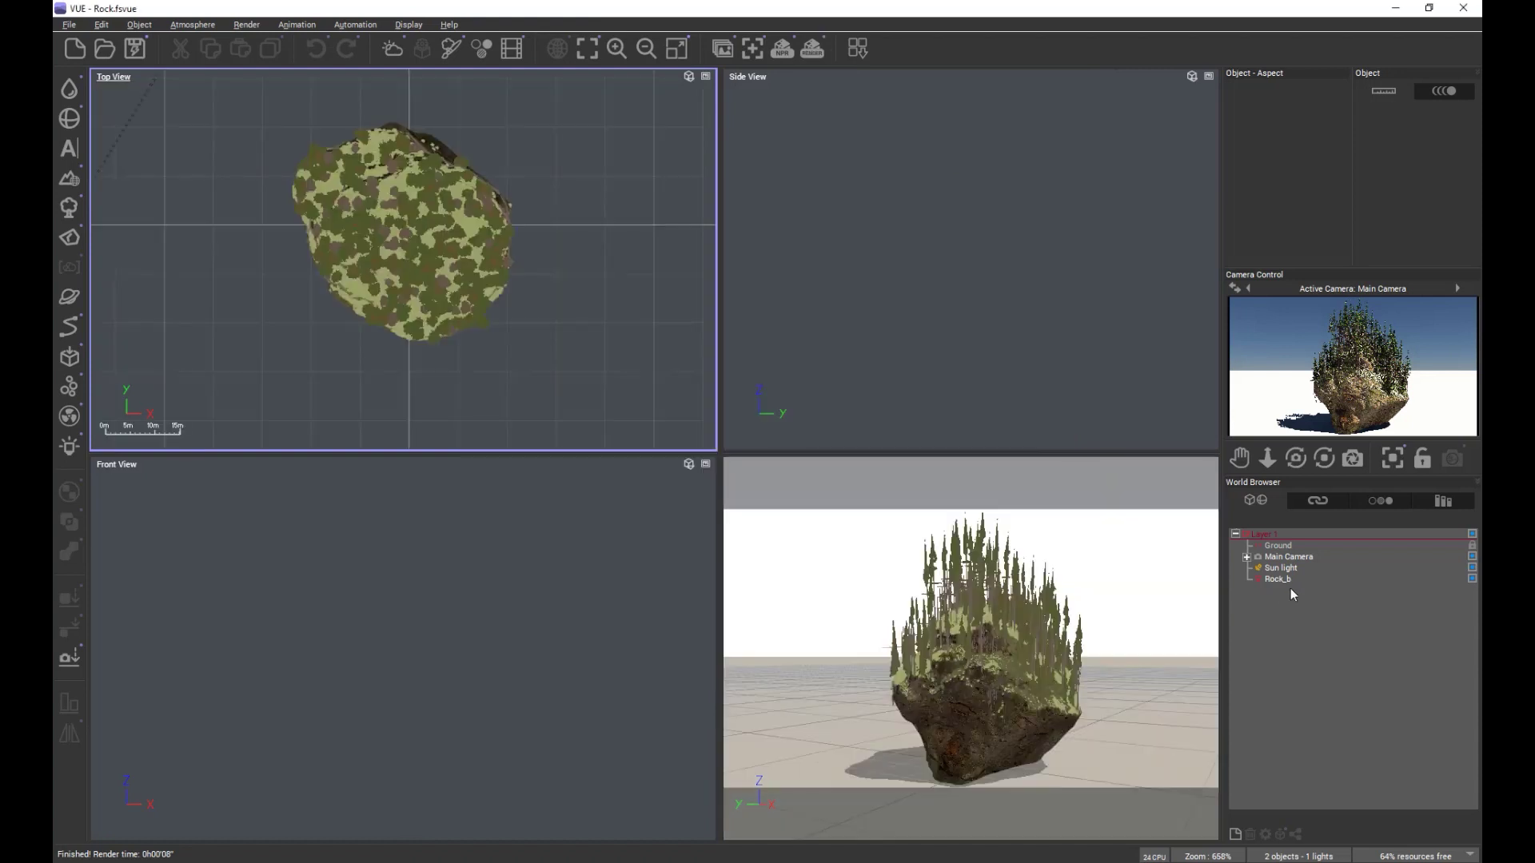
Open the Rock_b material and examine the Rock_33_eco layer's EcoSystem population and presence constraints.
click(1279, 579)
right_click(1279, 125)
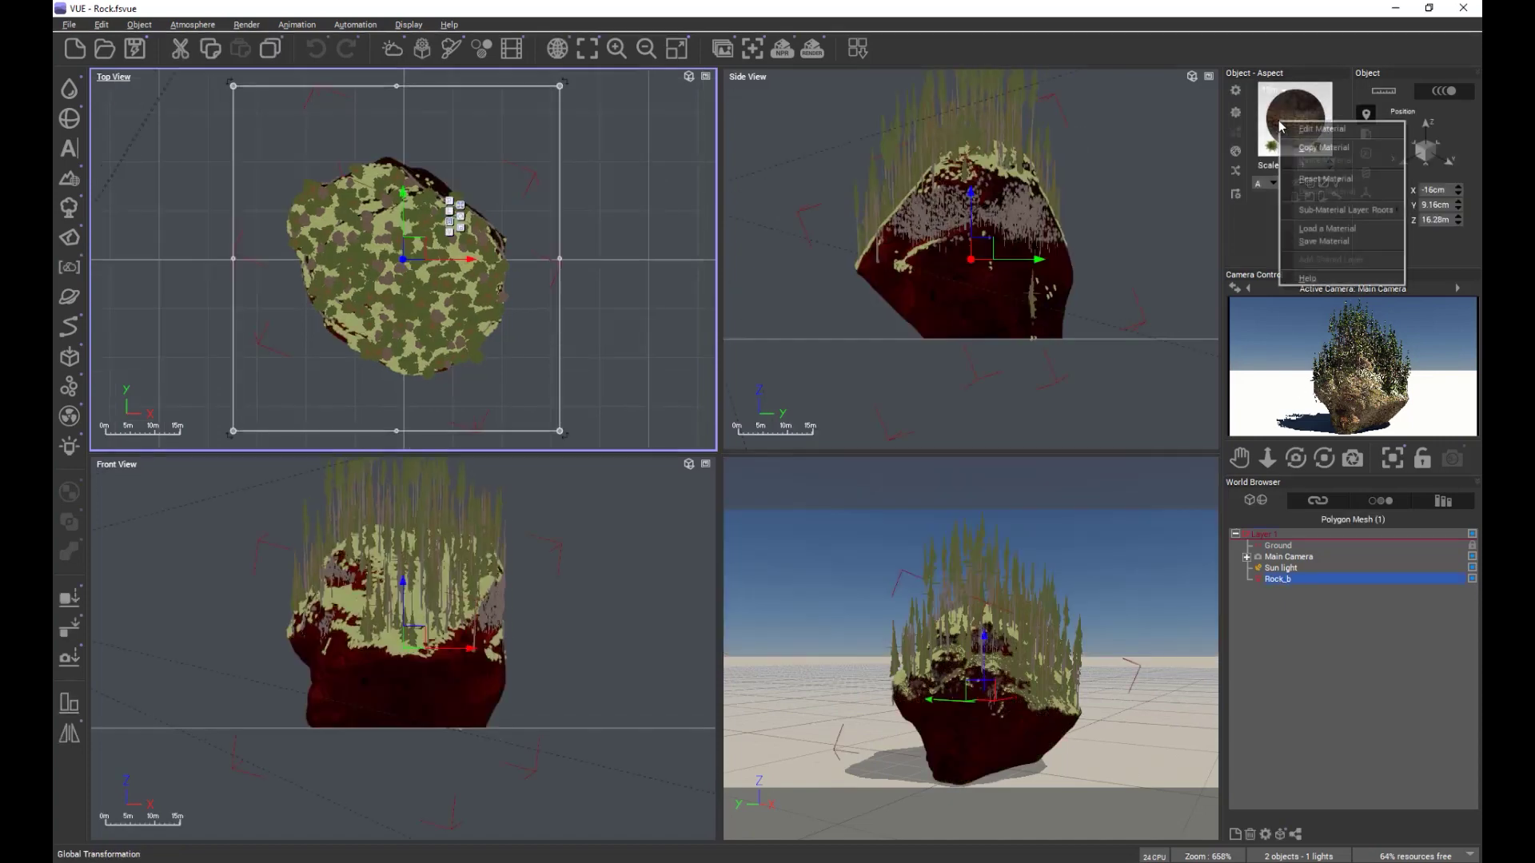
click(1321, 130)
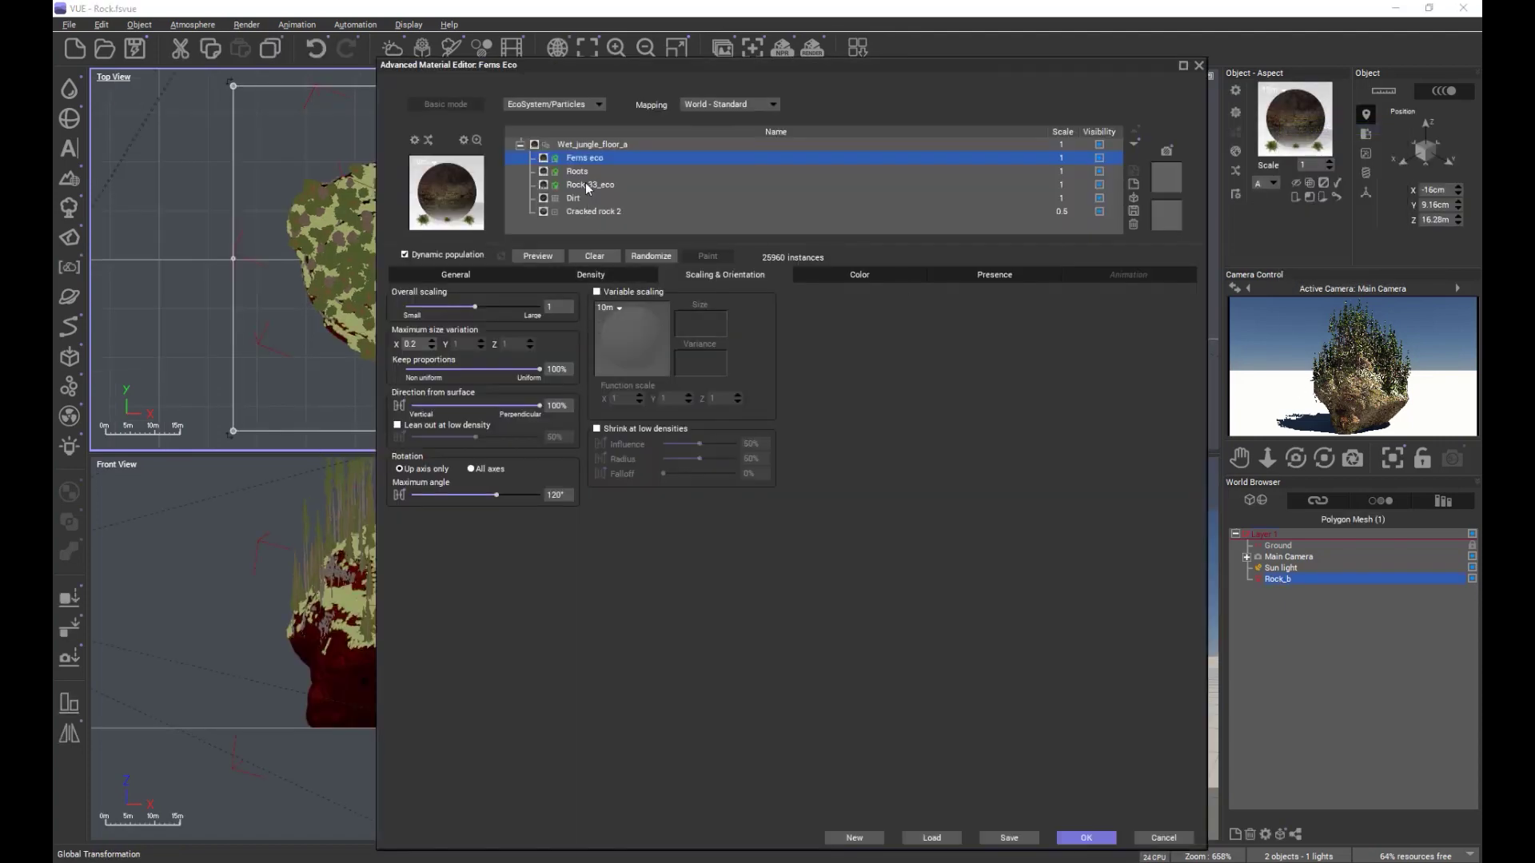
click(455, 275)
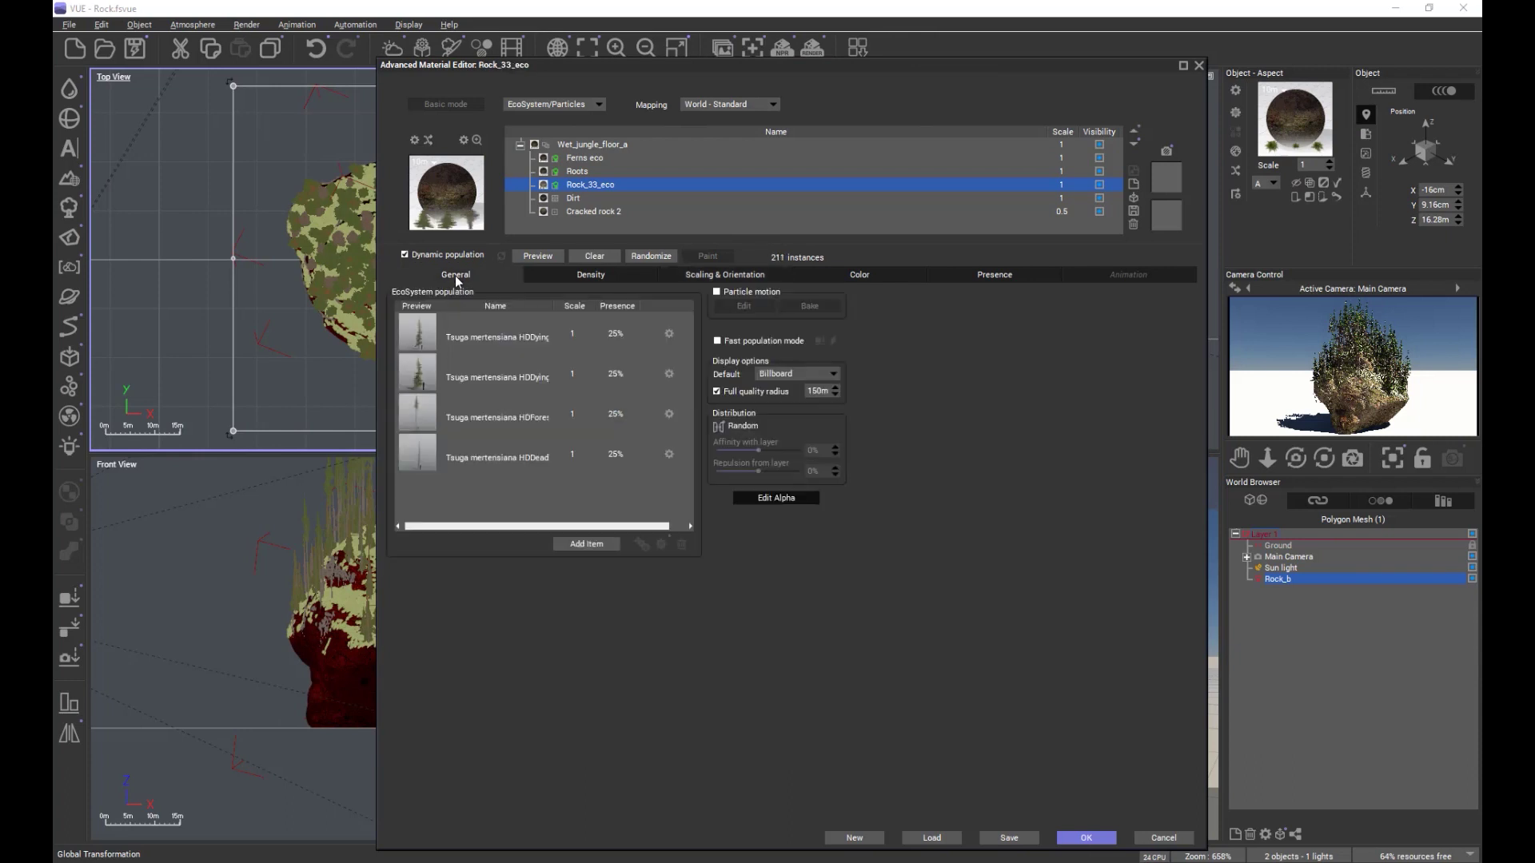
click(1028, 275)
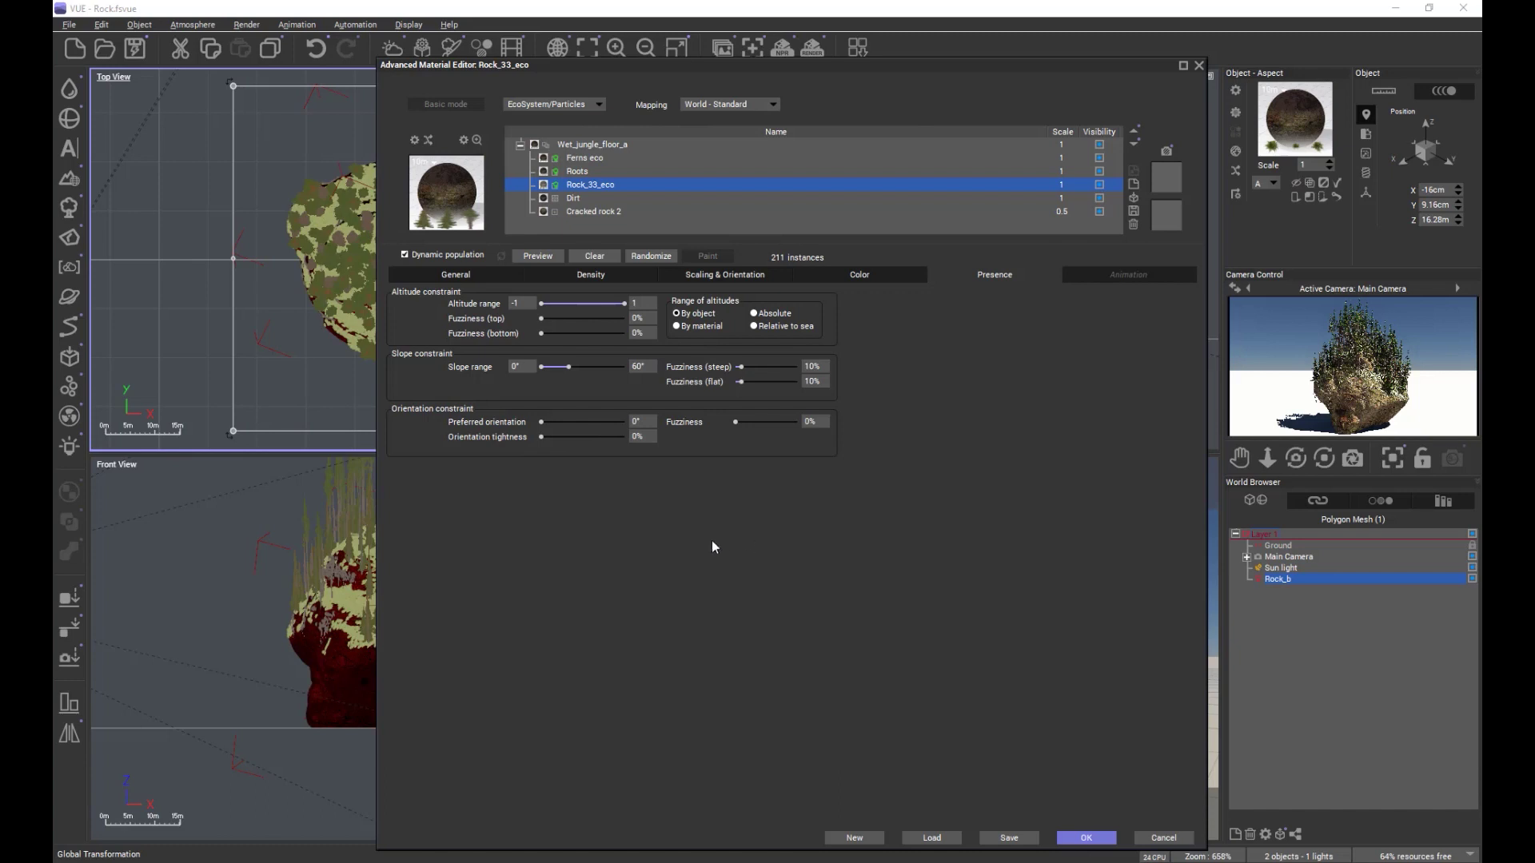
Examine the Roots layer's population, presence constraints and density settings, and close the material editor.
click(576, 172)
click(463, 276)
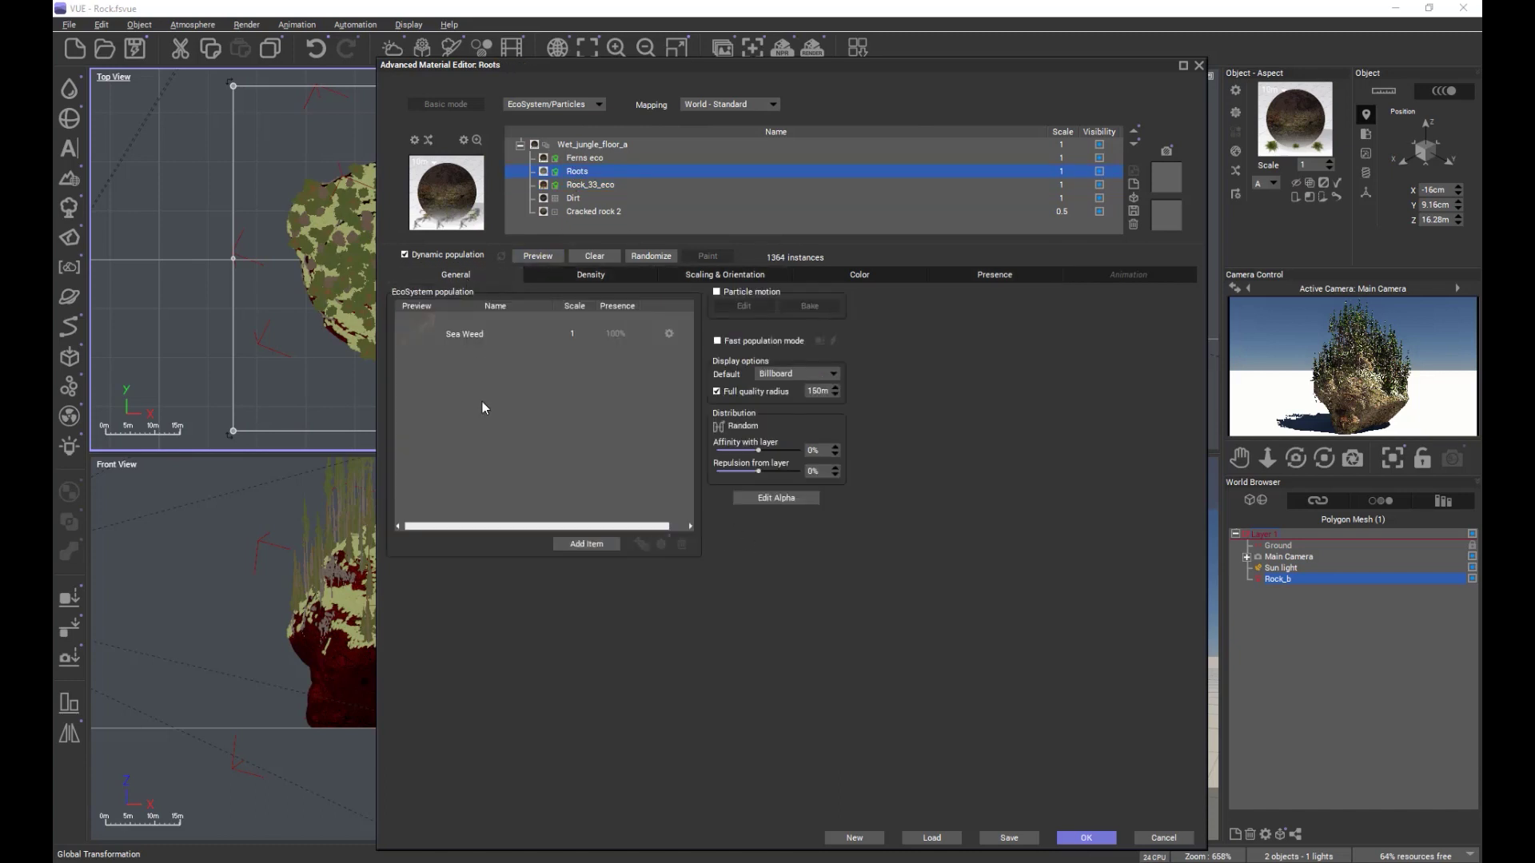
click(988, 275)
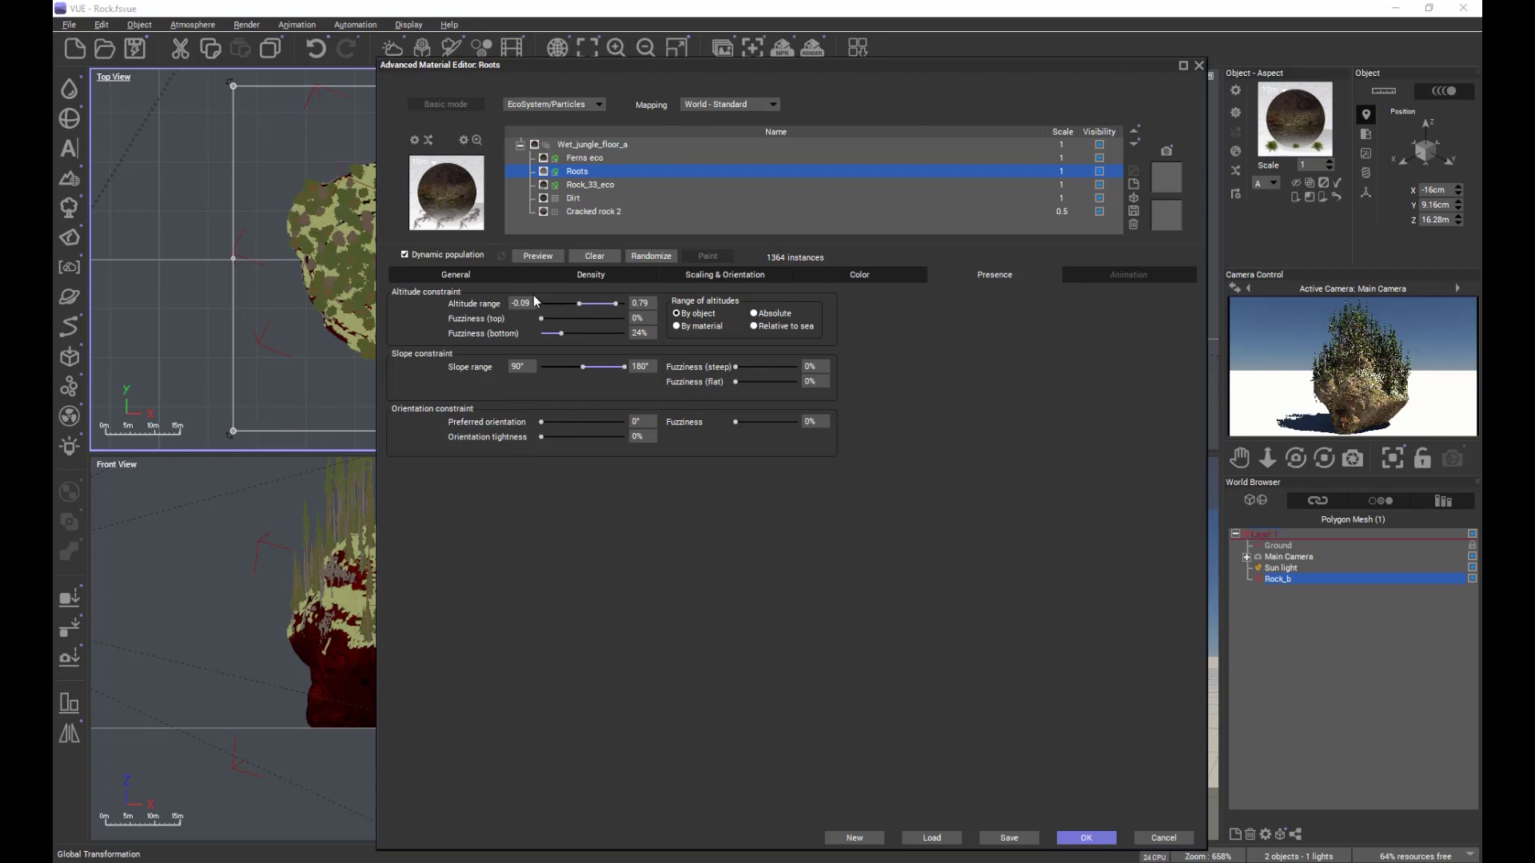
click(590, 274)
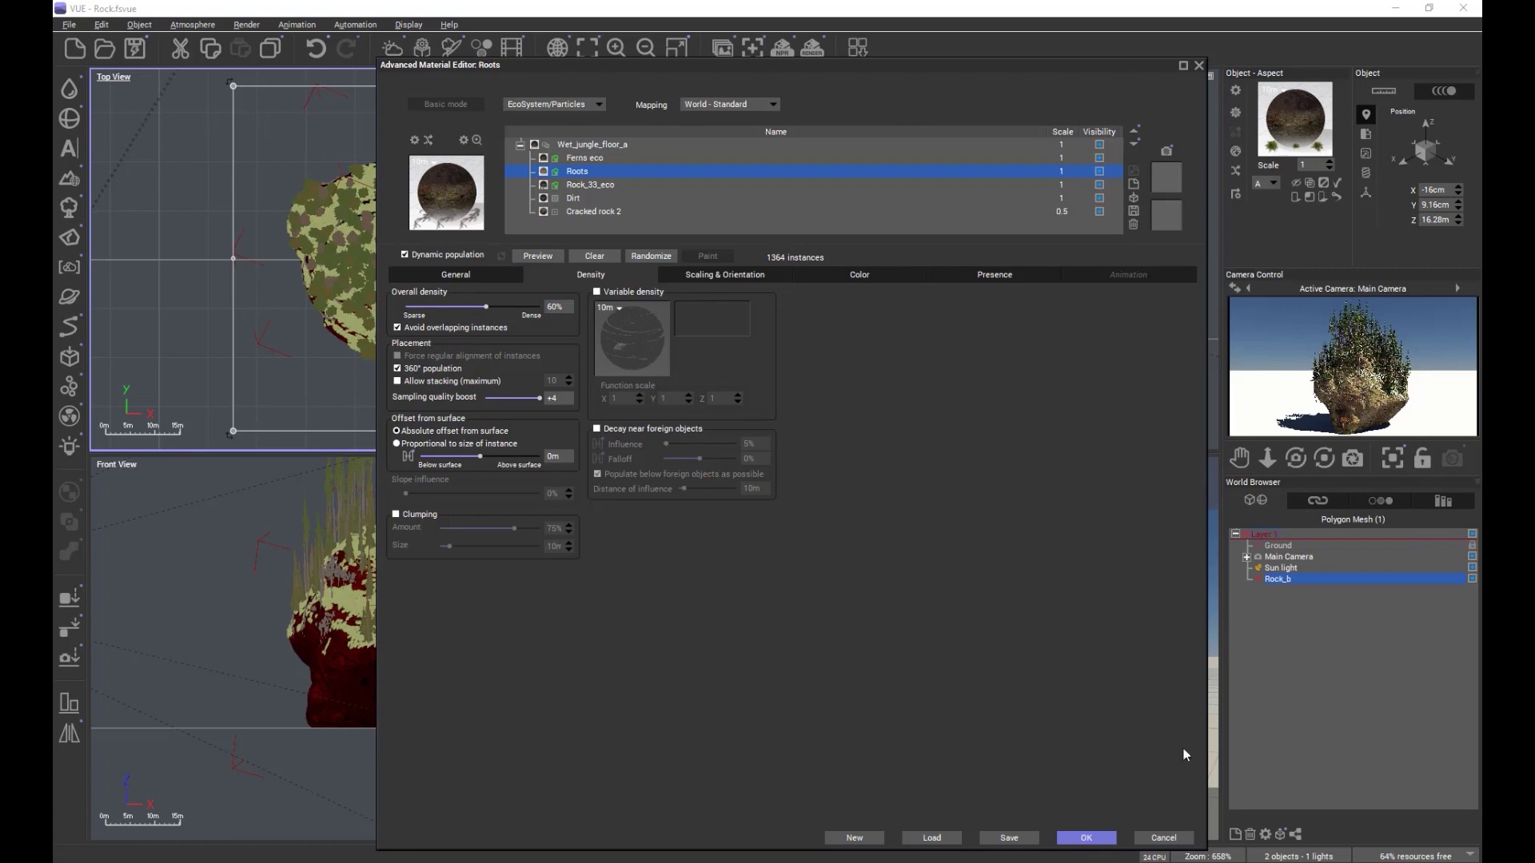
click(1084, 838)
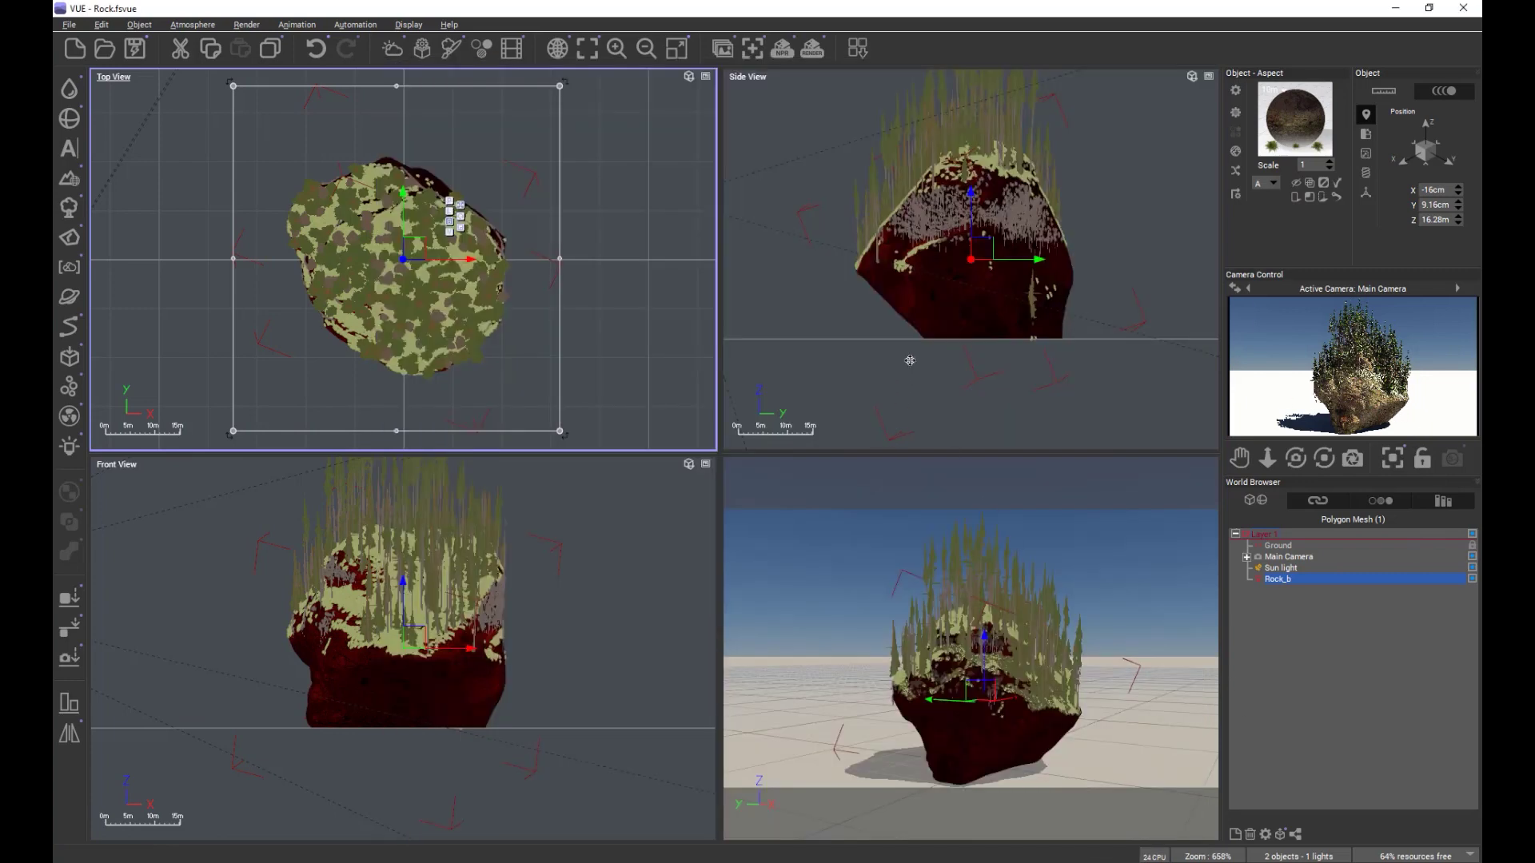
Tilt the rock to a new resting orientation in the Side View, render it, and close the render display.
click(1041, 332)
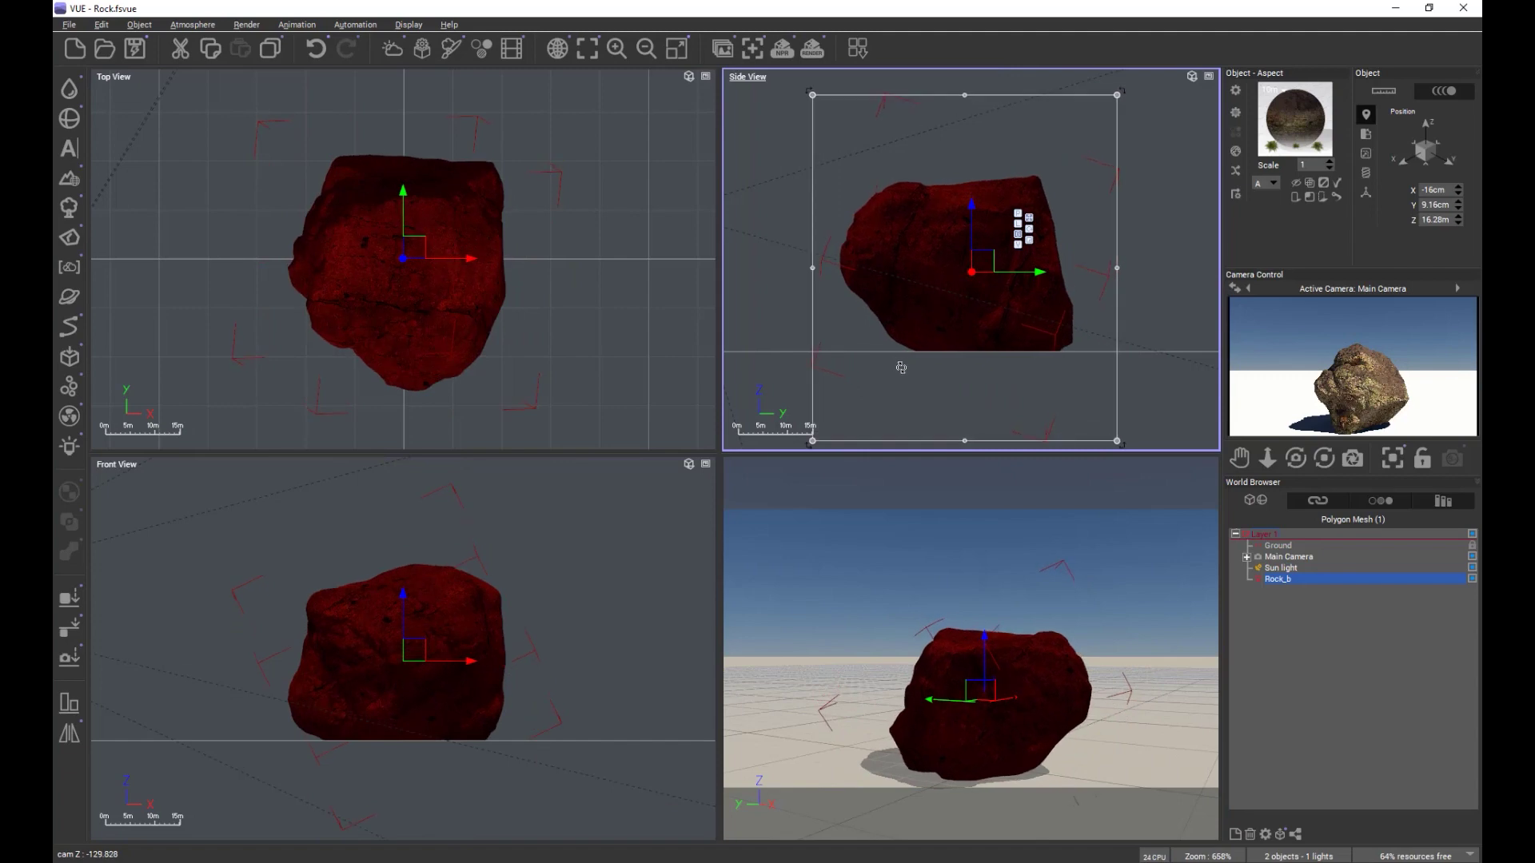
drag(984, 286, 986, 290)
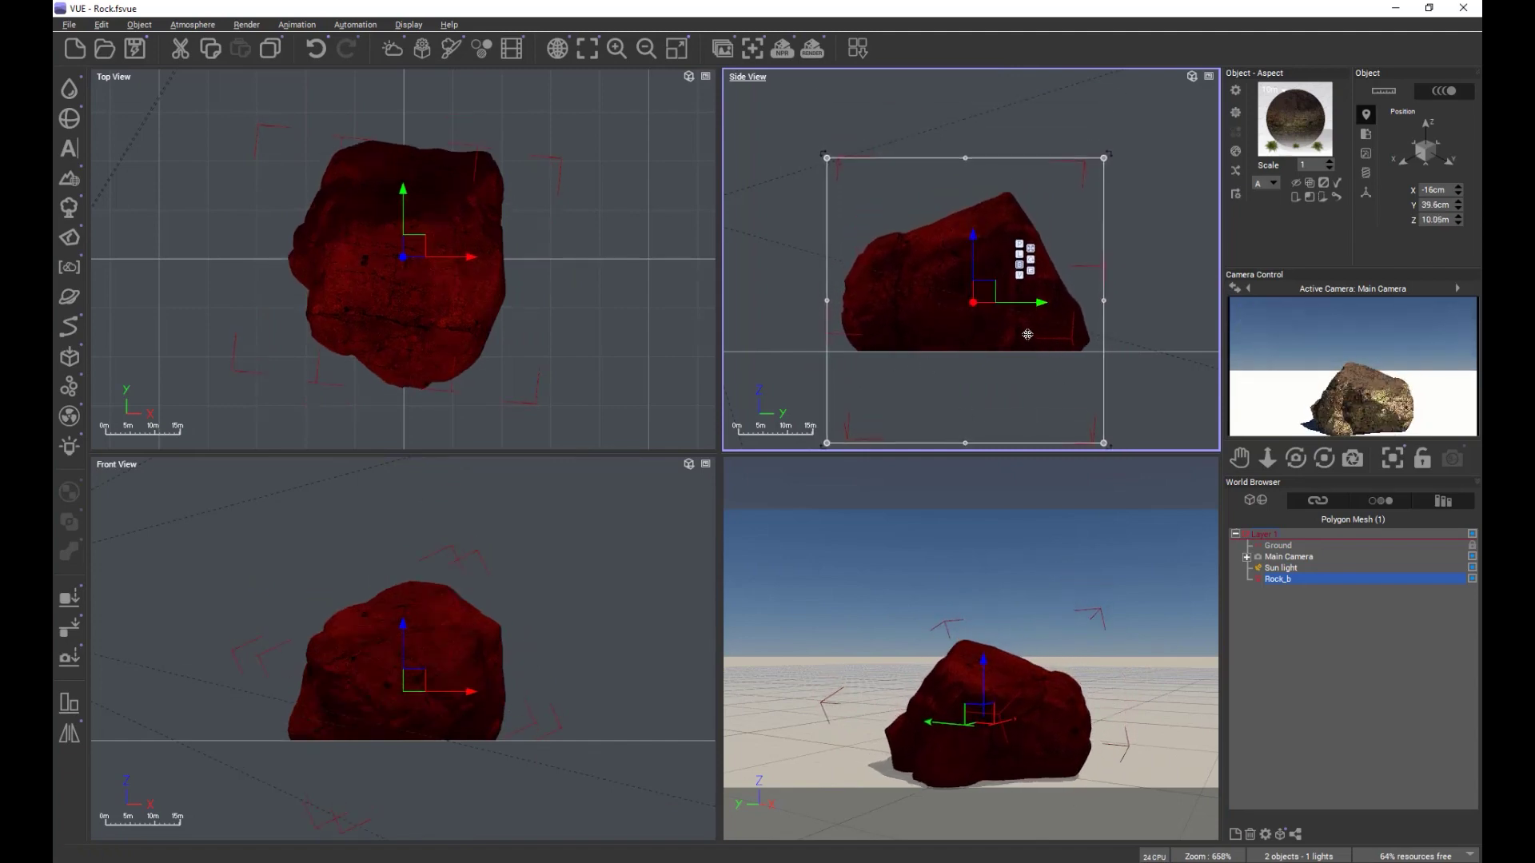
click(809, 56)
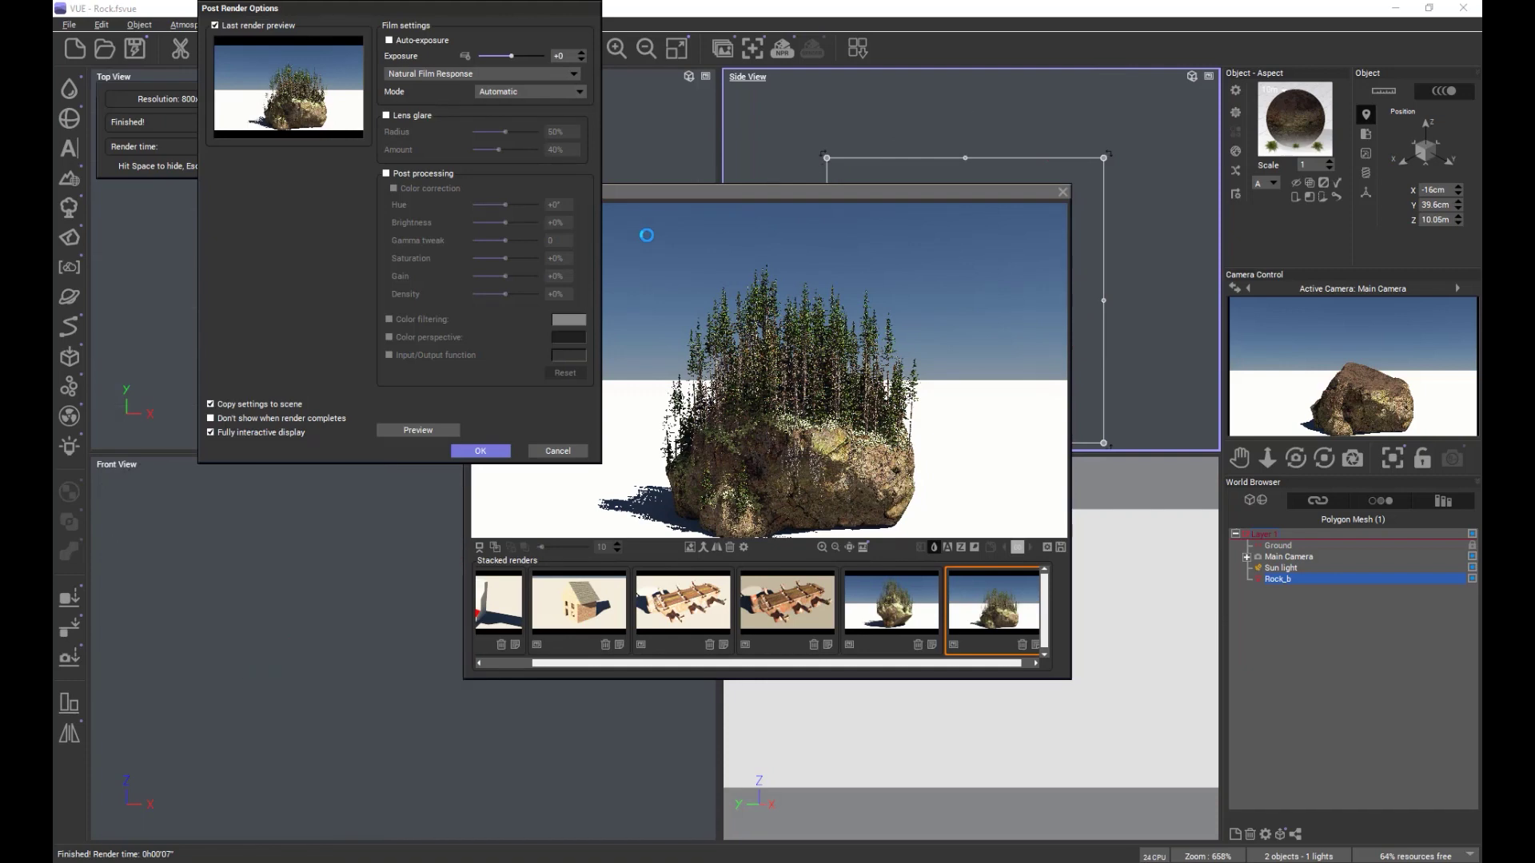
click(489, 450)
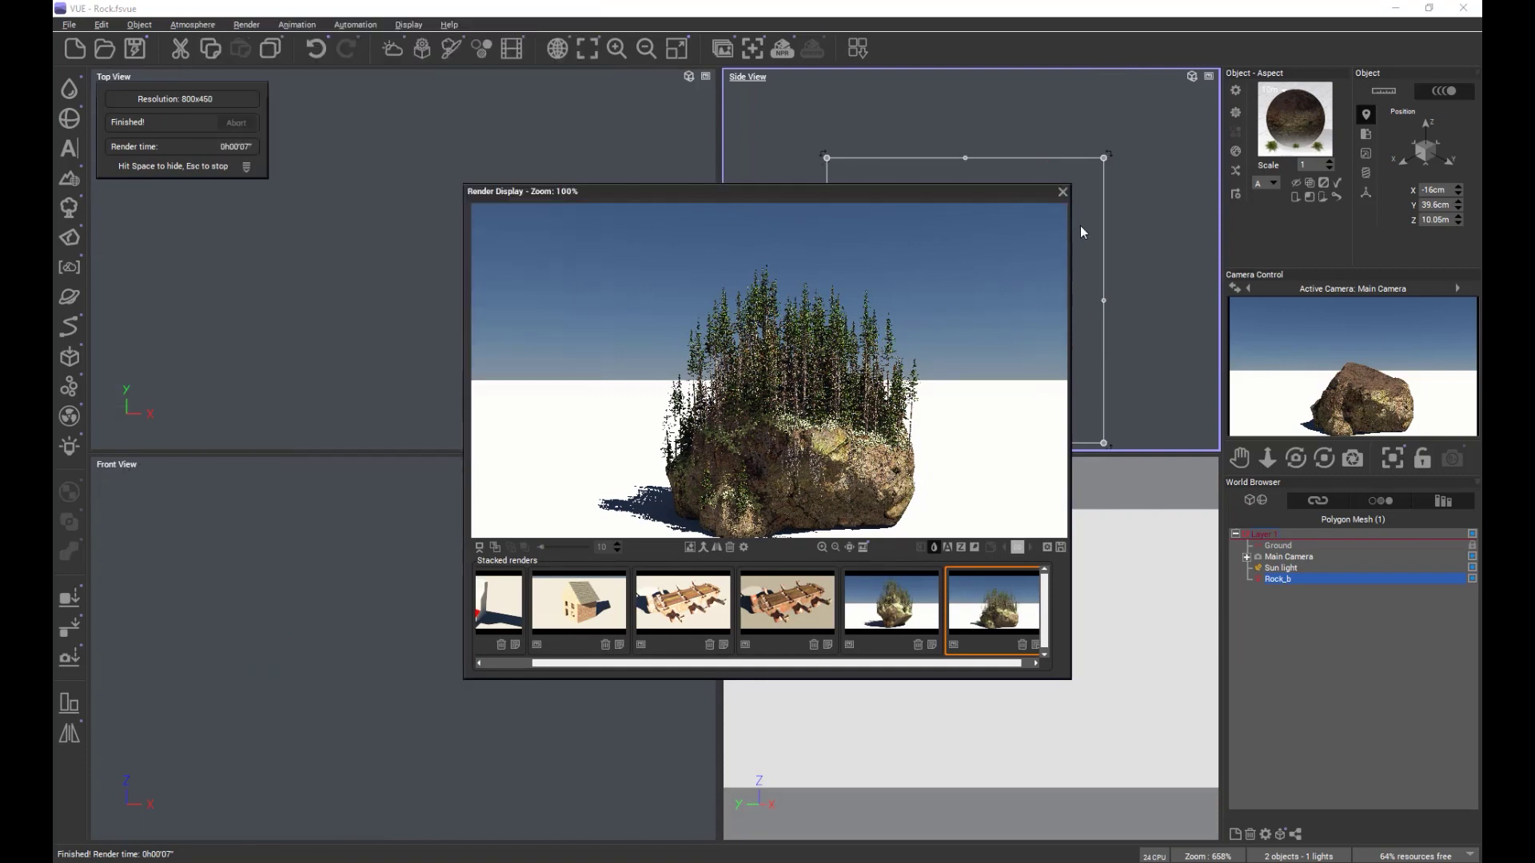
click(1062, 192)
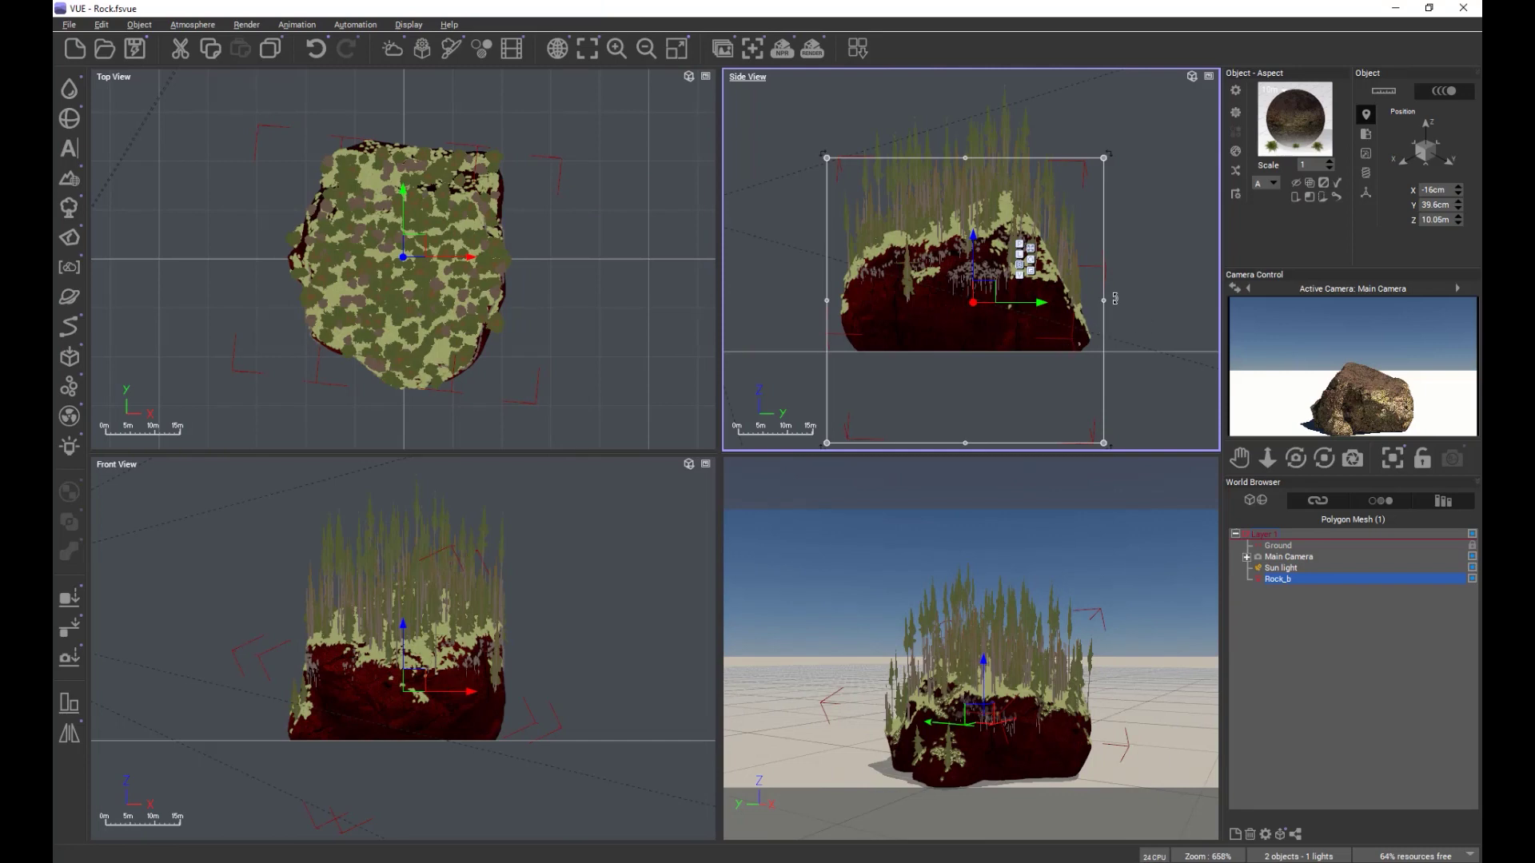
Turn the rock to another orientation using the Side View and the Front View.
drag(1111, 321, 995, 420)
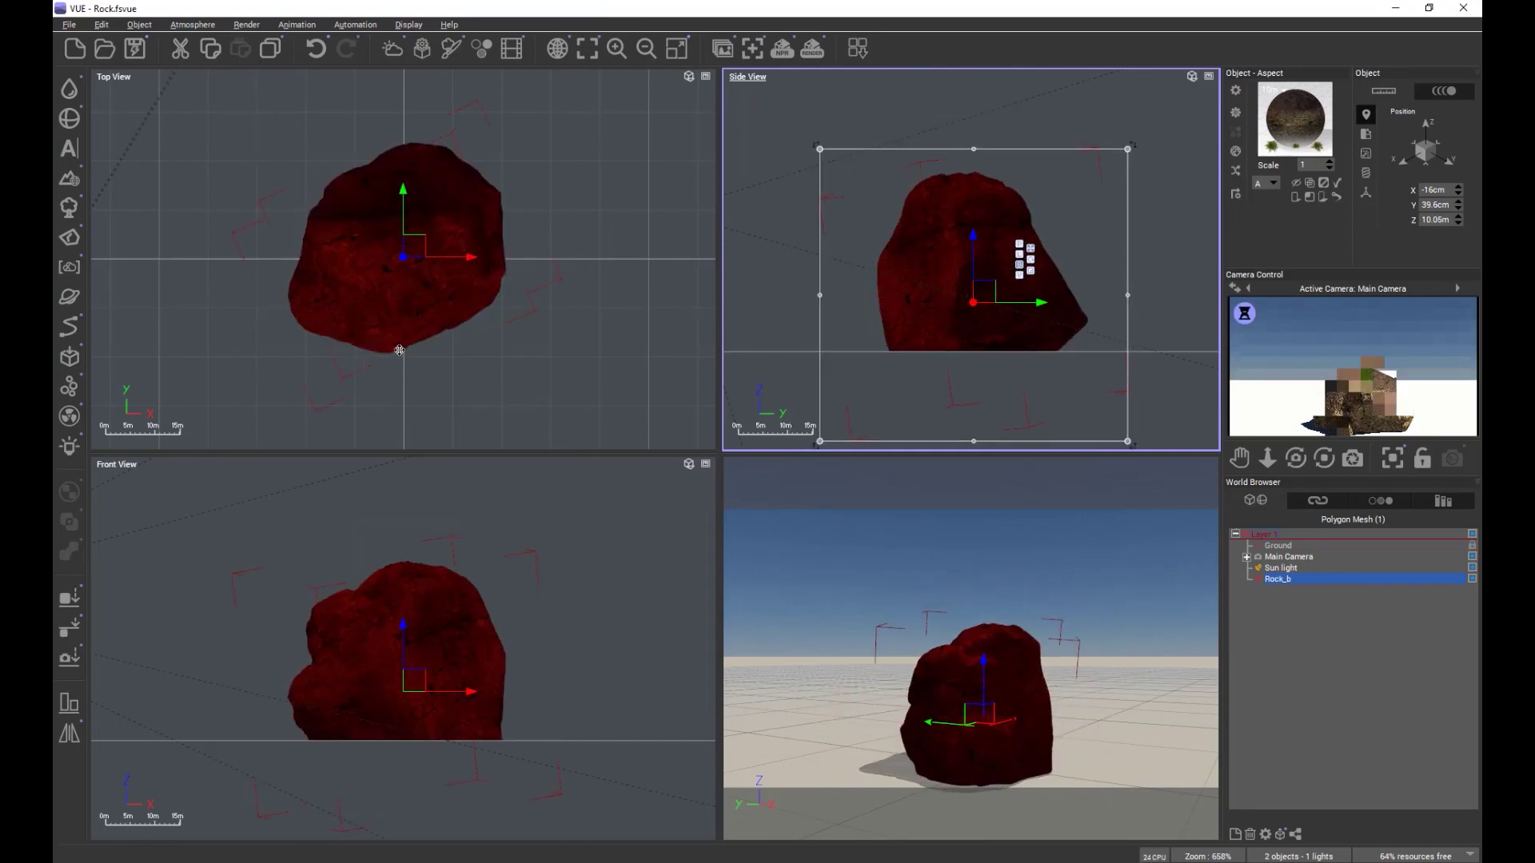
click(396, 663)
drag(579, 772, 607, 585)
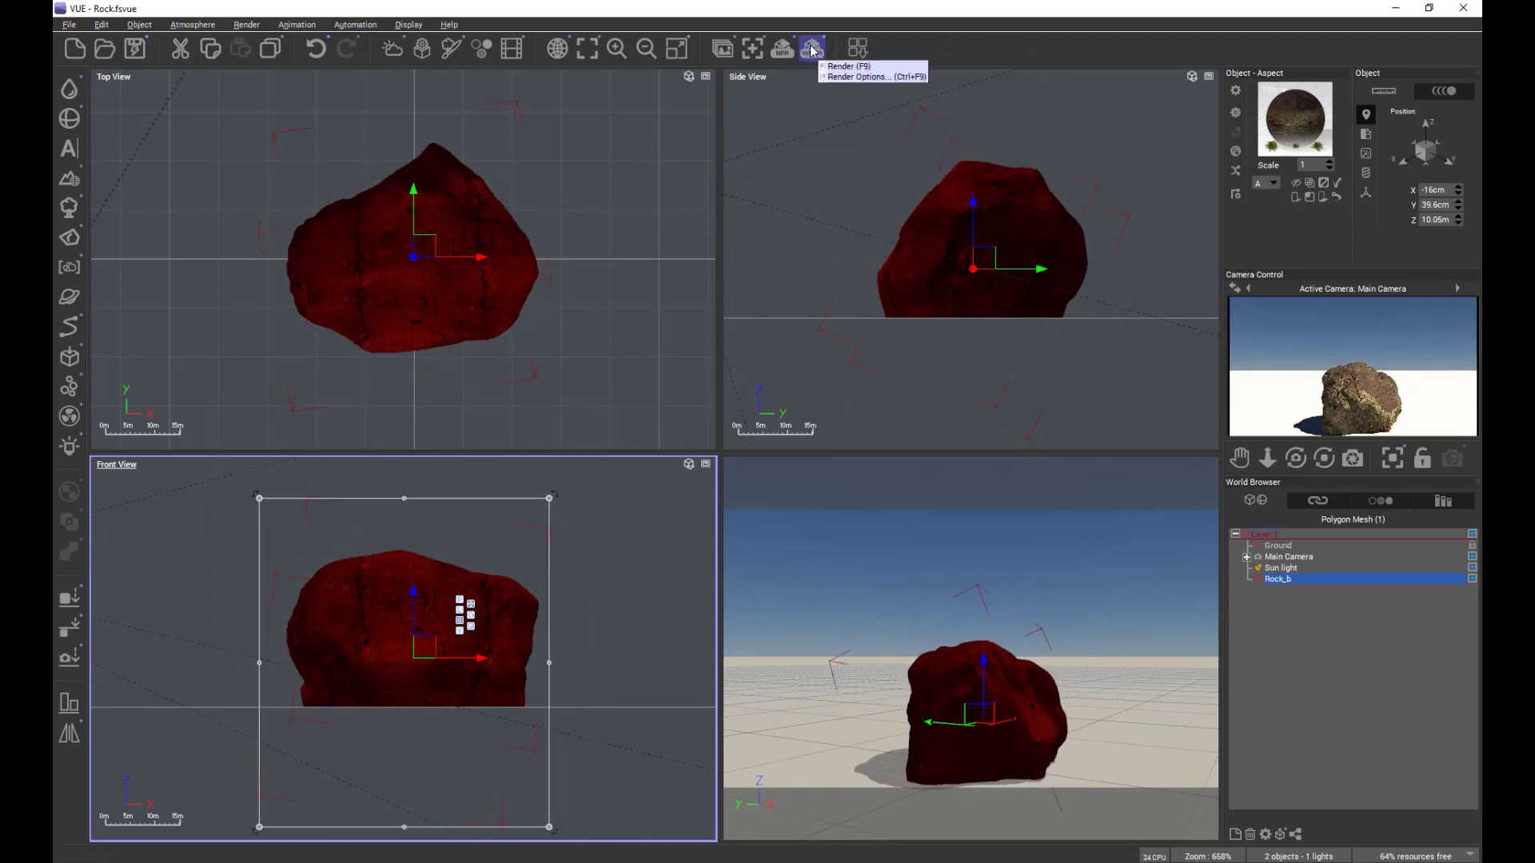
Examine the Ferns eco layer's density settings in the rock's material and close the material editor.
right_click(1294, 125)
click(1343, 140)
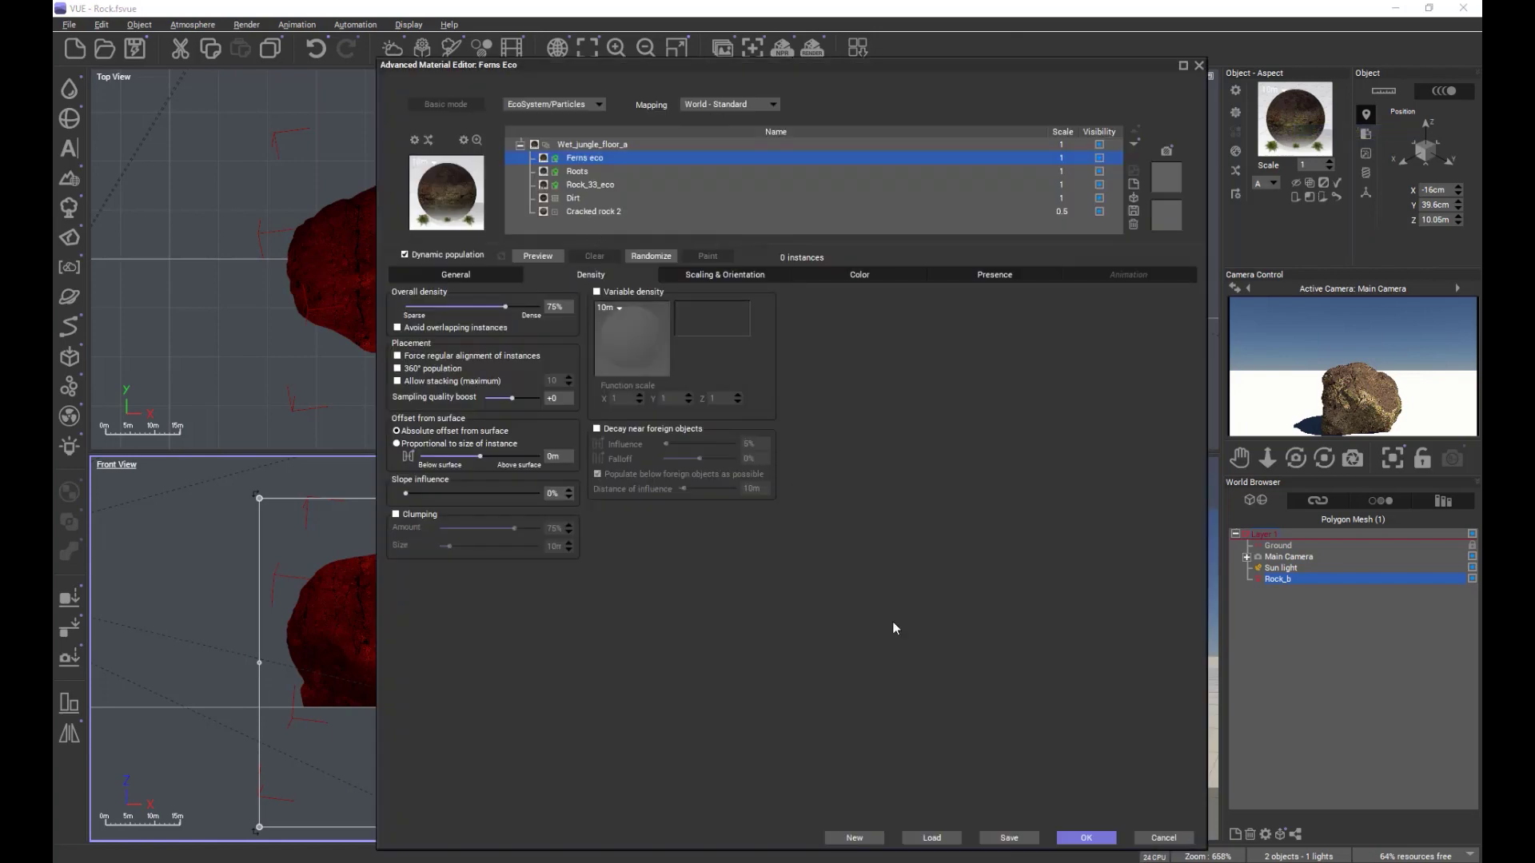
click(1086, 838)
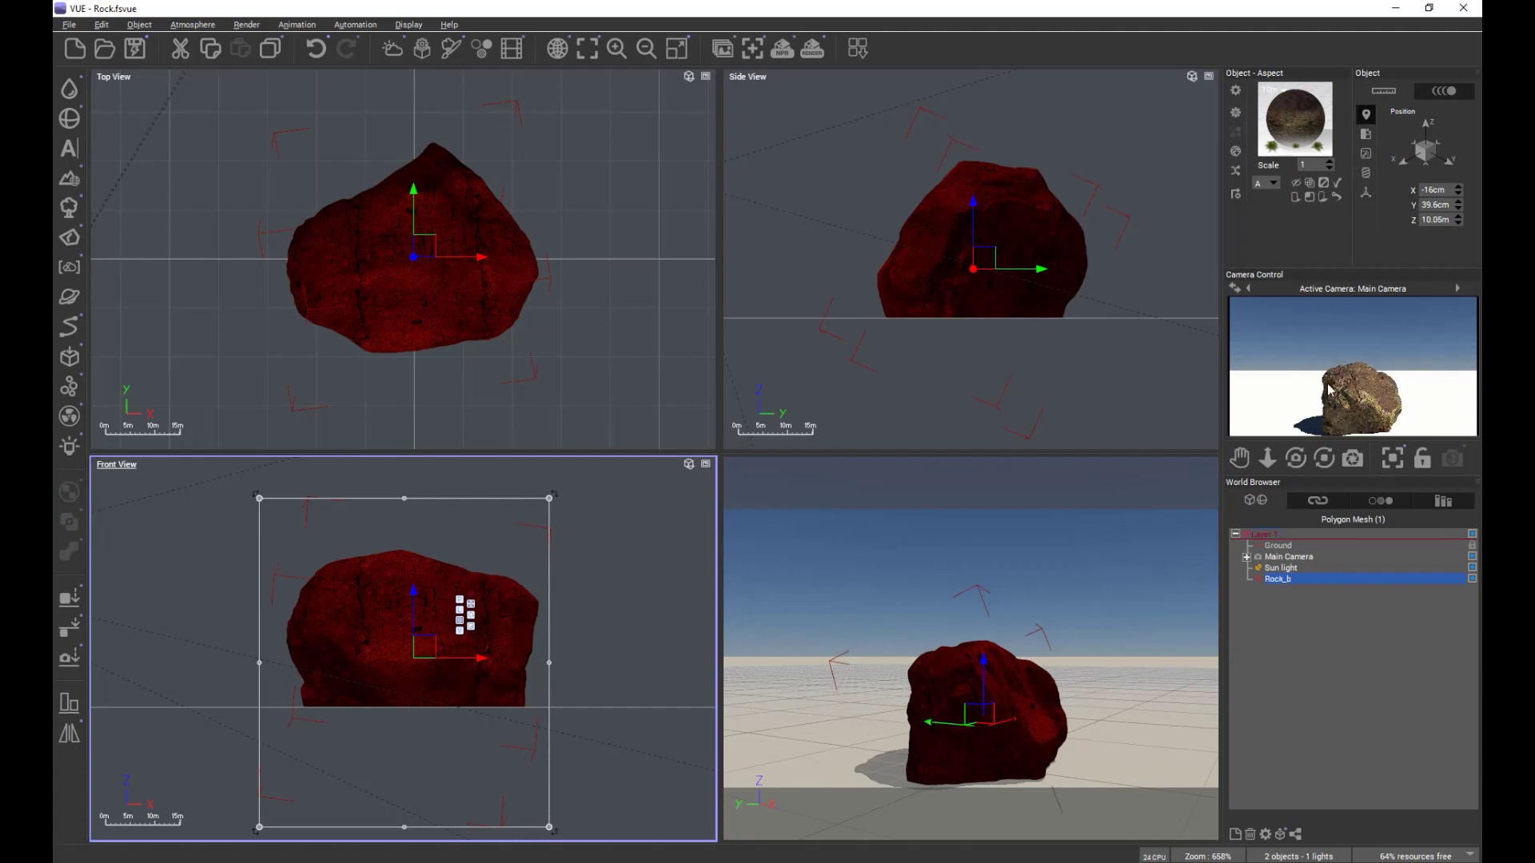
Render the reoriented rock, accept the post-render options, and close the render display.
click(812, 48)
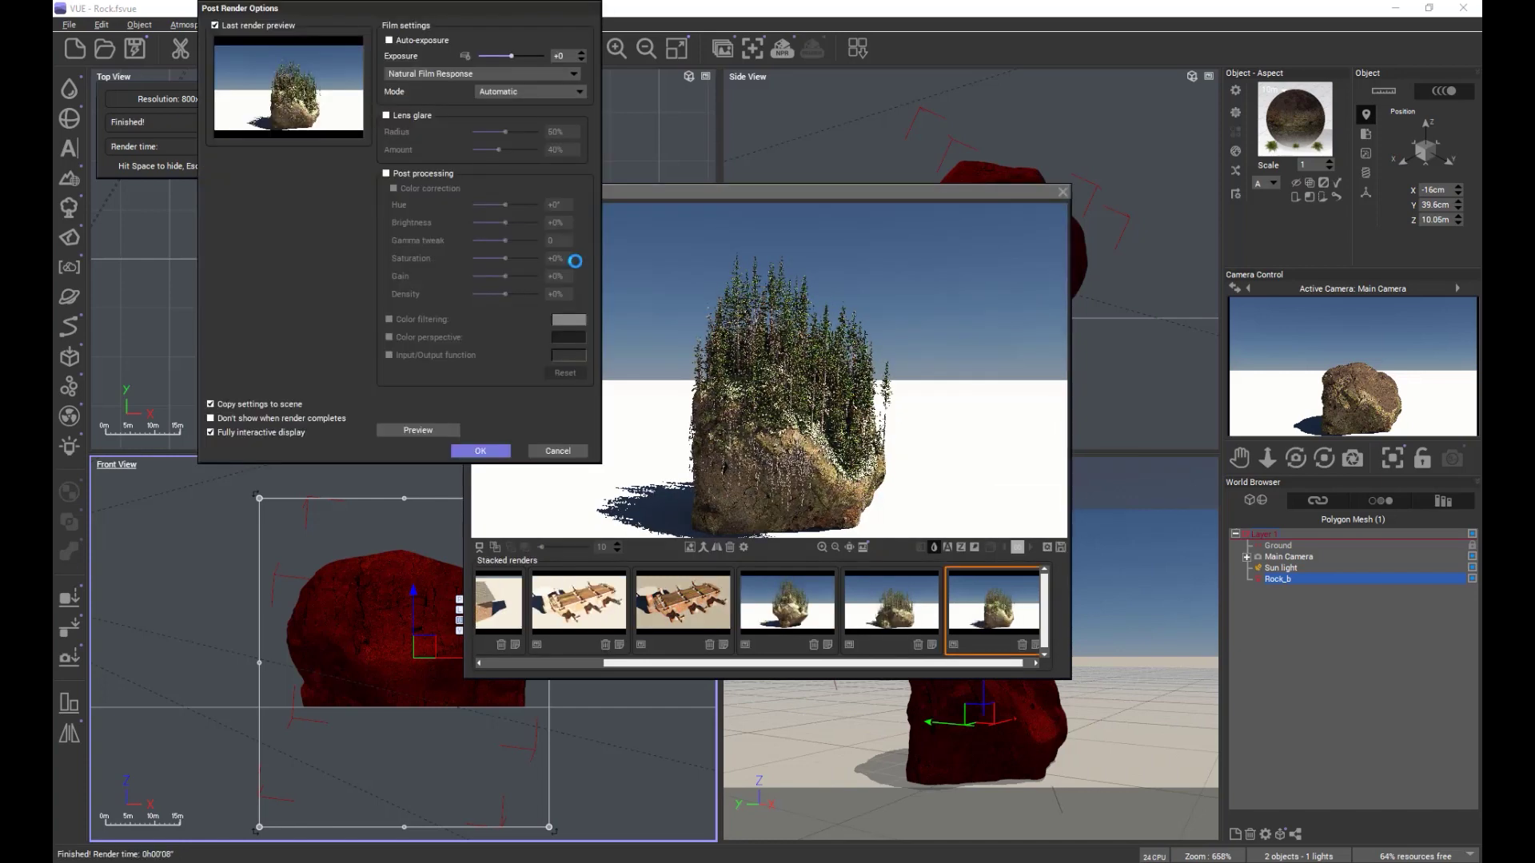
click(484, 450)
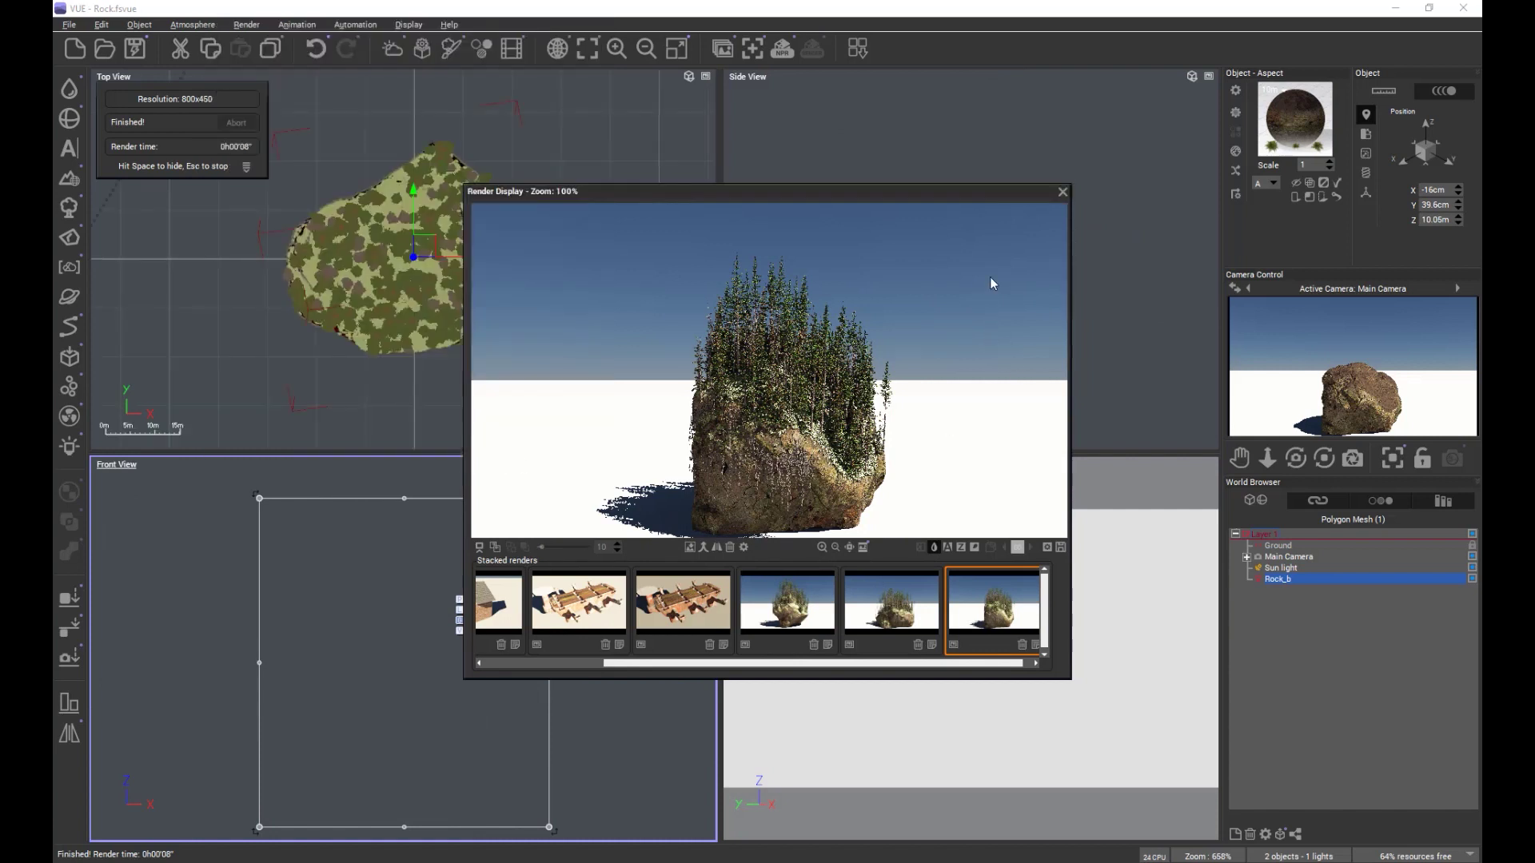
click(1062, 193)
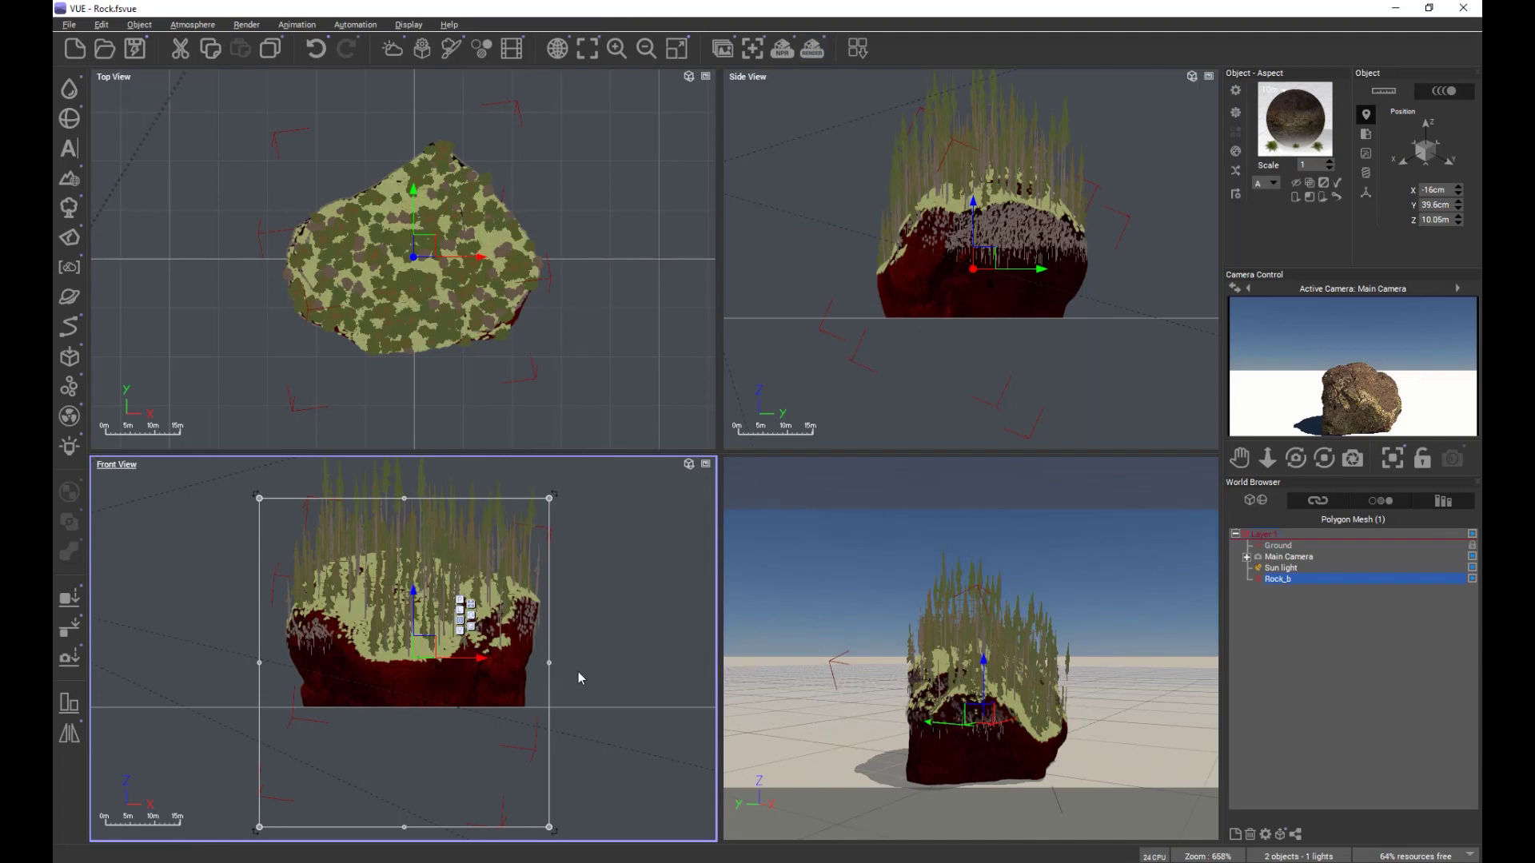
Rotate the rock once more in the Front View and adjust its placement in the camera view.
key(ctrl+z)
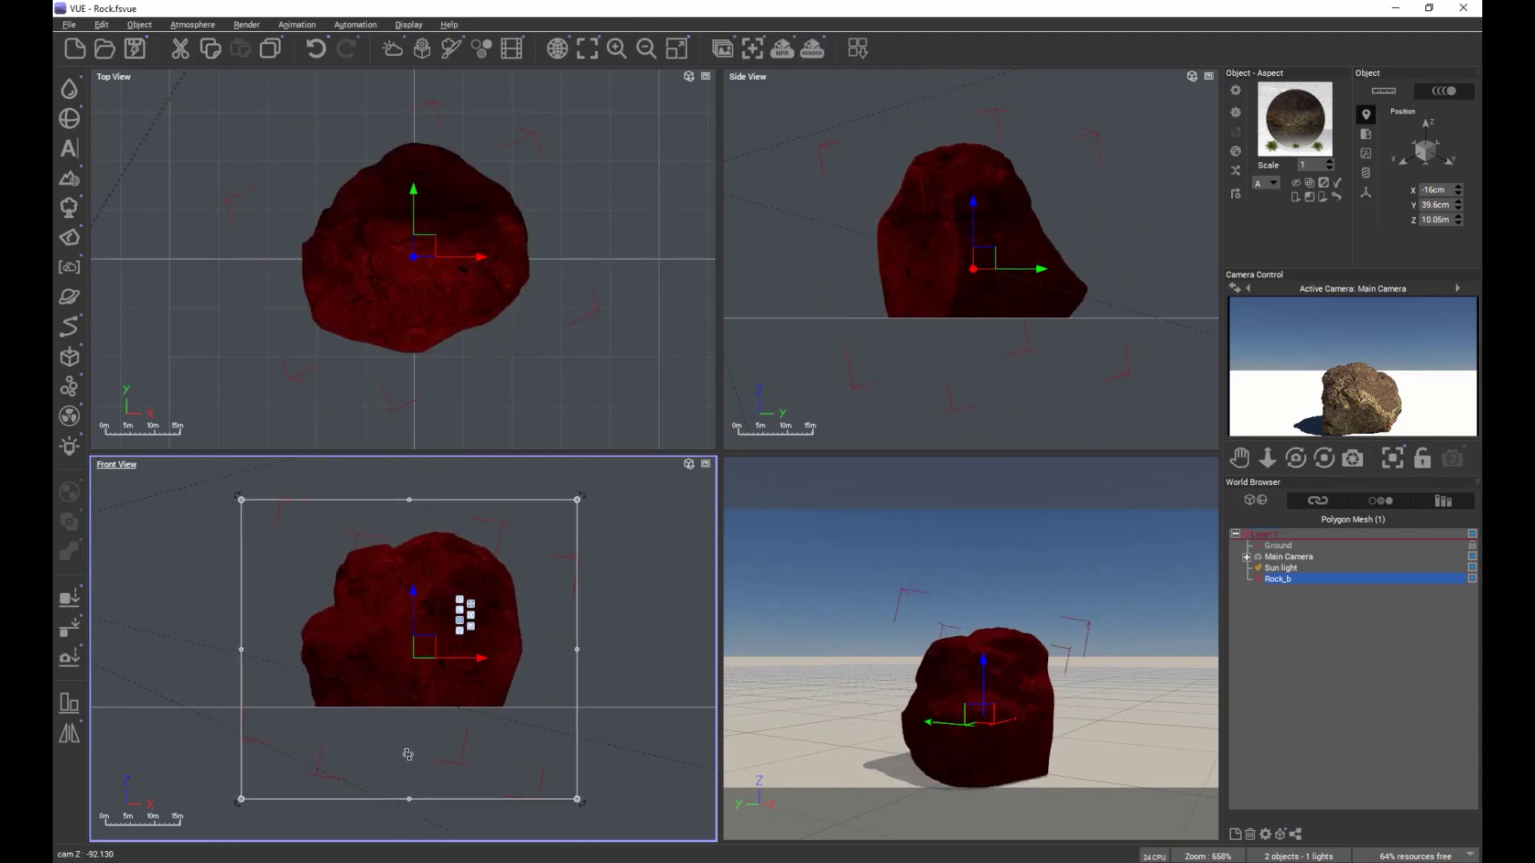
drag(973, 623, 964, 628)
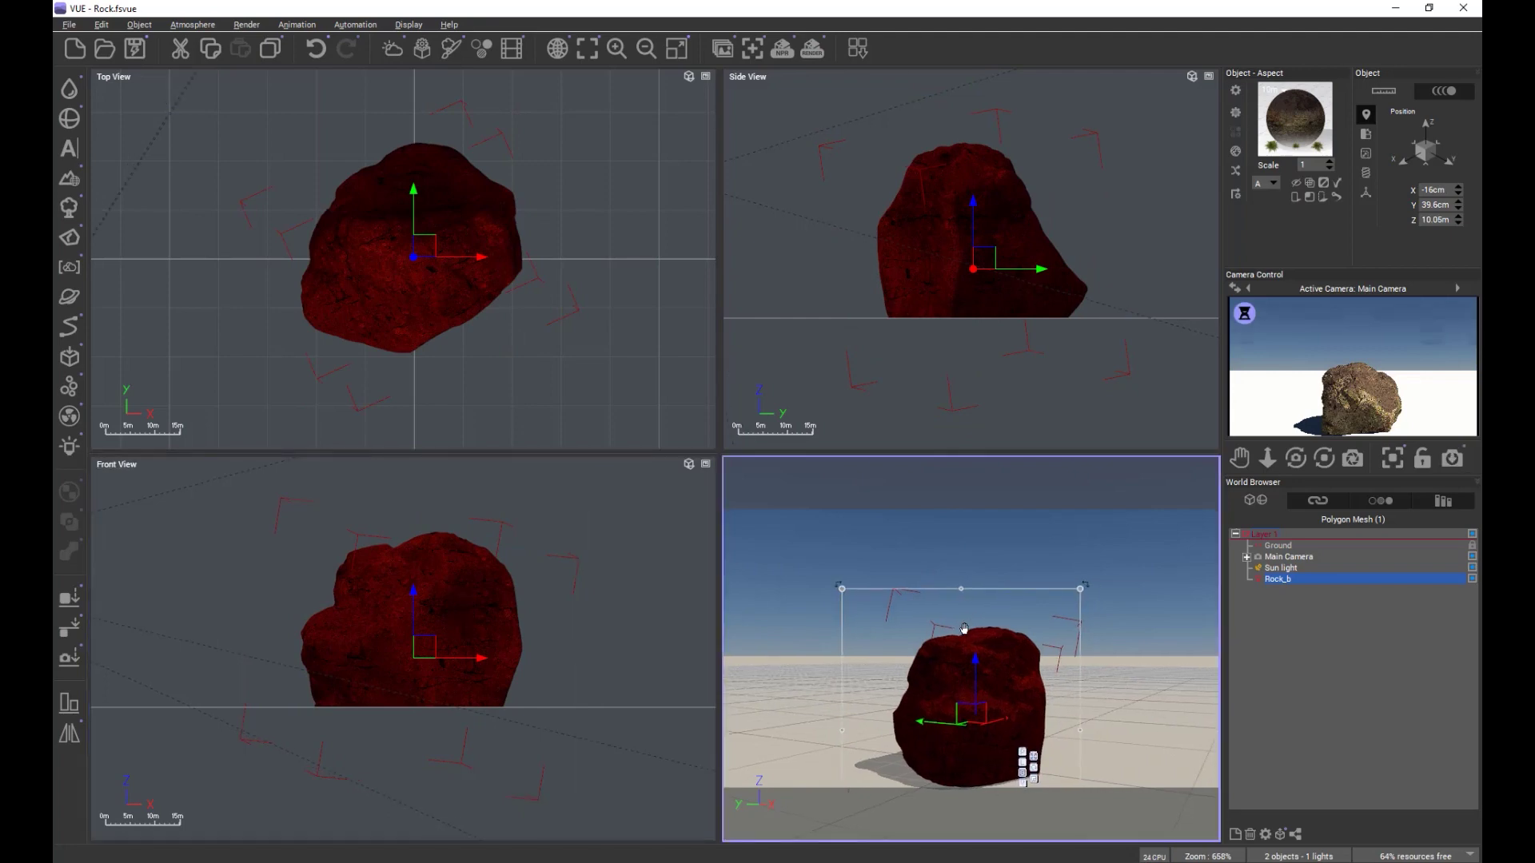
Render the rock to screen at Final quality and 1600x900 resolution, and accept the post-render options.
click(812, 48)
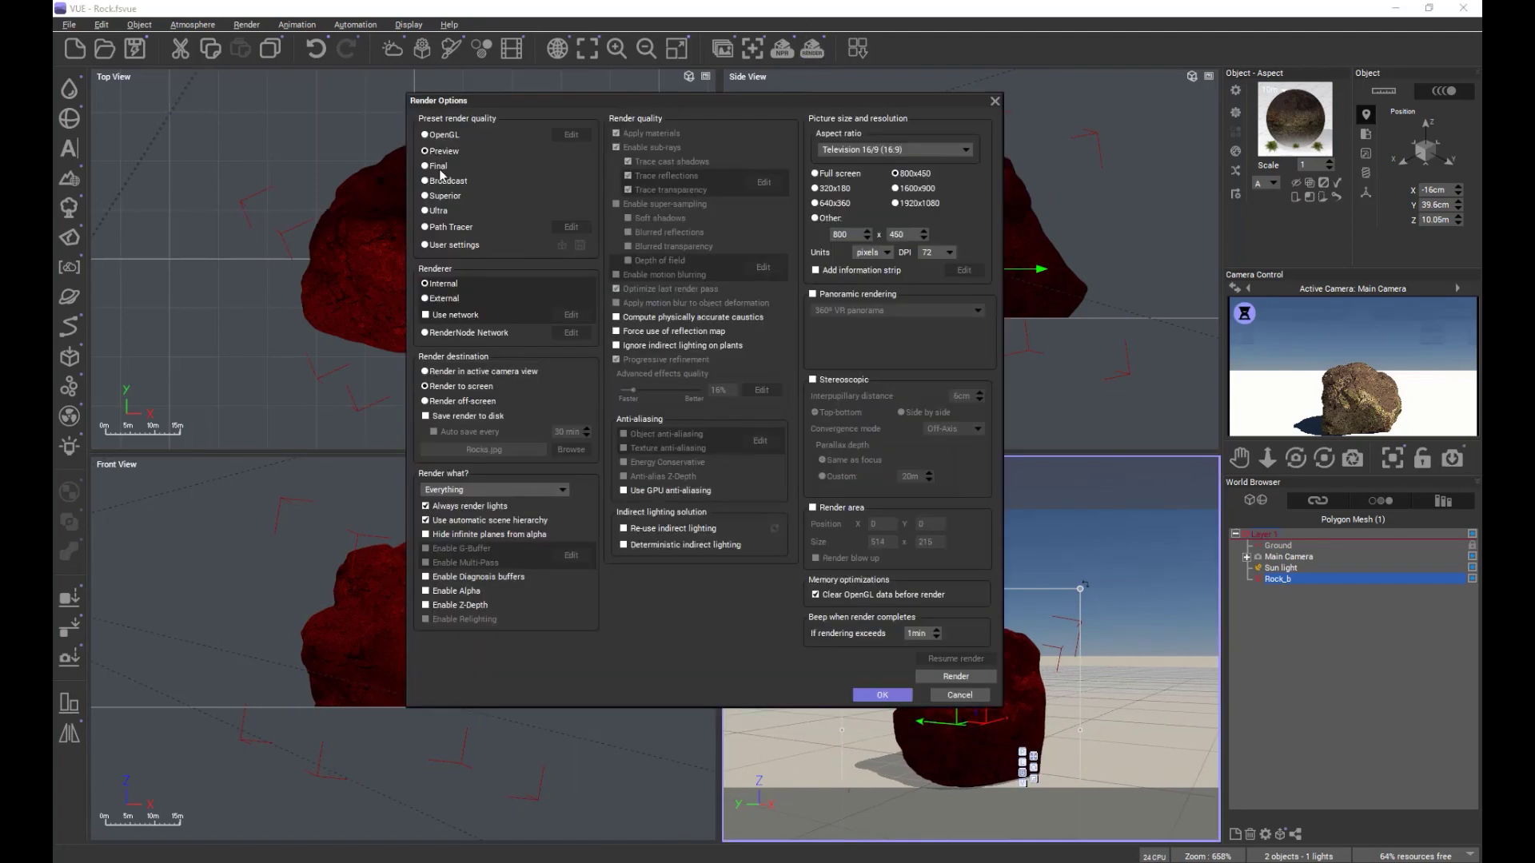
click(440, 170)
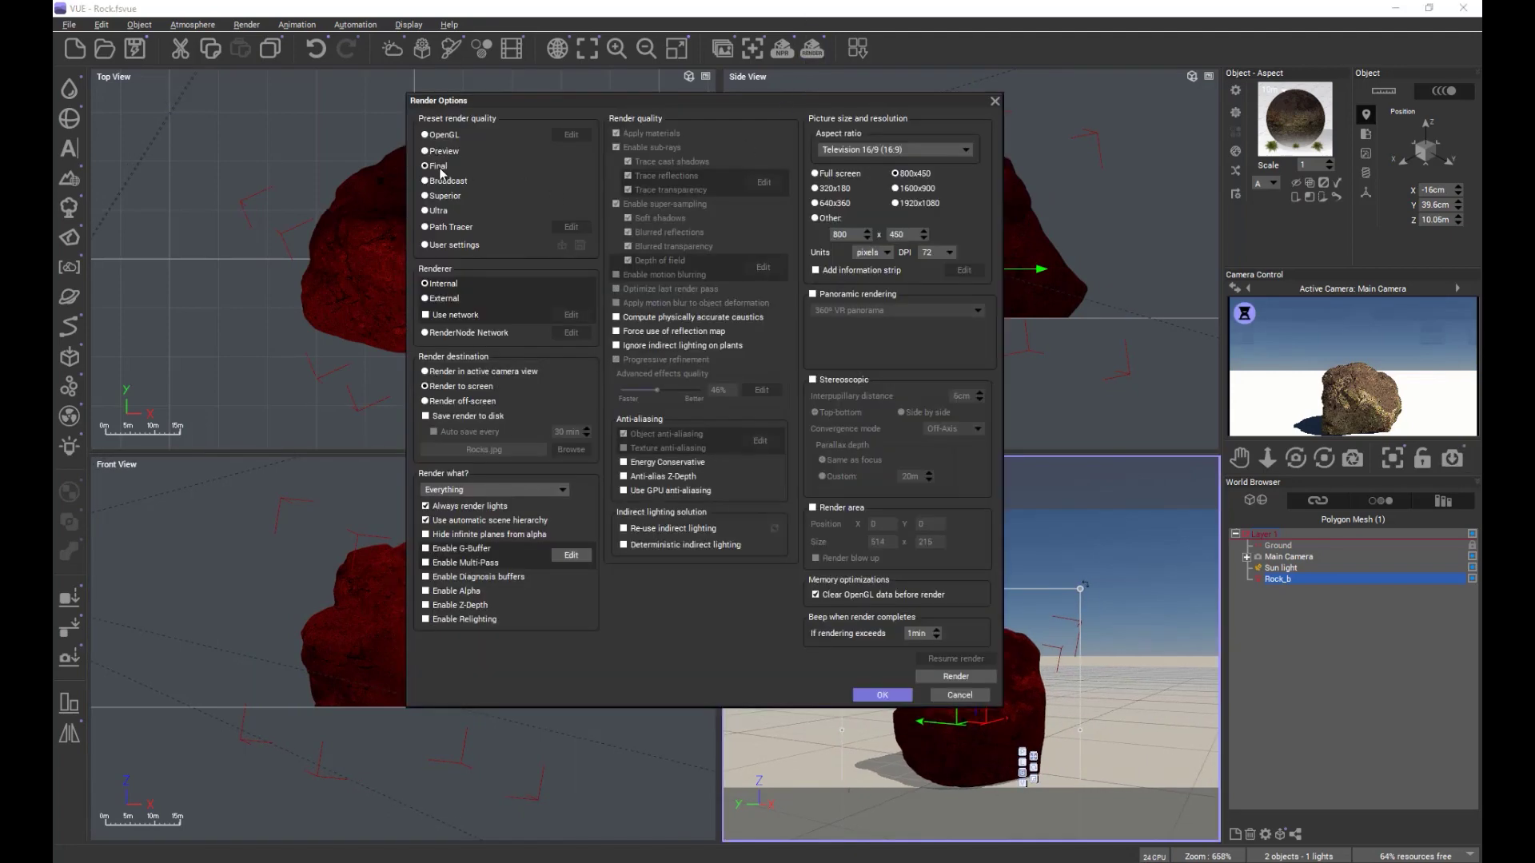
click(918, 190)
click(954, 677)
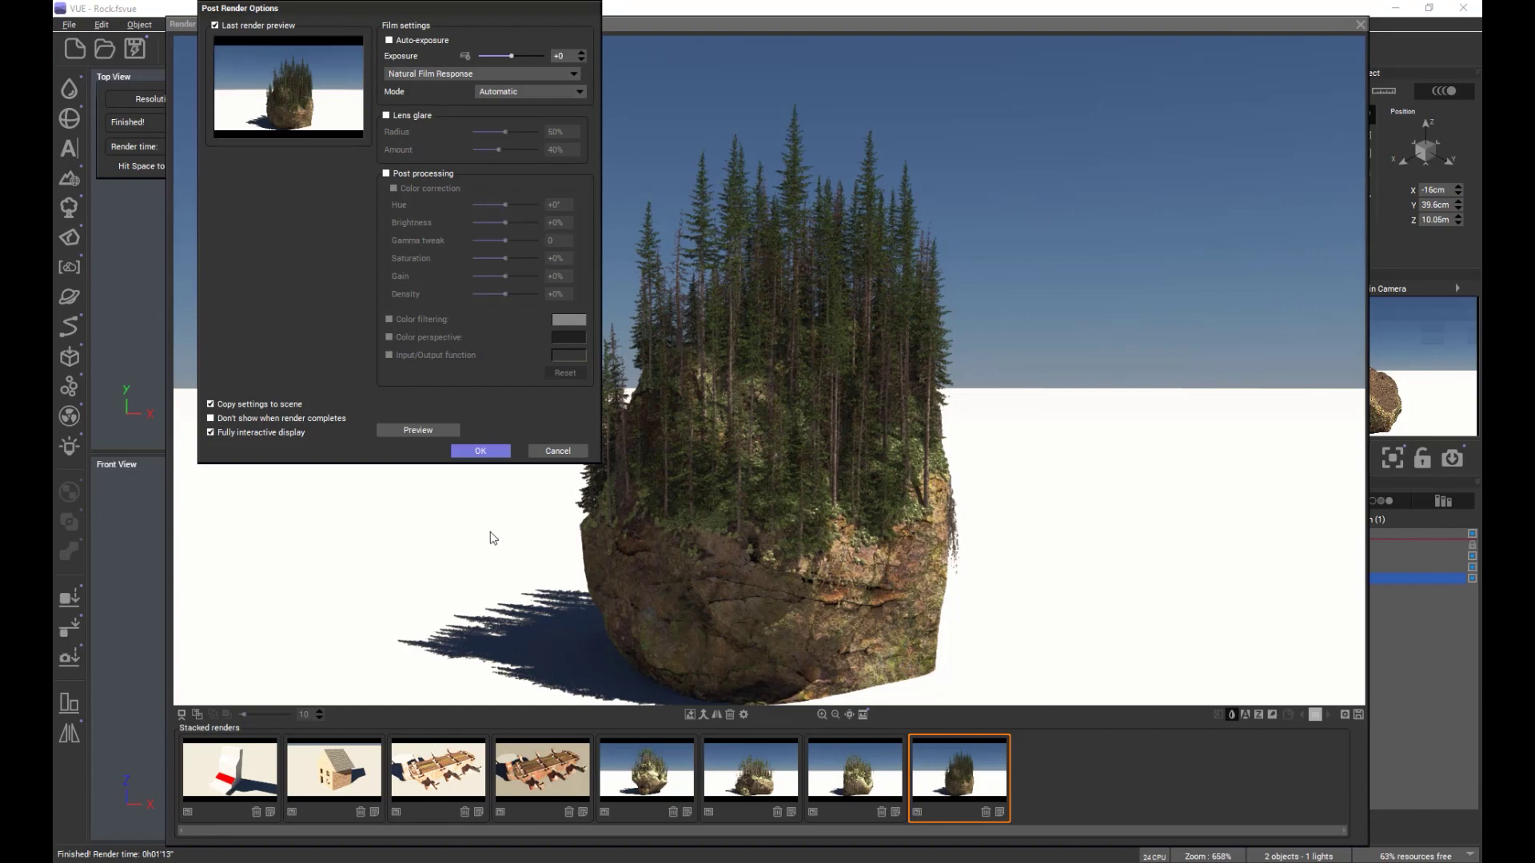
click(478, 453)
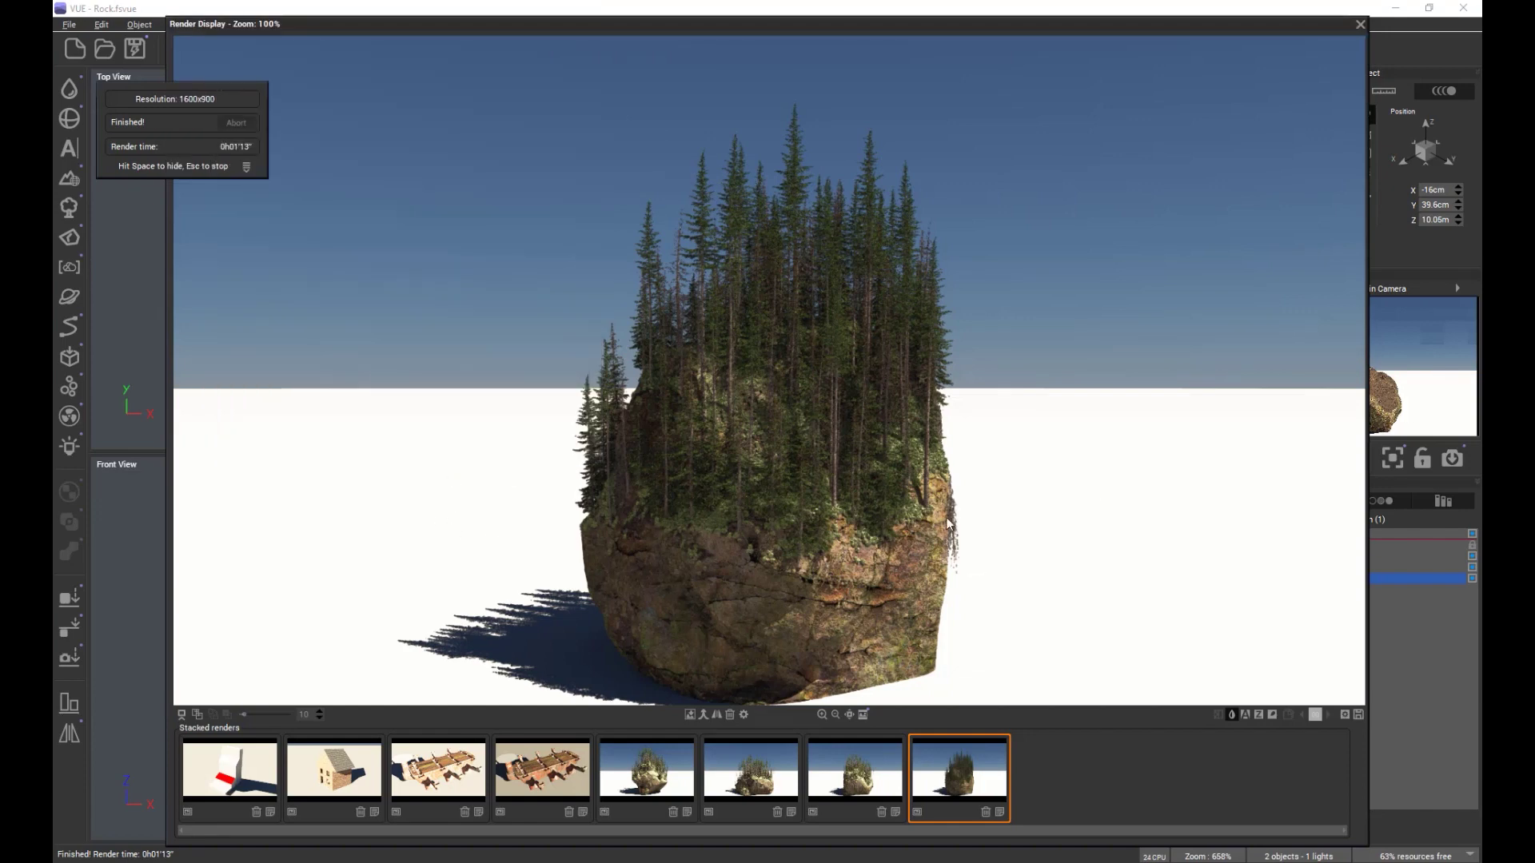